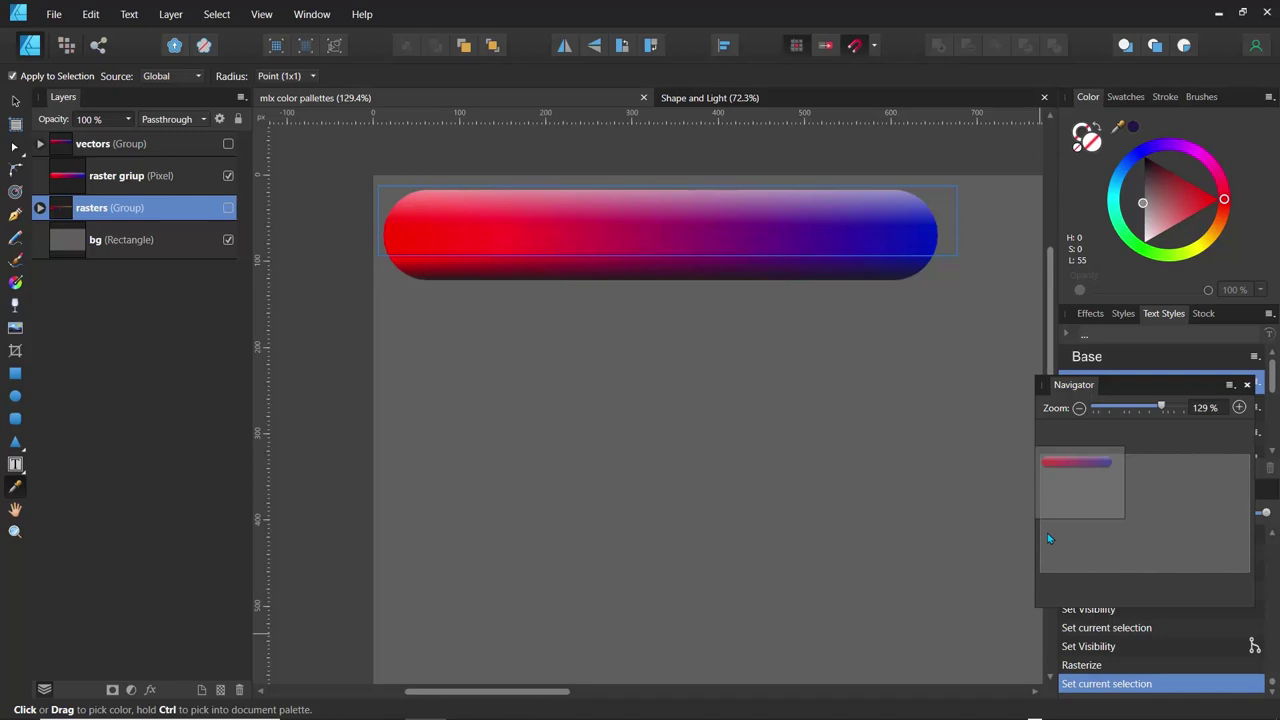
# Undo the last changes in the colour palette document and expand the vectors group
pyautogui.hotkey('ctrl', 'z')
pyautogui.hotkey('ctrl', 'z')
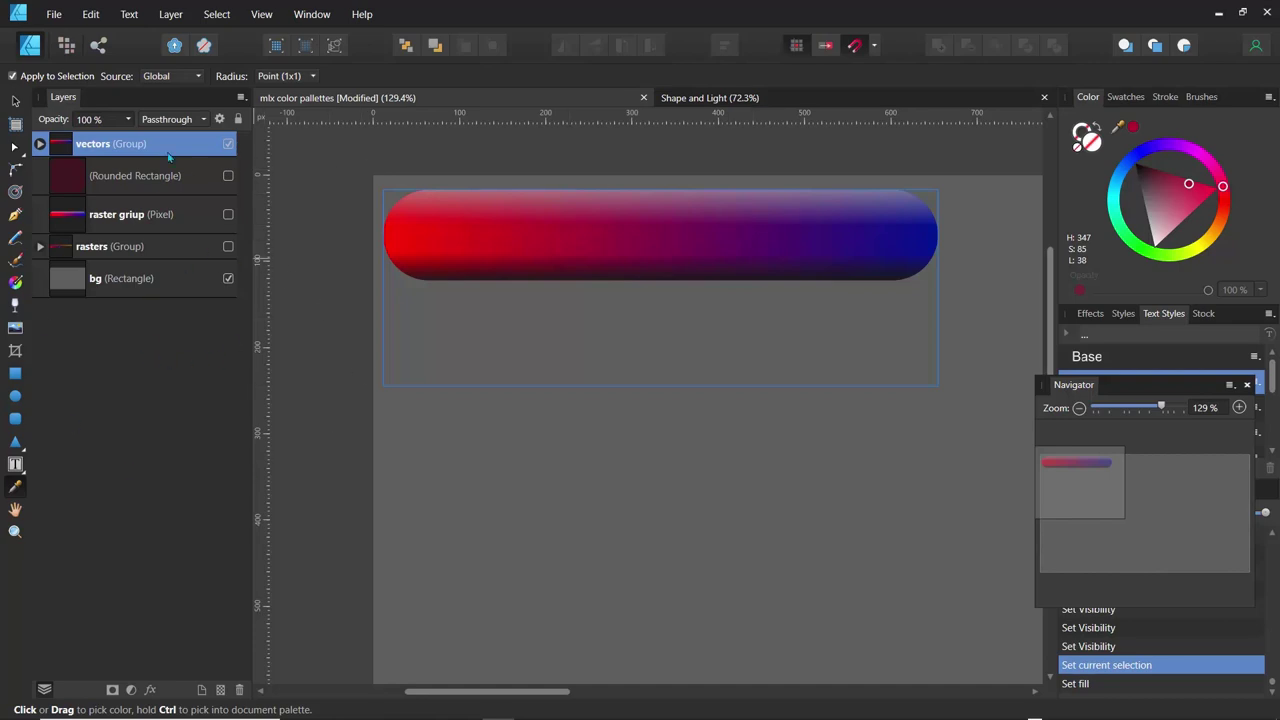
pyautogui.click(40, 144)
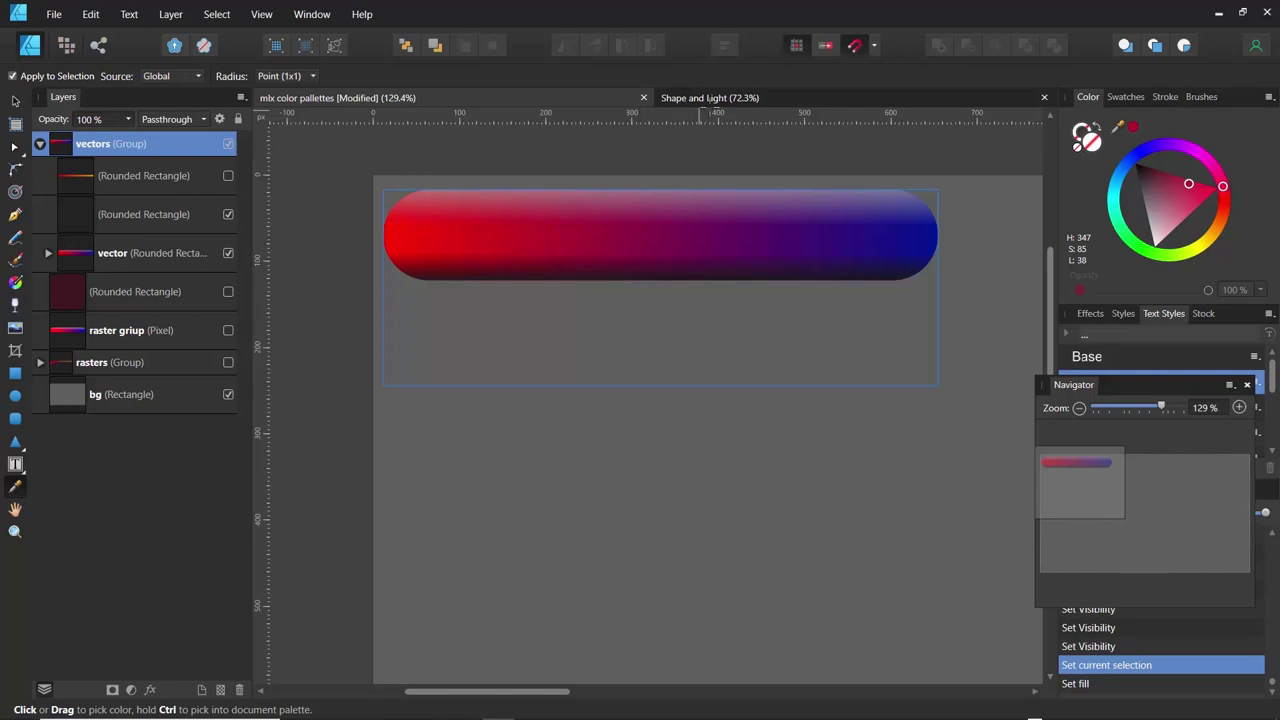
# Create a new 1920 × 1080 px document from the 1080p preset
pyautogui.click(709, 98)
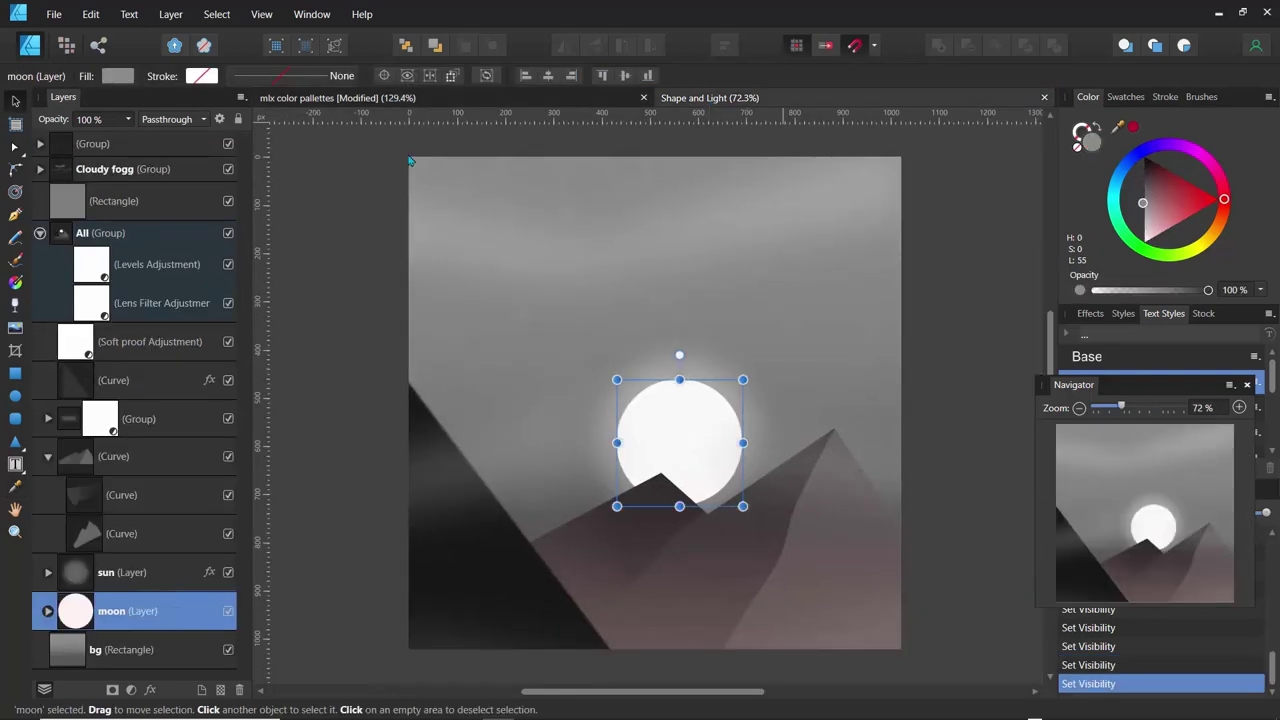
pyautogui.click(53, 14)
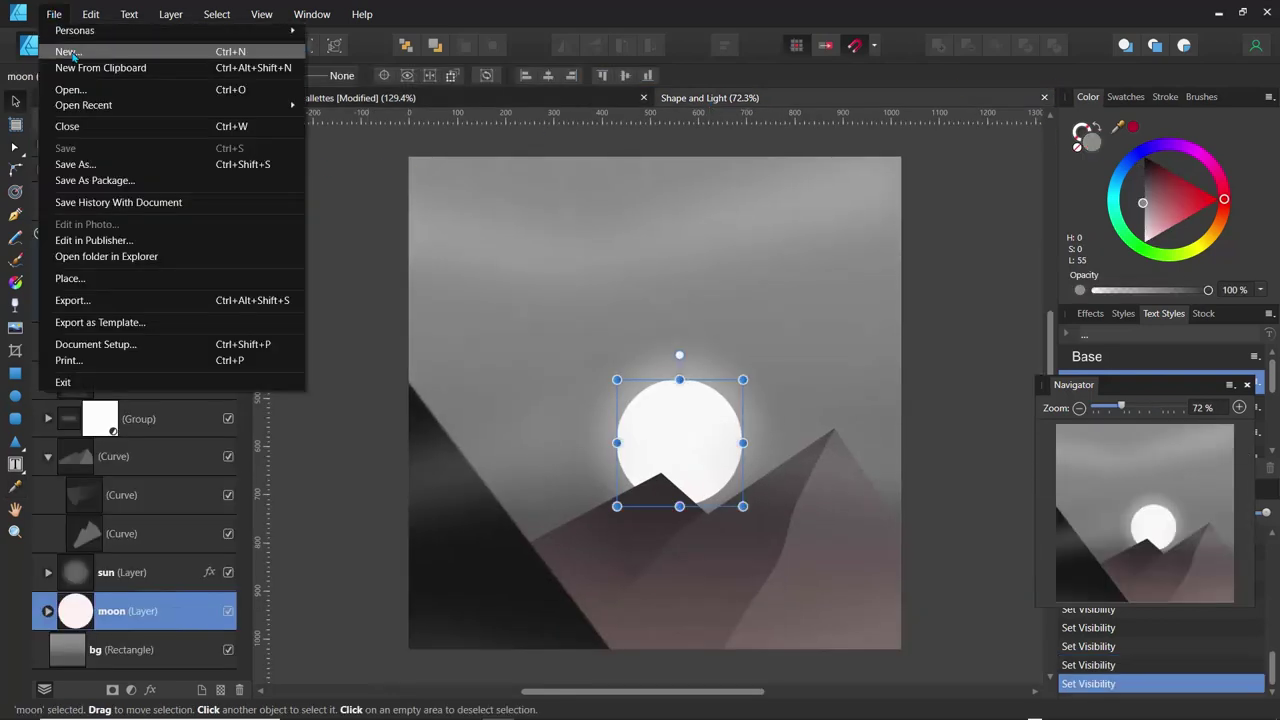
pyautogui.click(66, 51)
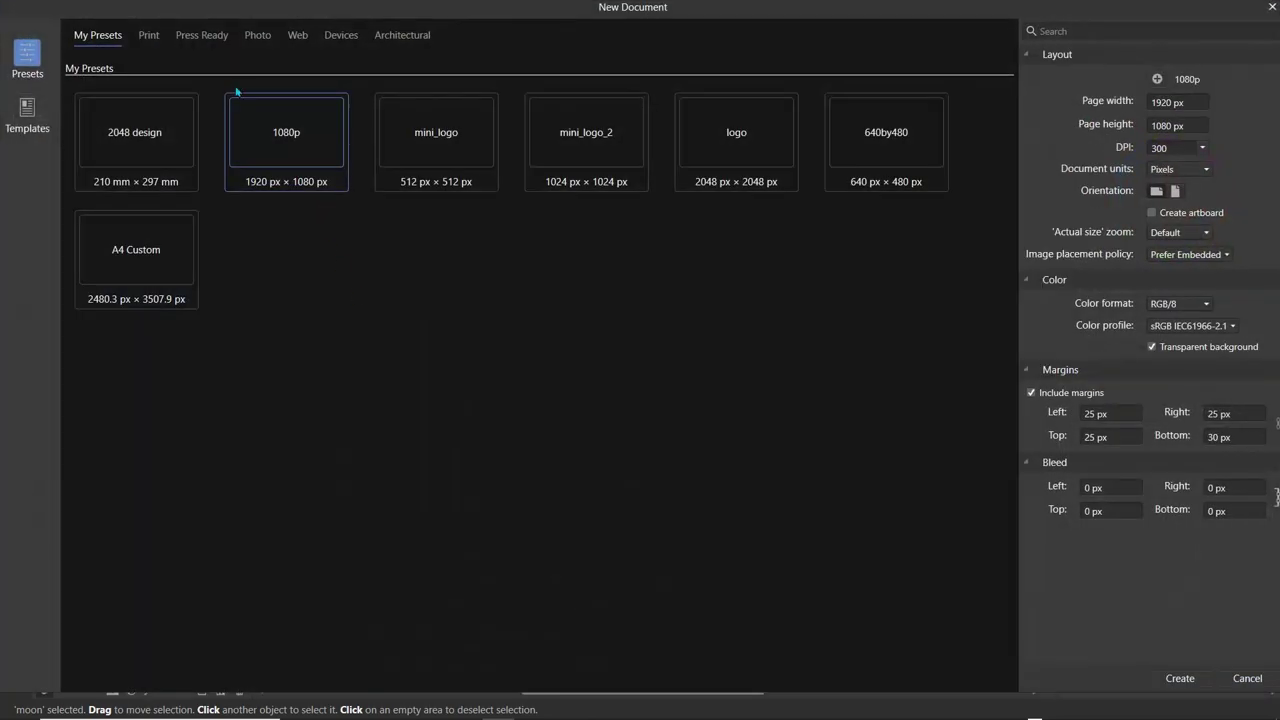
pyautogui.click(1184, 679)
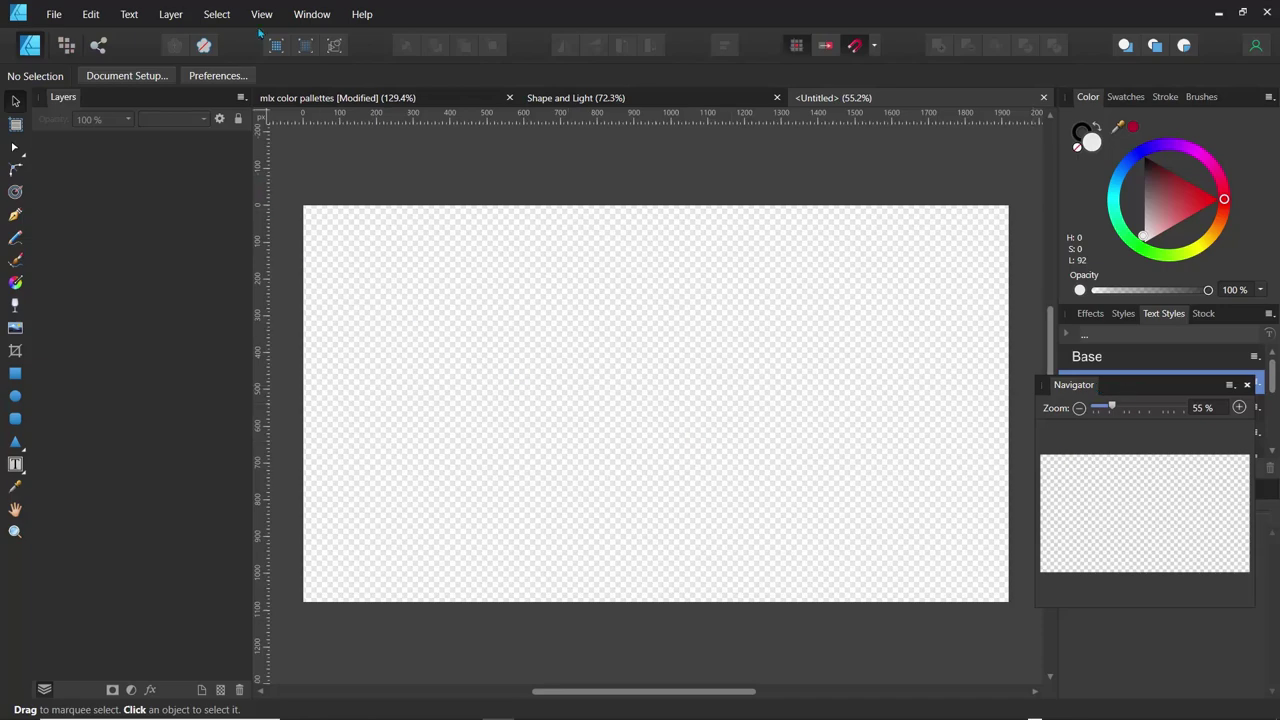
# Reset the studio panels to their default arrangement
pyautogui.click(300, 13)
pyautogui.moveTo(261, 14)
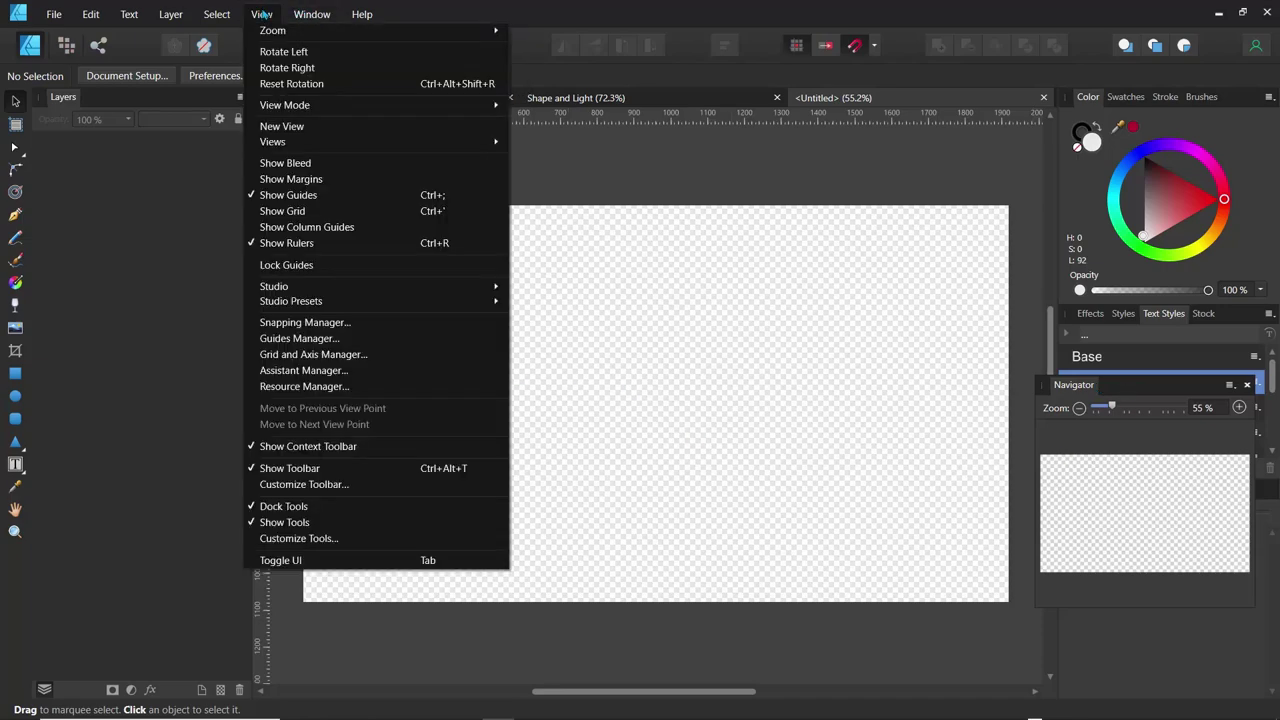
pyautogui.moveTo(289, 289)
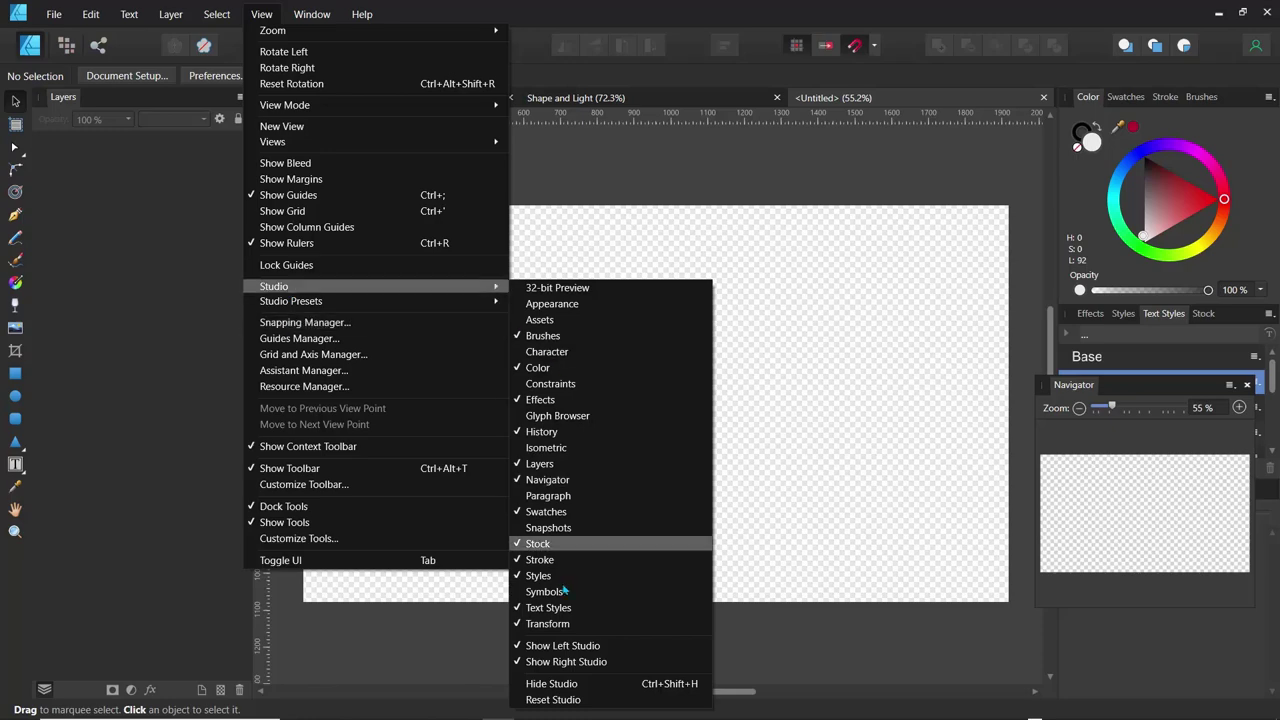
pyautogui.click(545, 700)
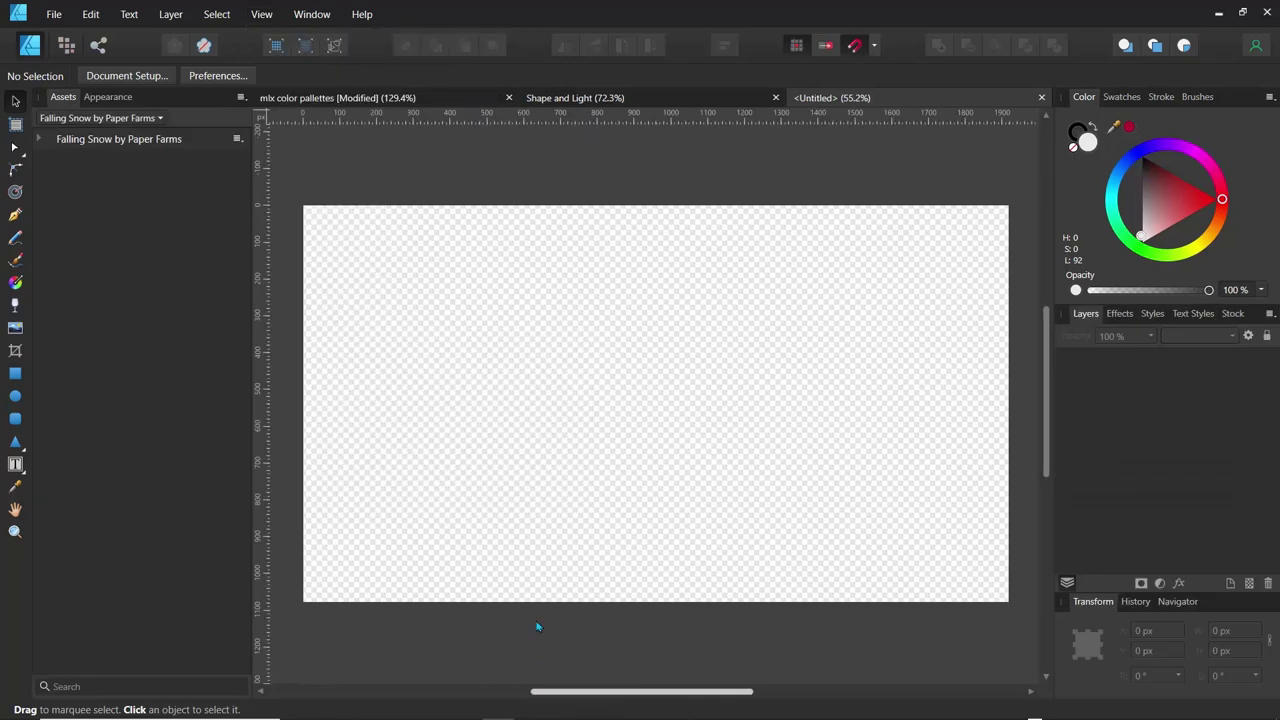
pyautogui.click(298, 15)
pyautogui.moveTo(262, 14)
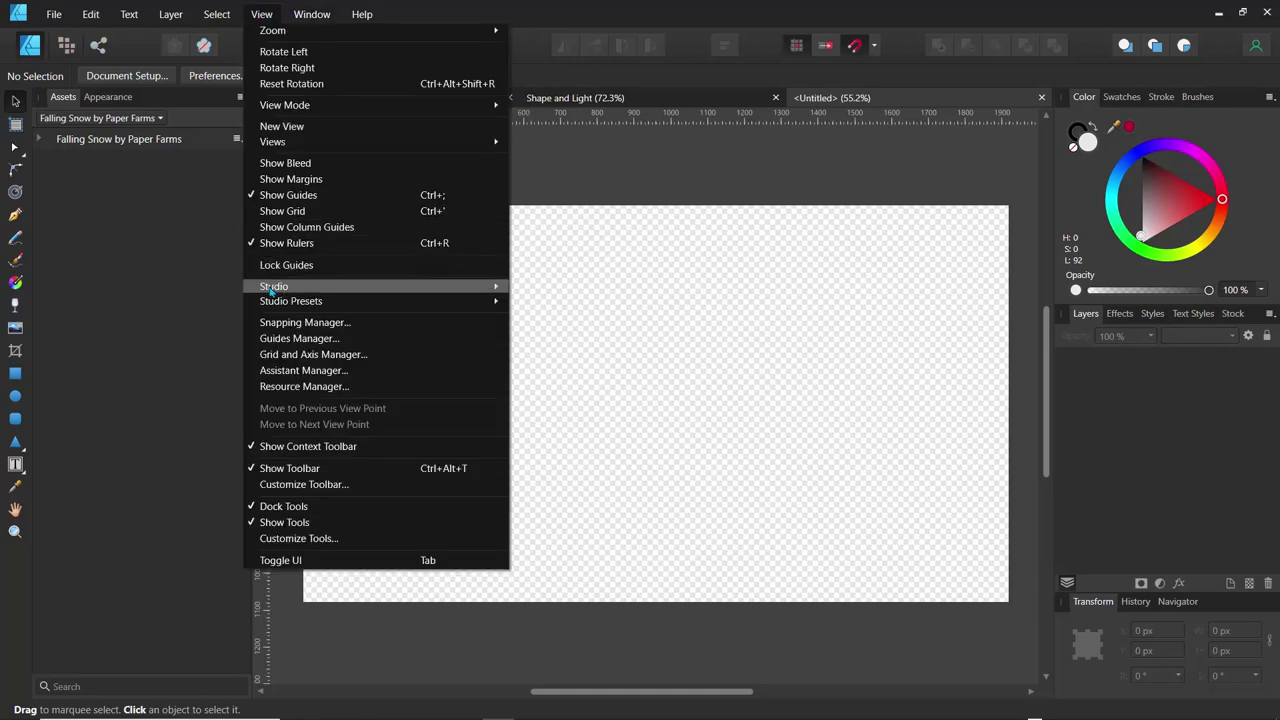
pyautogui.moveTo(285, 288)
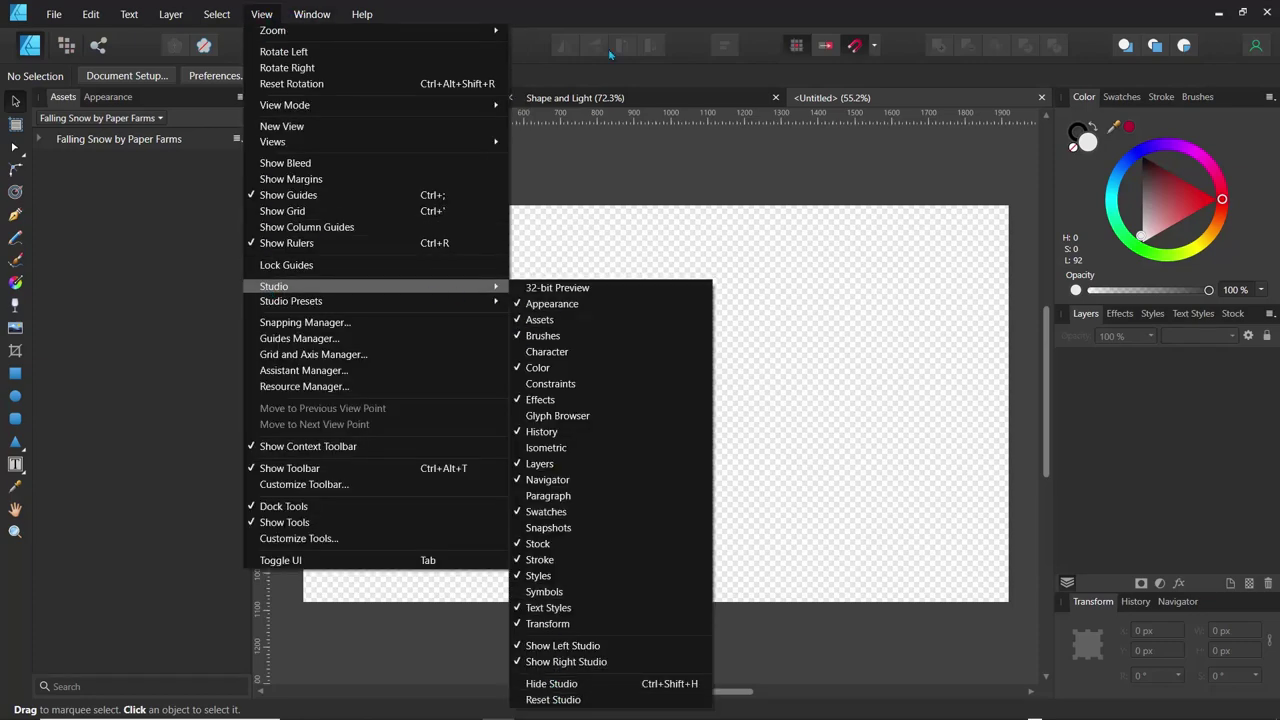
pyautogui.click(687, 47)
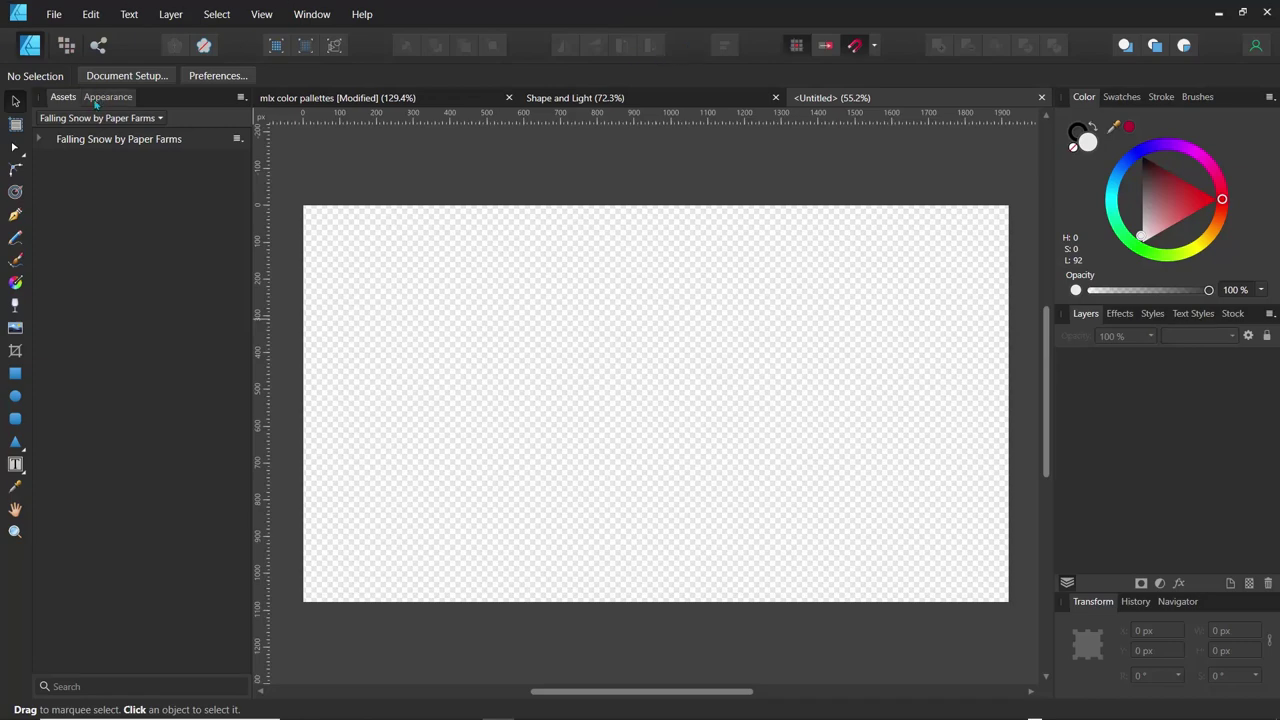
# Undock the Assets and Appearance panels from the studio and close both
pyautogui.moveTo(60, 97); pyautogui.dragTo(152, 310)
pyautogui.moveTo(82, 97); pyautogui.dragTo(474, 255)
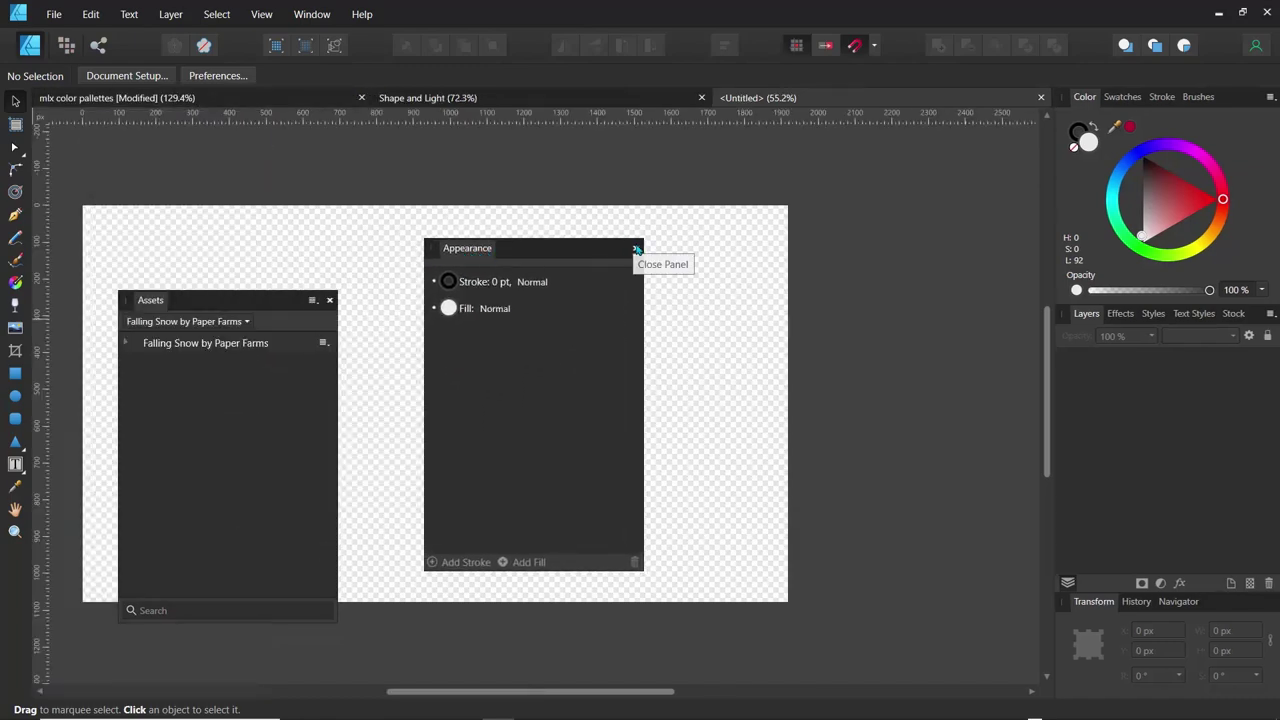
pyautogui.click(630, 242)
pyautogui.click(330, 300)
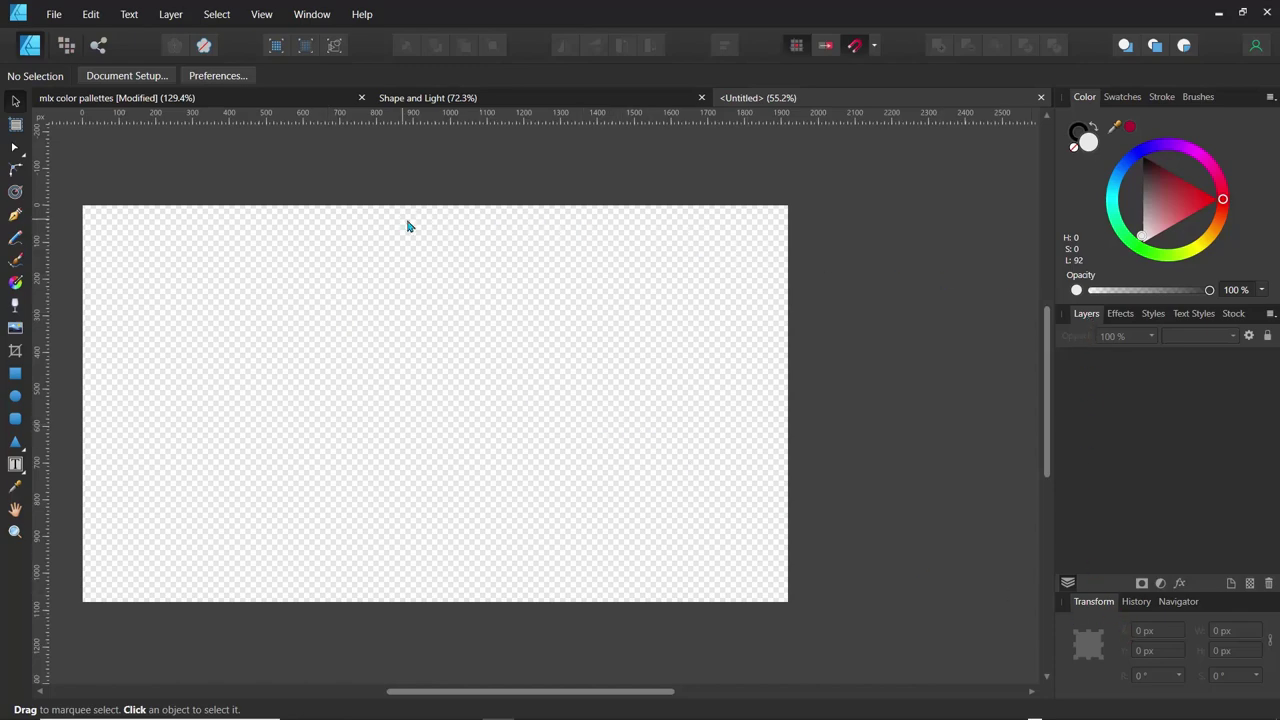
# Undock the Layers panel, float it beside the page and make it taller
pyautogui.moveTo(1084, 316); pyautogui.dragTo(84, 150)
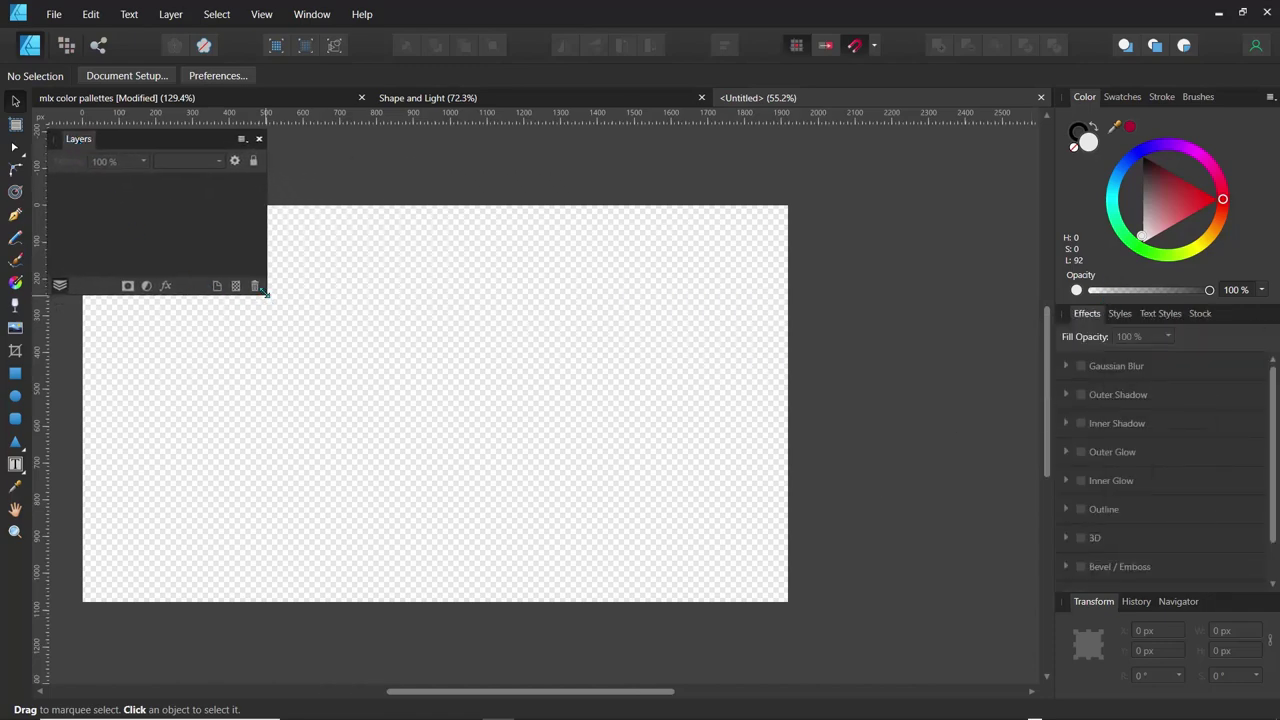
pyautogui.moveTo(268, 298); pyautogui.dragTo(280, 492)
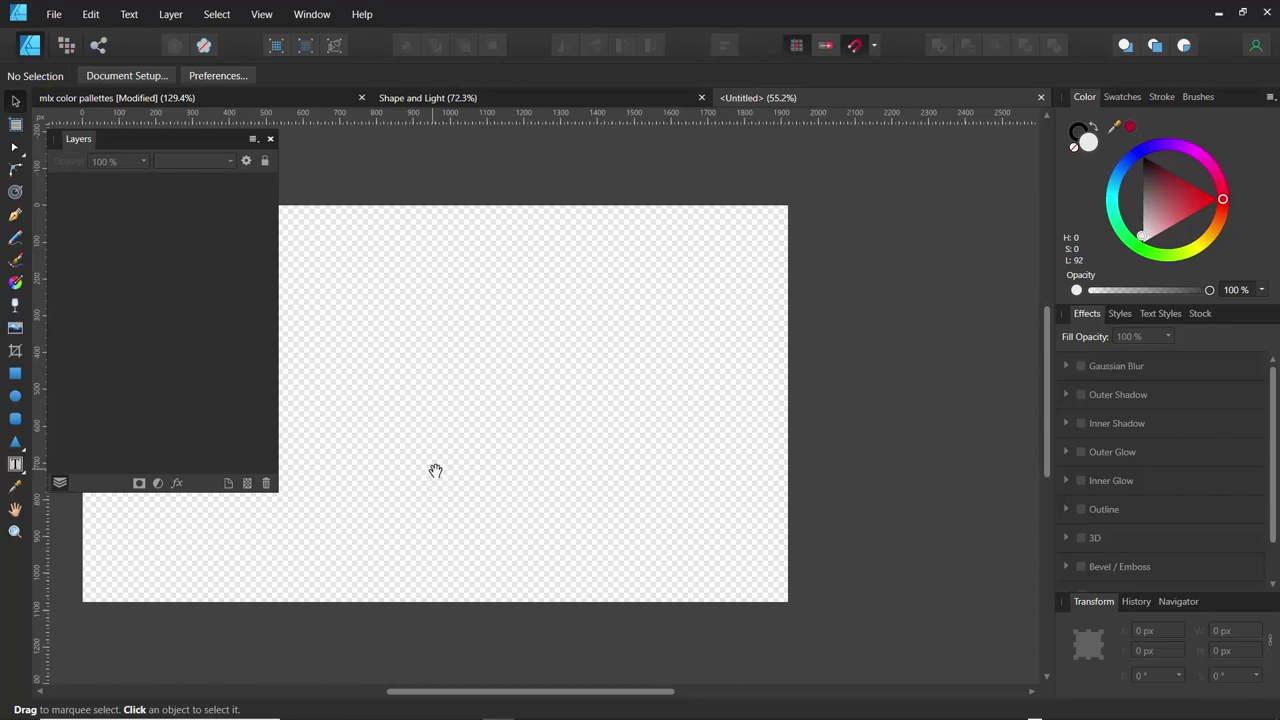
pyautogui.press('space')
pyautogui.moveTo(434, 471); pyautogui.dragTo(644, 444)
pyautogui.press('space')
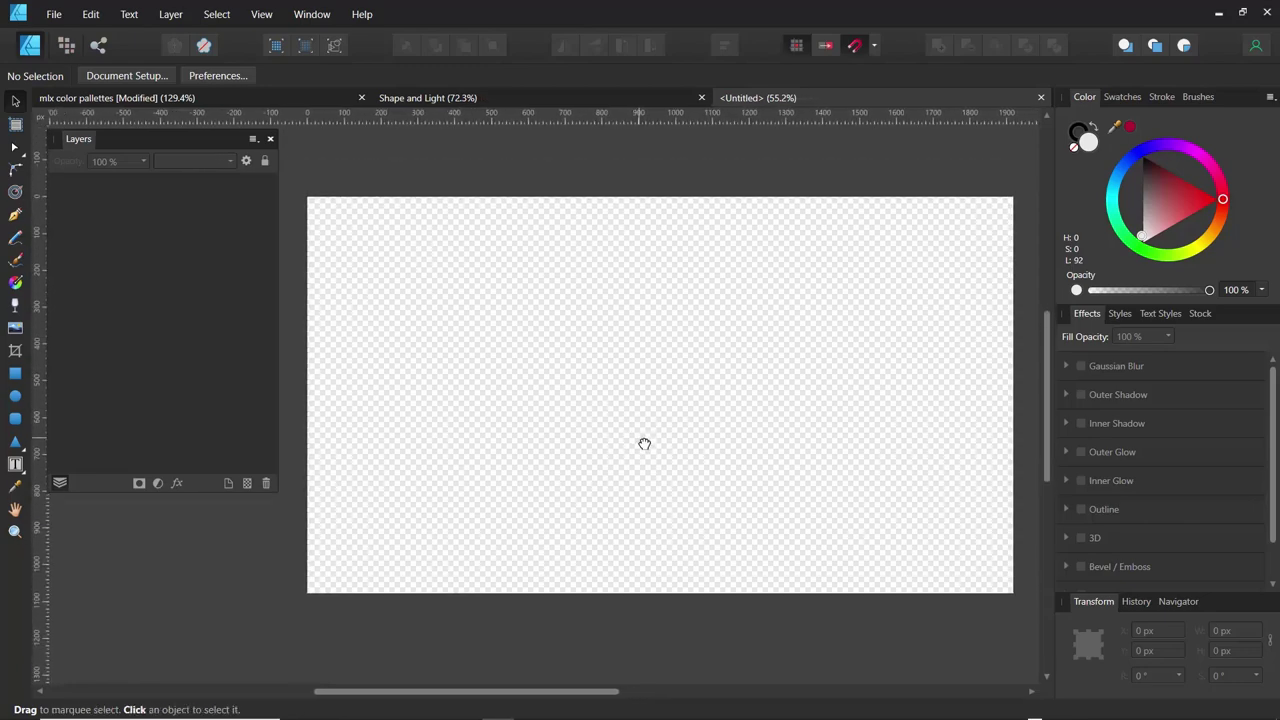
# Draw a rounded rectangle over the page and enlarge it to about 2216 × 1280 px so it extends past the page edges
pyautogui.click(16, 419)
pyautogui.moveTo(292, 180); pyautogui.dragTo(955, 617)
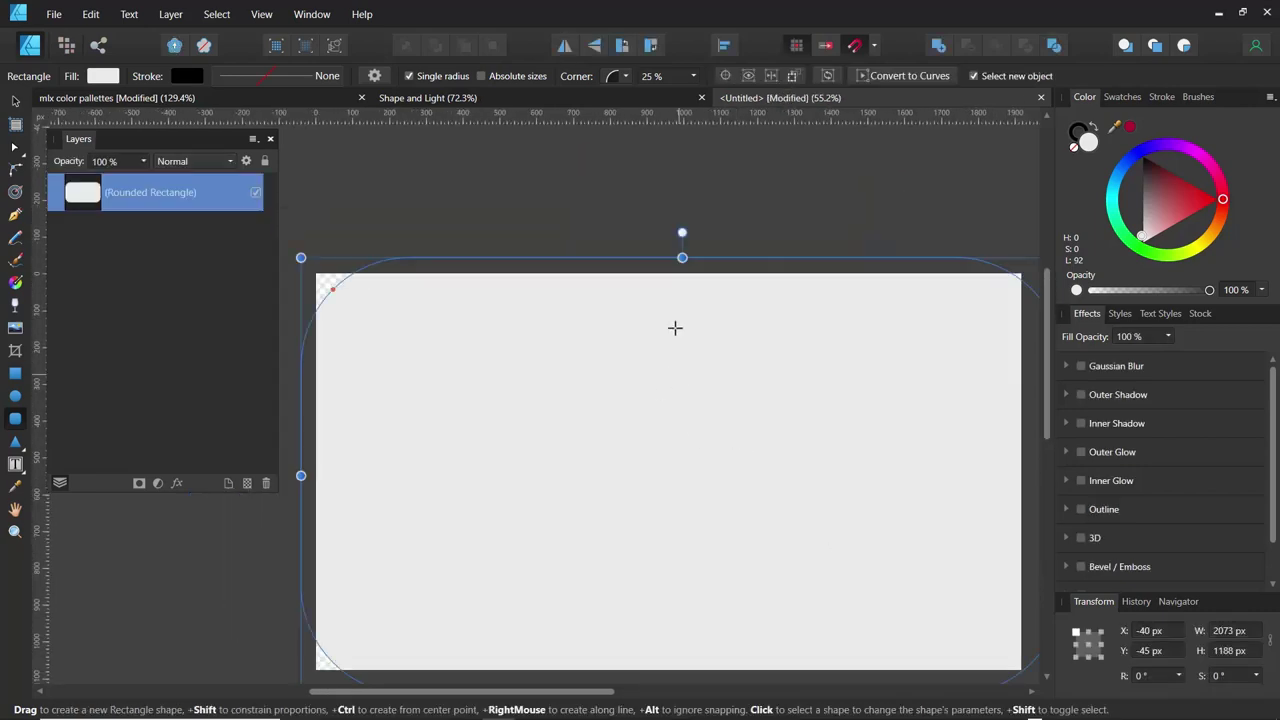
pyautogui.moveTo(682, 257); pyautogui.dragTo(680, 221)
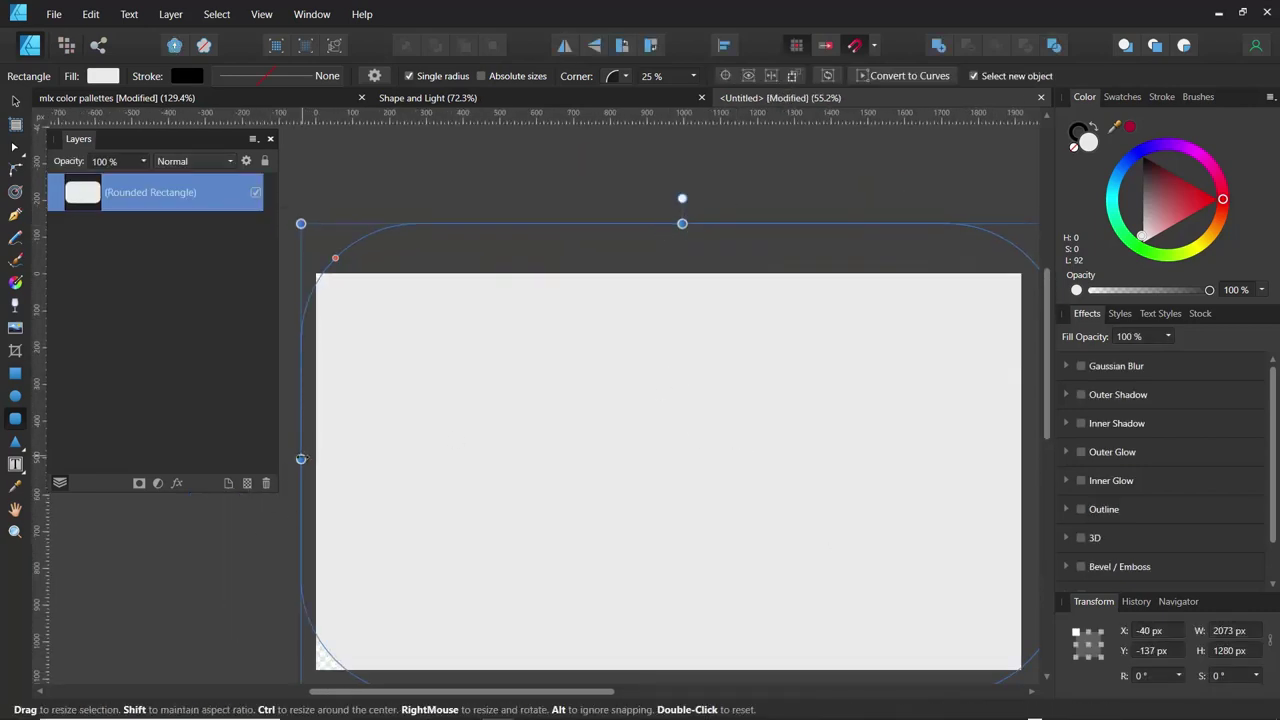
pyautogui.moveTo(300, 457); pyautogui.dragTo(232, 455)
pyautogui.moveTo(574, 460); pyautogui.dragTo(599, 437)
# Fill the rounded rectangle with a dark gray of 30% lightness from the Grays swatches
pyautogui.moveTo(1157, 209); pyautogui.dragTo(1129, 196)
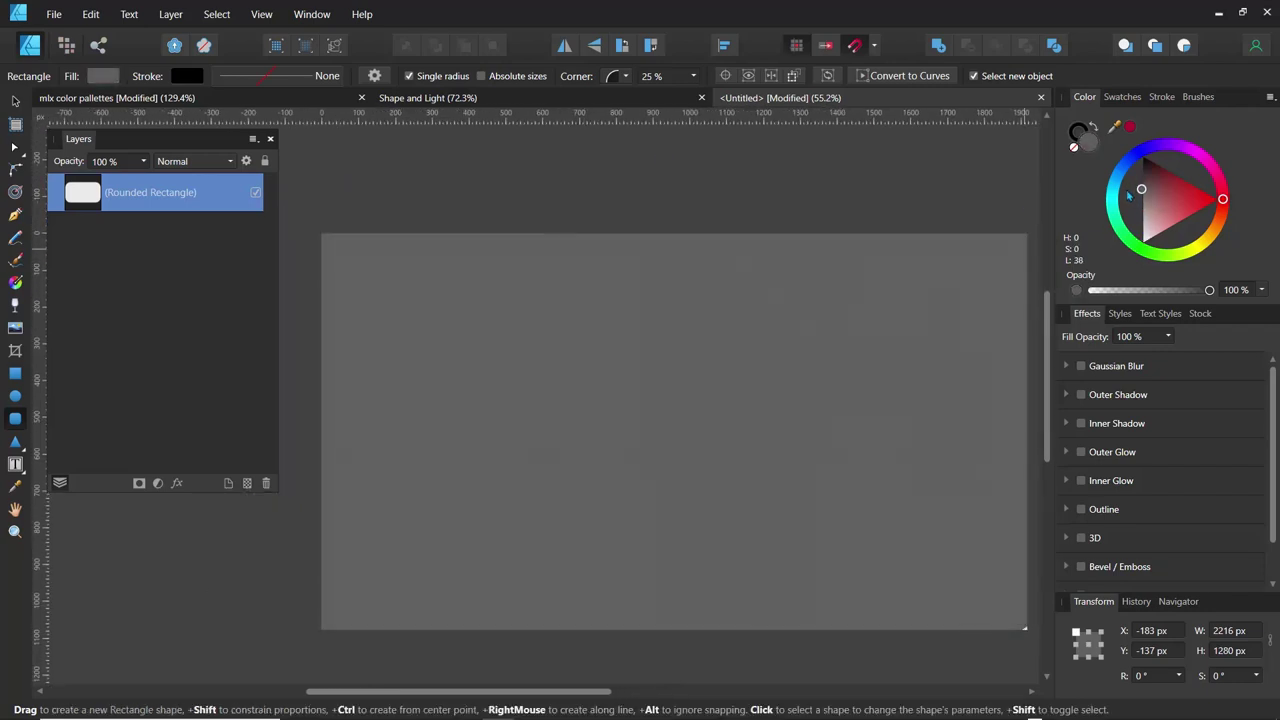
pyautogui.click(1118, 97)
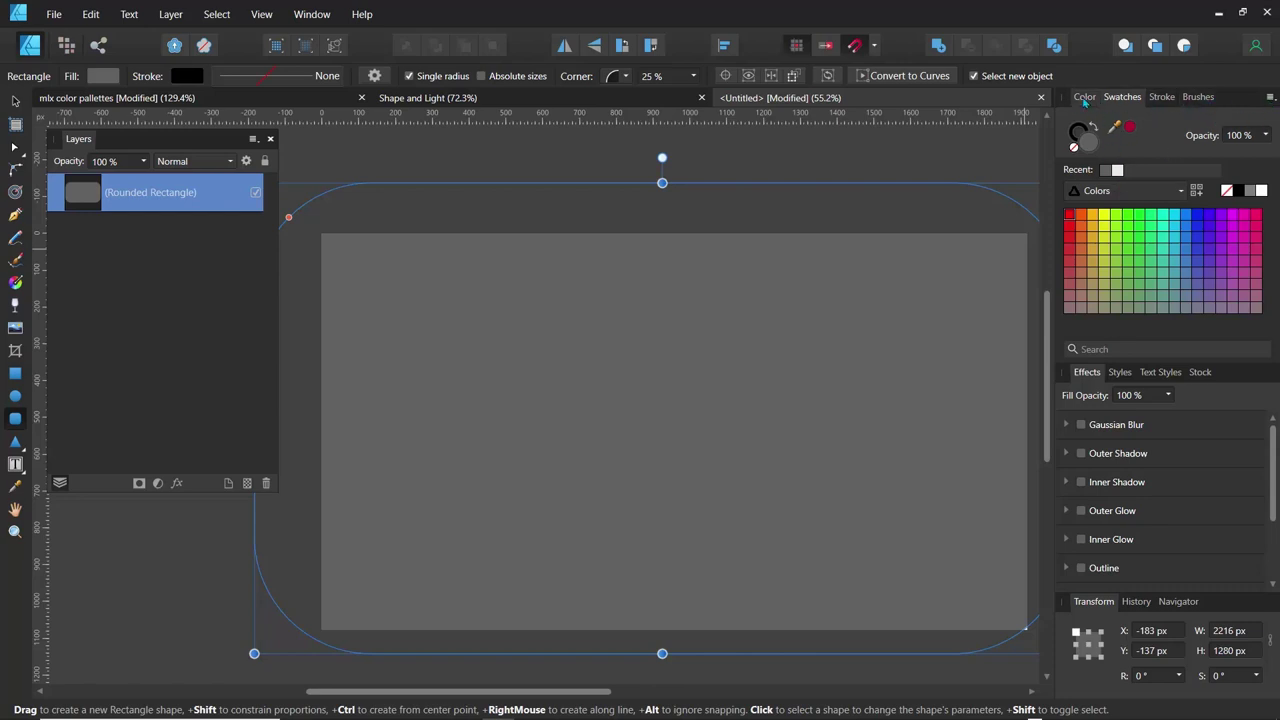
pyautogui.click(1084, 97)
pyautogui.click(1271, 97)
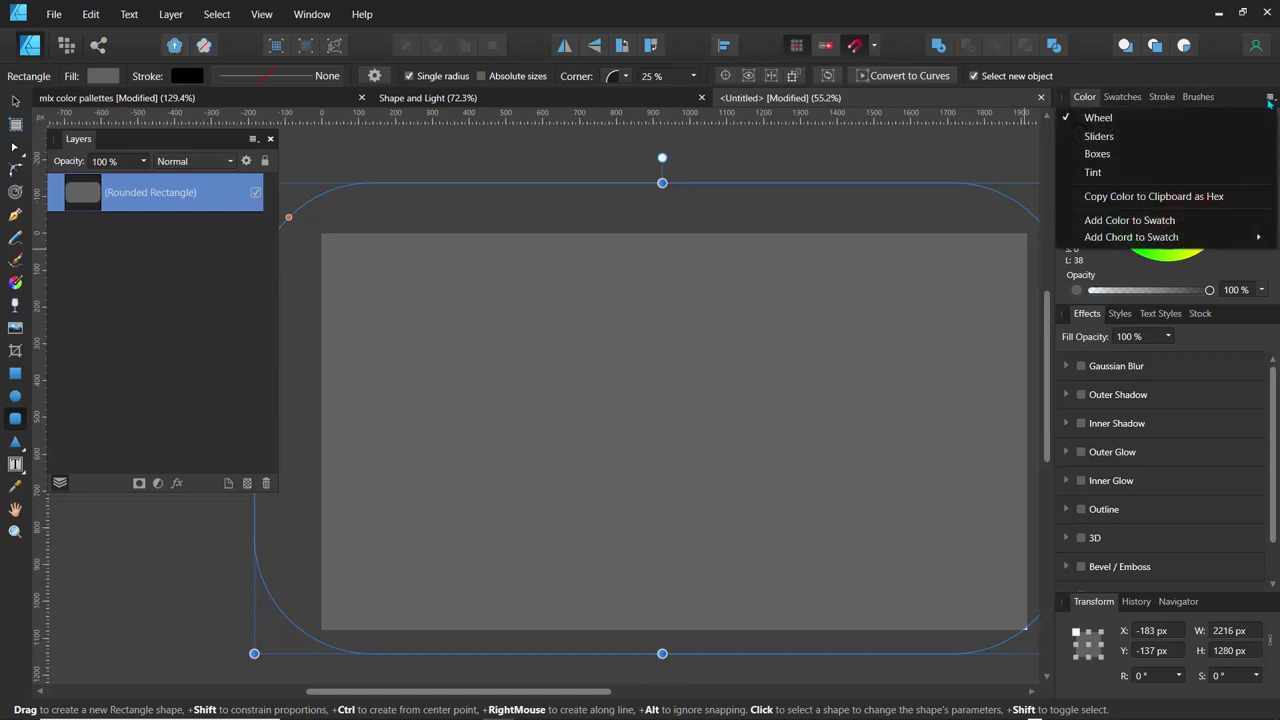
pyautogui.click(1123, 97)
pyautogui.click(1123, 97)
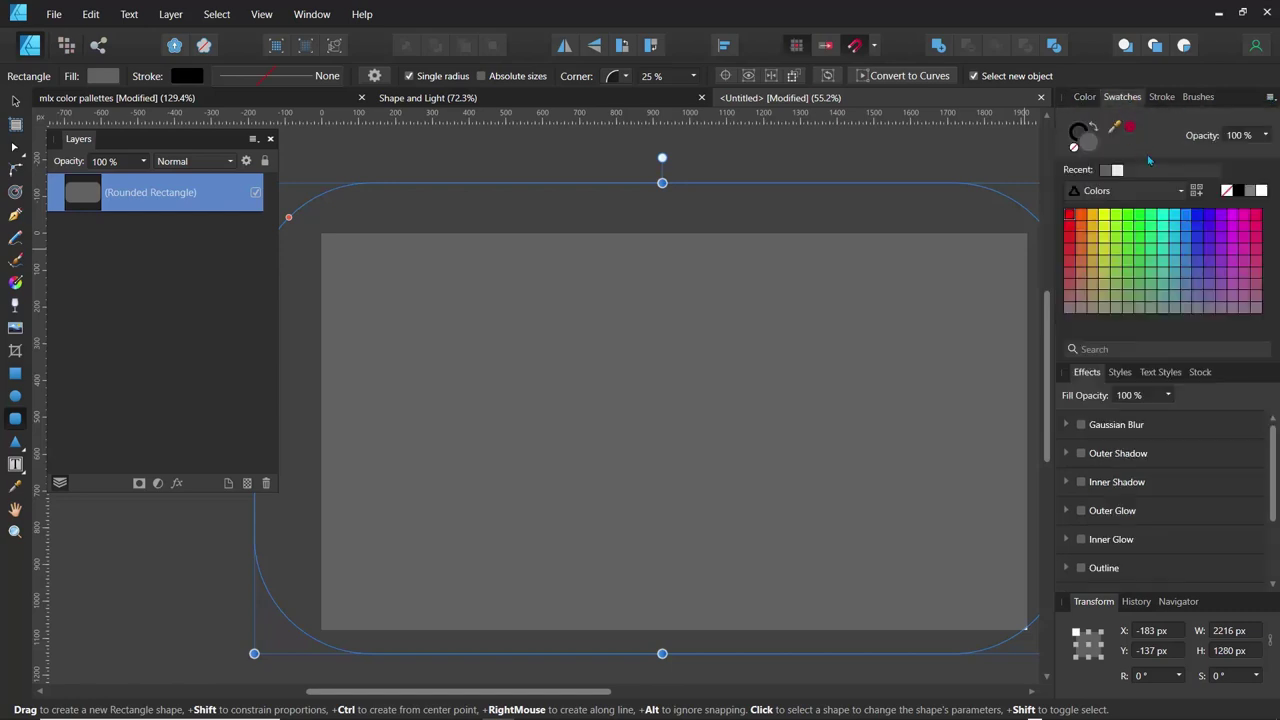
pyautogui.click(1150, 192)
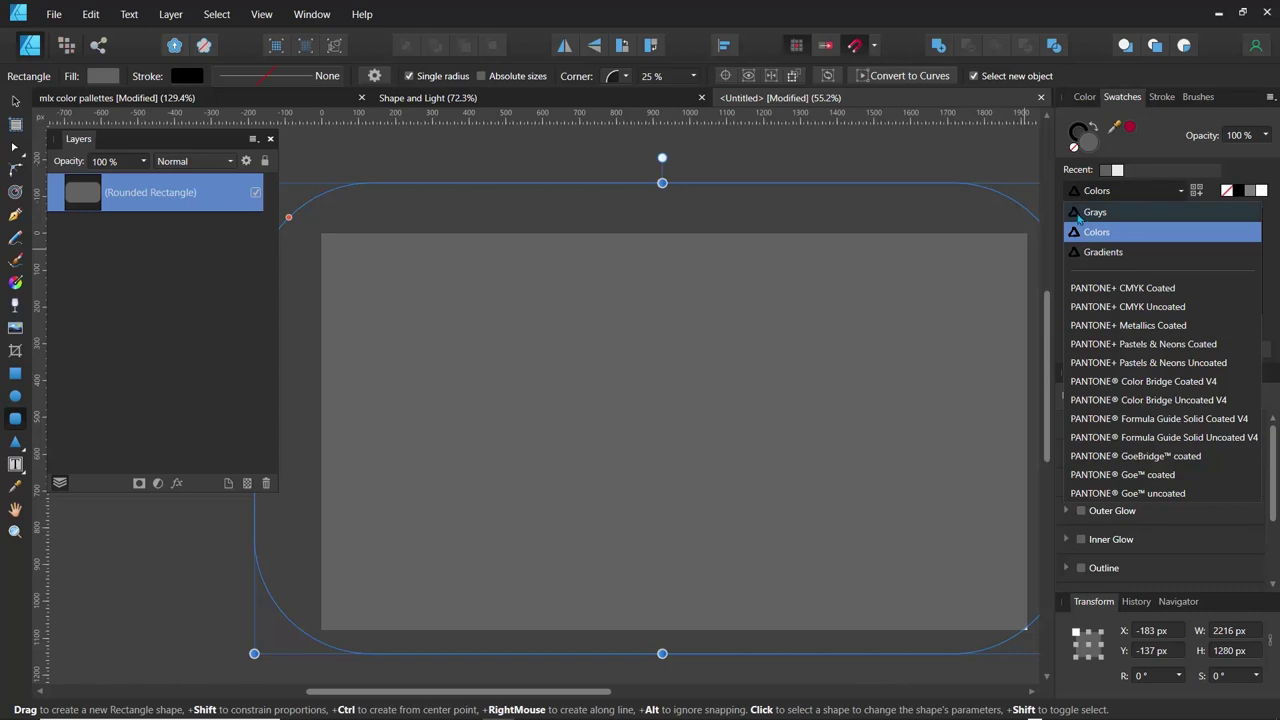
pyautogui.click(1082, 224)
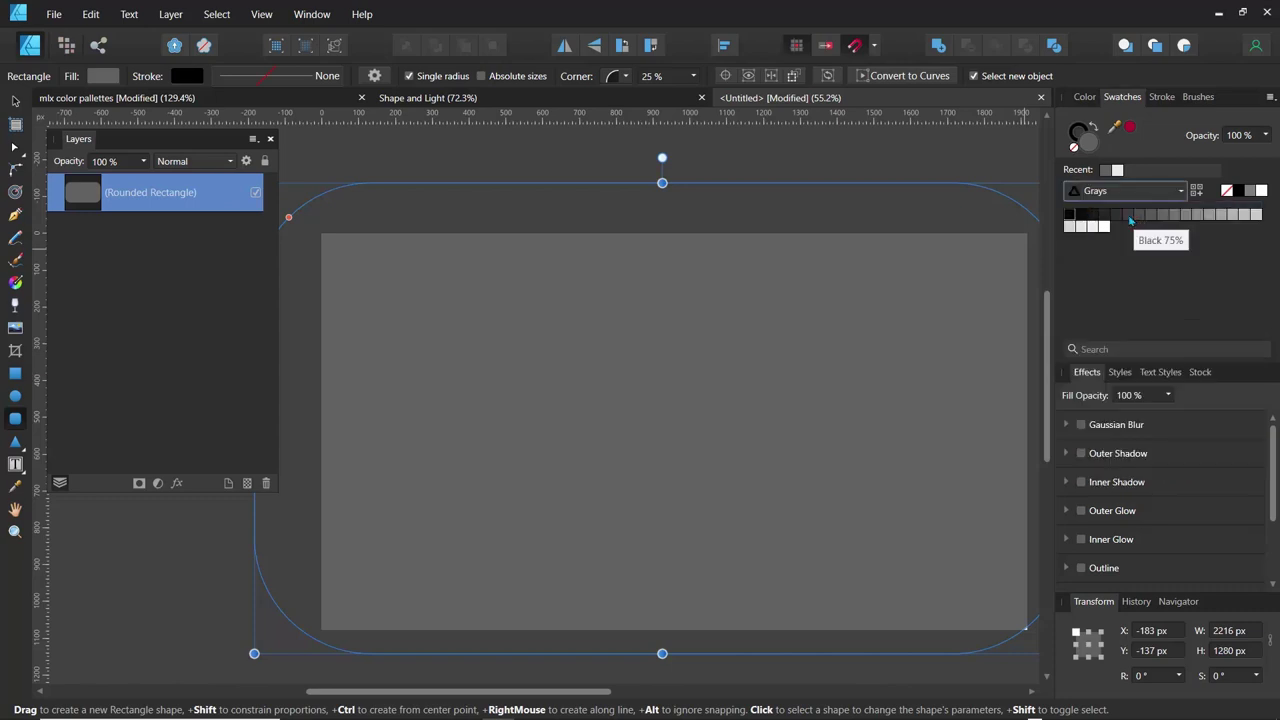
pyautogui.click(1129, 216)
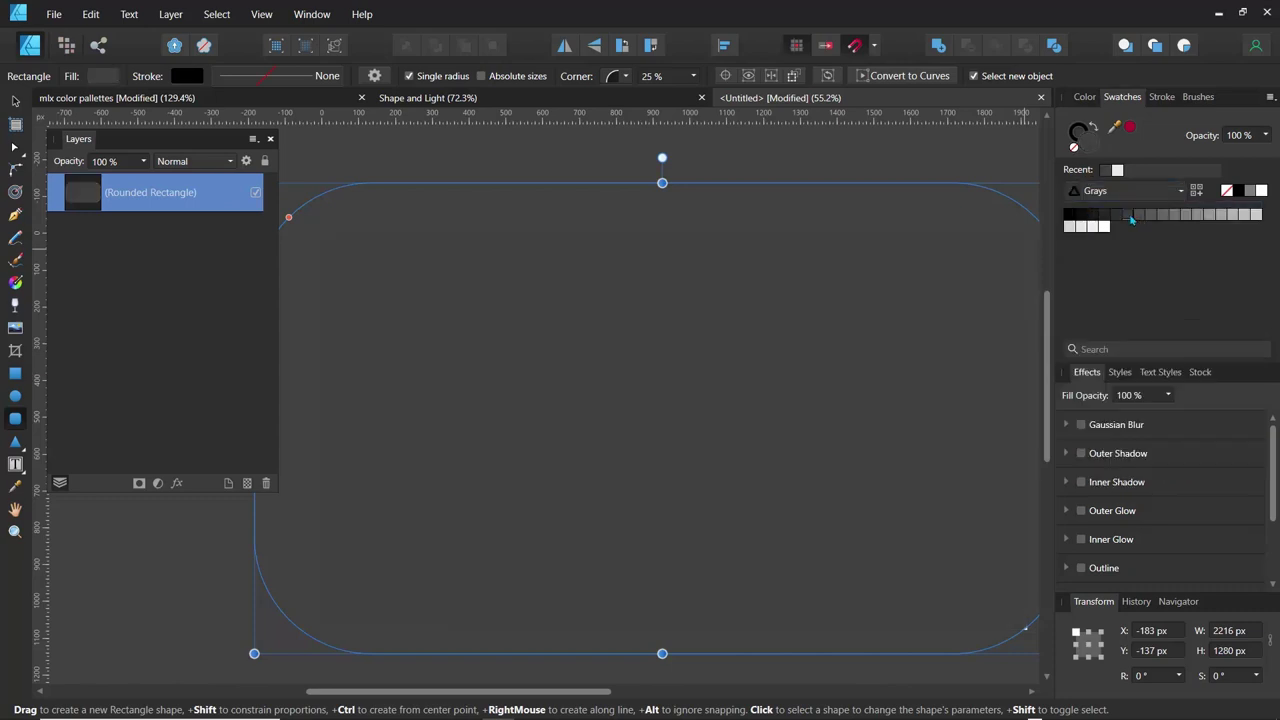
pyautogui.click(1141, 216)
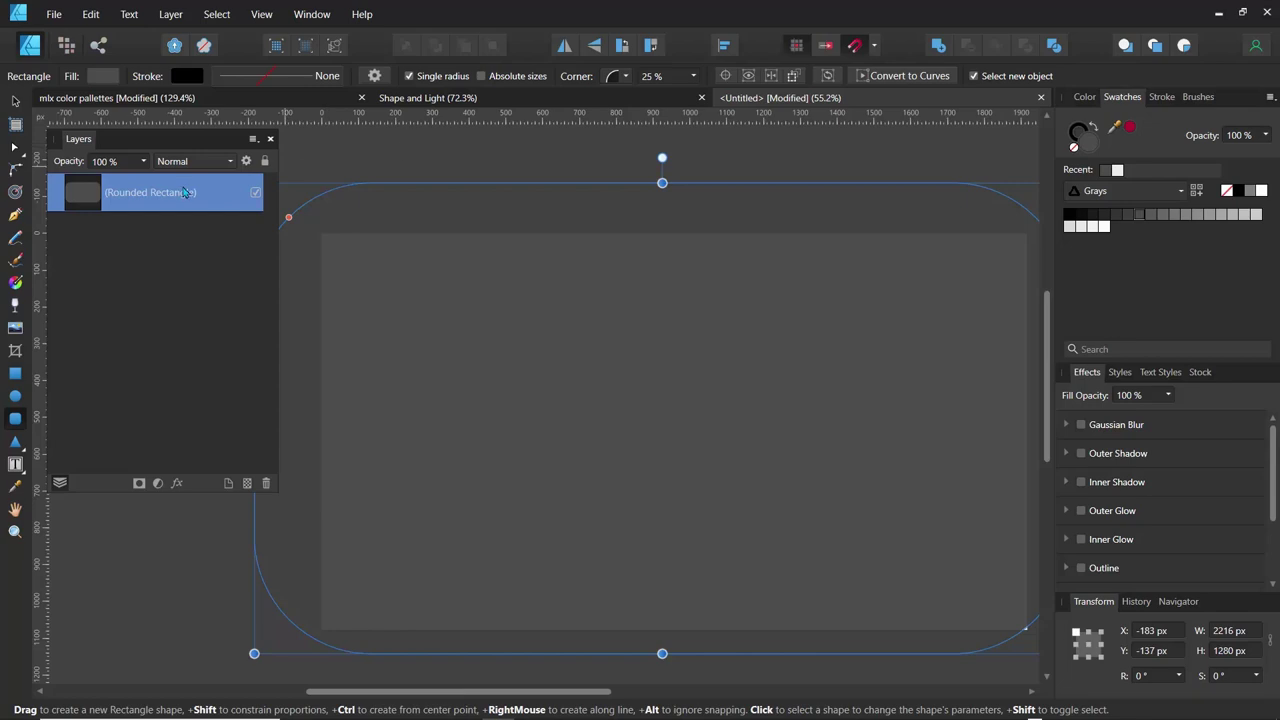
# Rename the rounded rectangle layer as bg, move the Layers panel slightly lower and deselect the rectangle
pyautogui.doubleClick(184, 192)
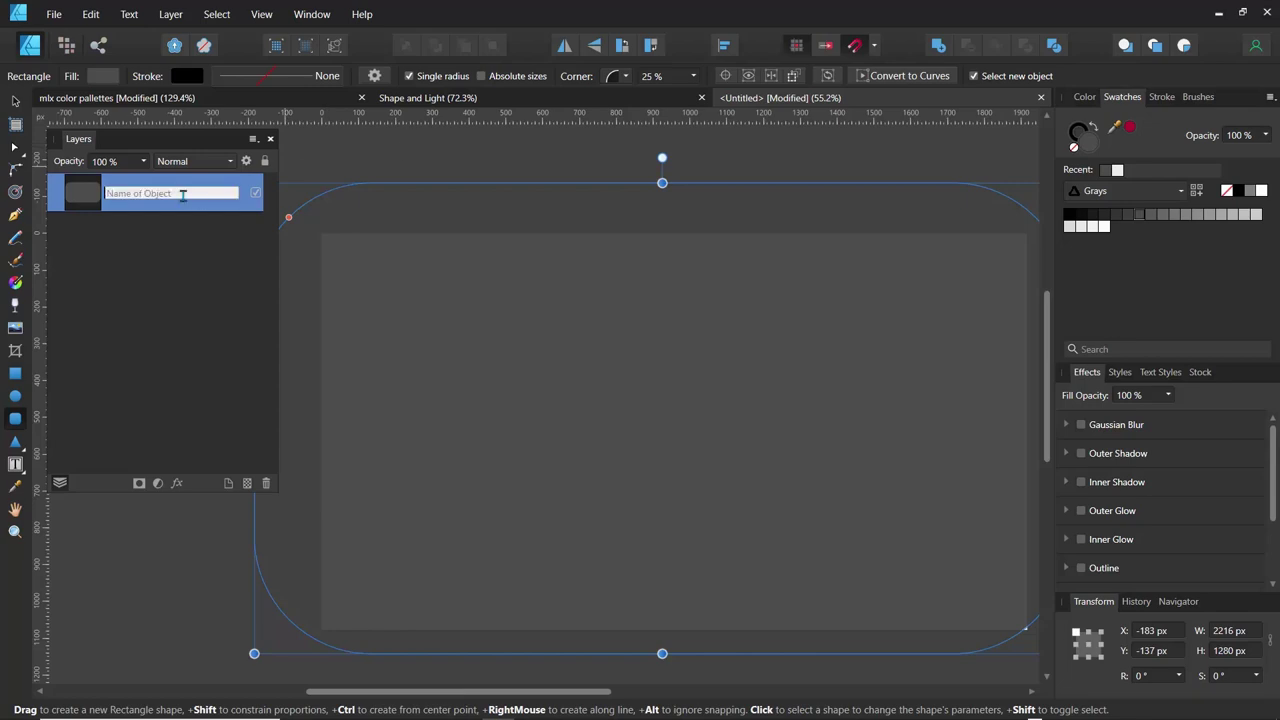
pyautogui.write('bg')
pyautogui.press('Return')
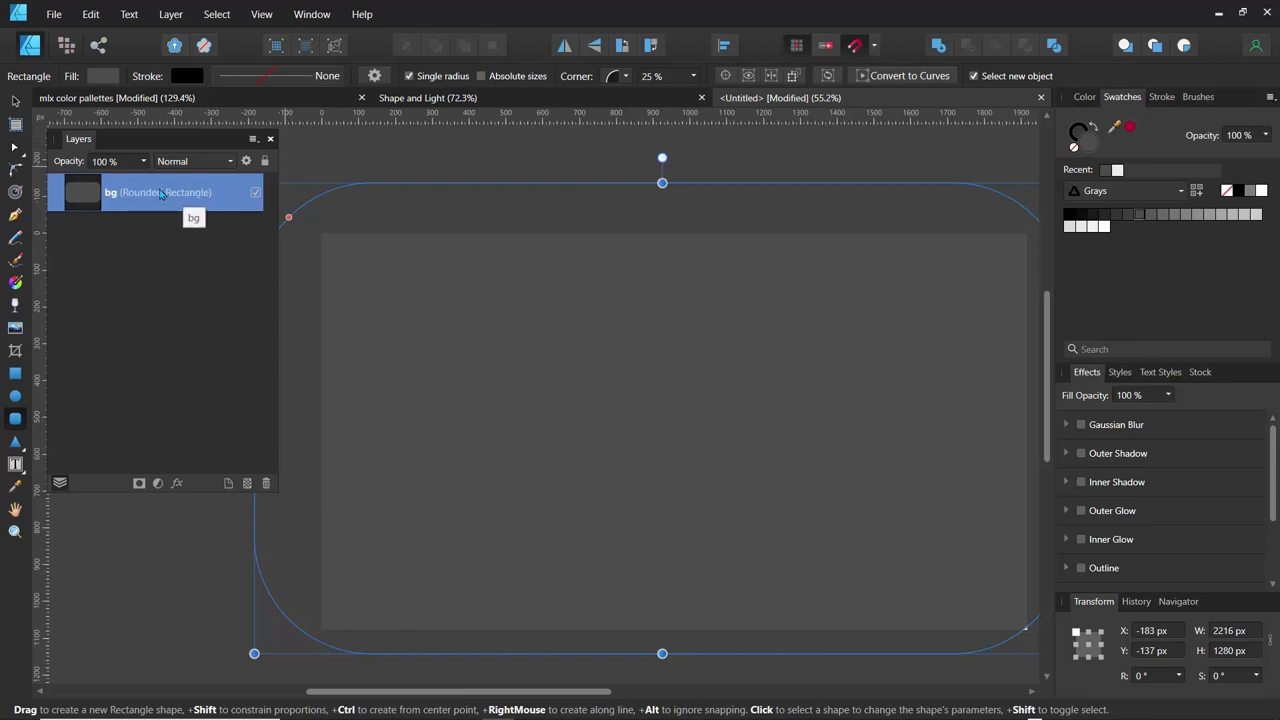
pyautogui.moveTo(150, 140); pyautogui.dragTo(147, 219)
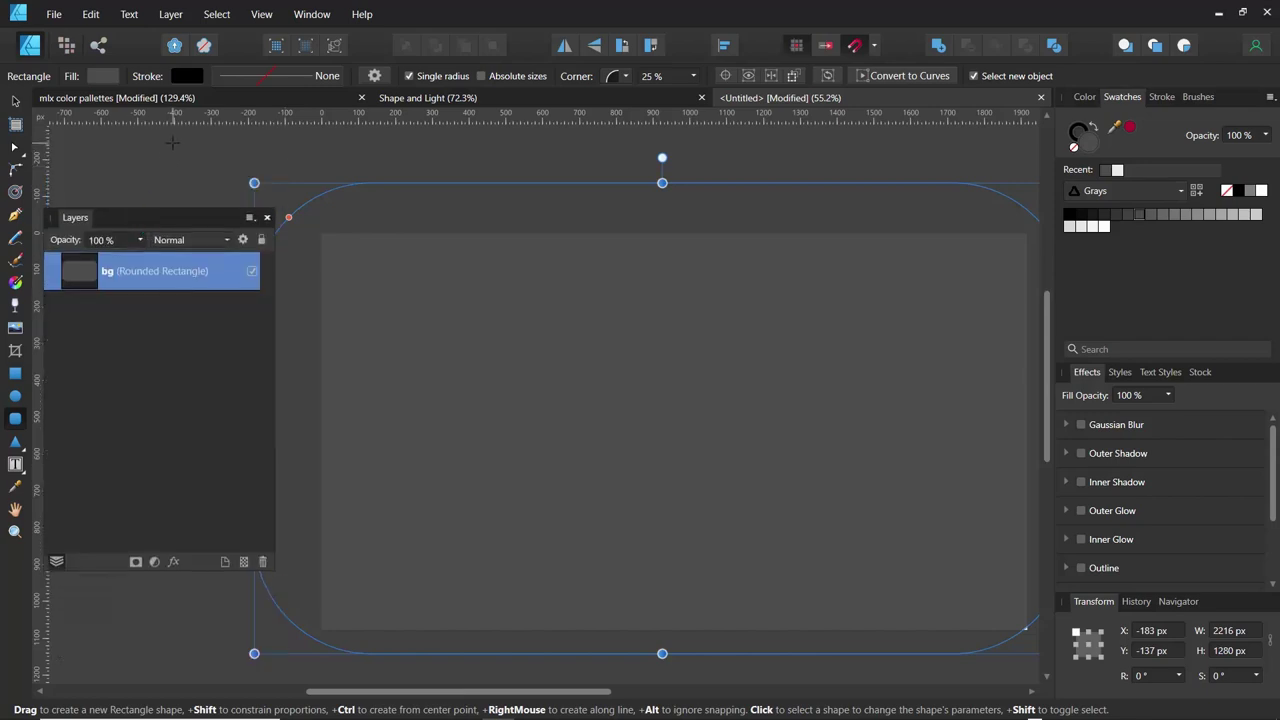
pyautogui.click(172, 143)
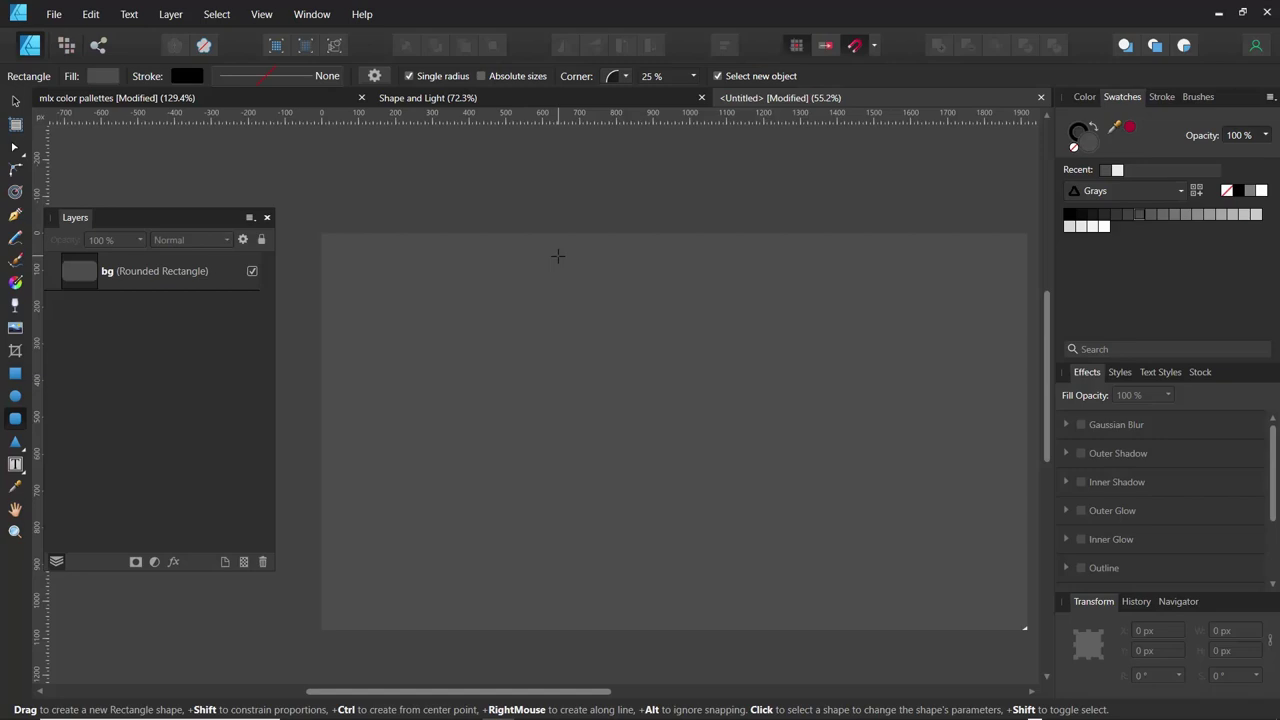
# Show the Color panel, try its Sliders mode, and set the colour picker back to Wheel
pyautogui.click(1083, 97)
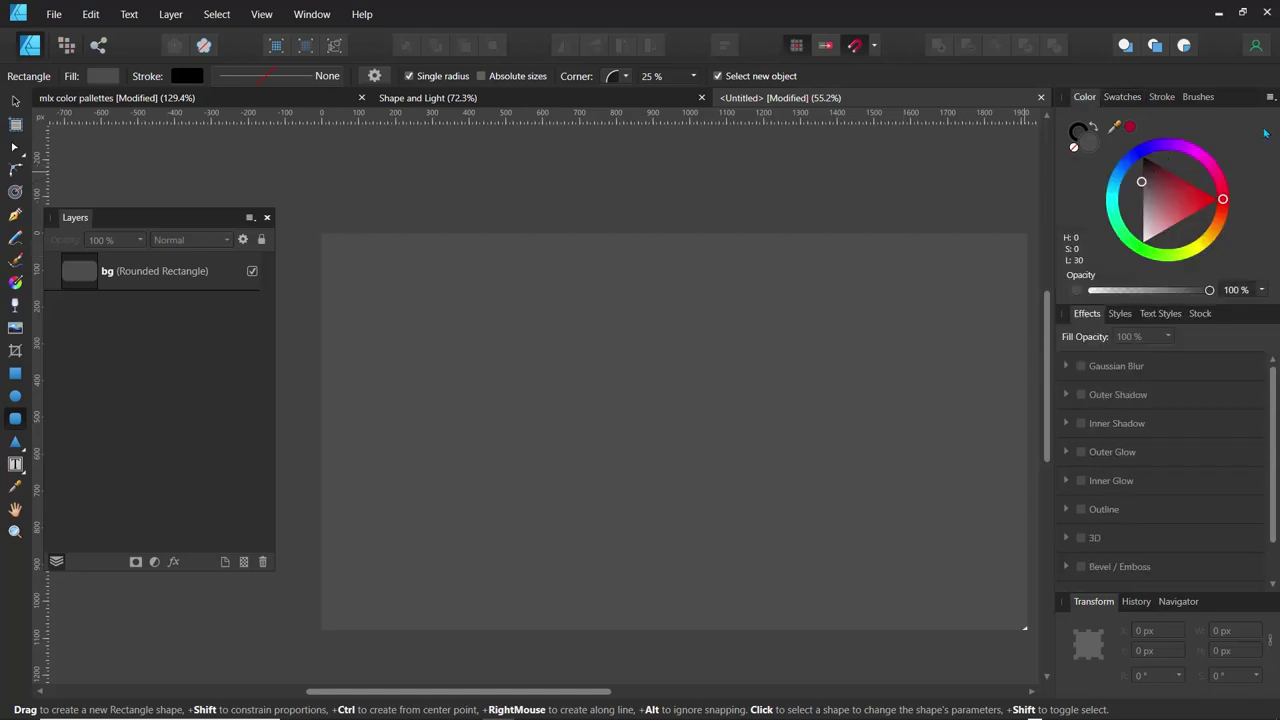
pyautogui.click(1271, 98)
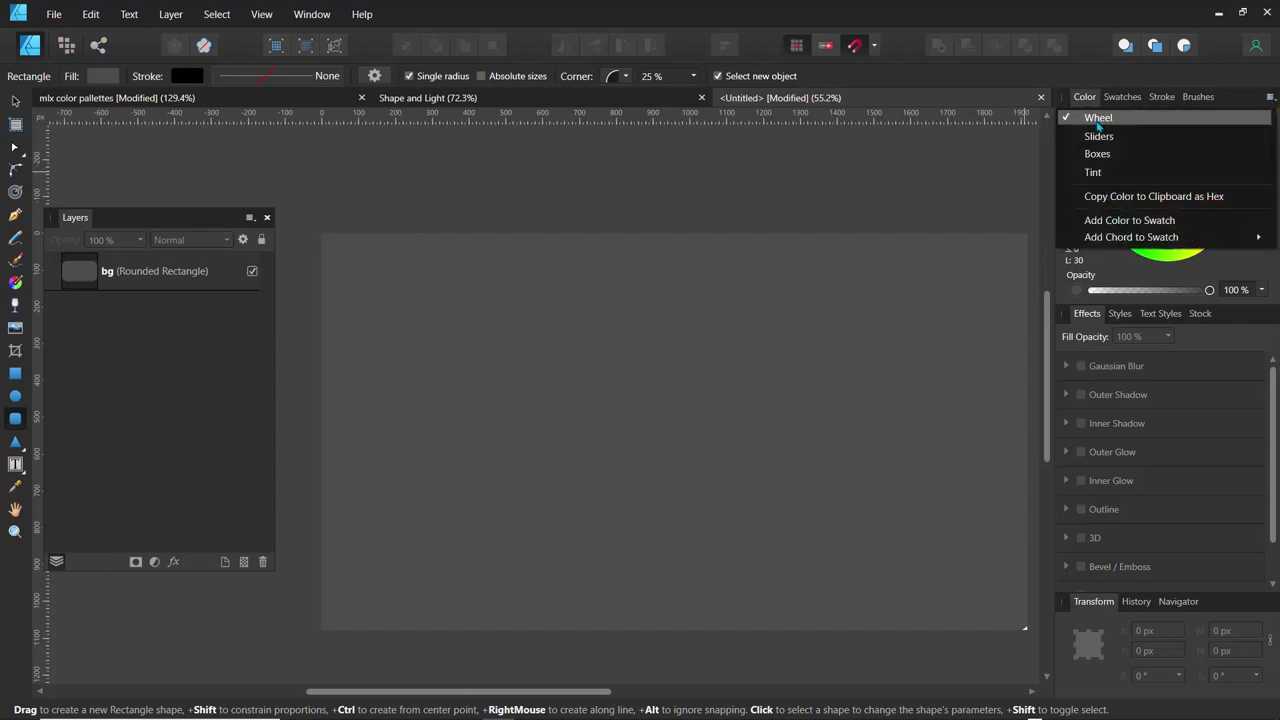
pyautogui.click(1100, 137)
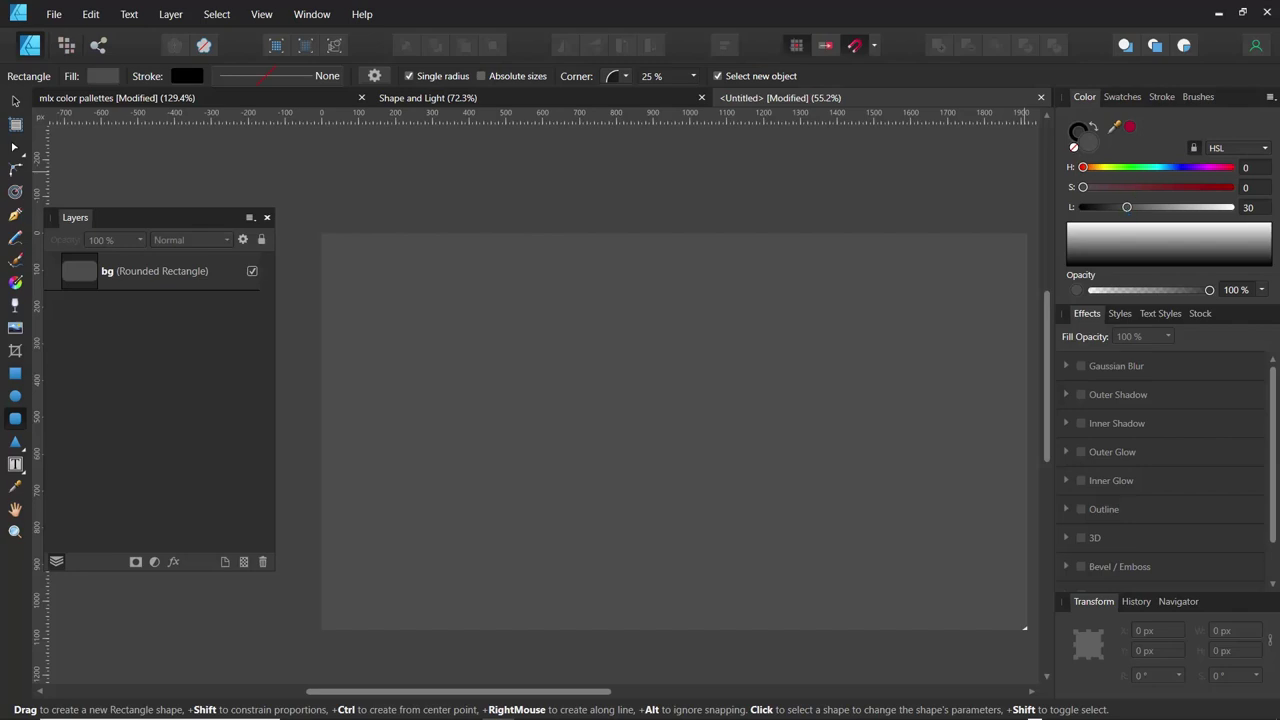
pyautogui.click(1269, 99)
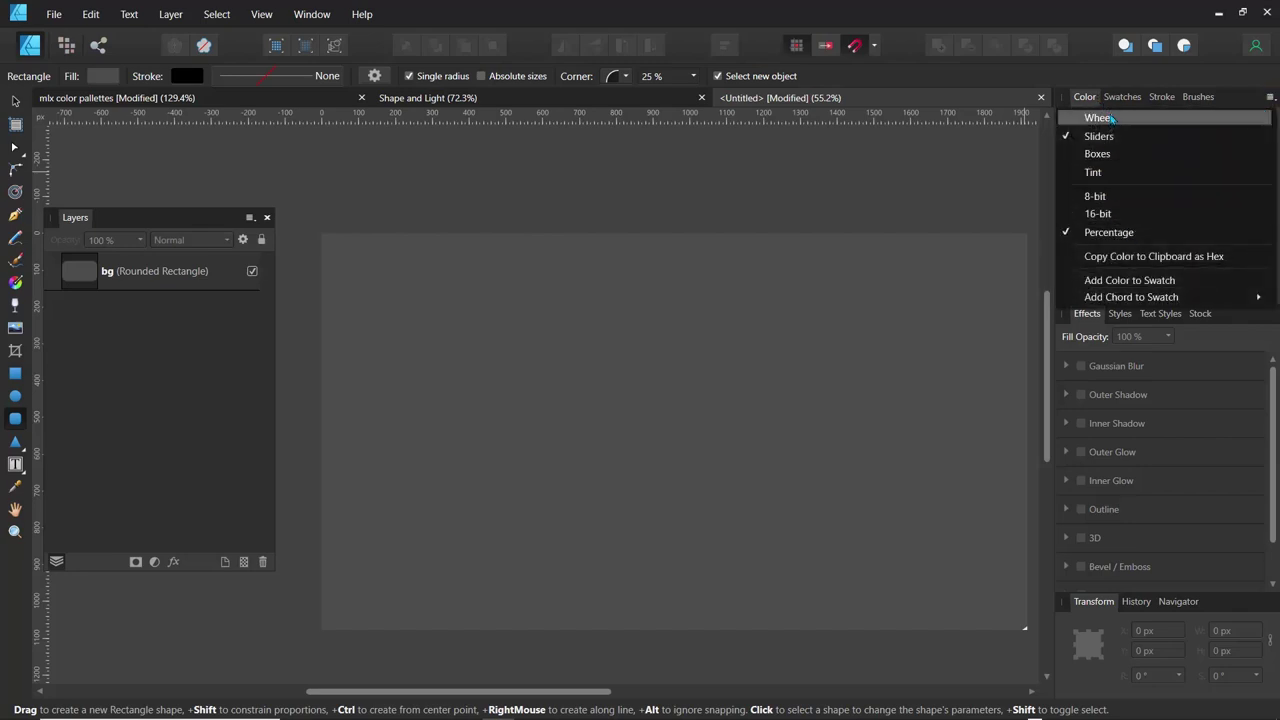
pyautogui.click(1112, 119)
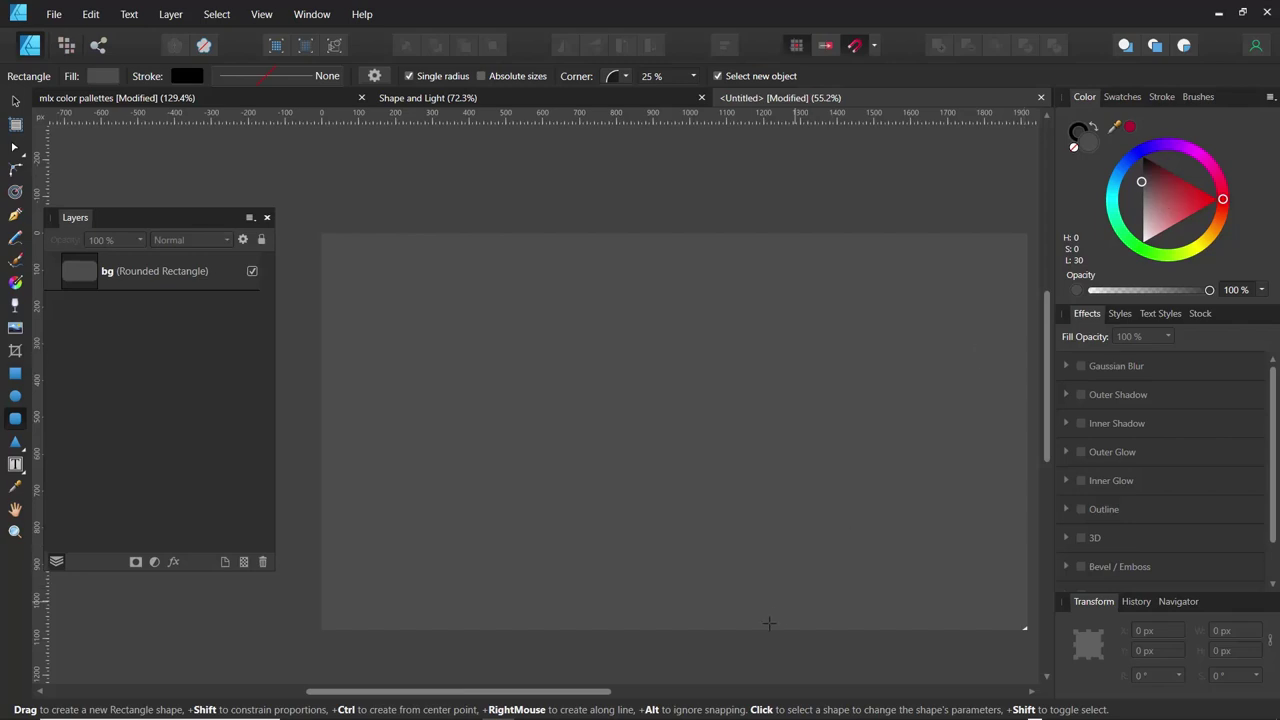
# Switch to the Downloads folder in File Explorer and open Color Wheel Chart for Kids.pdf from the Color-Wheel-Chart-for-Kids folder
pyautogui.moveTo(530, 712)
pyautogui.moveTo(465, 705)
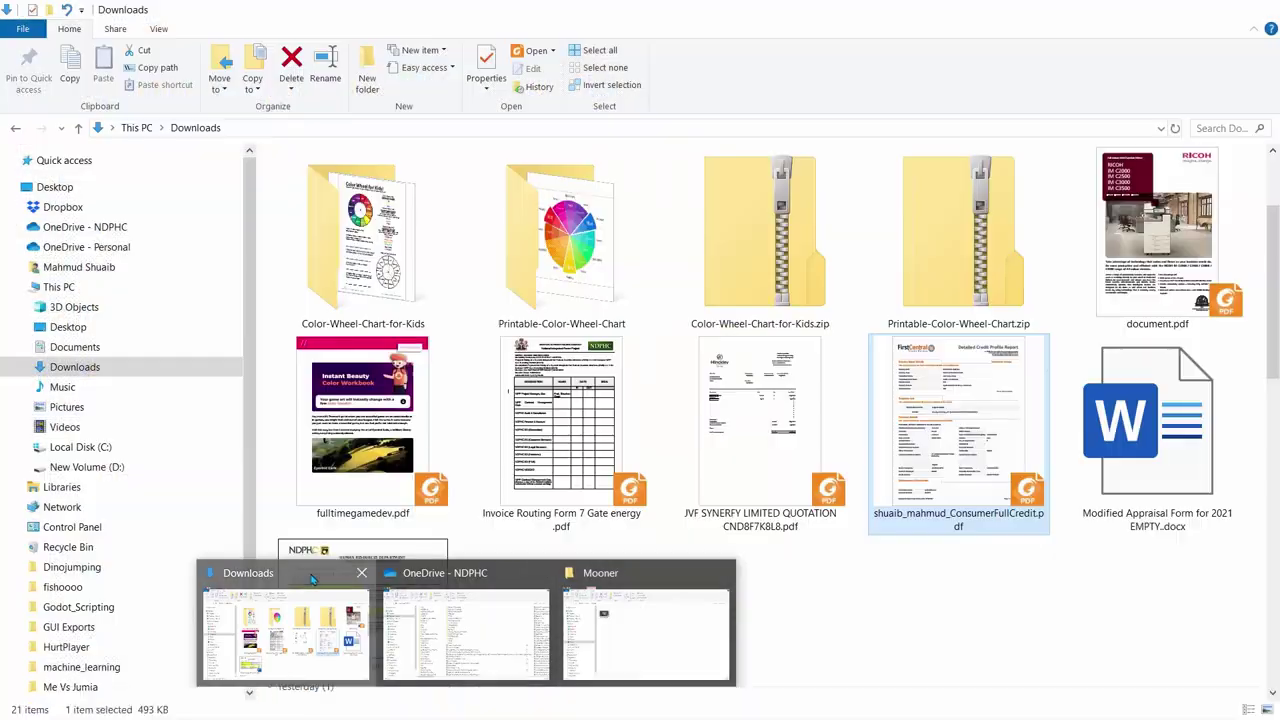
pyautogui.click(285, 632)
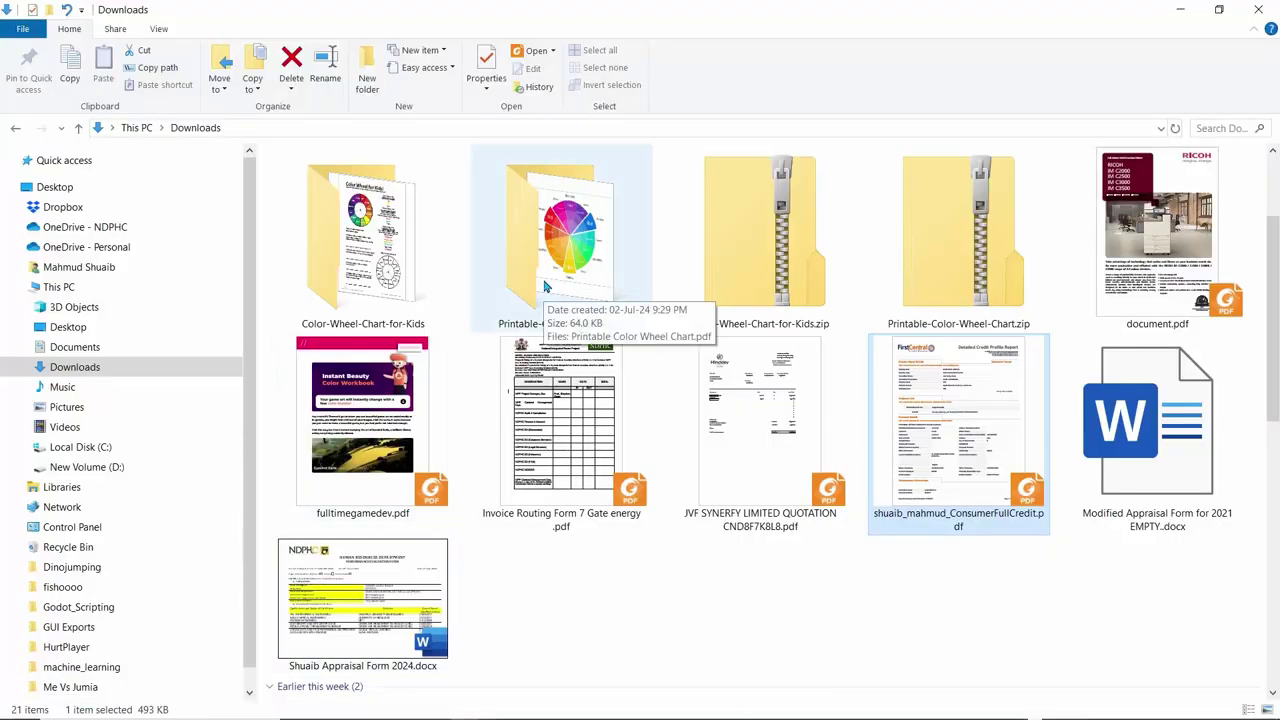
pyautogui.doubleClick(404, 244)
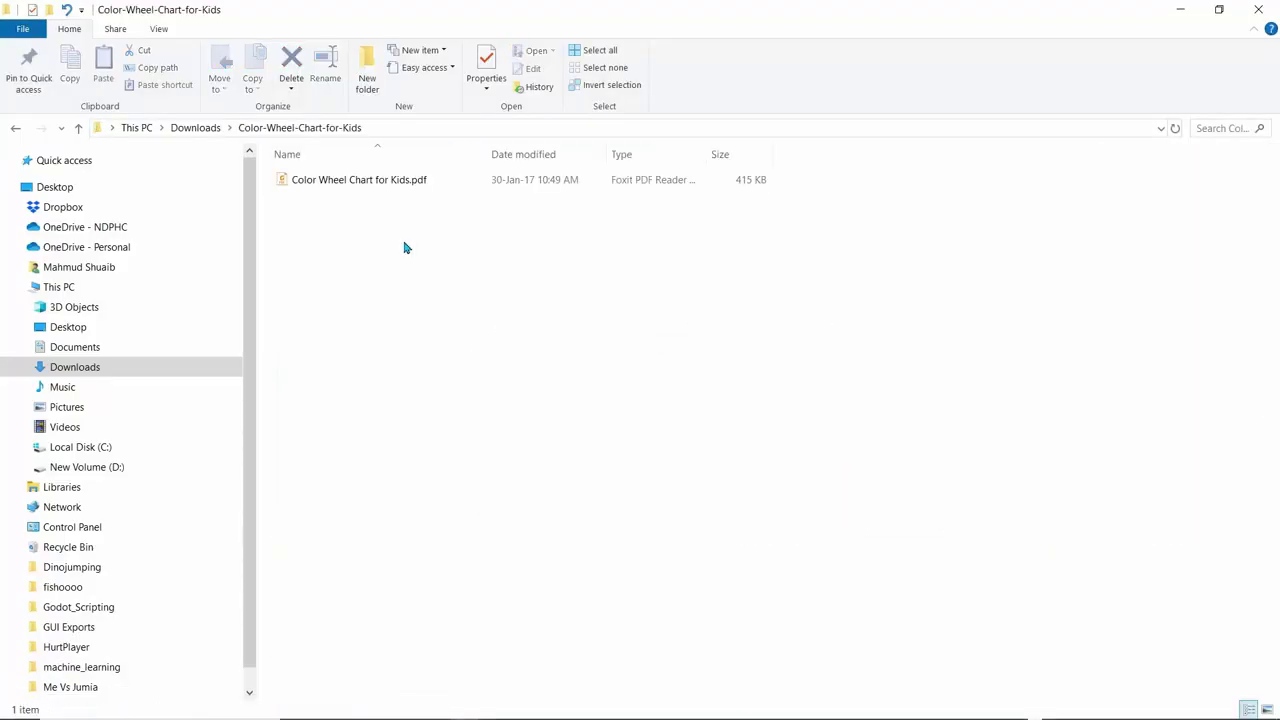
pyautogui.click(348, 188)
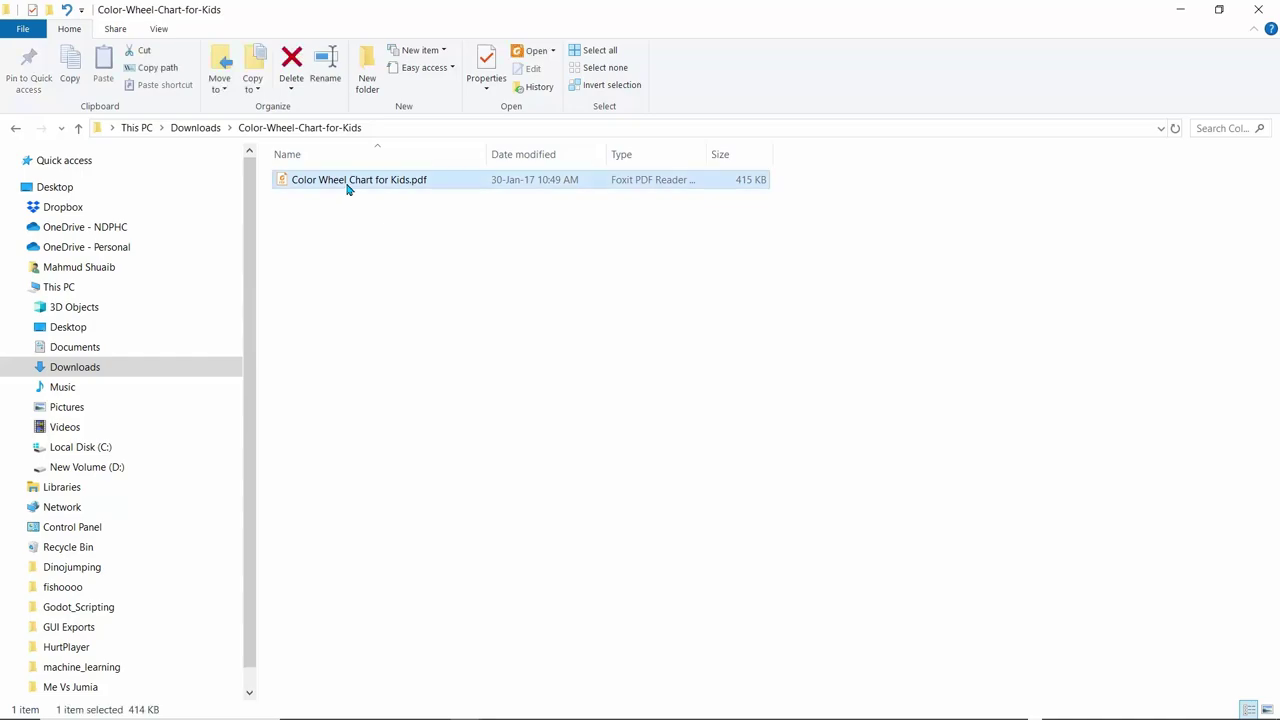
pyautogui.doubleClick(348, 188)
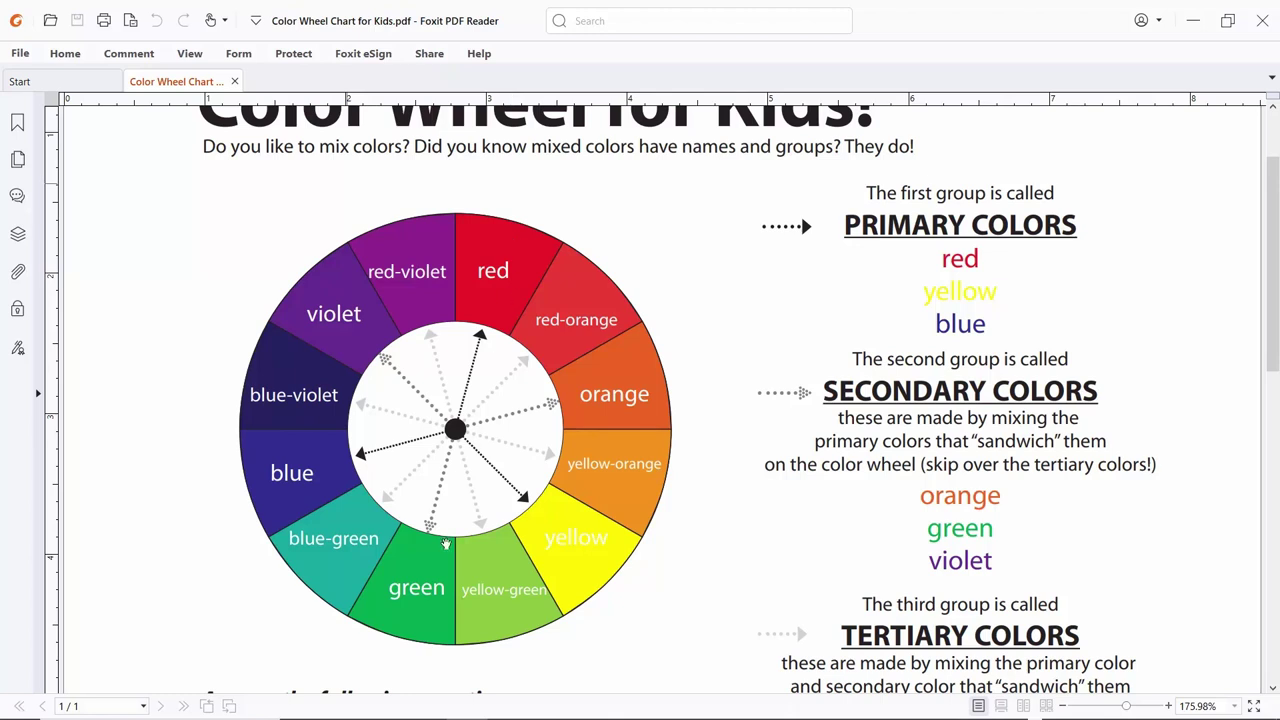
# Examine the colour wheel and its primary and secondary colour groups, then minimise the PDF and folder windows to return to Affinity Designer
pyautogui.scroll(3, 200, 400)
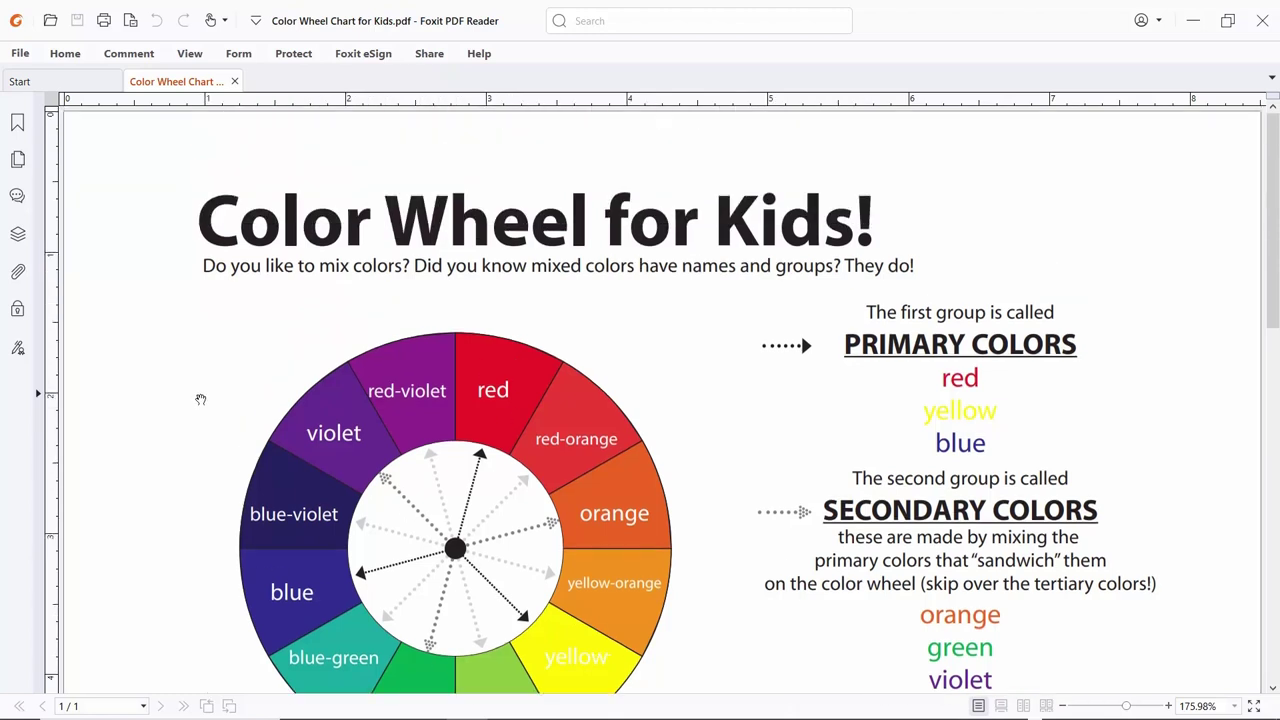
pyautogui.scroll(-2, 200, 400)
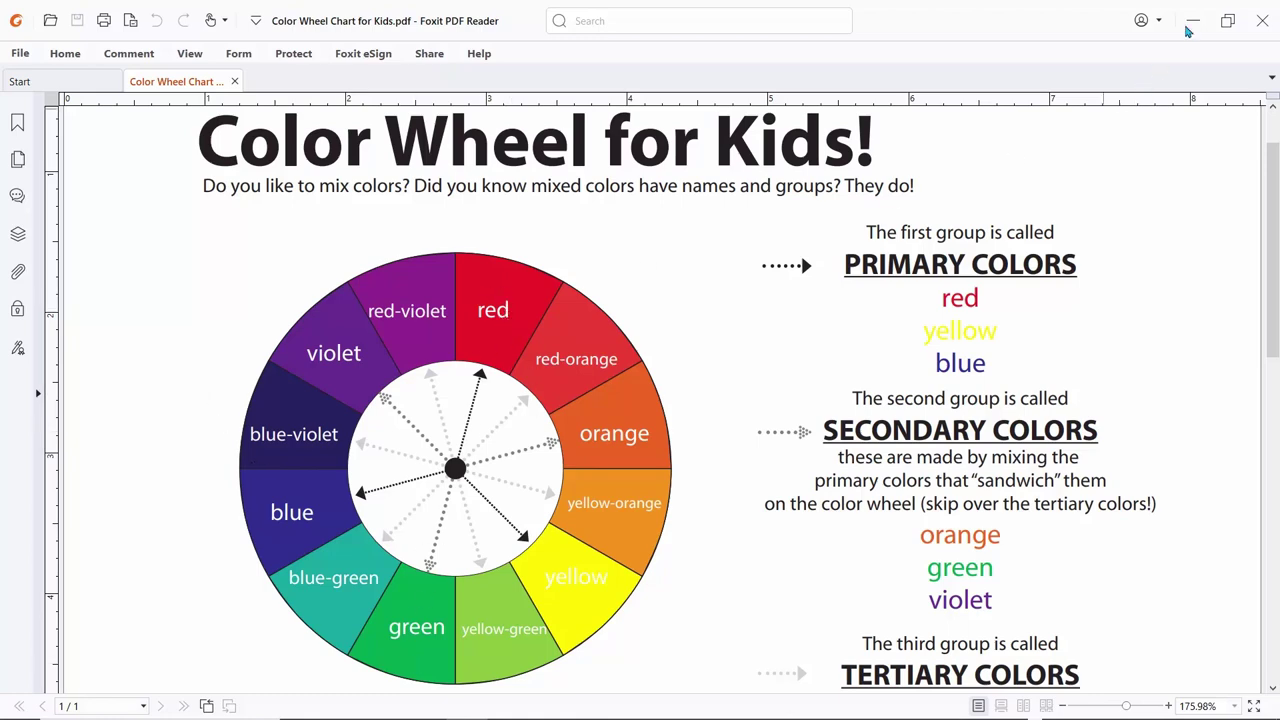
pyautogui.click(1192, 21)
pyautogui.click(1178, 12)
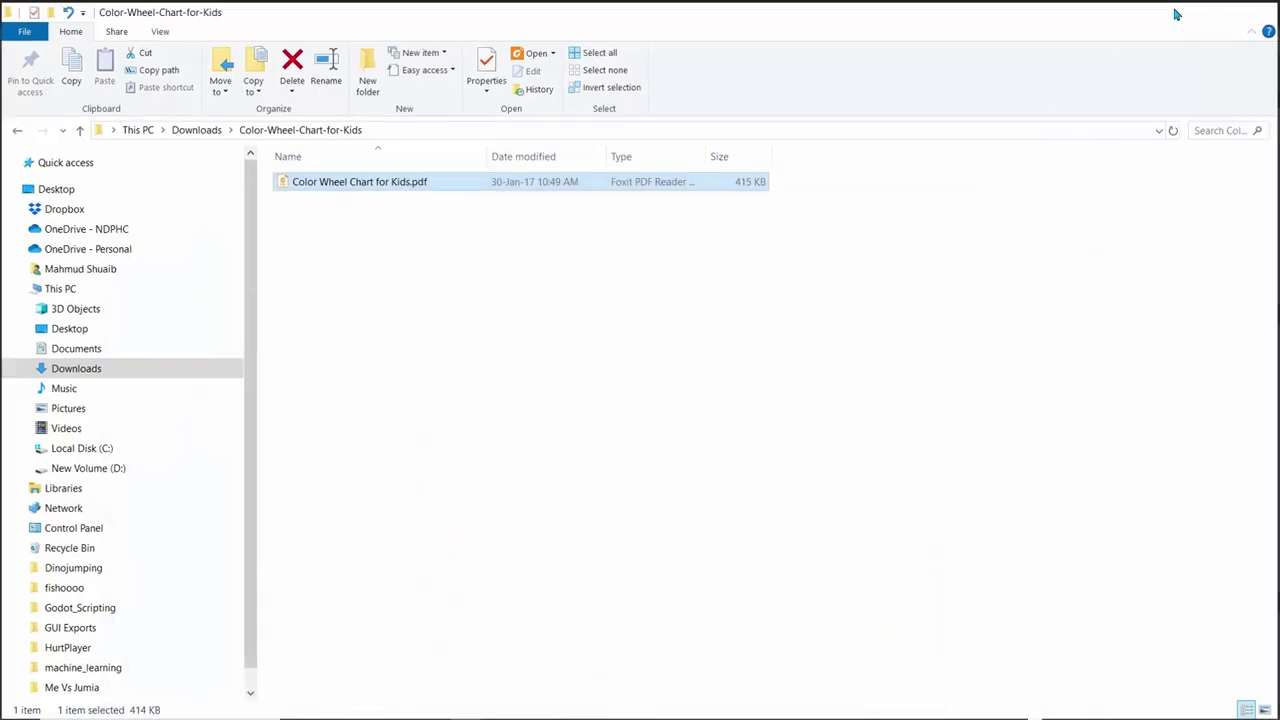
# Set the fill colour to a red of H 0, S 100, L 39 and shift the floating Layers panel slightly higher
pyautogui.click(1188, 188)
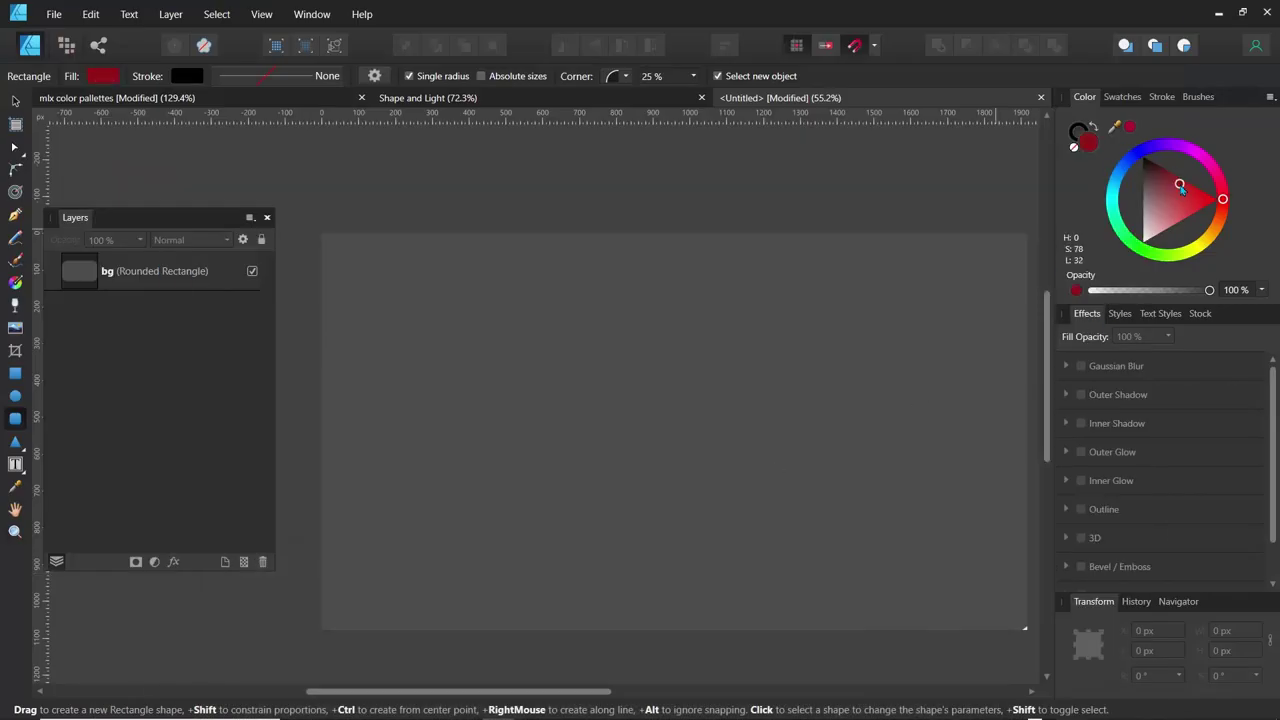
pyautogui.moveTo(1190, 183)
pyautogui.mouseDown()
pyautogui.moveTo(1185, 172)
pyautogui.moveTo(1204, 172)
pyautogui.mouseUp()
pyautogui.moveTo(141, 228); pyautogui.dragTo(175, 176)
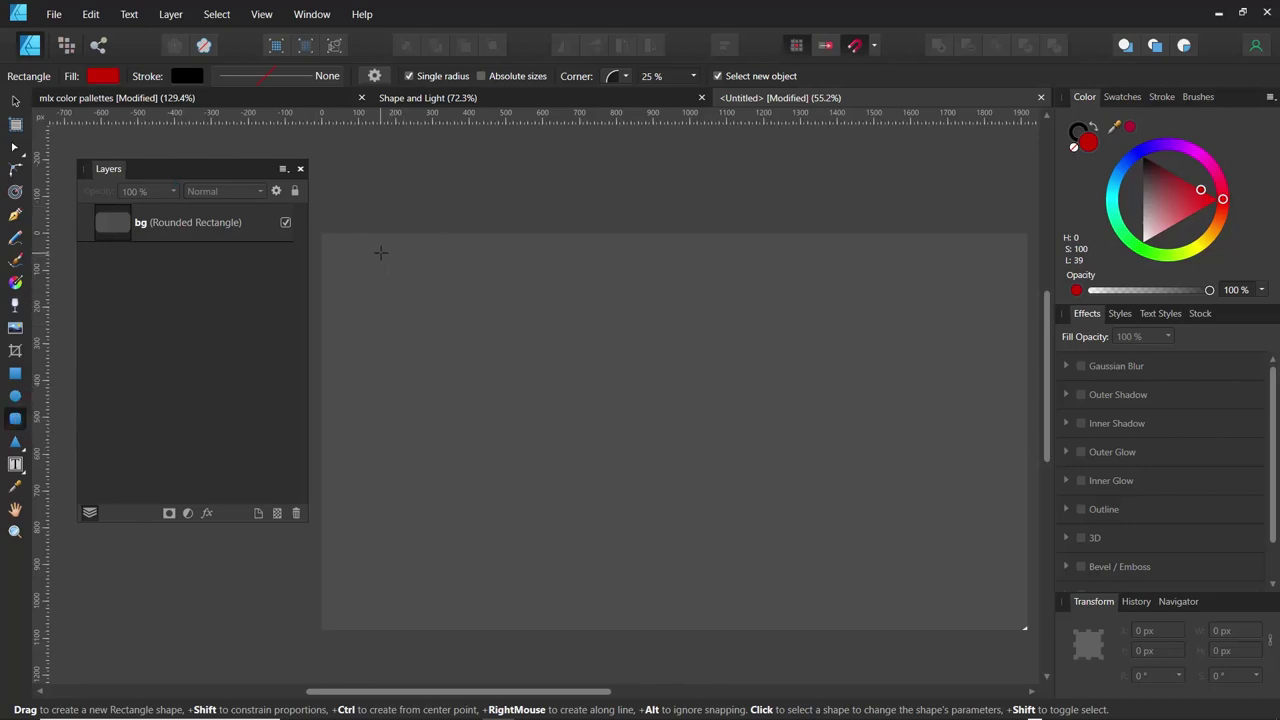
# Draw a rounded rectangle of about 1169 × 123 px along the page's upper edge and change its fill to a linear gradient
pyautogui.moveTo(380, 253); pyautogui.dragTo(810, 296)
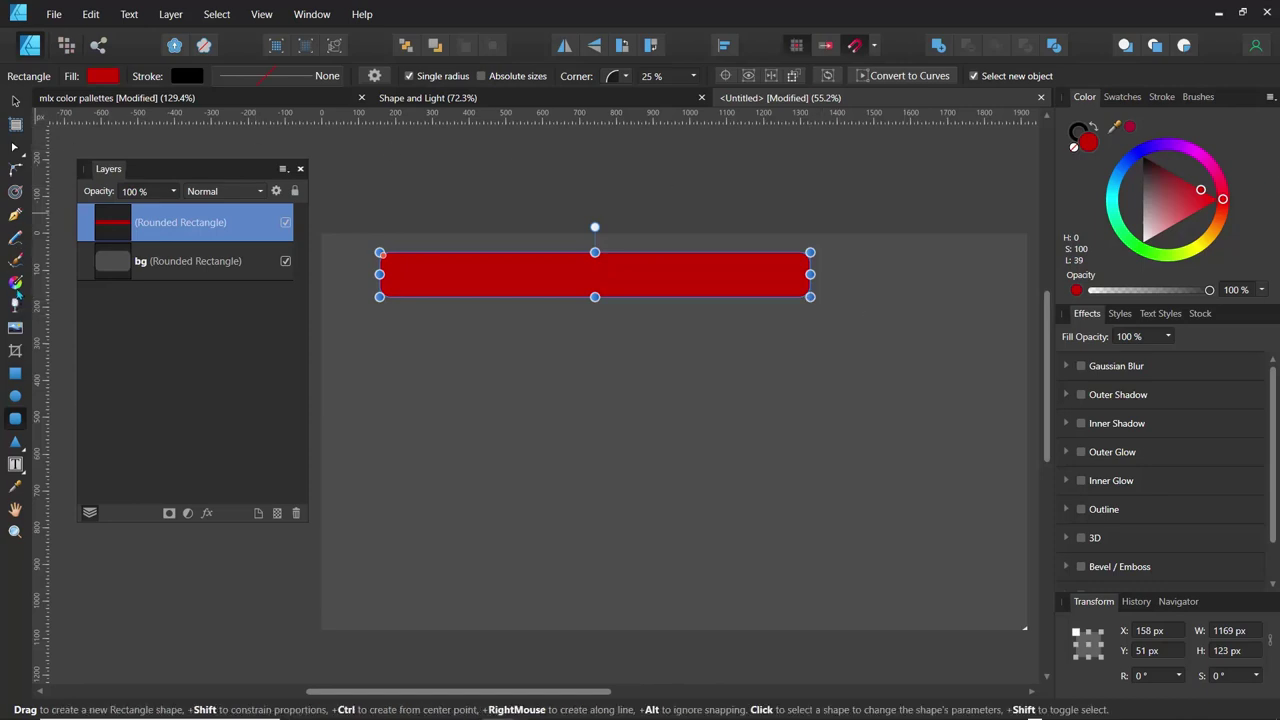
pyautogui.click(15, 284)
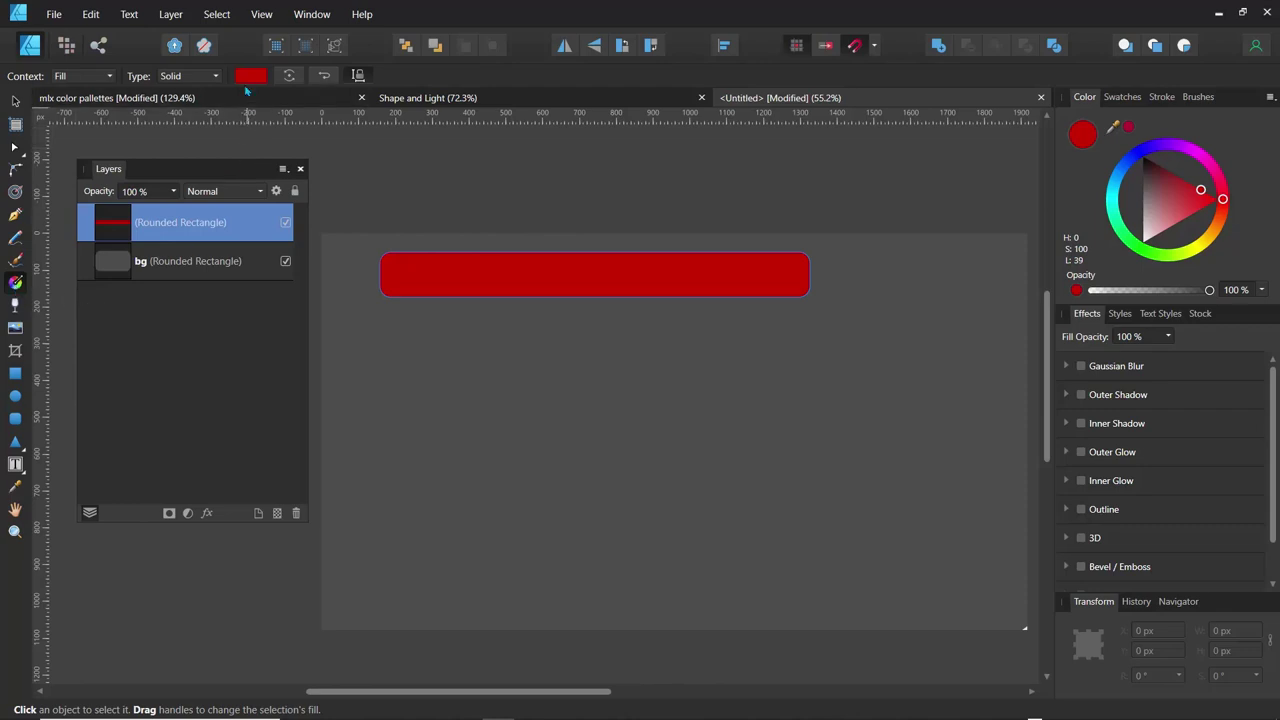
pyautogui.click(195, 77)
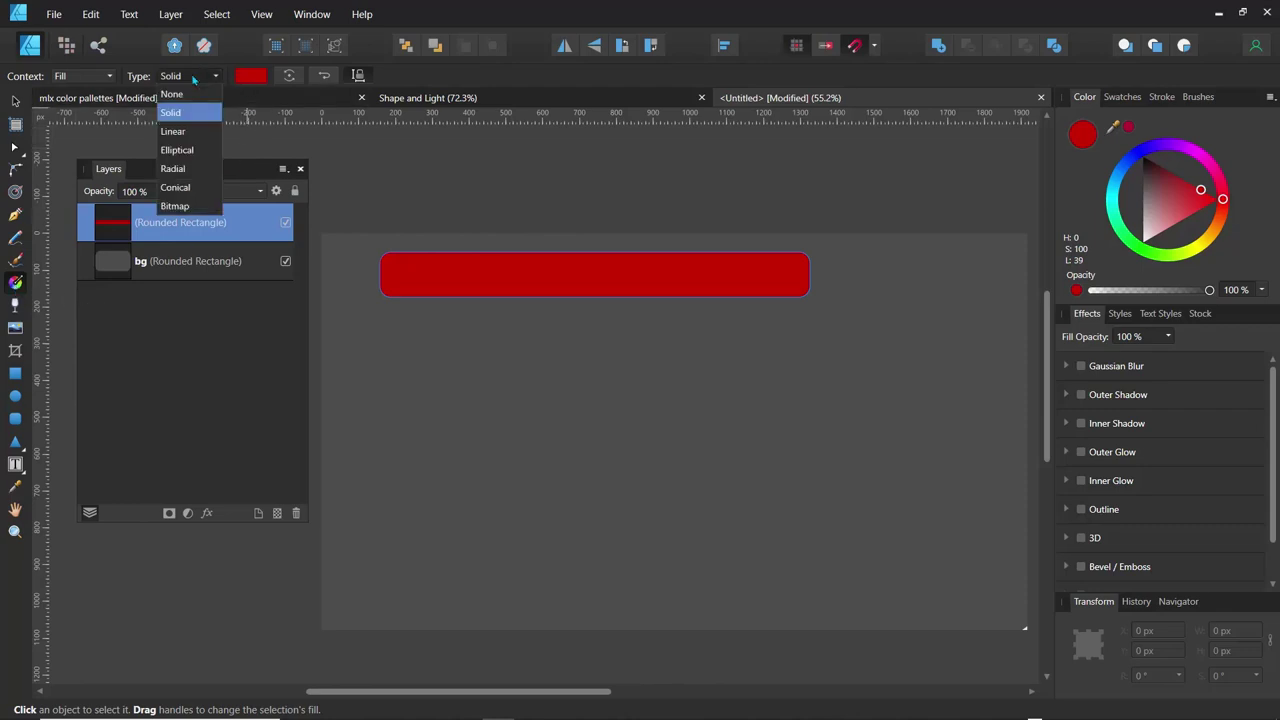
pyautogui.click(173, 131)
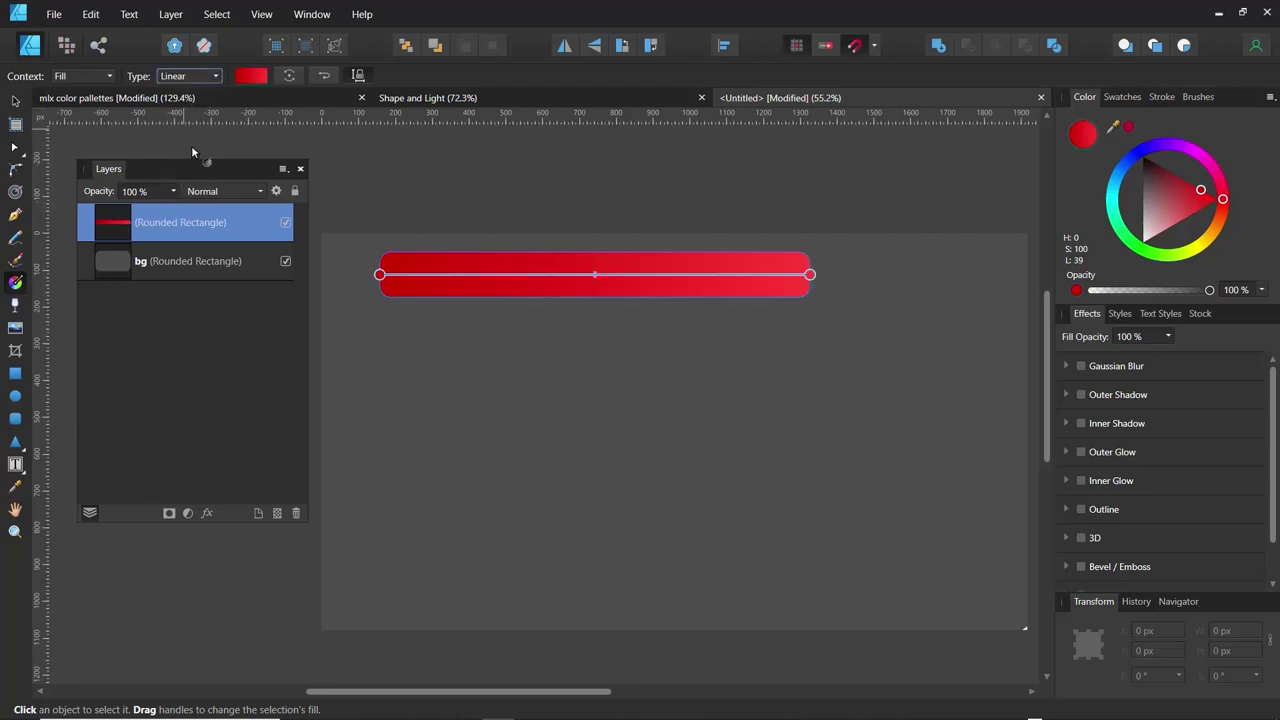
# Set the end stop of the bar's gradient to a dark green of H 118, S 100, L 26
pyautogui.click(249, 79)
pyautogui.click(126, 149)
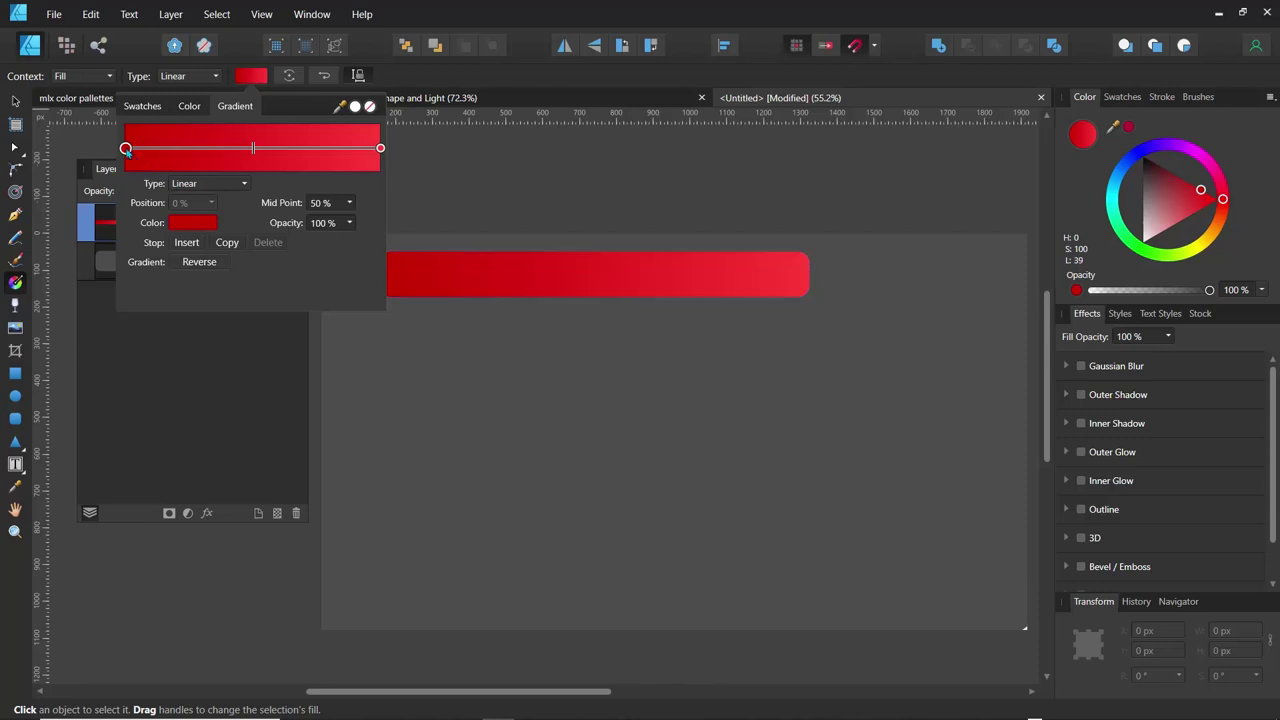
pyautogui.click(380, 148)
pyautogui.click(197, 225)
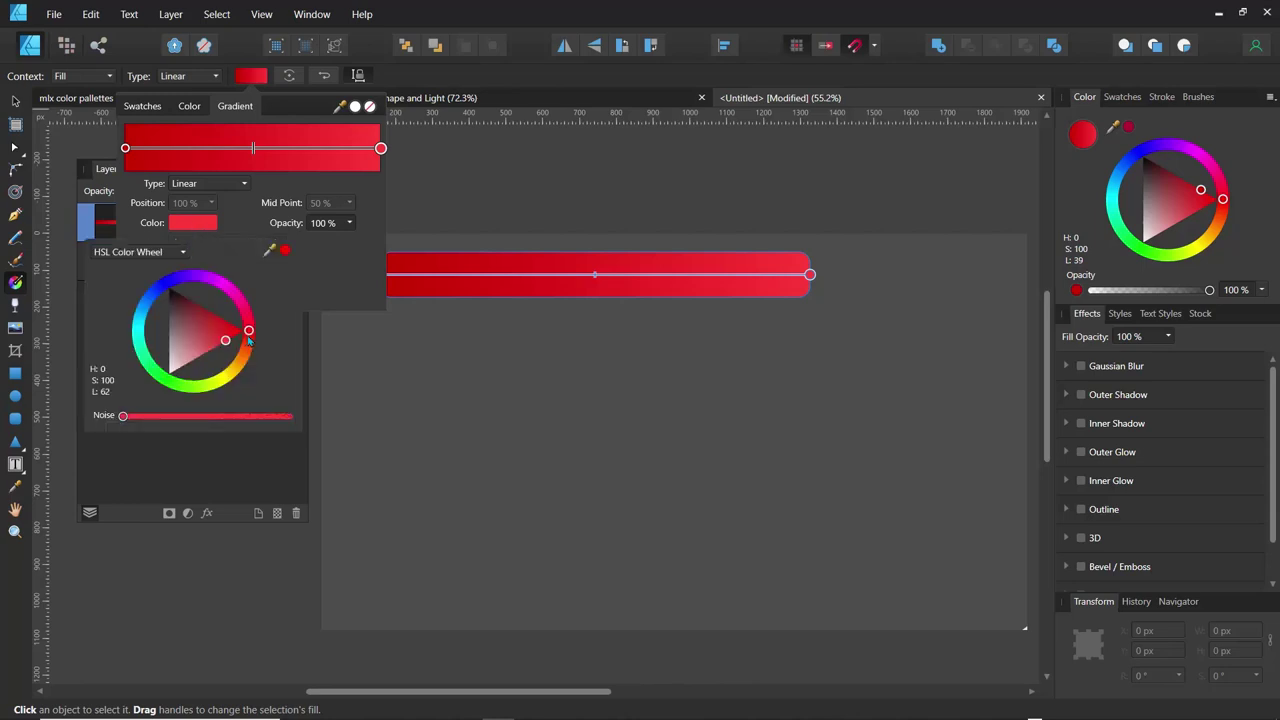
pyautogui.moveTo(251, 335); pyautogui.dragTo(166, 393)
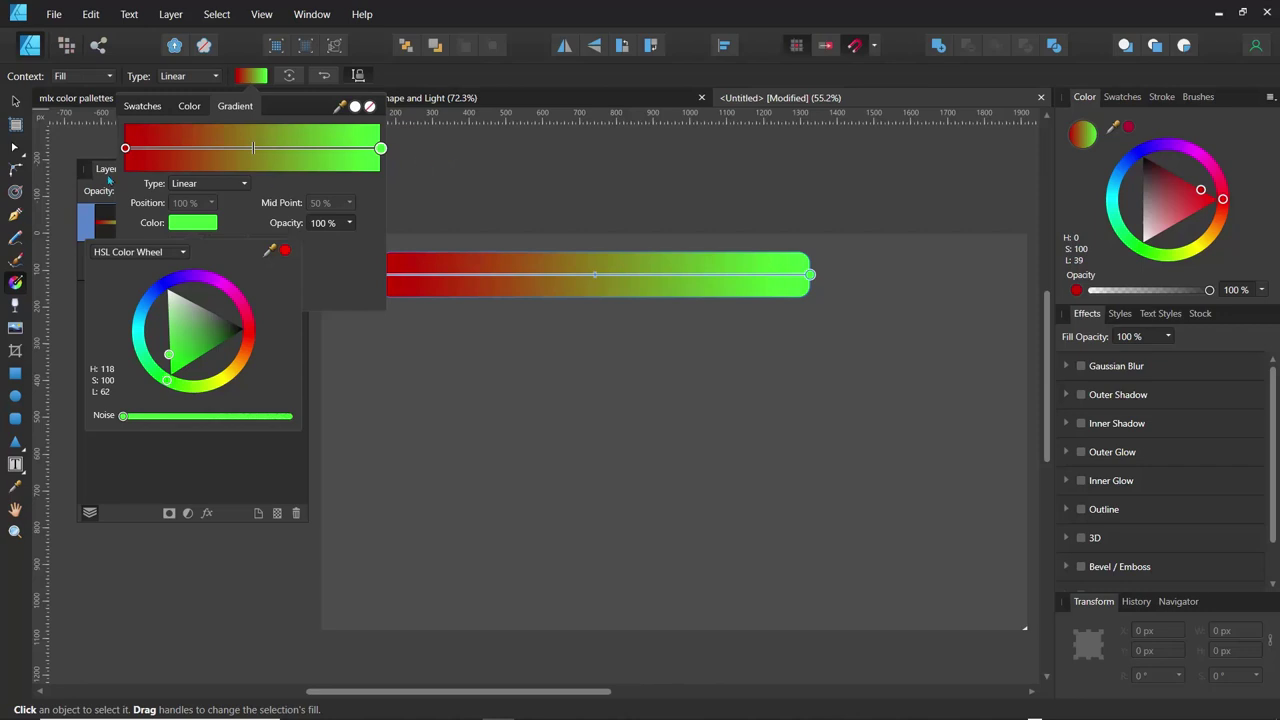
pyautogui.click(893, 99)
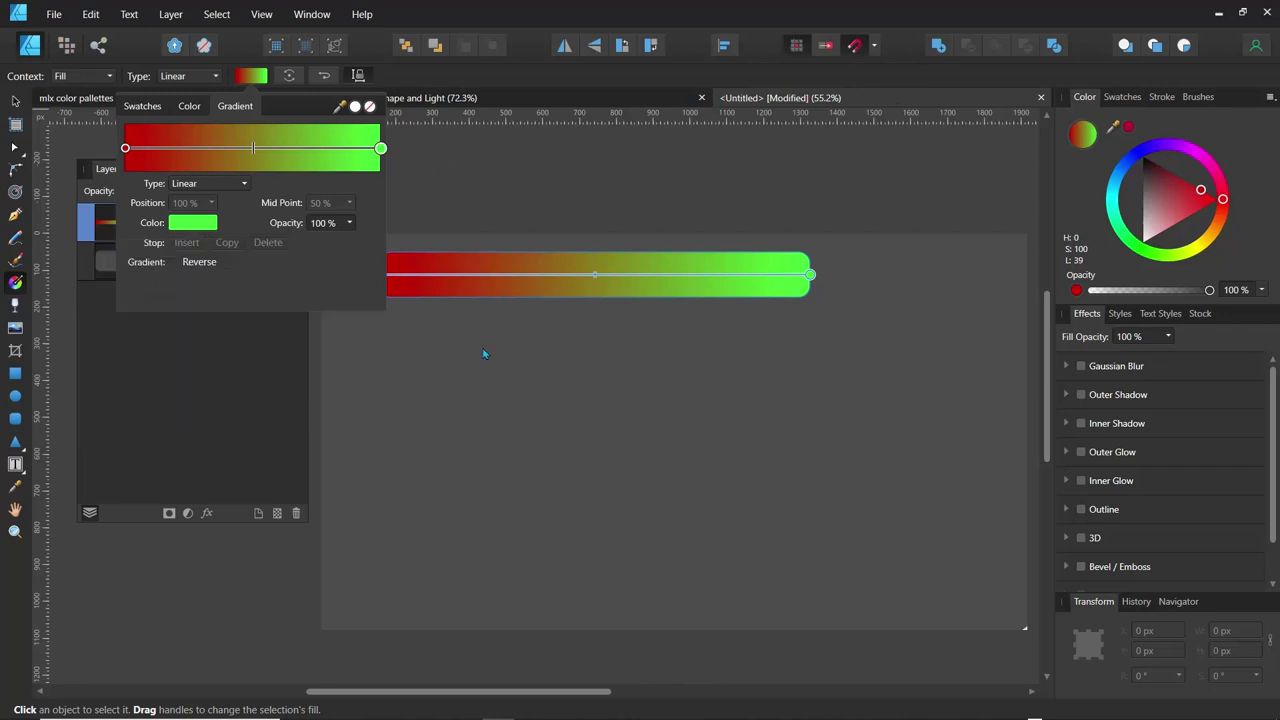
pyautogui.click(195, 224)
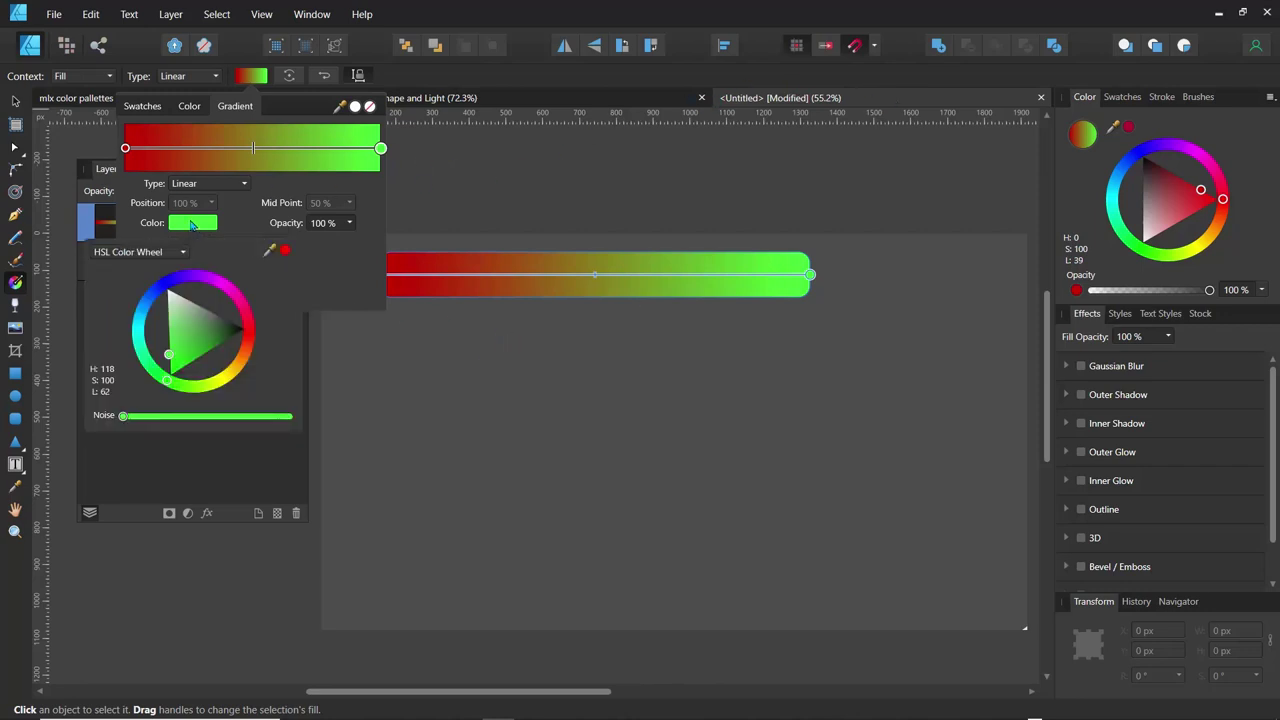
pyautogui.click(185, 356)
pyautogui.moveTo(185, 356); pyautogui.dragTo(218, 367)
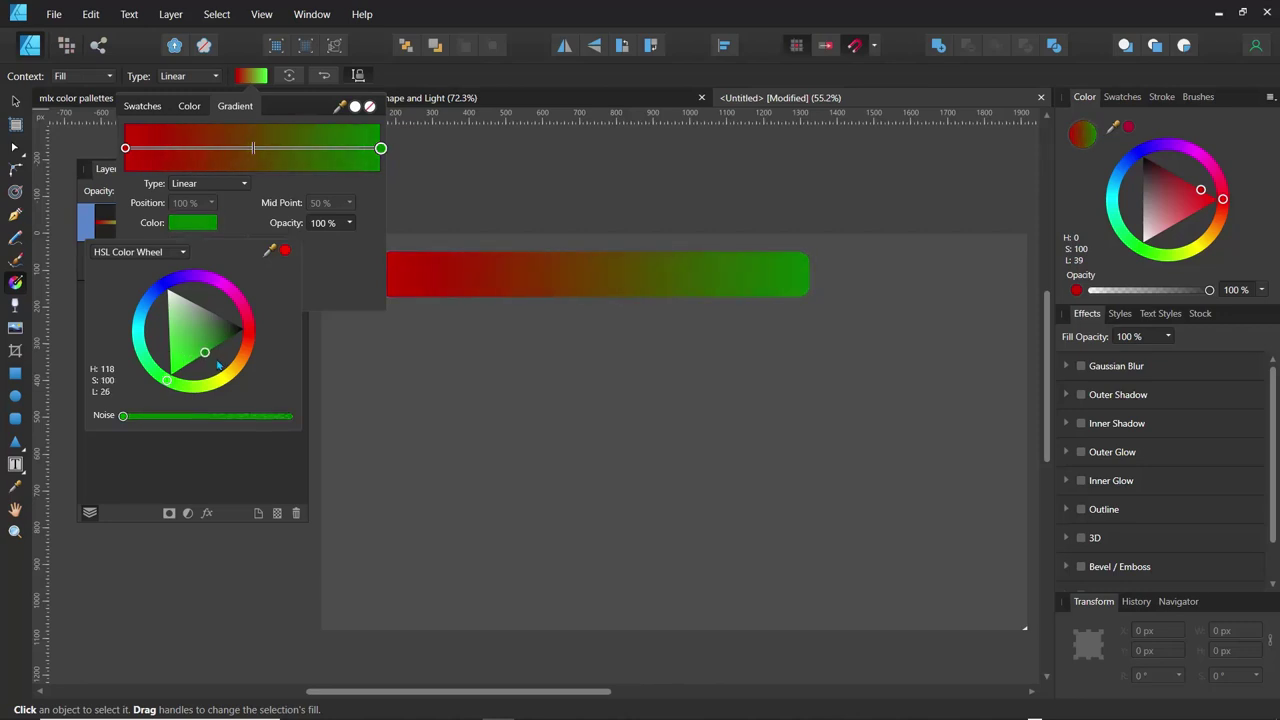
# Darken the start stop of the bar's gradient to a red of H 0, S 100, L 33
pyautogui.click(125, 148)
pyautogui.click(125, 148)
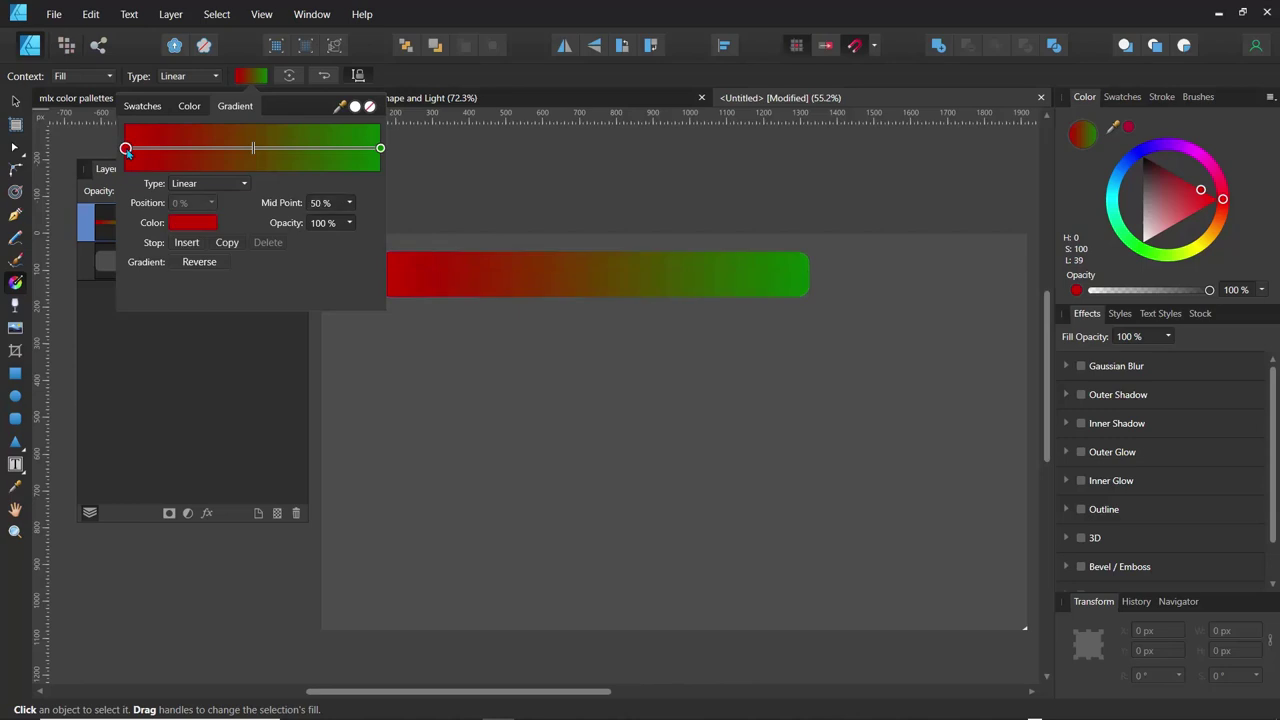
pyautogui.click(190, 224)
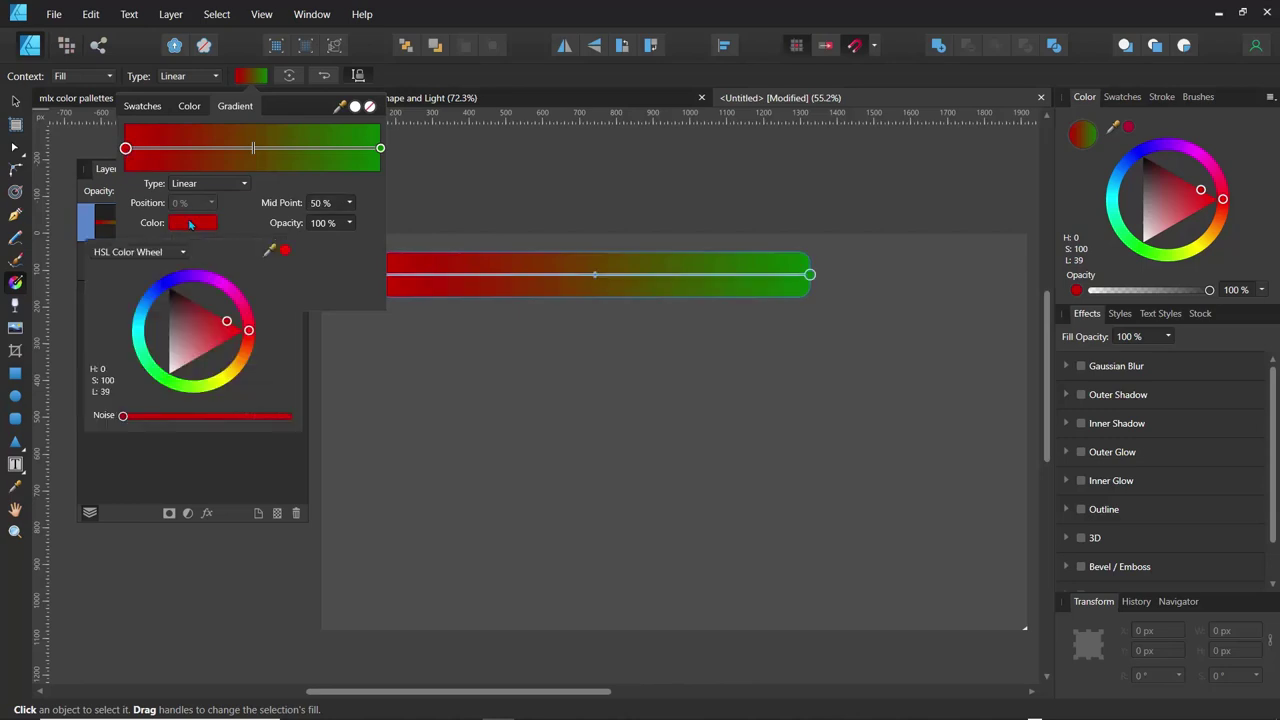
pyautogui.click(227, 322)
pyautogui.moveTo(215, 318); pyautogui.dragTo(218, 310)
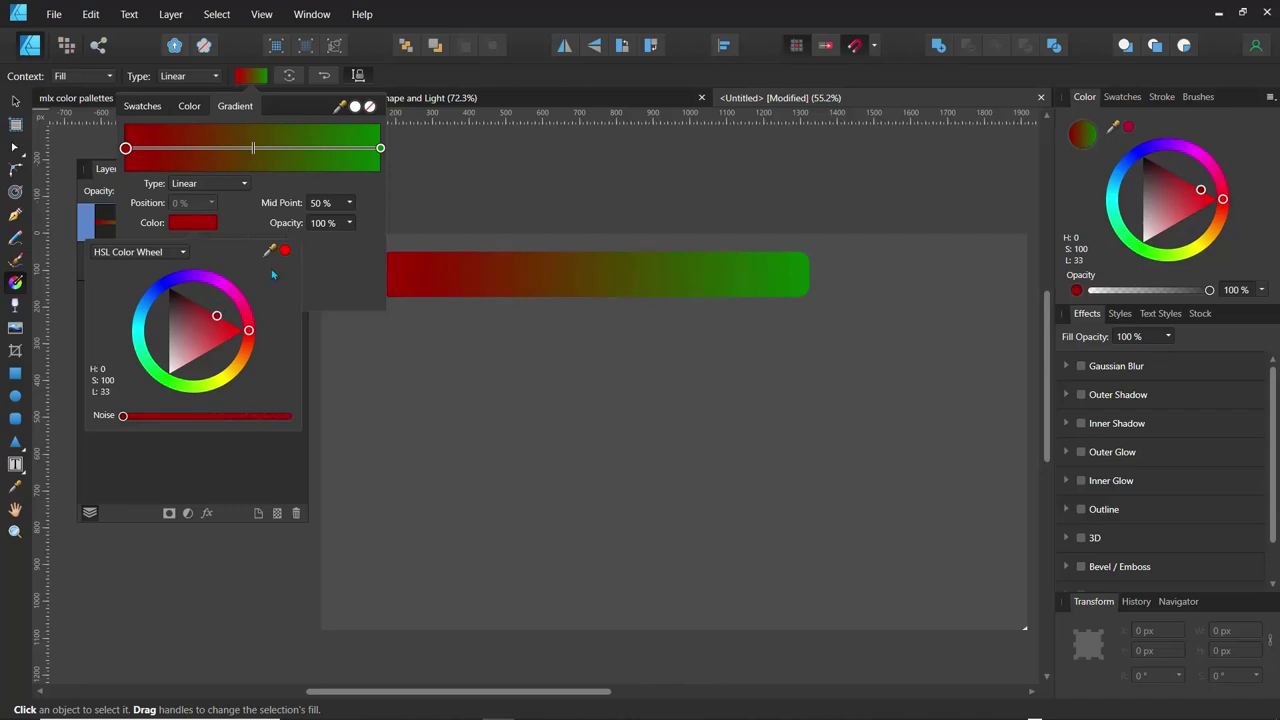
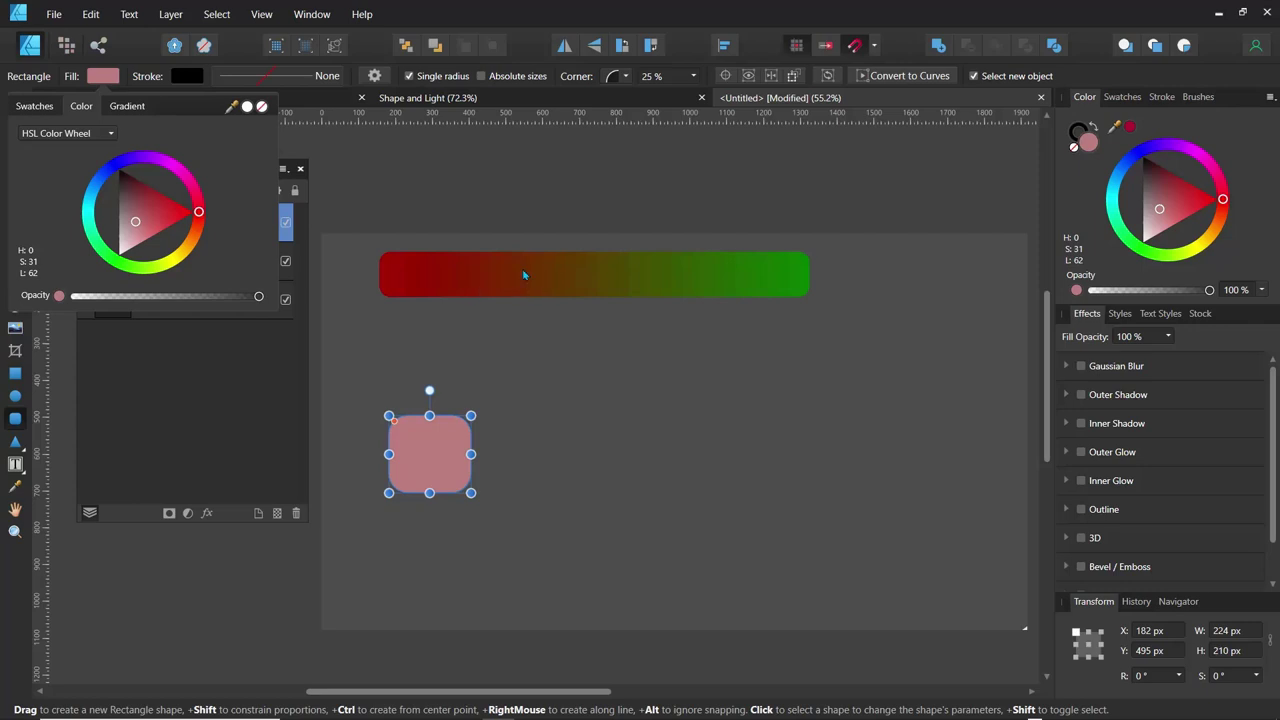
# Sample colours along the gradient bar onto the small rounded square with the Color Picker, ending on a green, and select the bar's layer
pyautogui.press('i')
pyautogui.click(467, 271)
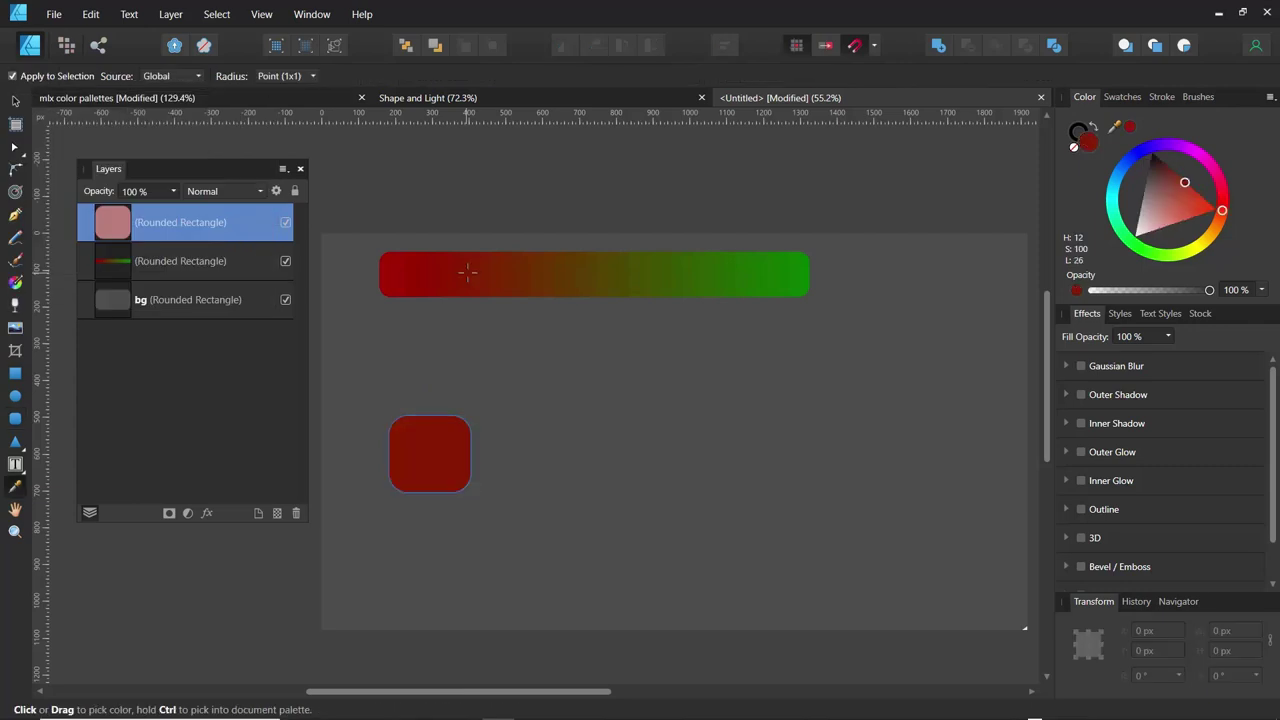
pyautogui.moveTo(528, 275); pyautogui.dragTo(754, 280)
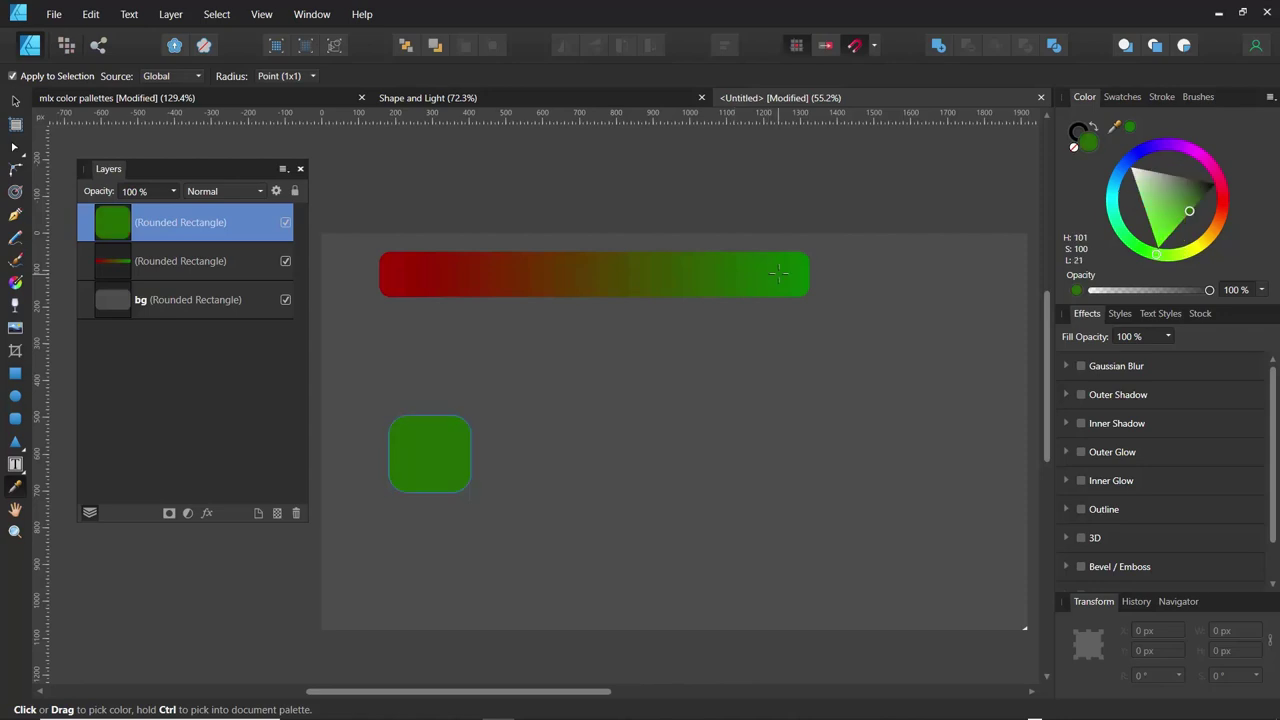
pyautogui.moveTo(674, 274); pyautogui.dragTo(457, 277)
pyautogui.click(420, 280)
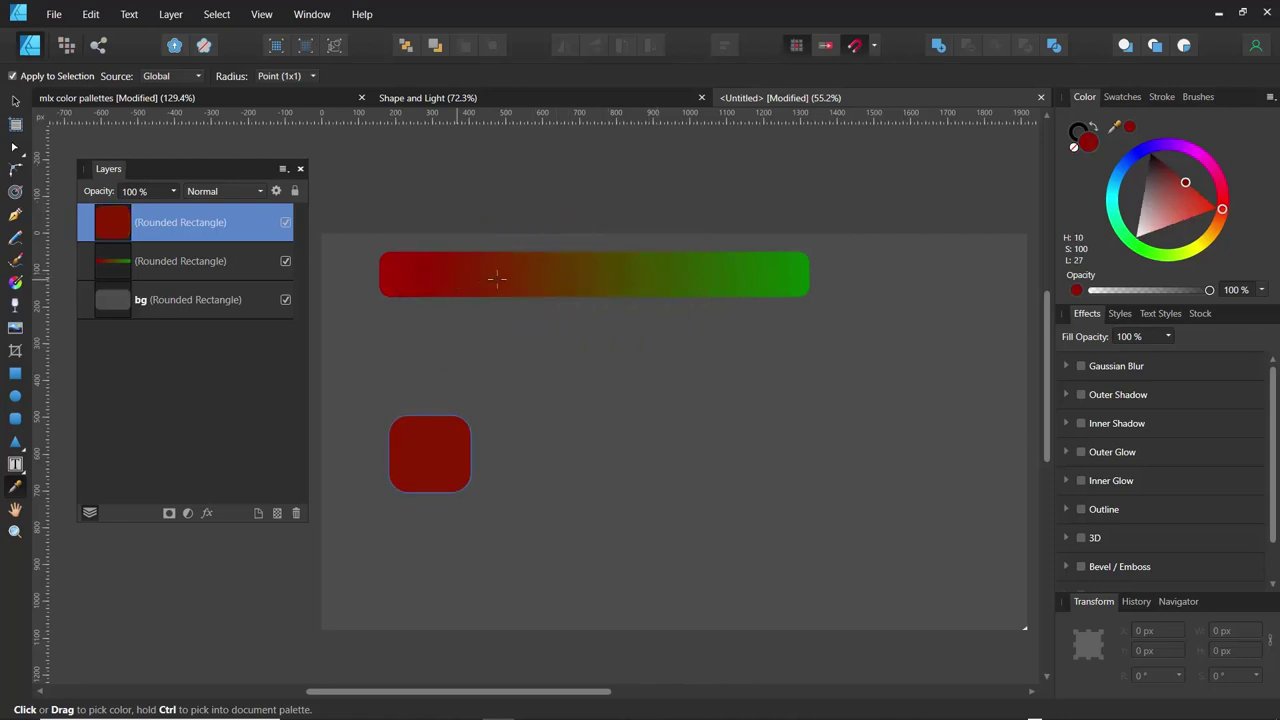
pyautogui.moveTo(540, 277); pyautogui.dragTo(676, 273)
pyautogui.click(700, 271)
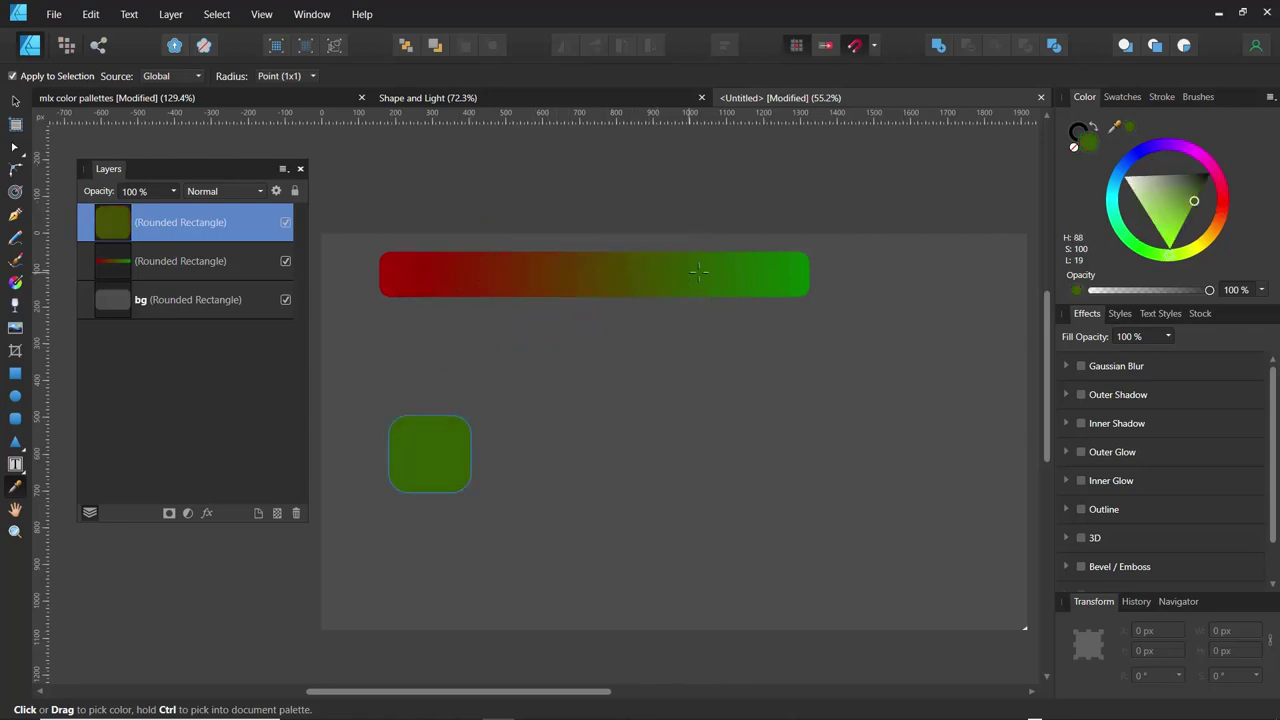
pyautogui.click(797, 268)
pyautogui.click(755, 274)
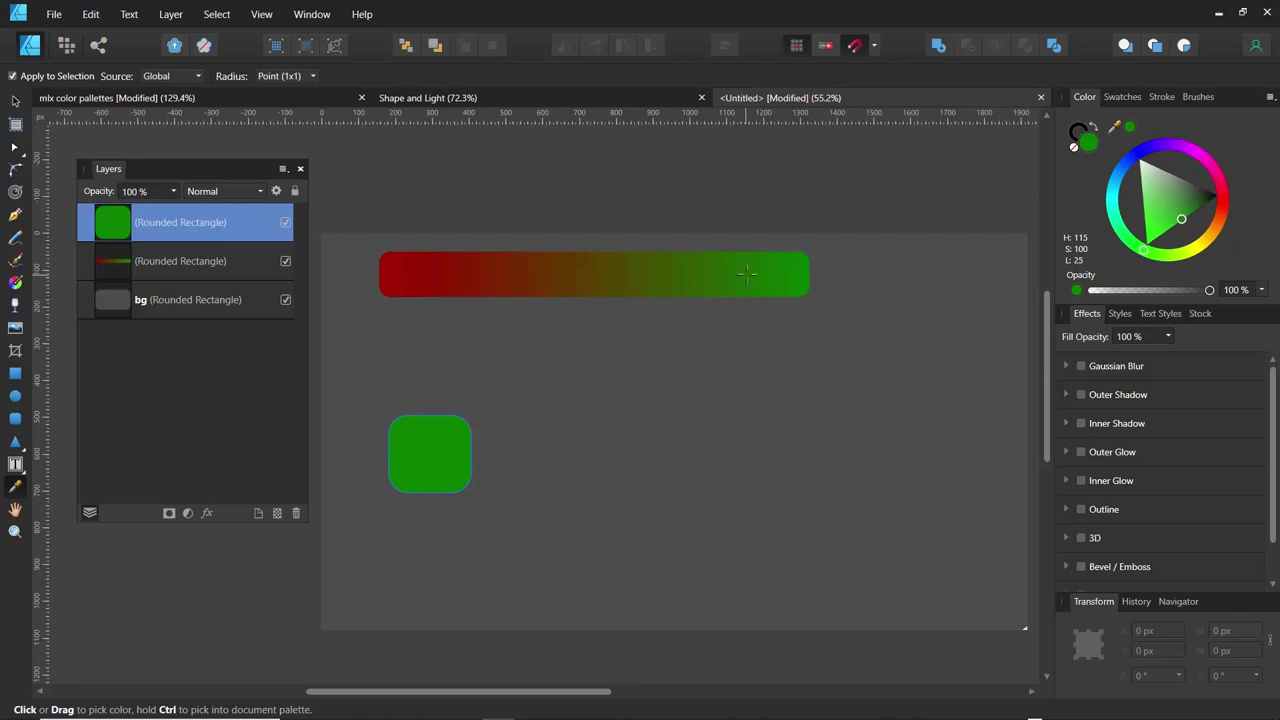
pyautogui.click(110, 271)
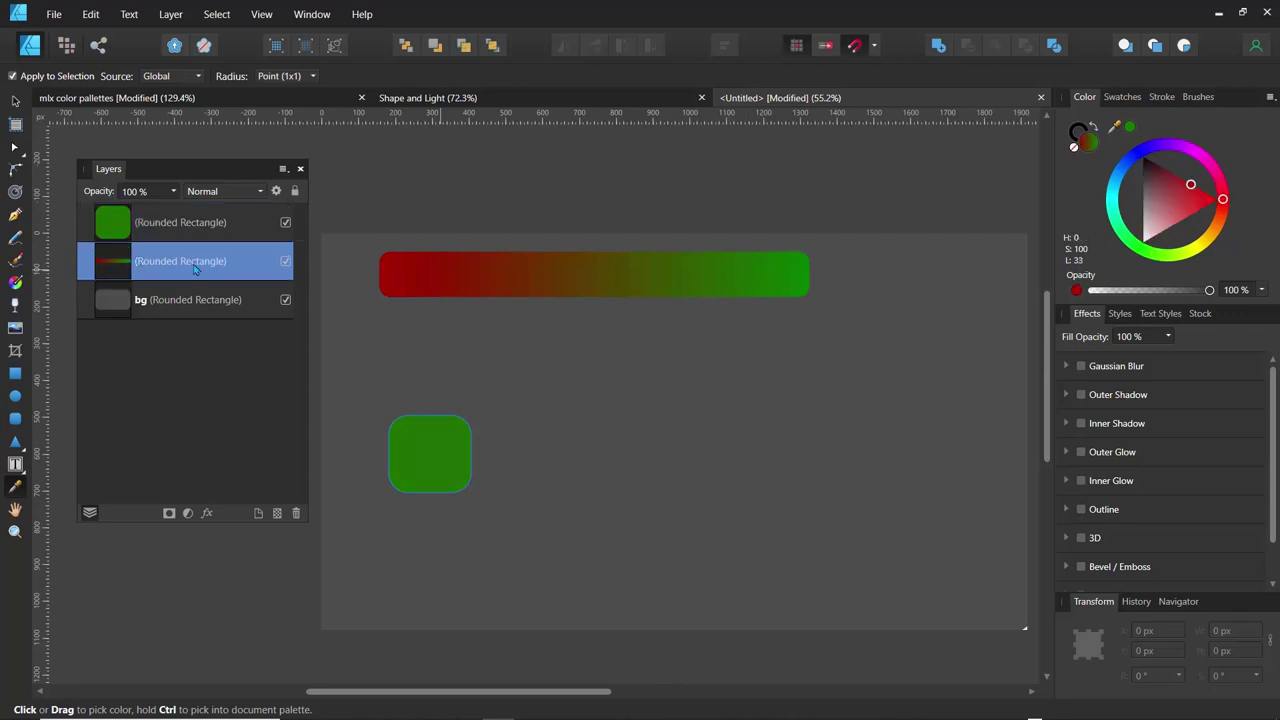
# Lock the gradient bar's layer, name it "color" and move it above the small square's layer
pyautogui.click(295, 192)
pyautogui.doubleClick(196, 261)
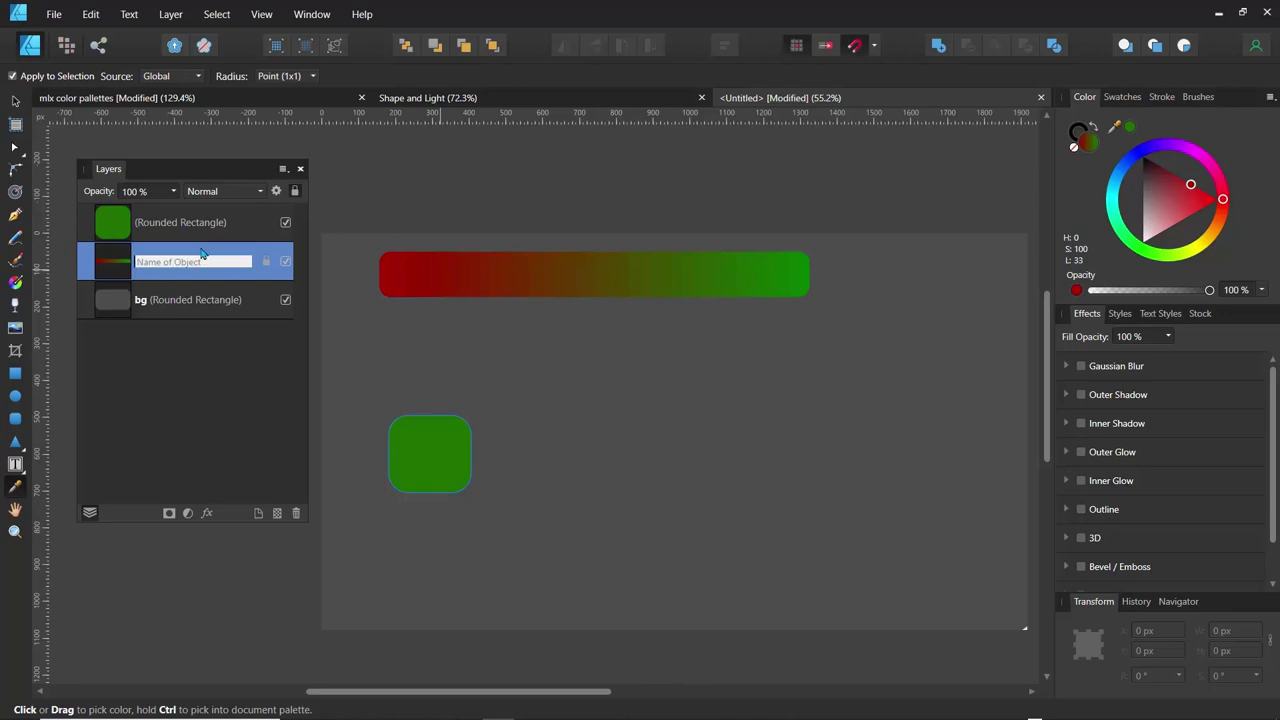
pyautogui.write('color')
pyautogui.press('Return')
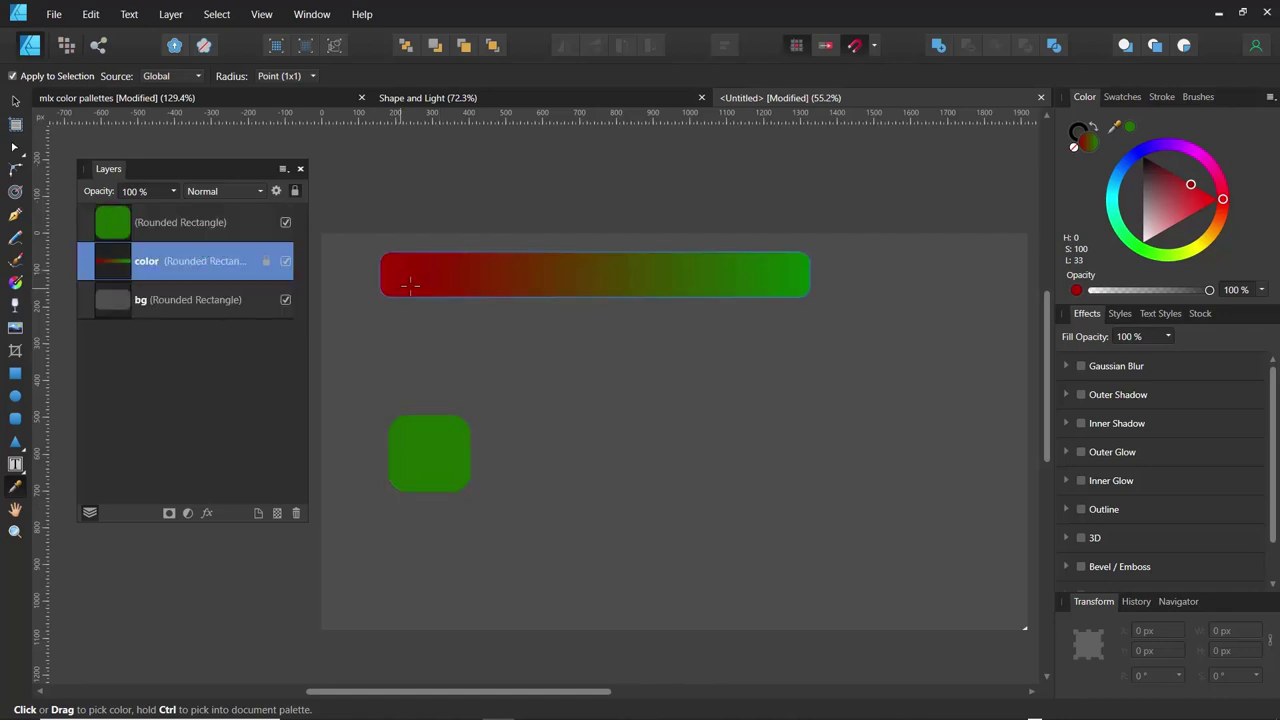
pyautogui.click(500, 277)
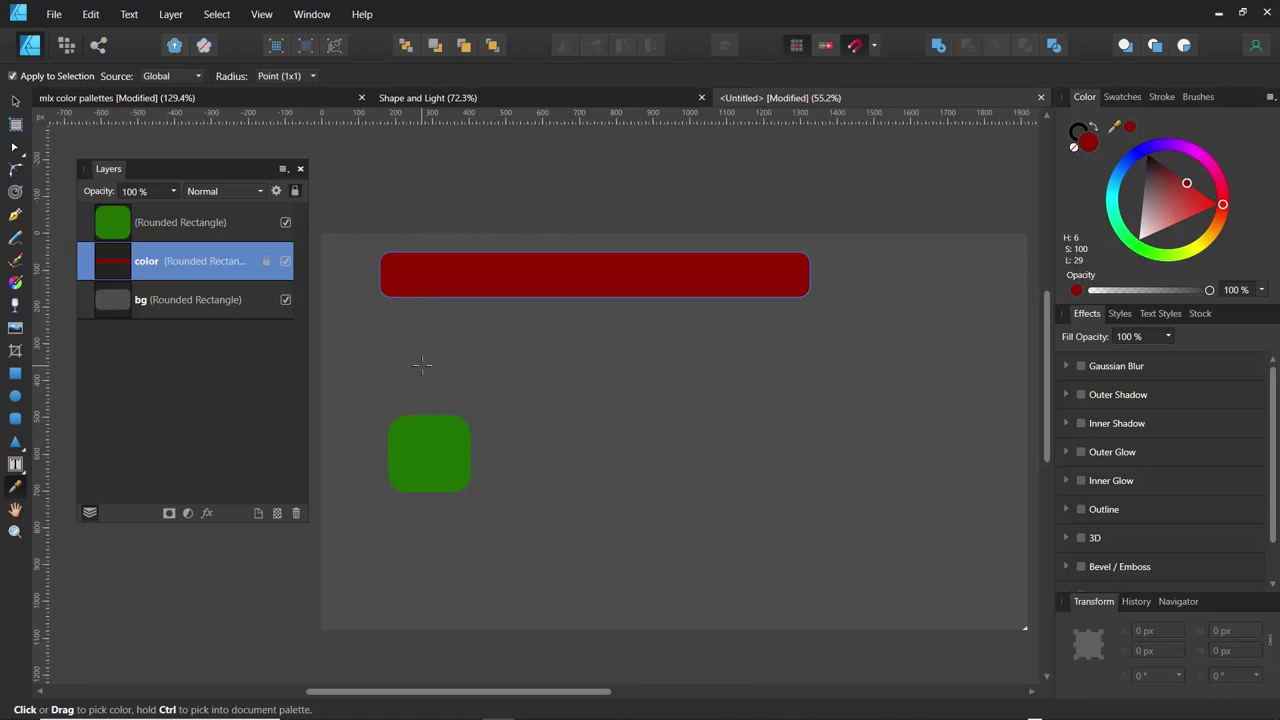
pyautogui.hotkey('ctrl', 'z')
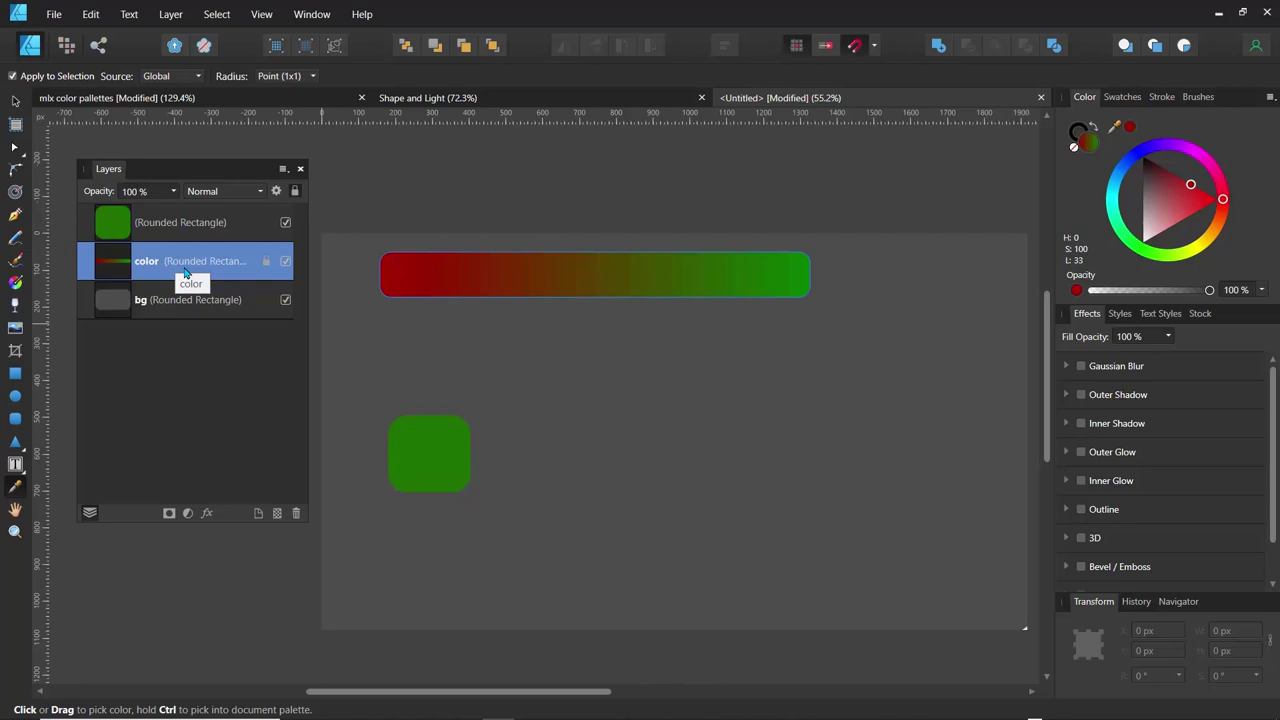
pyautogui.moveTo(160, 265); pyautogui.dragTo(150, 199)
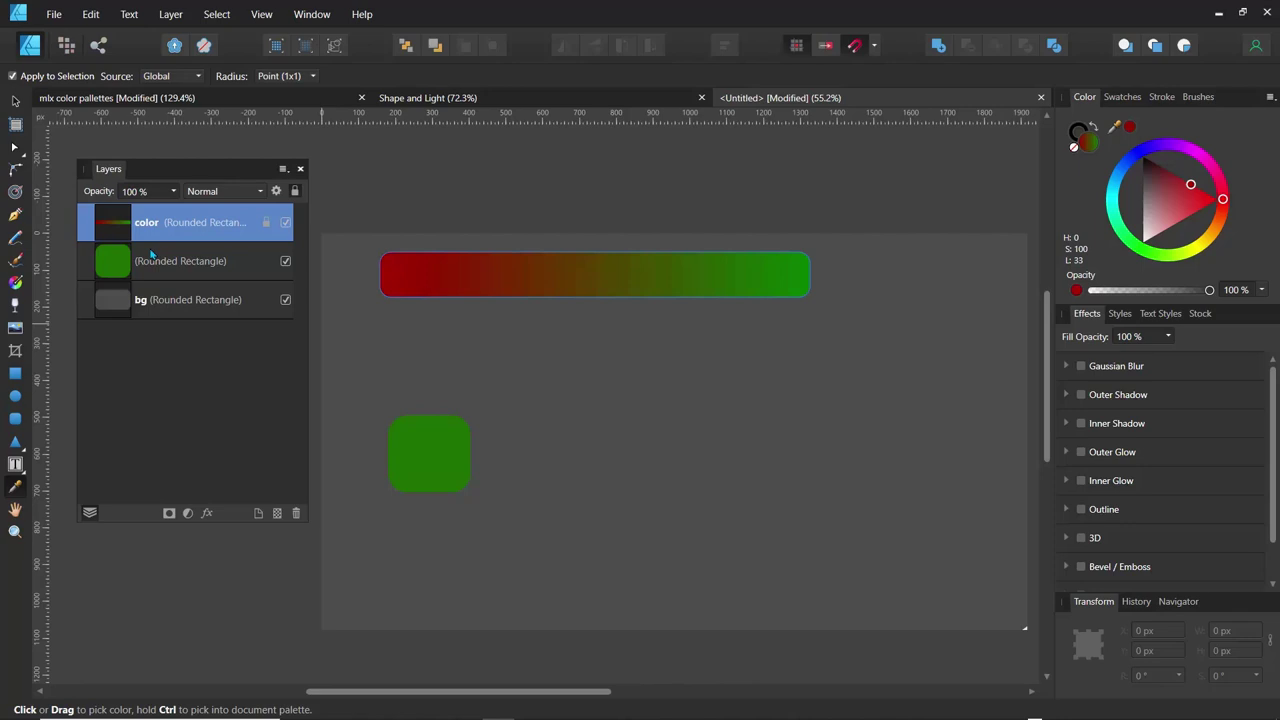
# Sample the brown from the middle of the gradient bar onto the small square and brighten it to an orange of H 35, S 100, L 36
pyautogui.click(104, 272)
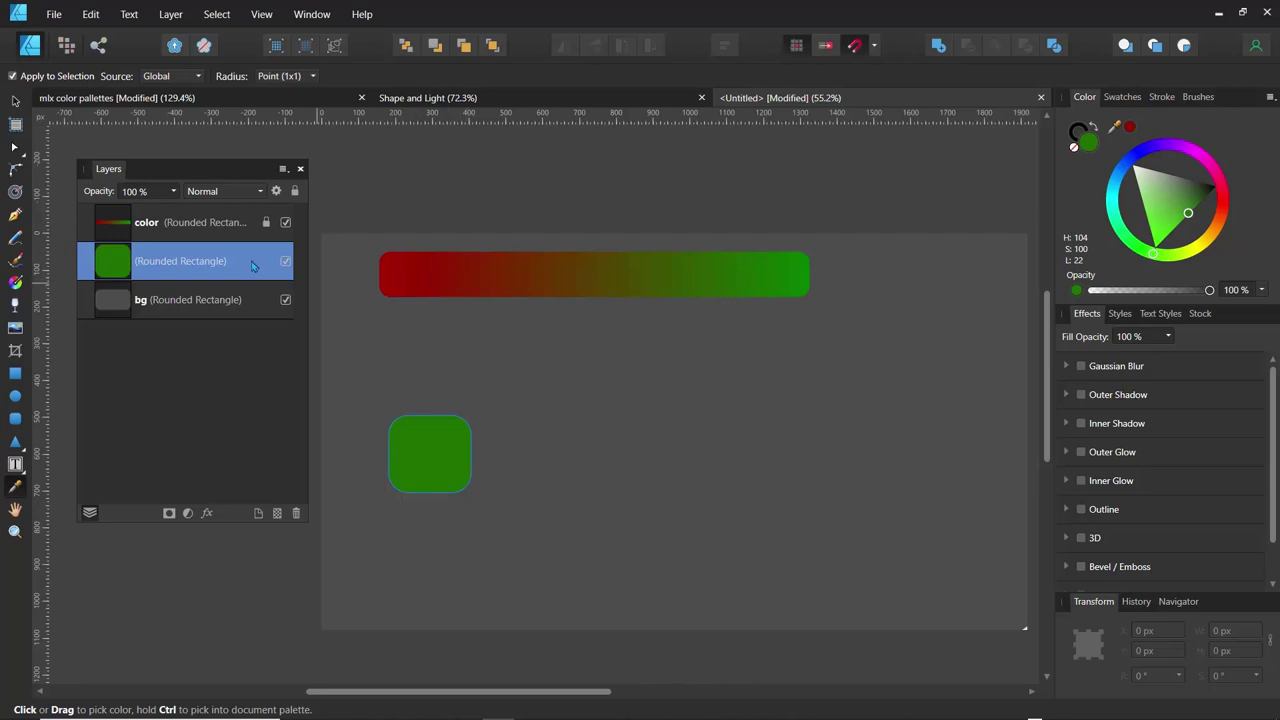
pyautogui.click(423, 283)
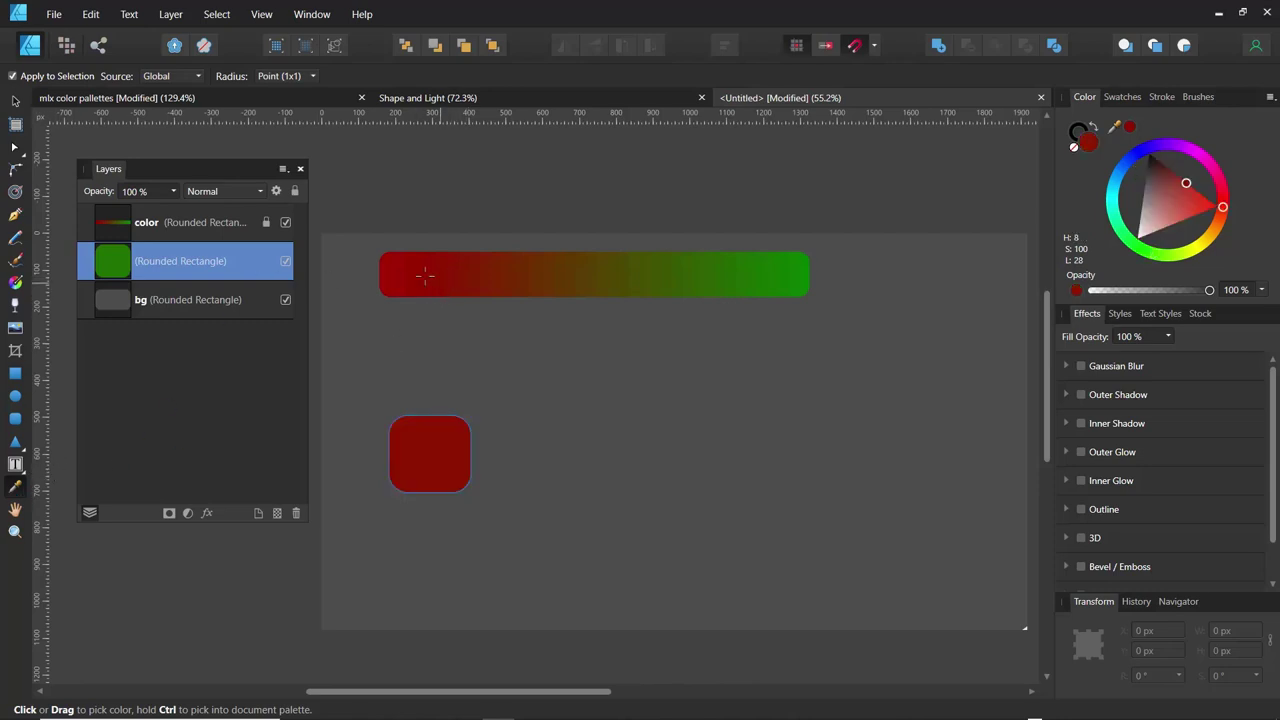
pyautogui.click(392, 266)
pyautogui.click(572, 269)
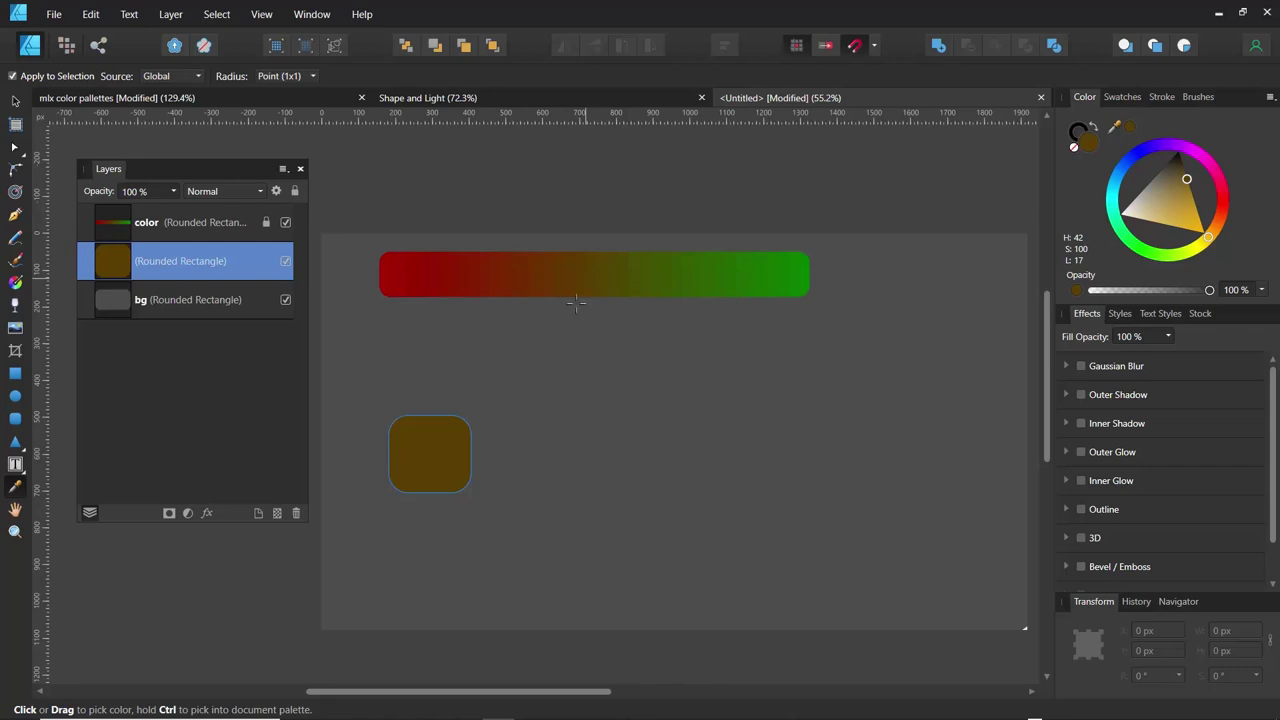
pyautogui.moveTo(1208, 170)
pyautogui.mouseDown()
pyautogui.moveTo(1224, 200)
pyautogui.moveTo(1213, 231)
pyautogui.moveTo(1191, 222)
pyautogui.moveTo(1197, 205)
pyautogui.mouseUp()
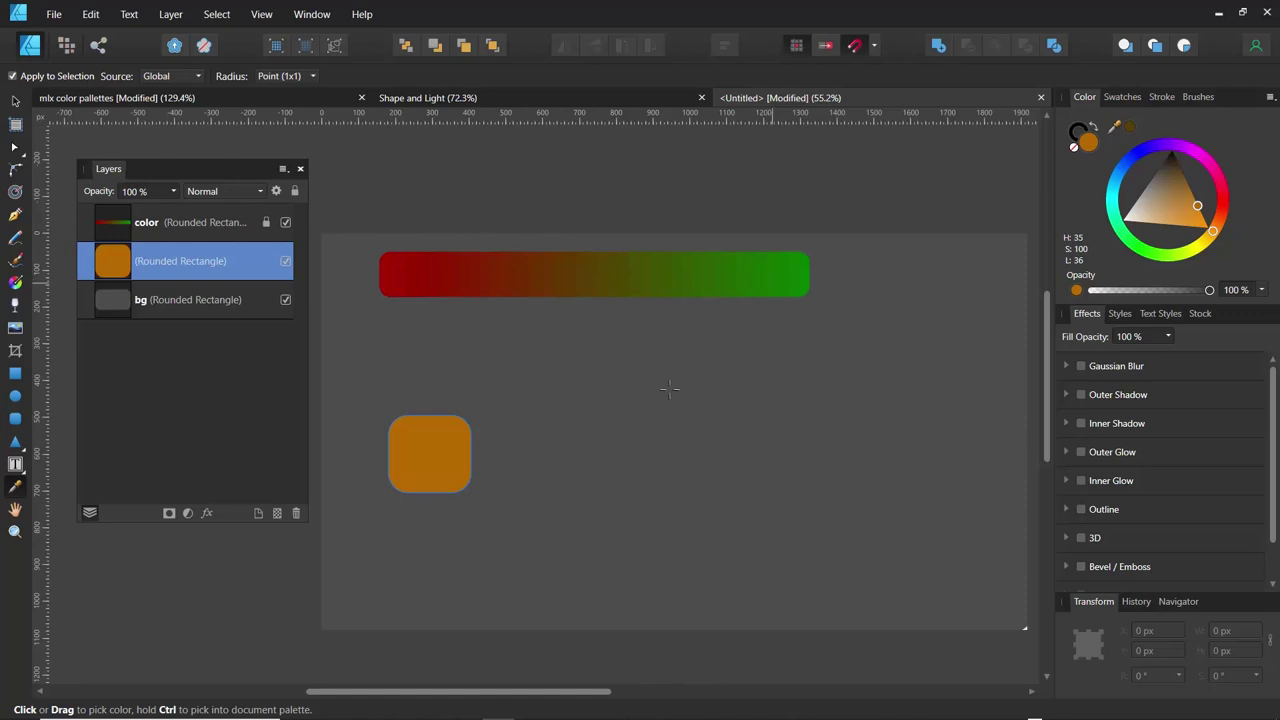
# Draw an ellipse of about 62 × 54 px on the gradient bar's green end and place its layer above the color layer
pyautogui.click(15, 396)
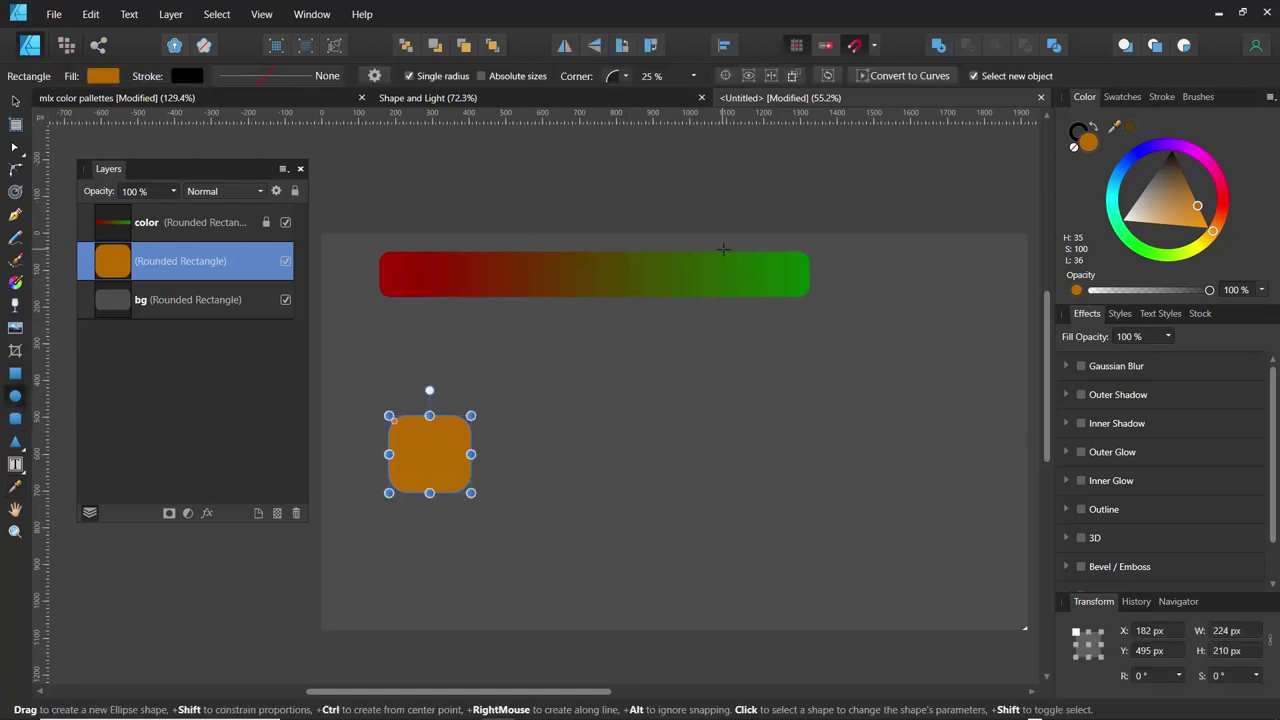
pyautogui.moveTo(771, 268); pyautogui.dragTo(795, 288)
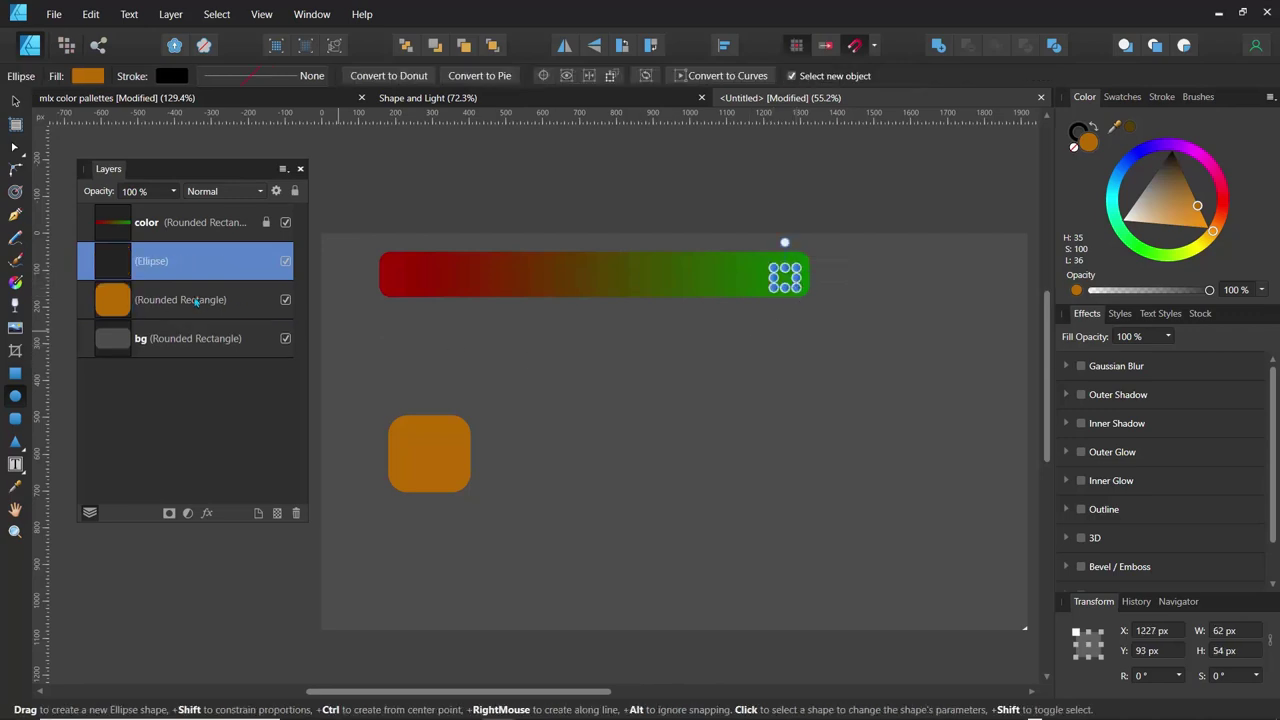
pyautogui.moveTo(114, 268); pyautogui.dragTo(140, 210)
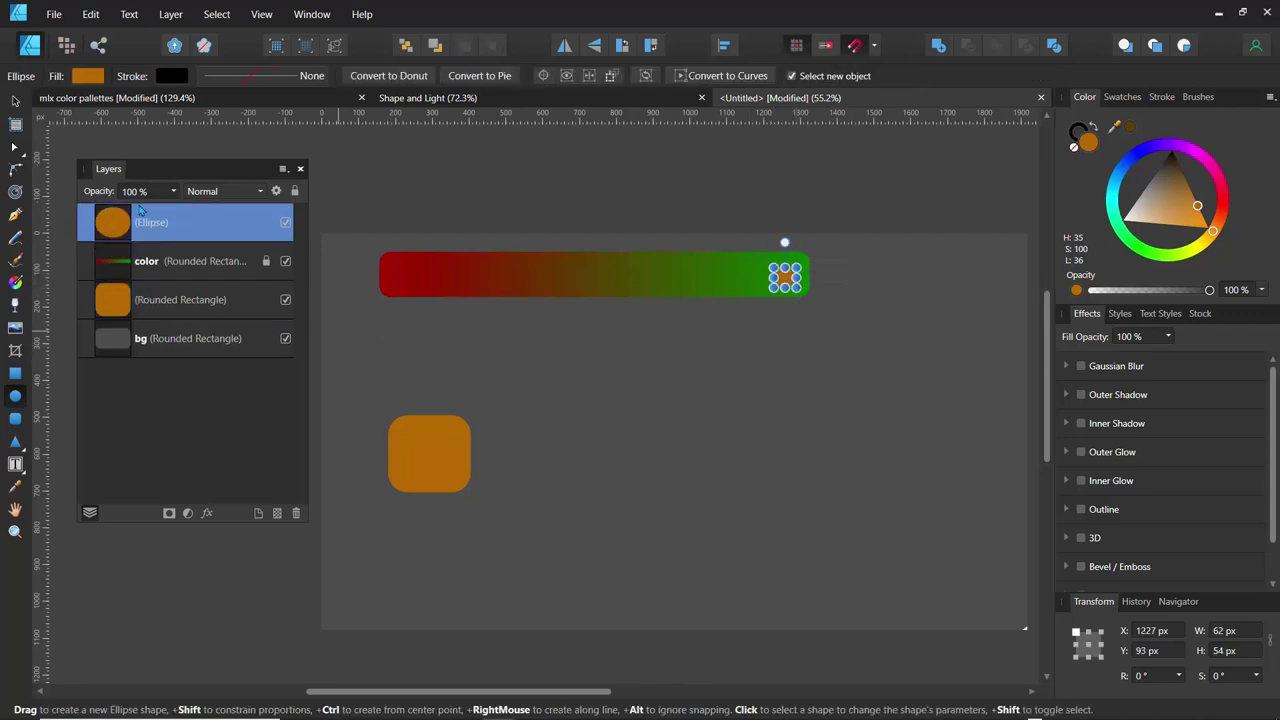
# Shift the orange ellipse slightly up and to the left within the green end of the gradient bar
pyautogui.click(16, 103)
pyautogui.click(634, 195)
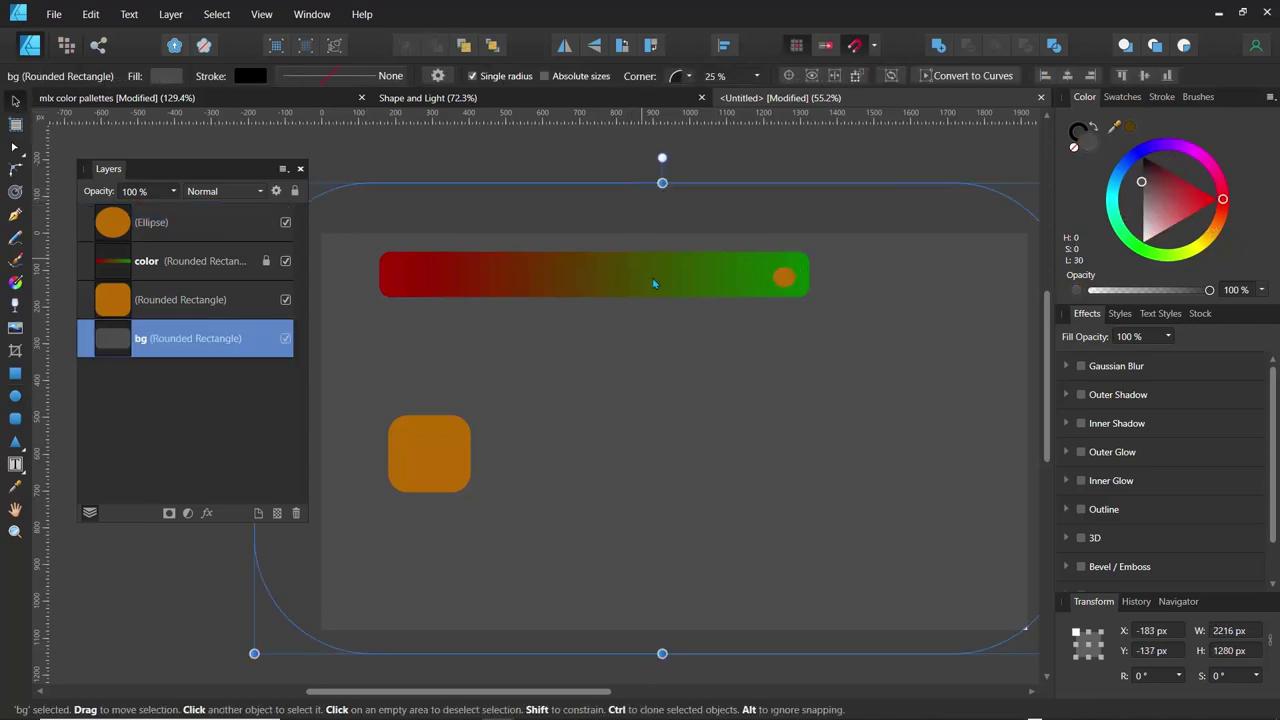
pyautogui.scroll(5, 655, 287)
pyautogui.scroll(-2, 657, 286)
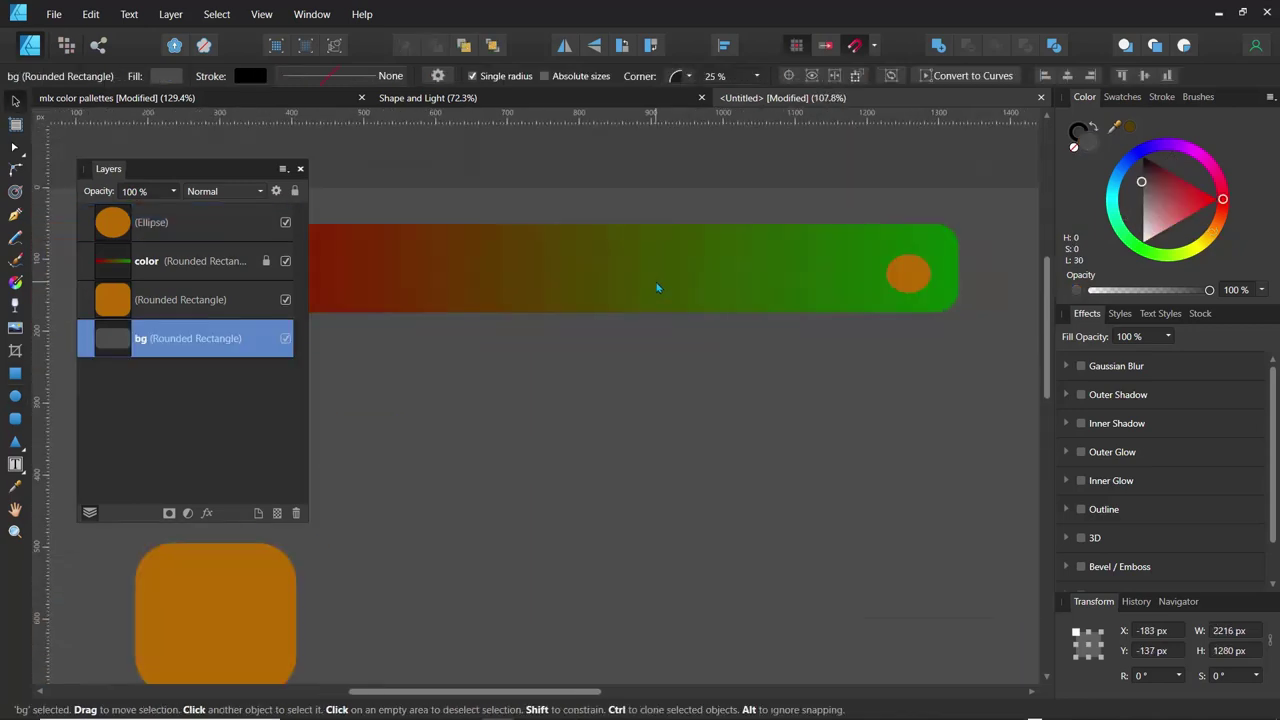
pyautogui.click(909, 276)
pyautogui.moveTo(909, 276); pyautogui.dragTo(898, 251)
pyautogui.click(855, 212)
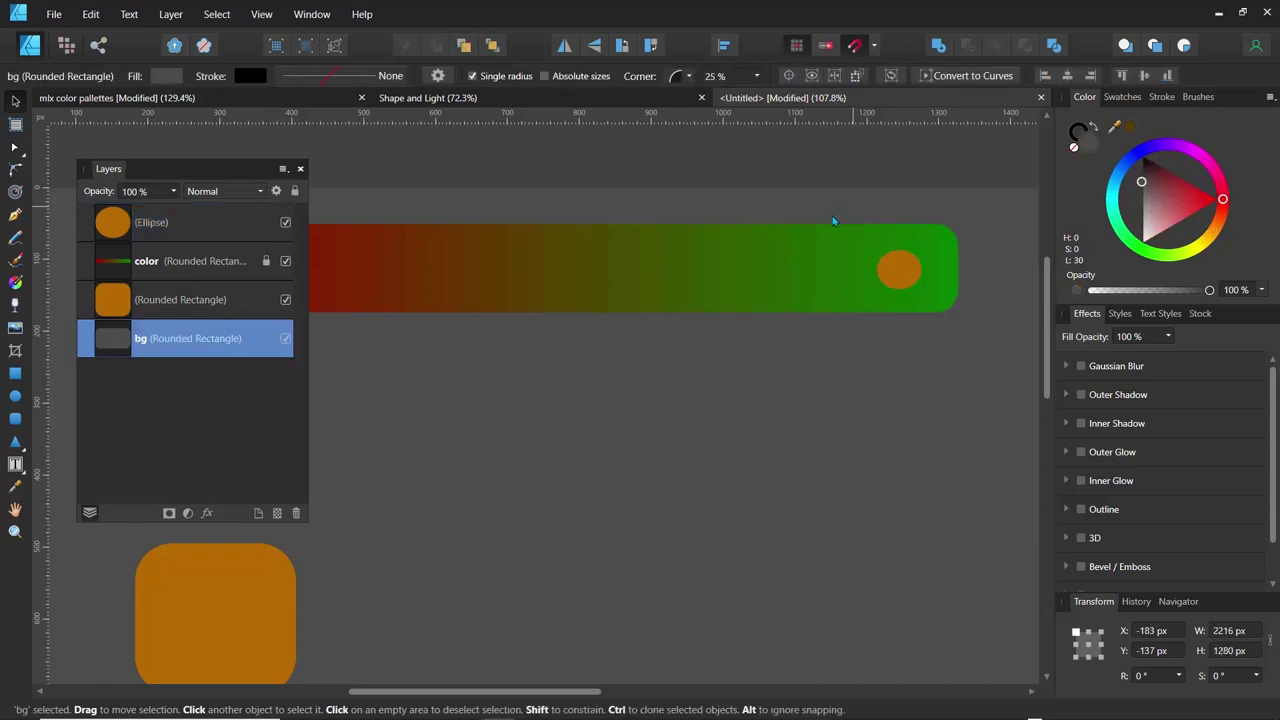
# Try a darker, slightly red fill on the background shape and return it to the gray of H 0, S 0, L 30
pyautogui.press('space')
pyautogui.moveTo(591, 403); pyautogui.dragTo(666, 433)
pyautogui.scroll(-2, 730, 445)
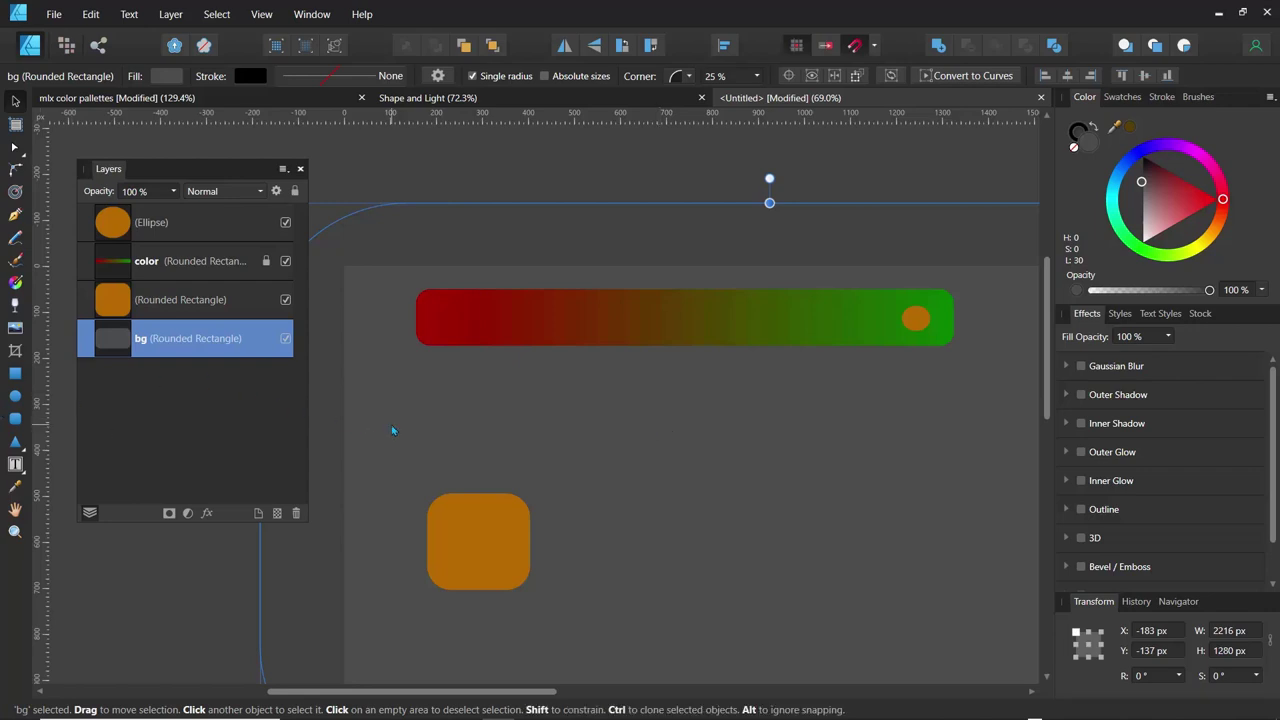
pyautogui.click(1144, 179)
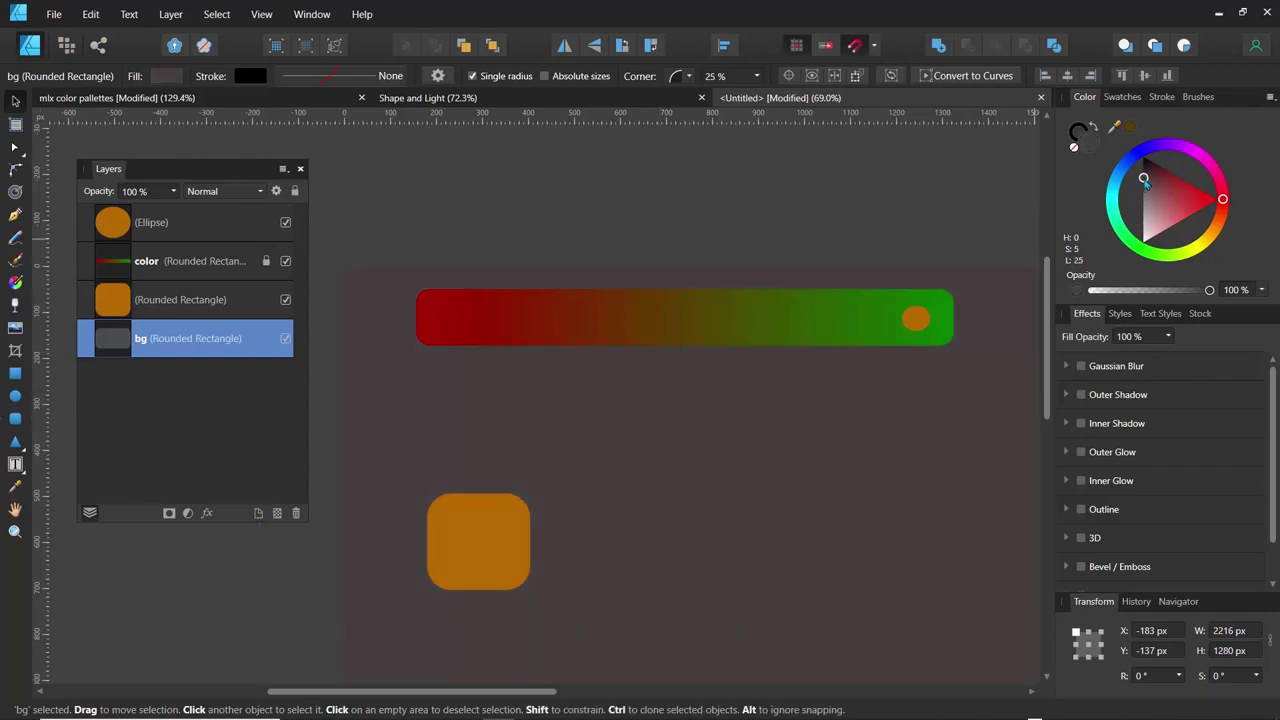
pyautogui.moveTo(1144, 179); pyautogui.dragTo(1141, 181)
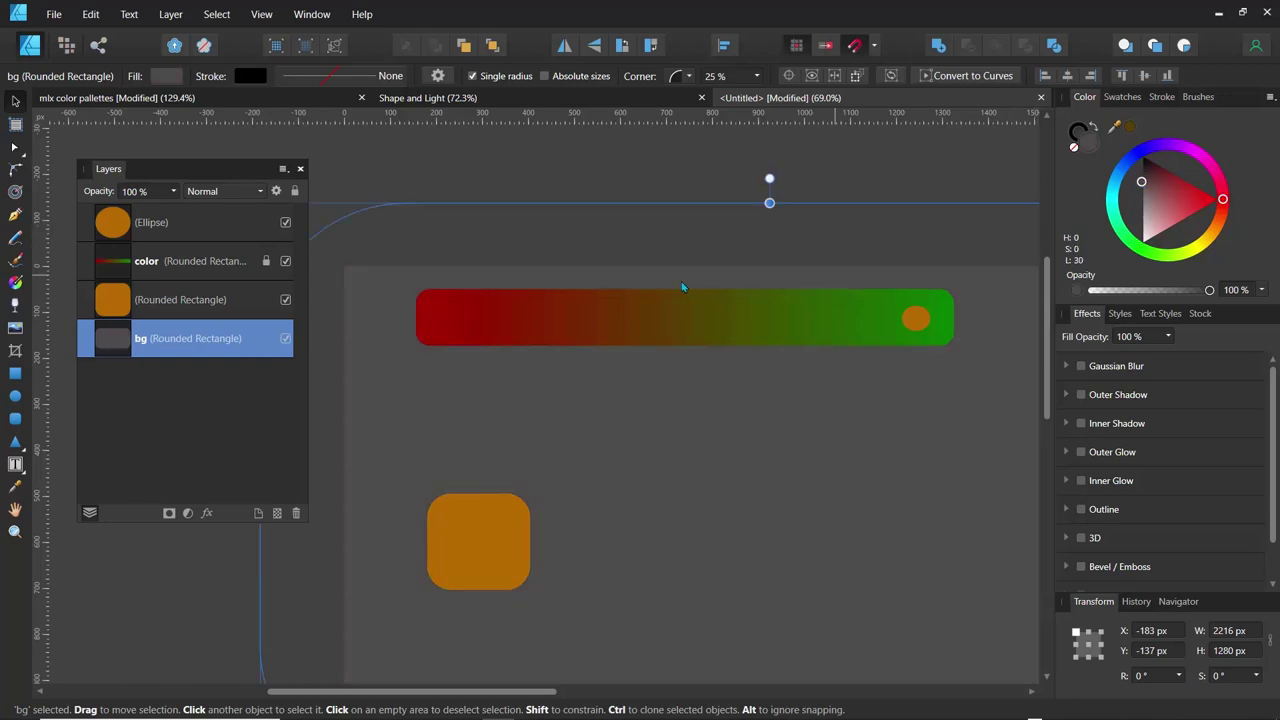
# With nothing selected, pick a very dark gray from the Grays palette and draw a wide rounded rectangle just below the gradient bar
pyautogui.click(651, 177)
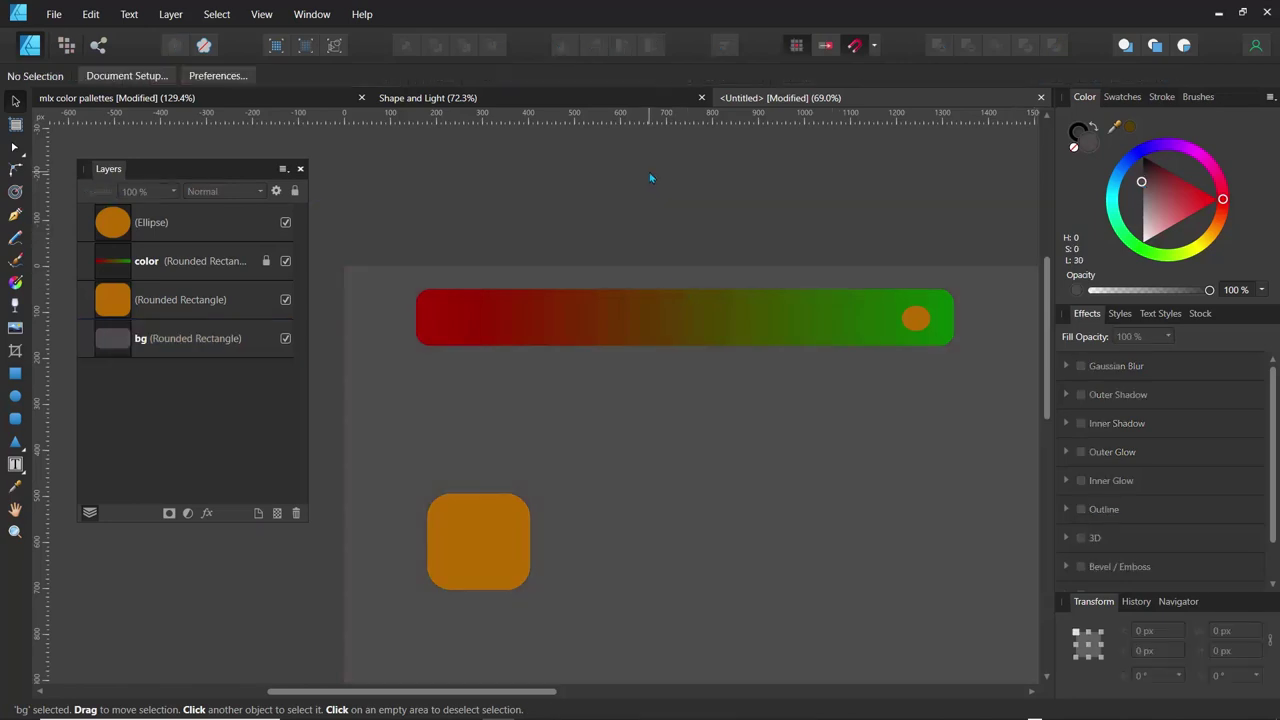
pyautogui.click(1122, 97)
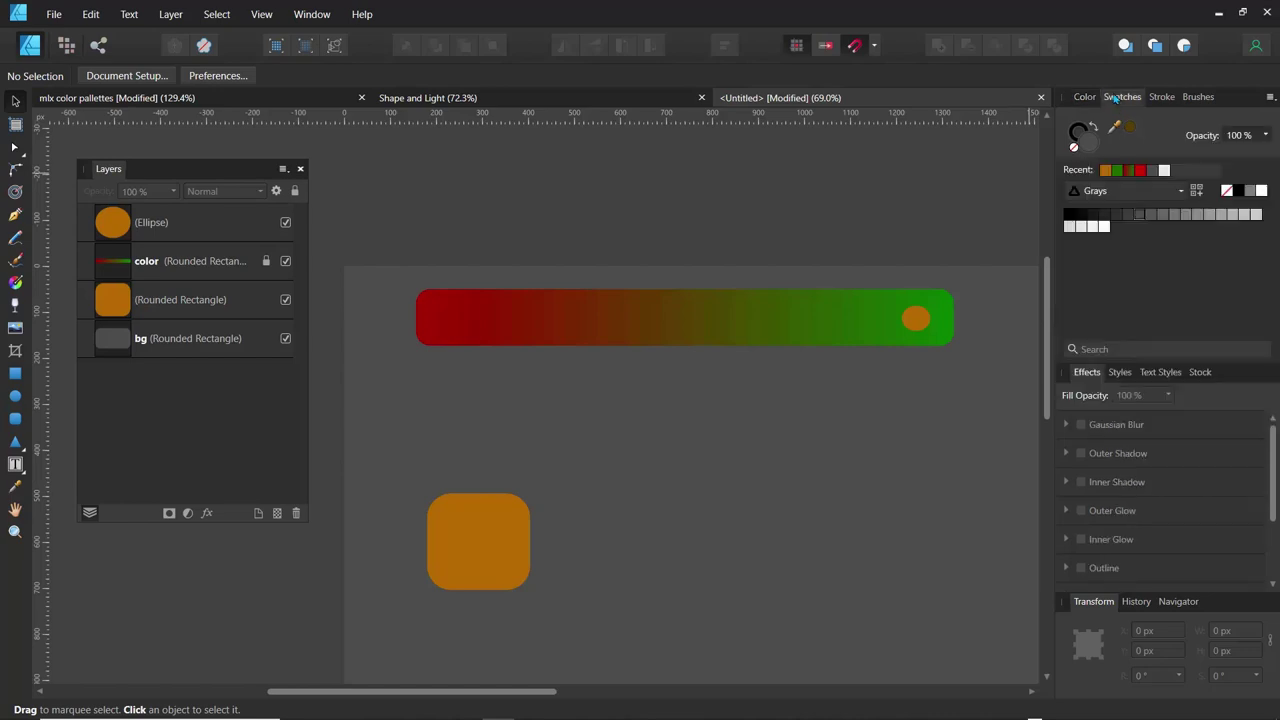
pyautogui.click(1090, 218)
pyautogui.click(16, 419)
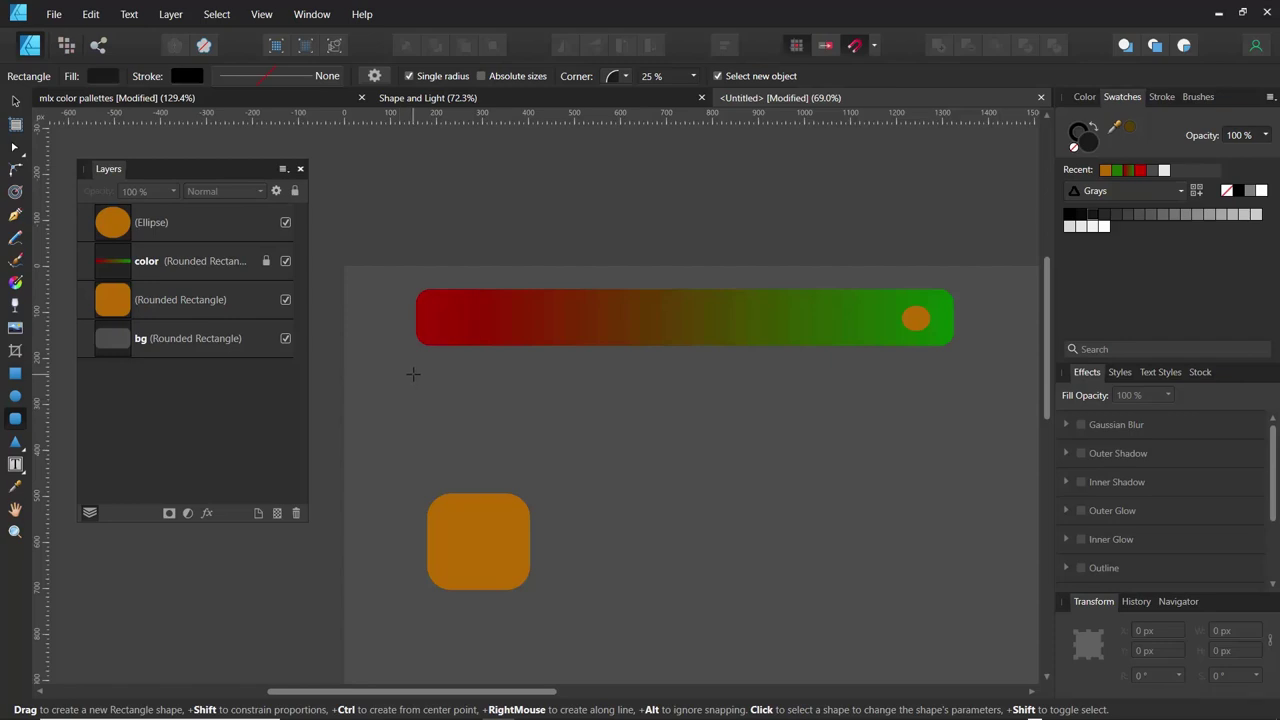
pyautogui.moveTo(414, 376); pyautogui.dragTo(1000, 458)
# Apply a linear transparency to the dark rounded rectangle so it fades out from its lower edge to its middle
pyautogui.press('y')
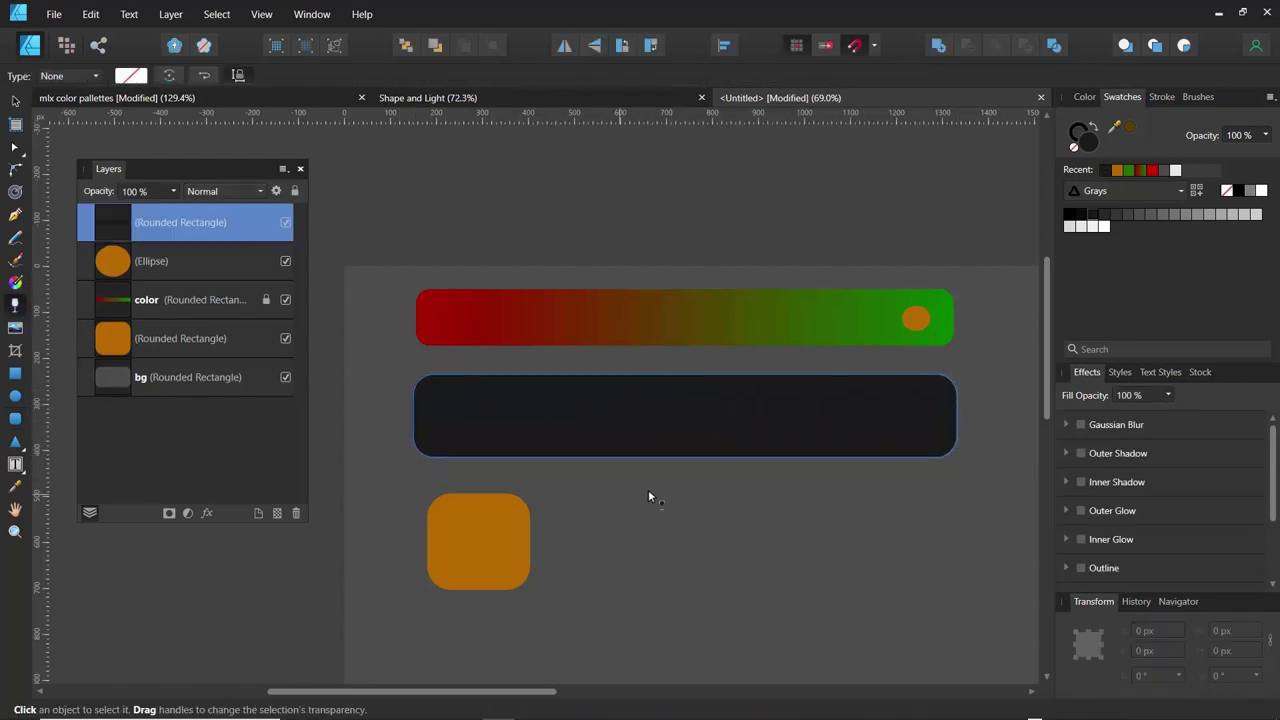
pyautogui.moveTo(687, 471); pyautogui.dragTo(687, 420)
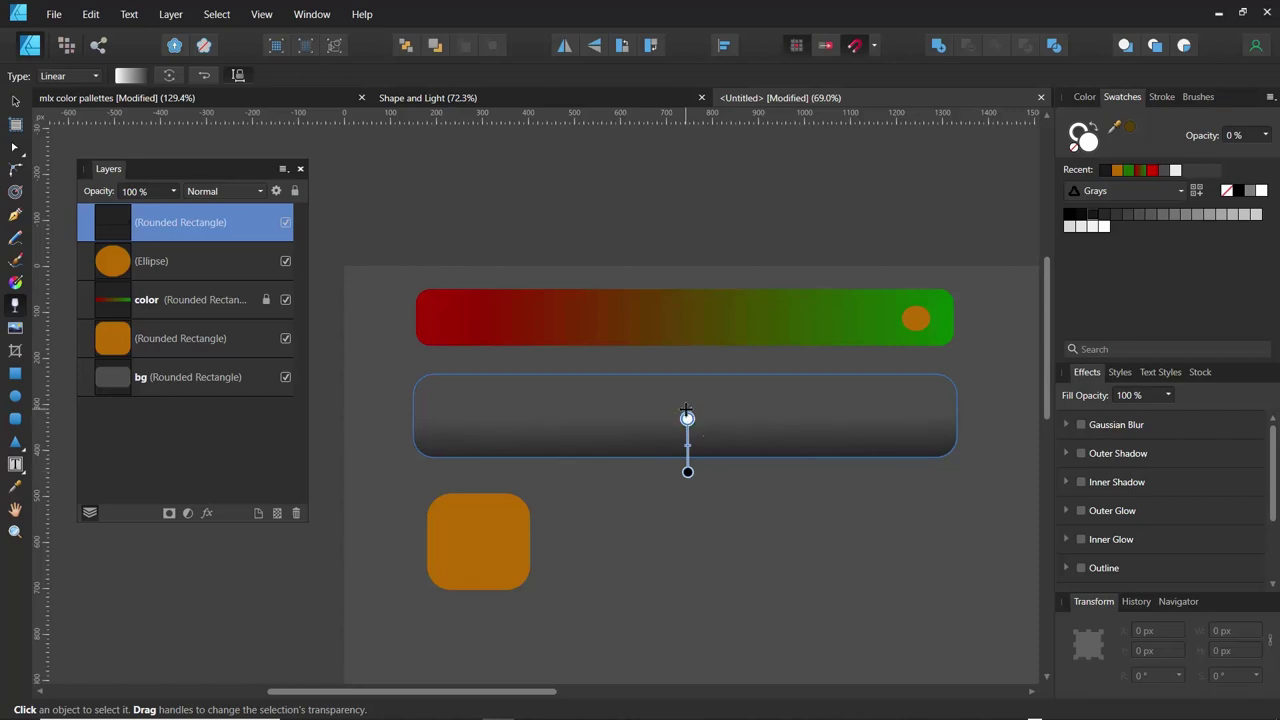
pyautogui.click(655, 514)
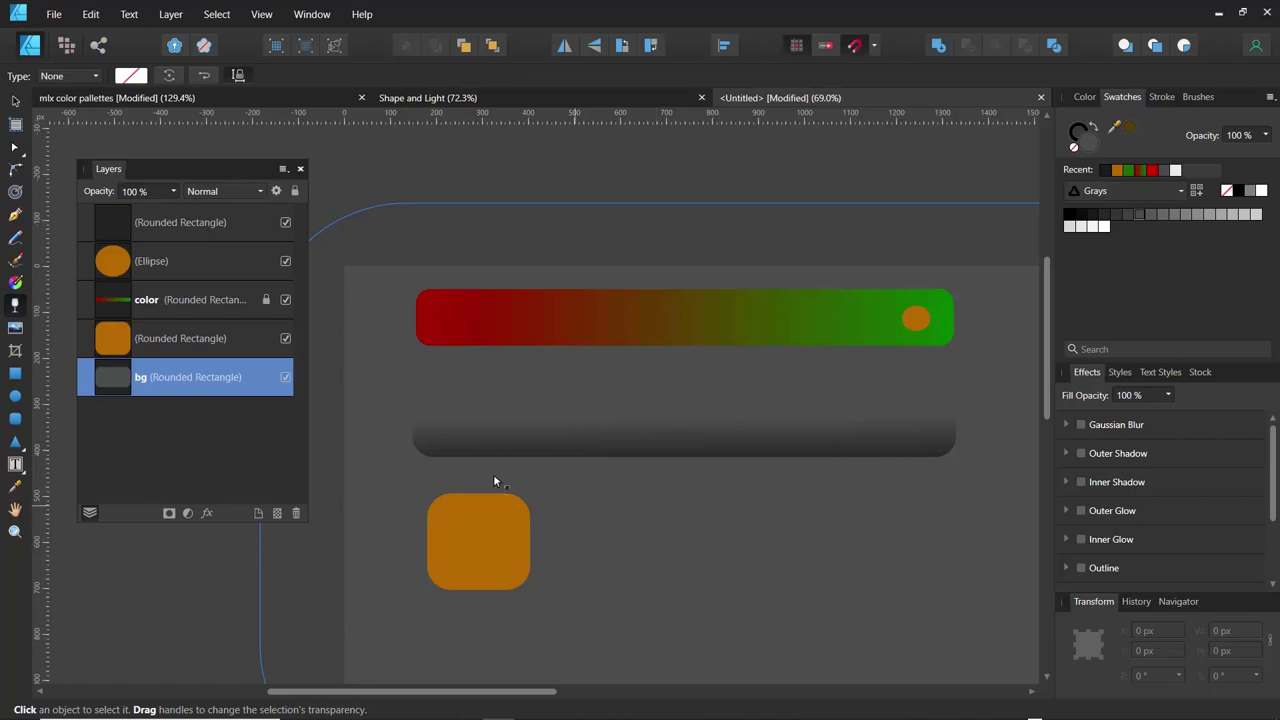
# Draw a second rounded rectangle of about 1181 × 143 px below the dark one and fill it with a light gray from the Grays palette
pyautogui.click(15, 101)
pyautogui.click(391, 191)
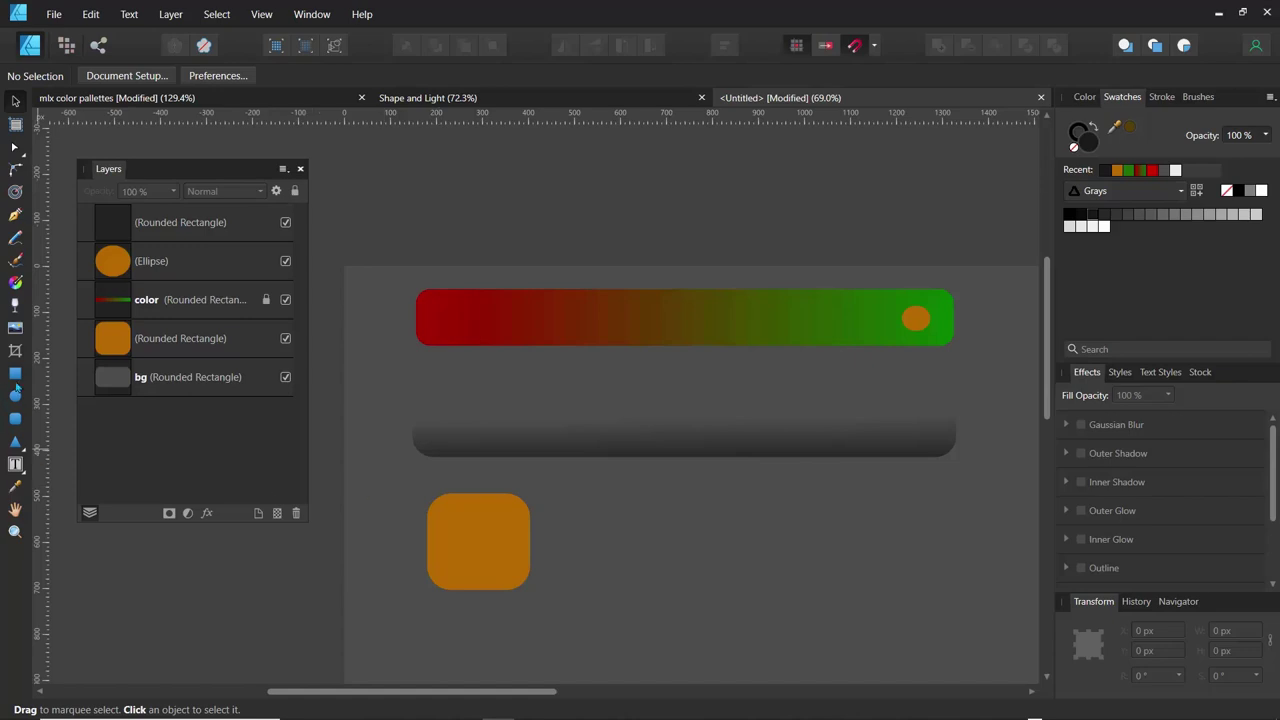
pyautogui.click(15, 418)
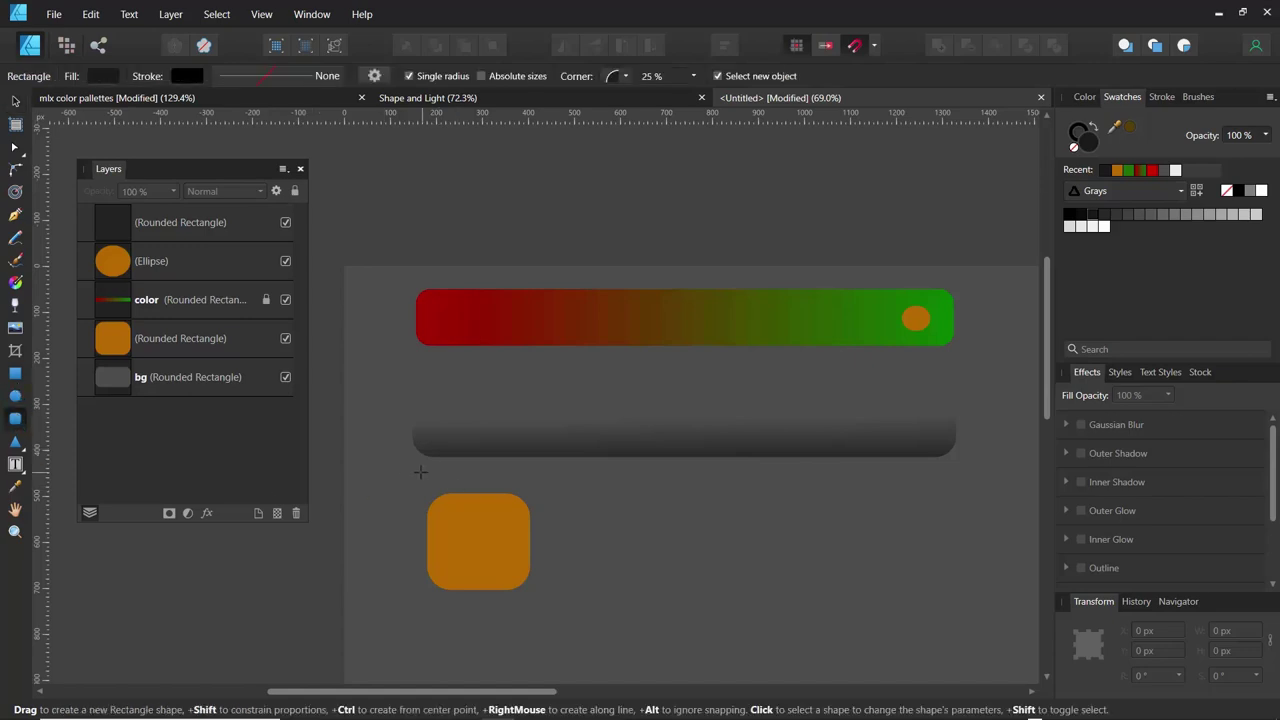
pyautogui.moveTo(420, 472); pyautogui.dragTo(956, 537)
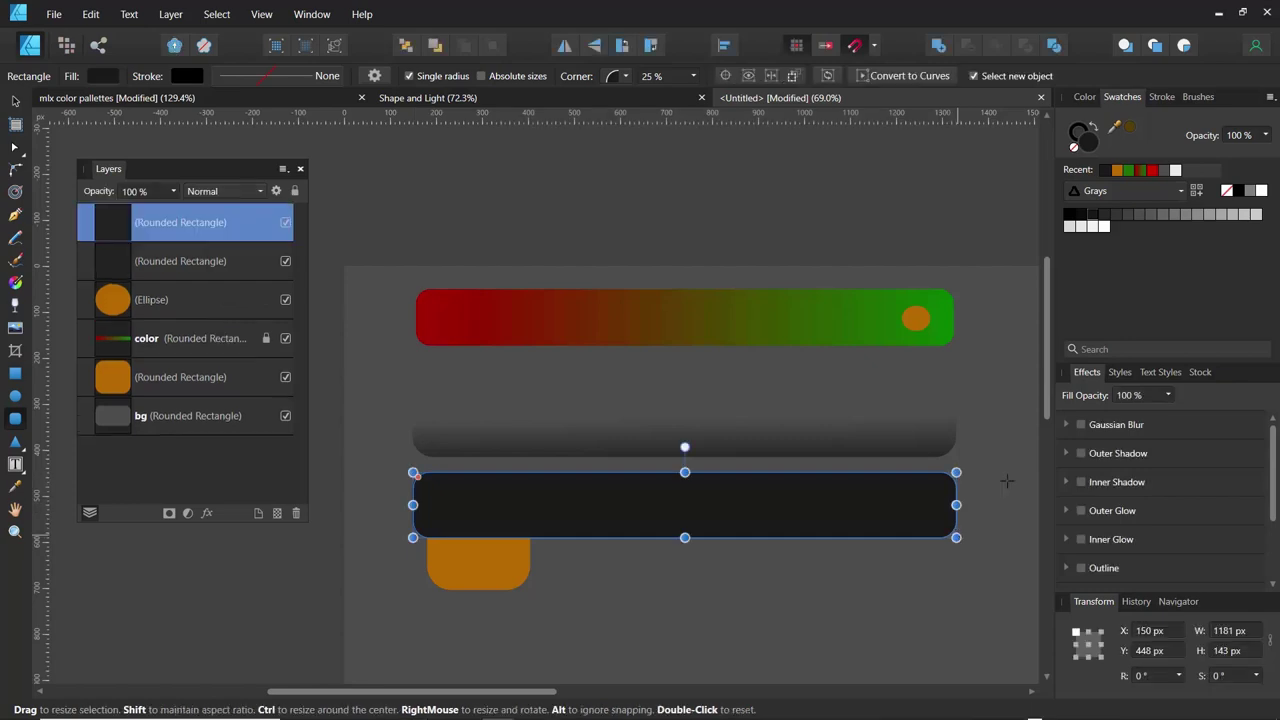
pyautogui.click(1226, 216)
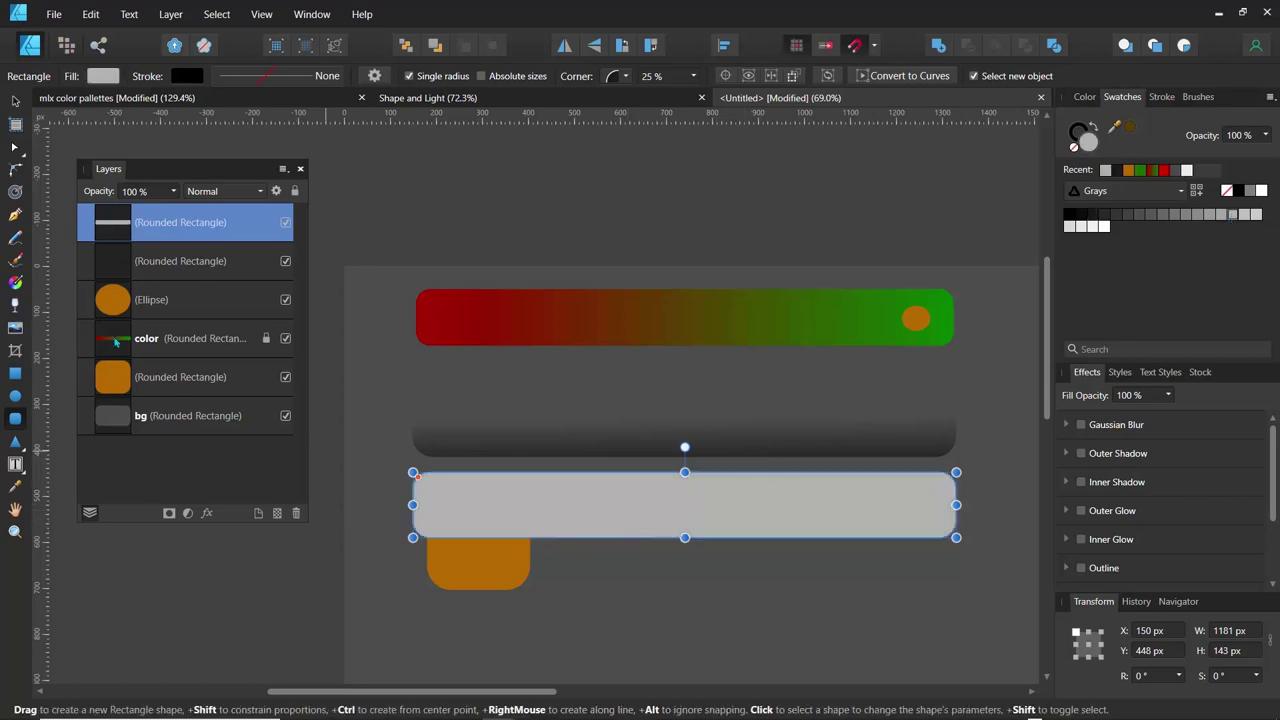
# Apply a linear transparency to the light gray rounded rectangle so it fades out from its upper edge to its middle
pyautogui.click(15, 305)
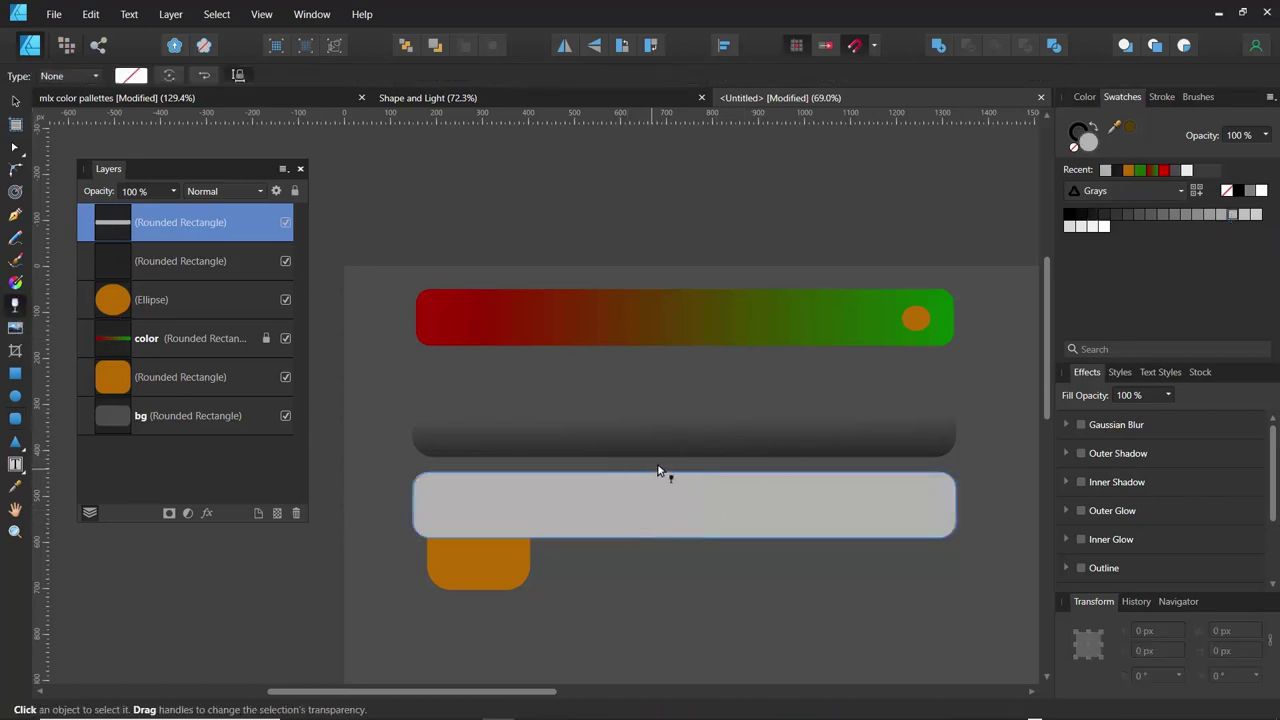
pyautogui.moveTo(657, 463); pyautogui.dragTo(657, 508)
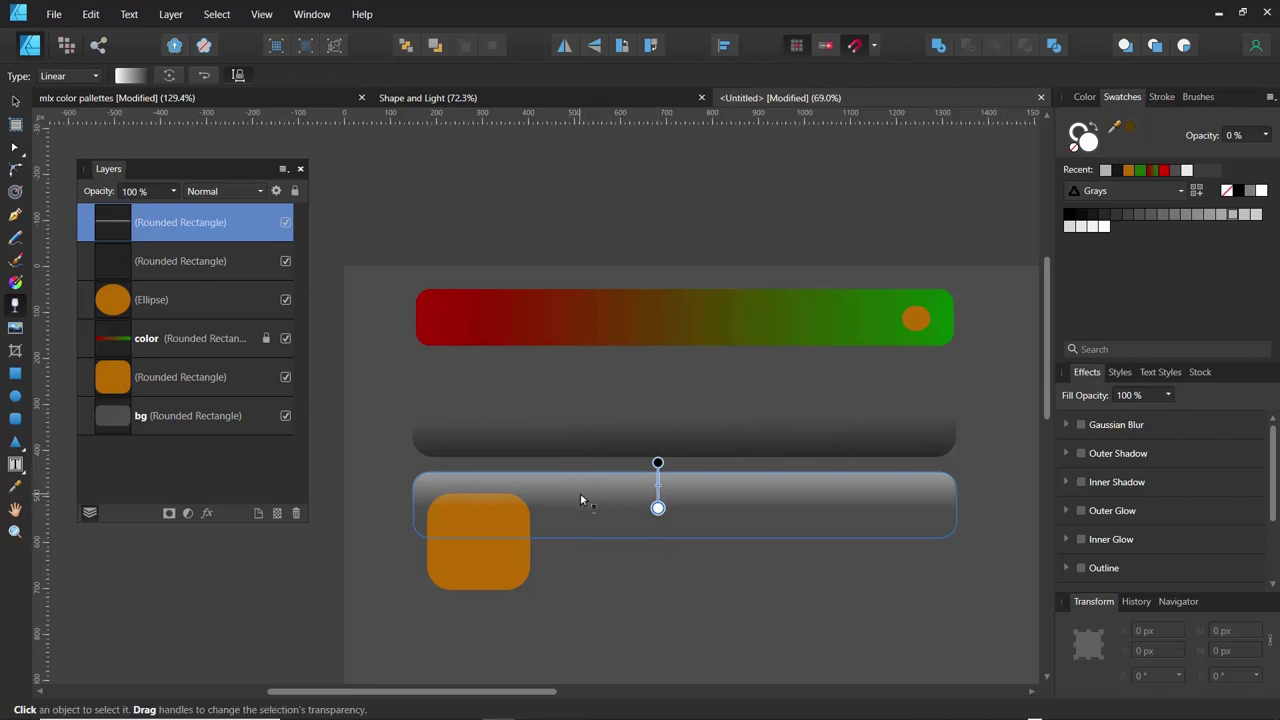
pyautogui.click(15, 101)
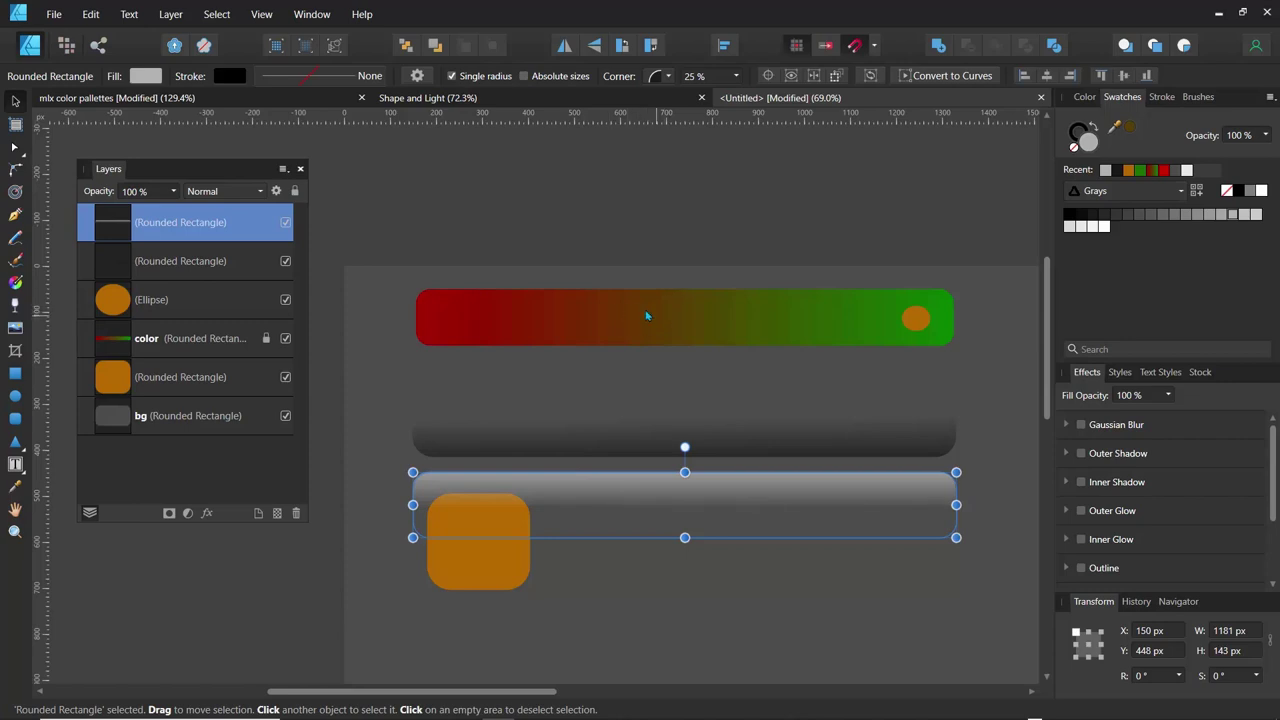
# Nest the light gray rounded rectangle inside the color layer and expand that layer to show it
pyautogui.click(115, 344)
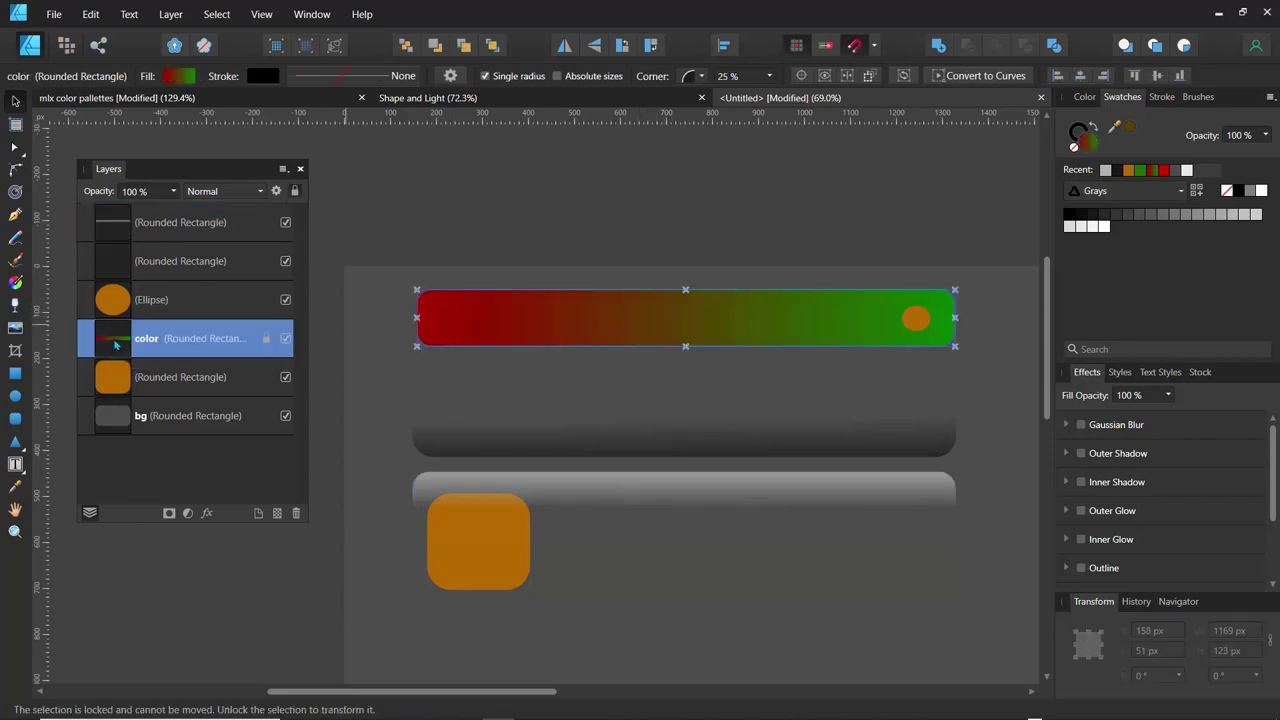
pyautogui.click(121, 231)
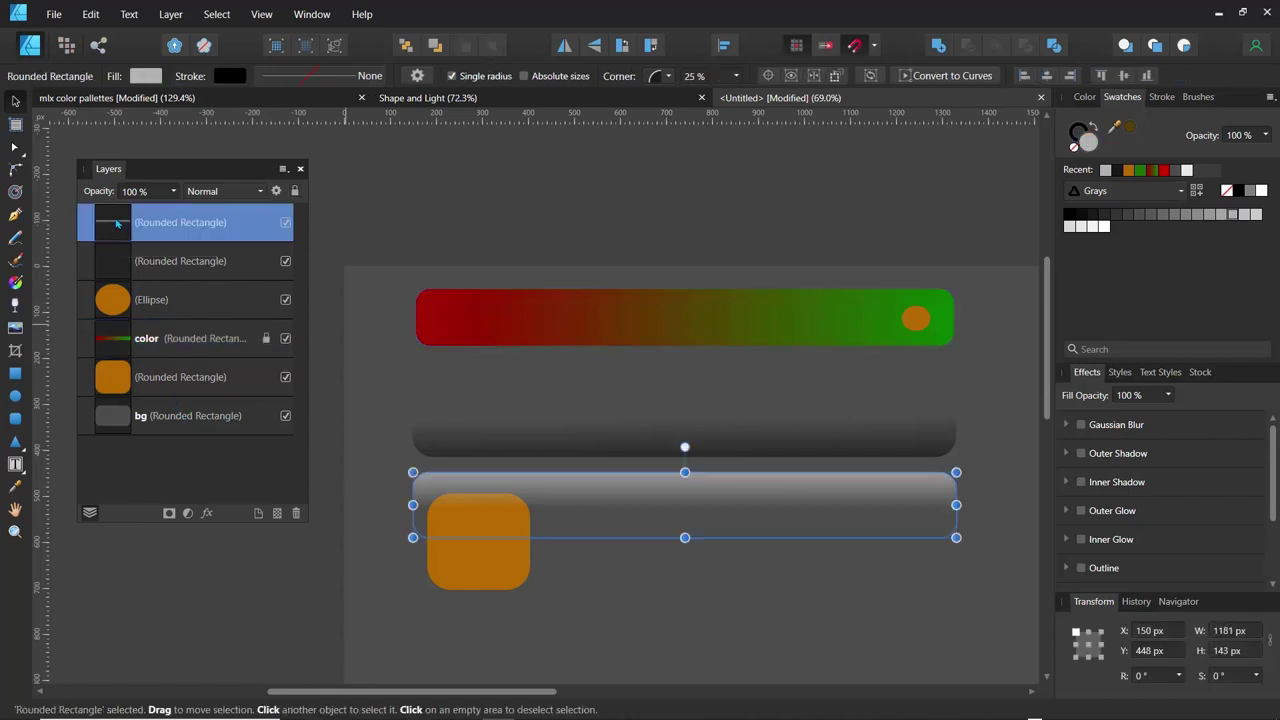
pyautogui.moveTo(117, 224); pyautogui.dragTo(140, 355)
pyautogui.moveTo(140, 355); pyautogui.dragTo(140, 352)
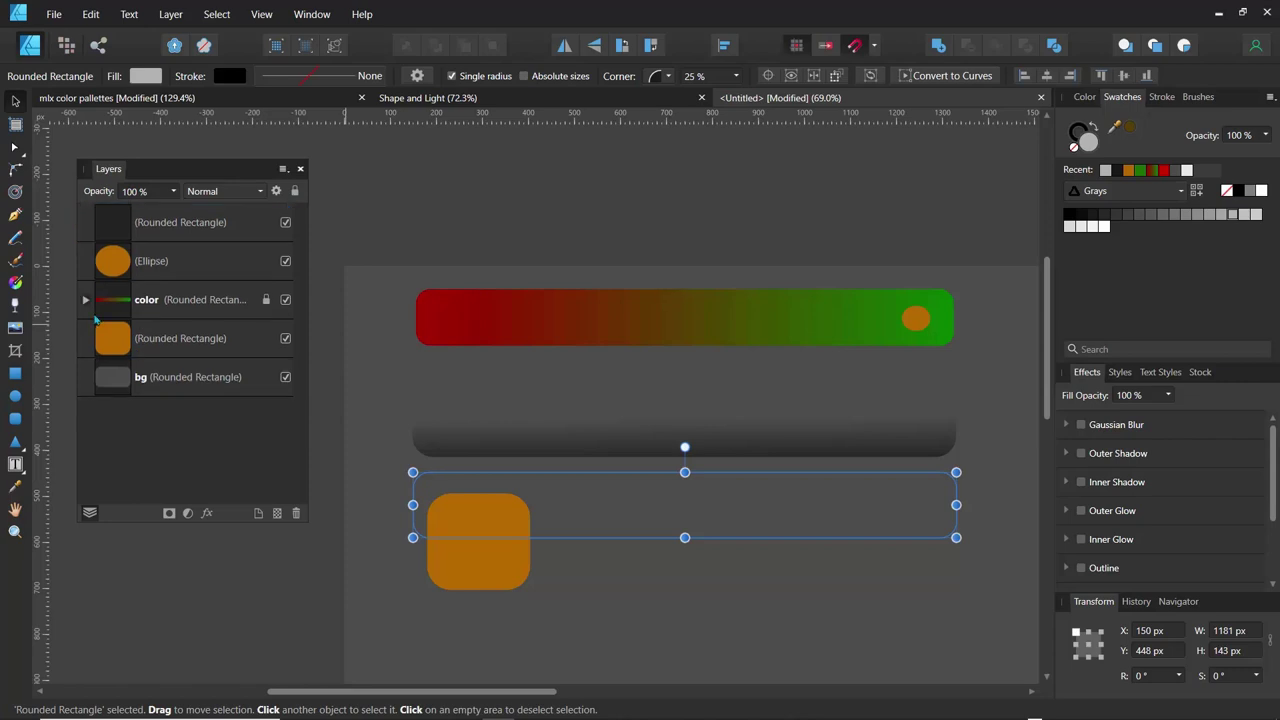
pyautogui.click(84, 302)
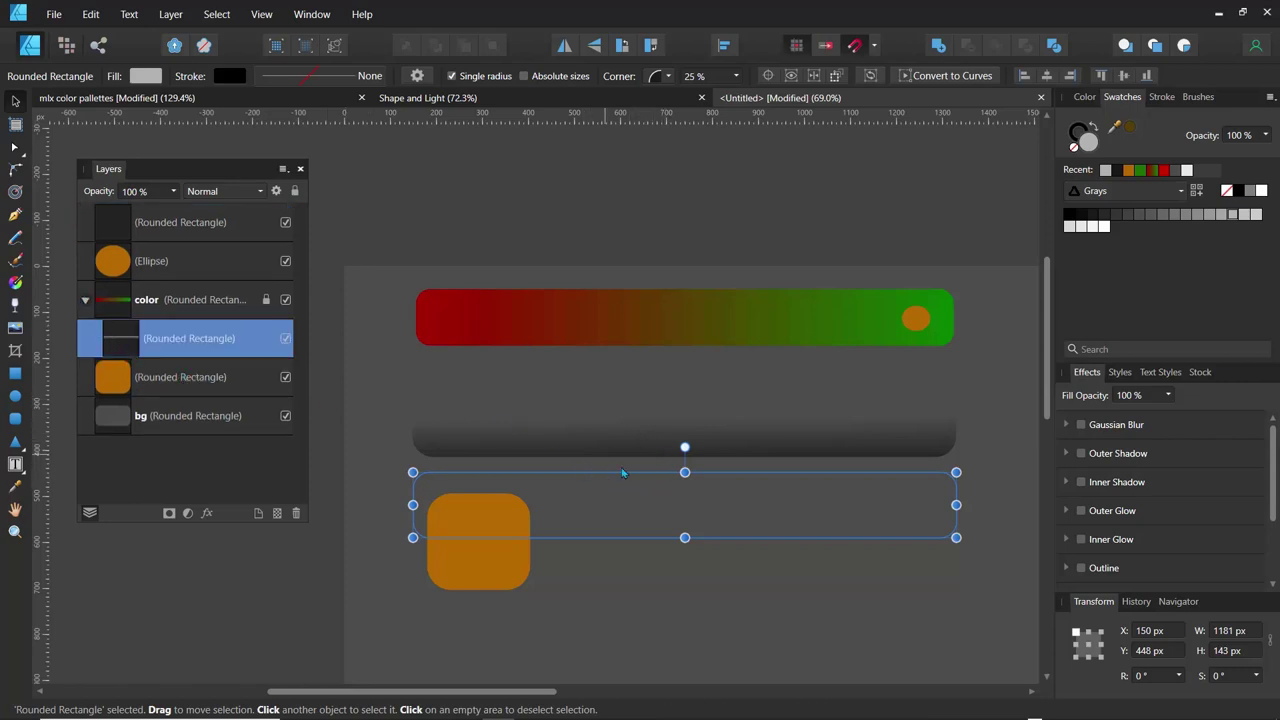
# Move the light gray rounded rectangle onto the gradient bar as a highlight along its upper edge, at about X 145, Y 23 px
pyautogui.moveTo(650, 488); pyautogui.dragTo(653, 293)
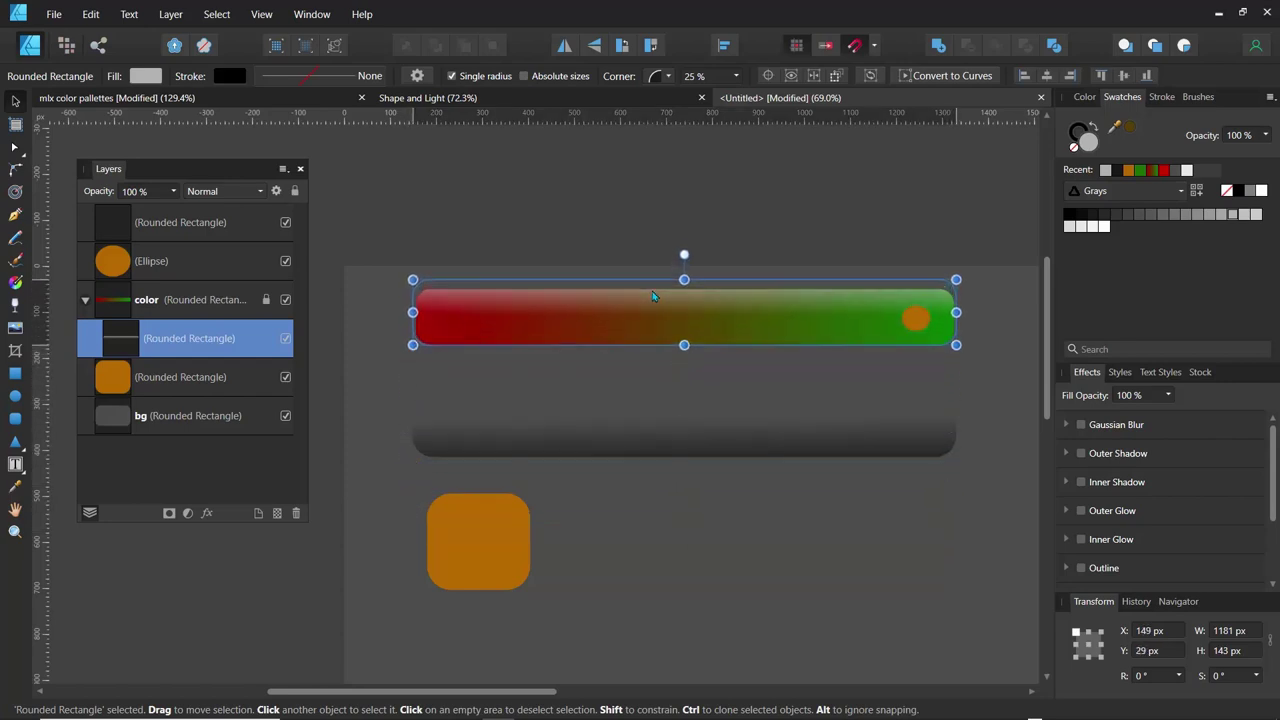
pyautogui.scroll(4, 692, 304)
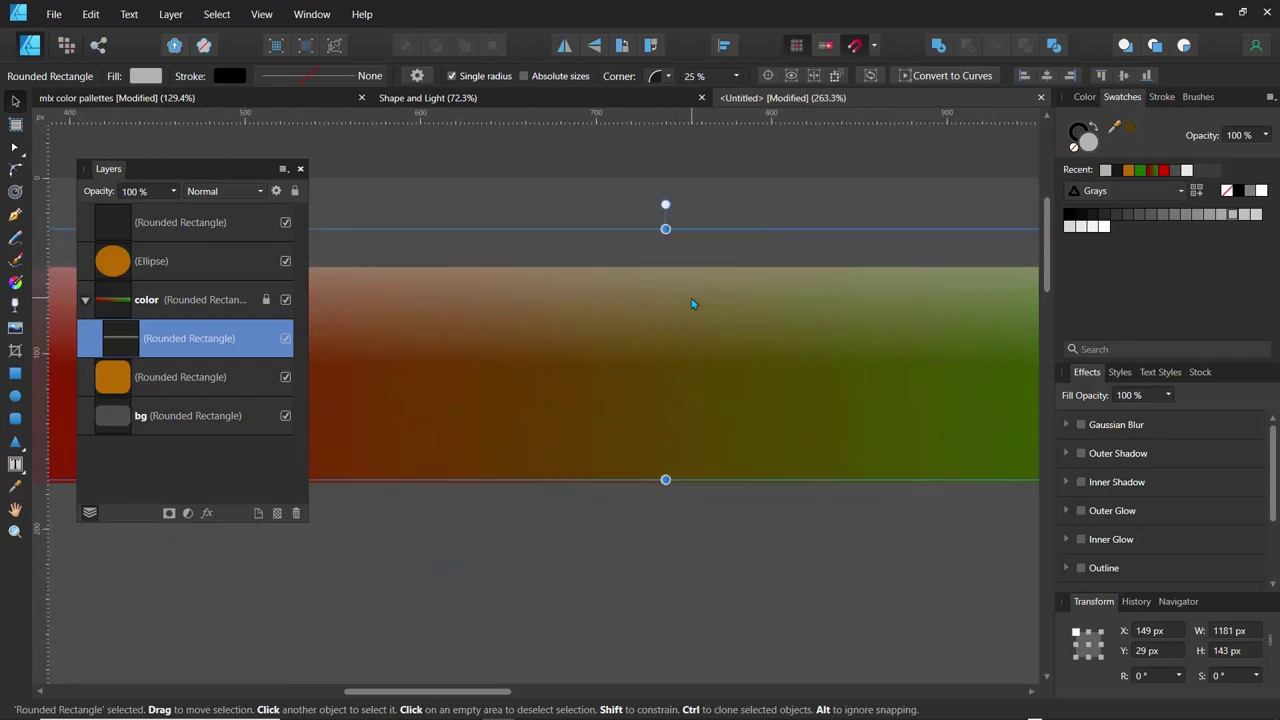
pyautogui.scroll(-4, 692, 304)
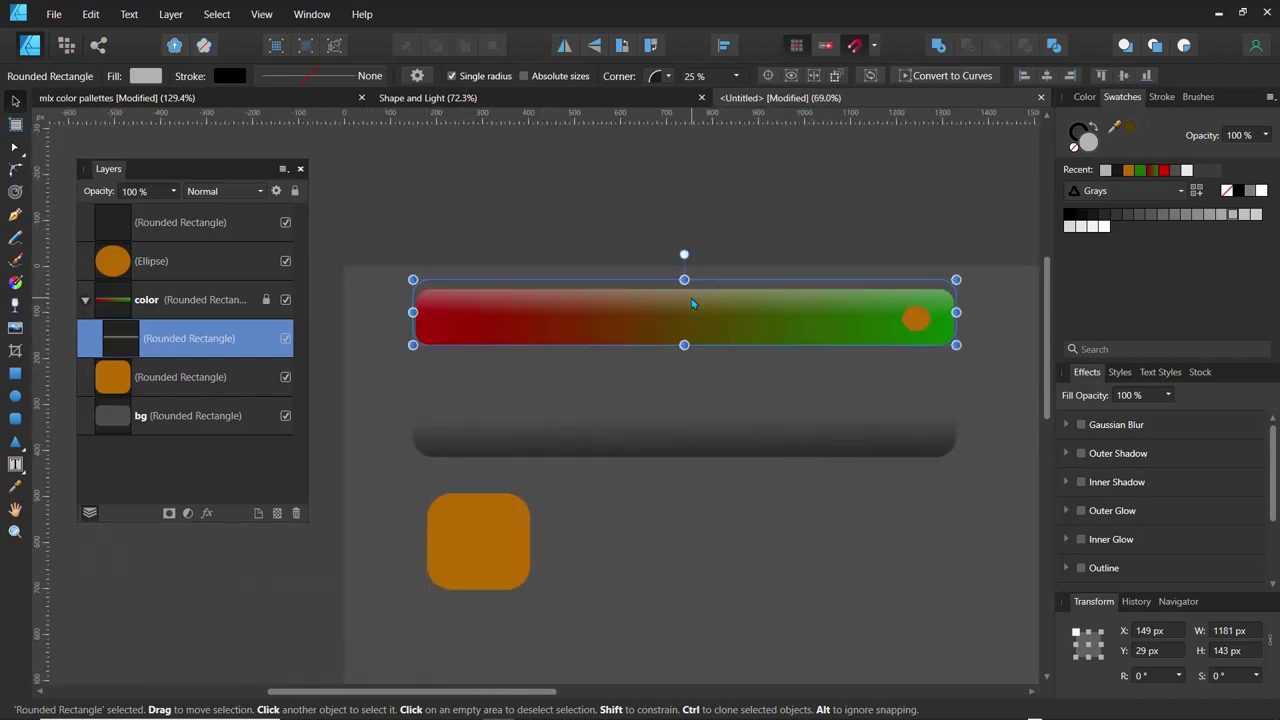
pyautogui.moveTo(713, 295); pyautogui.dragTo(718, 294)
pyautogui.moveTo(687, 253)
pyautogui.mouseDown()
pyautogui.moveTo(673, 256)
pyautogui.moveTo(686, 253)
pyautogui.mouseUp()
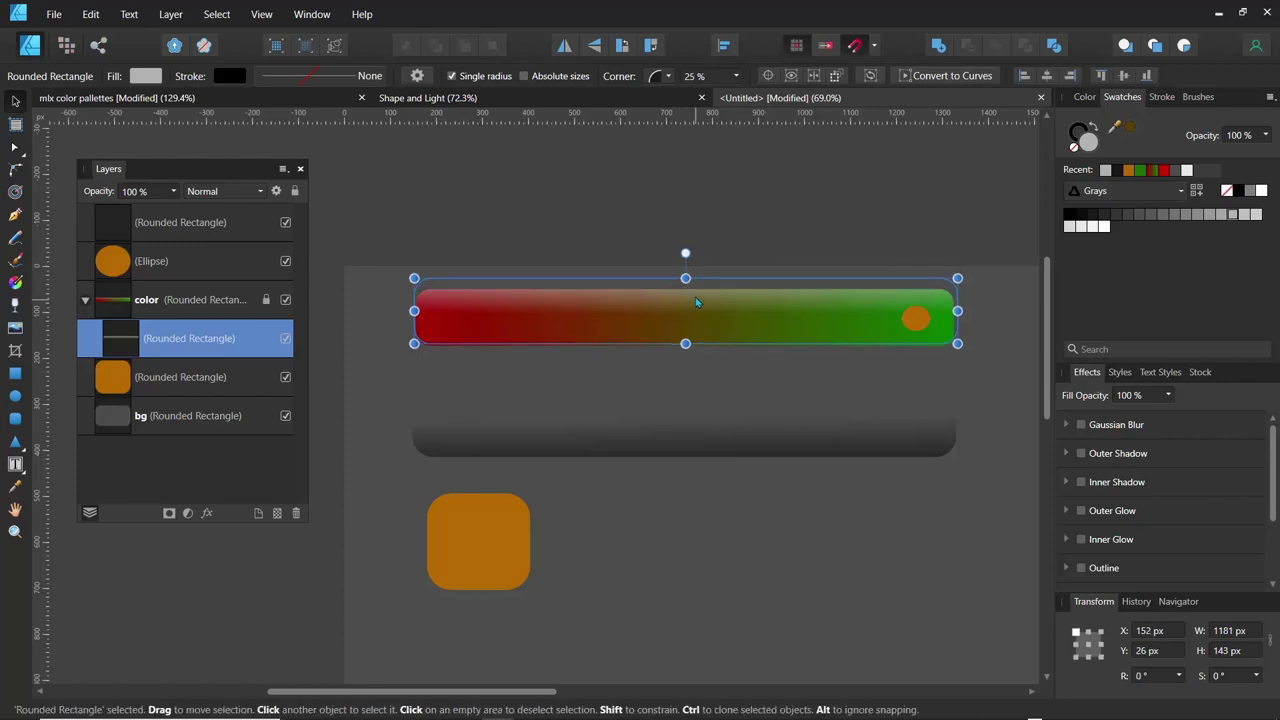
pyautogui.moveTo(698, 307); pyautogui.dragTo(692, 307)
# Nest the dark rounded rectangle inside the color layer, place it over the gradient bar and stretch it to about 209 px high
pyautogui.click(634, 444)
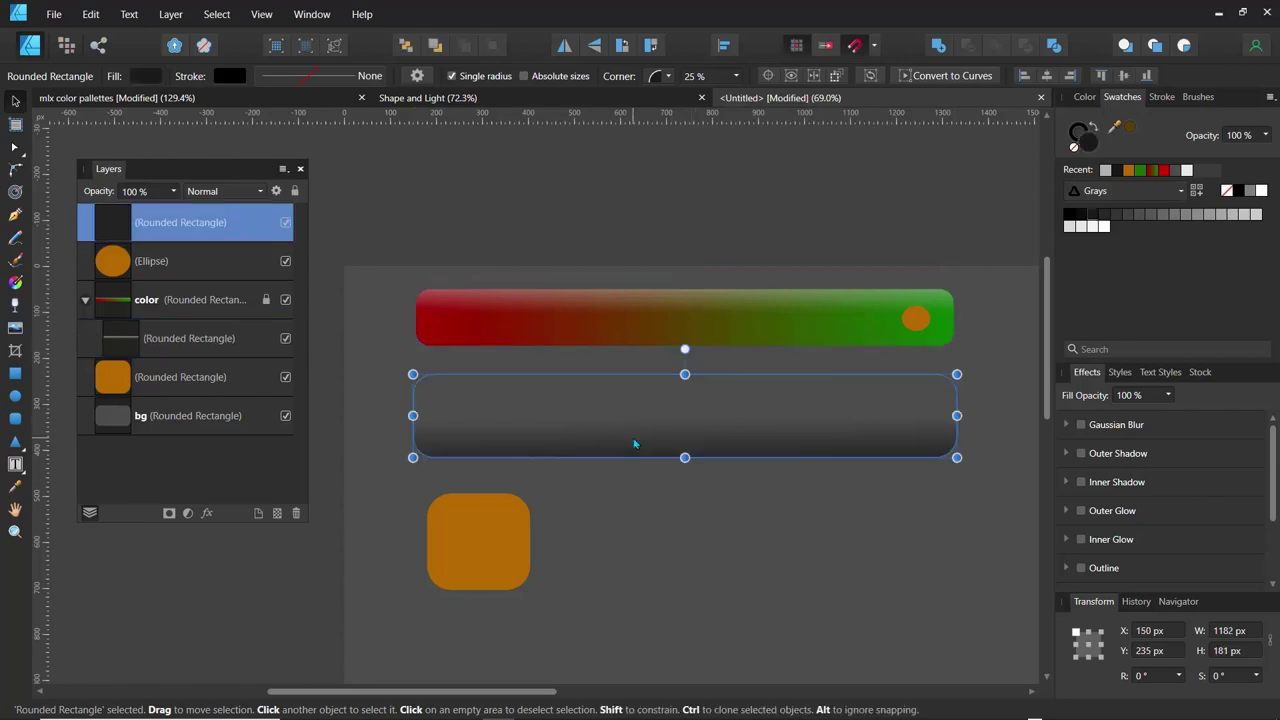
pyautogui.moveTo(114, 225); pyautogui.dragTo(141, 320)
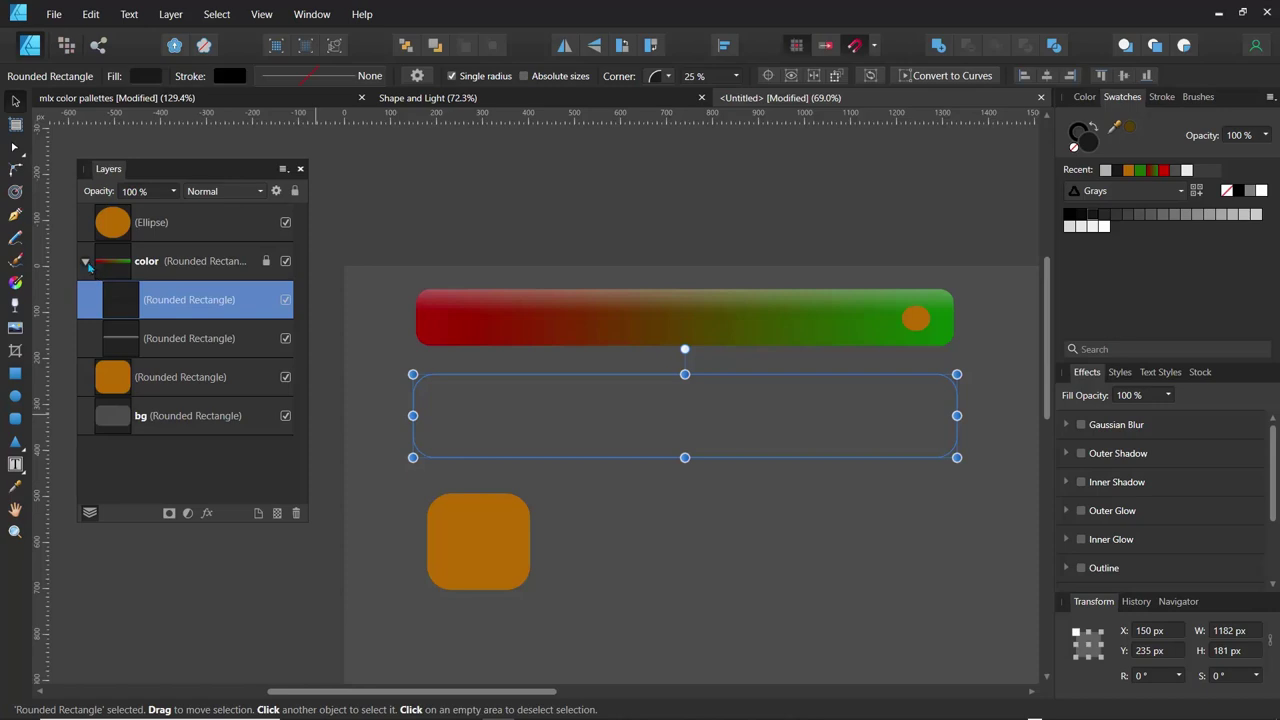
pyautogui.click(86, 262)
pyautogui.click(86, 262)
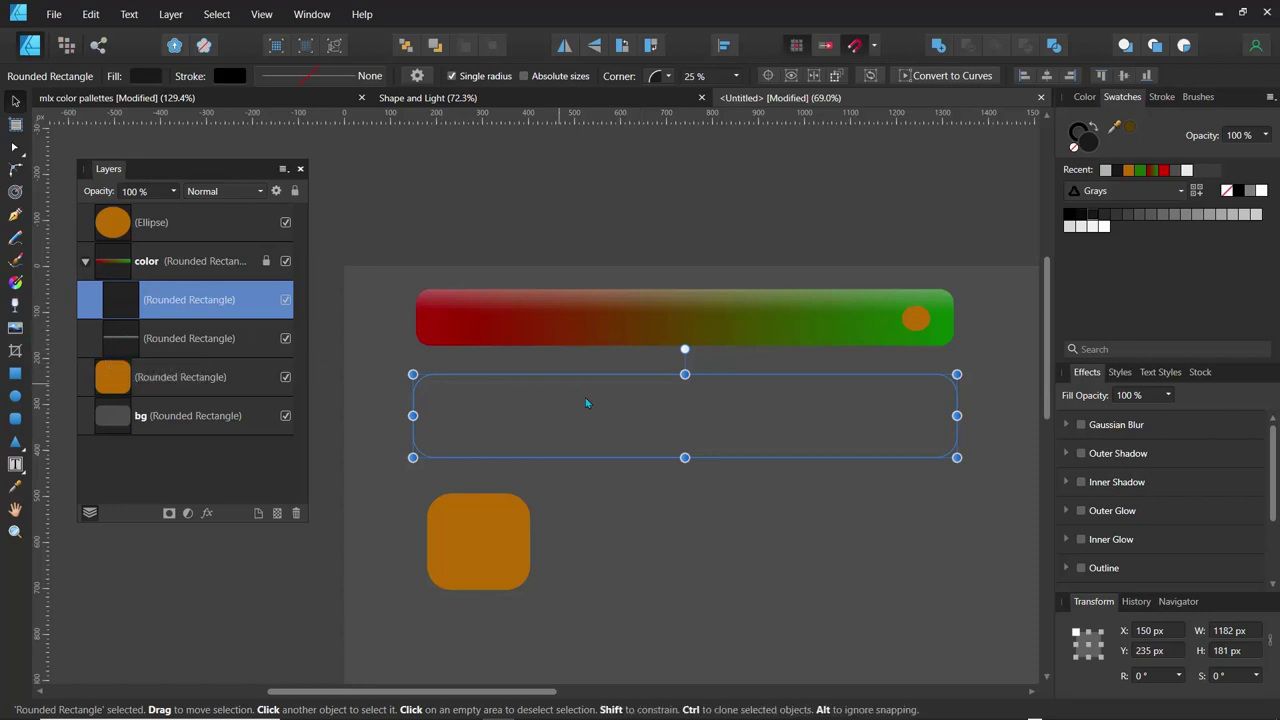
pyautogui.moveTo(656, 405); pyautogui.dragTo(685, 251)
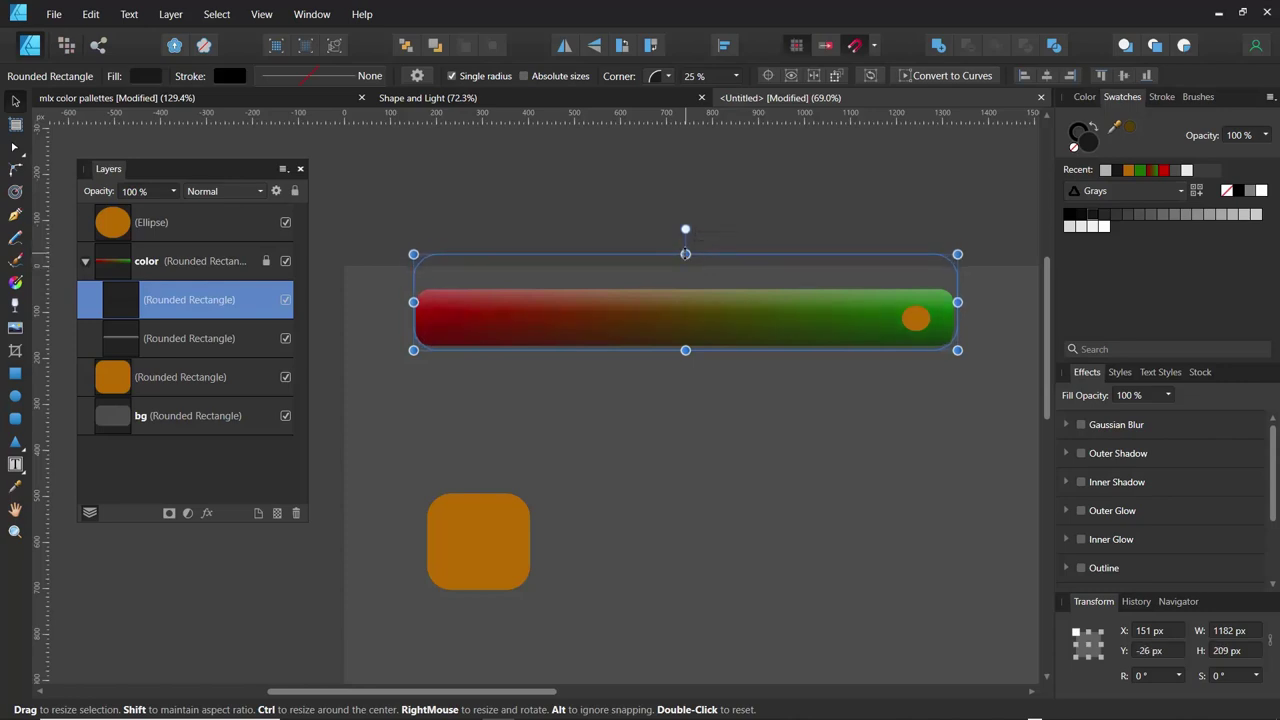
pyautogui.click(609, 418)
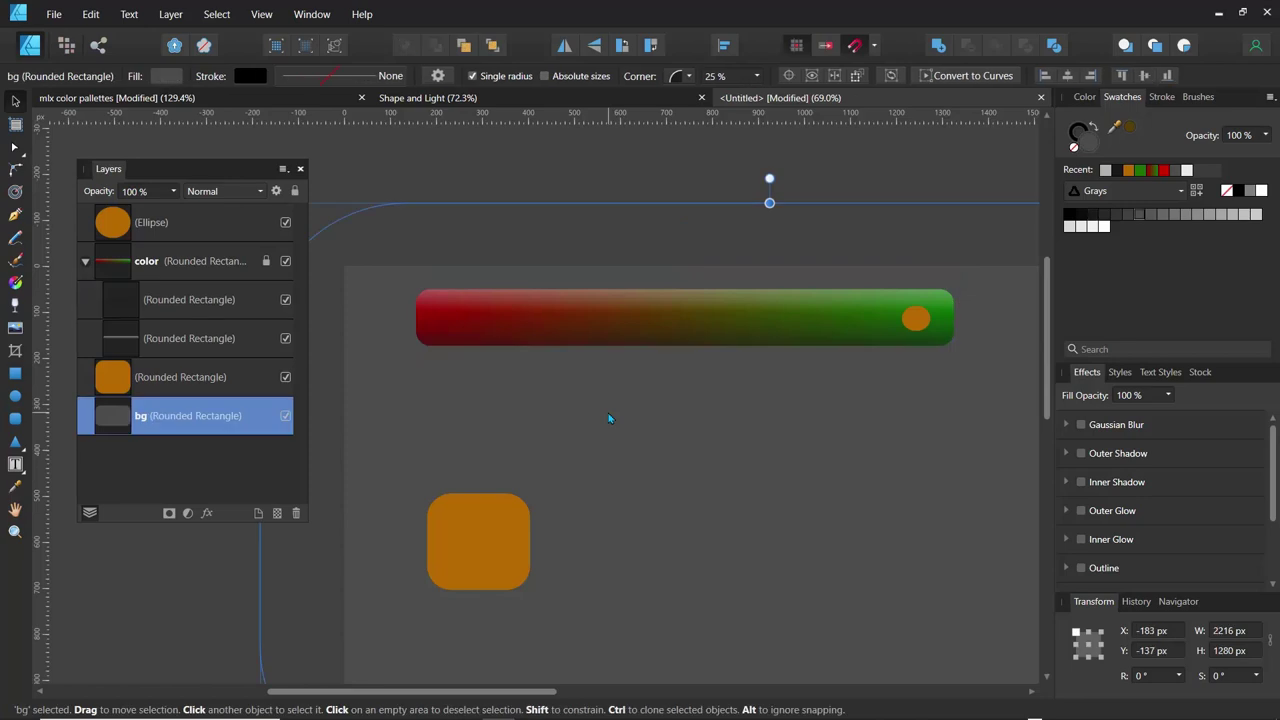
# Fill the dark rounded rectangle inside the color layer with black from the Grays palette
pyautogui.click(120, 303)
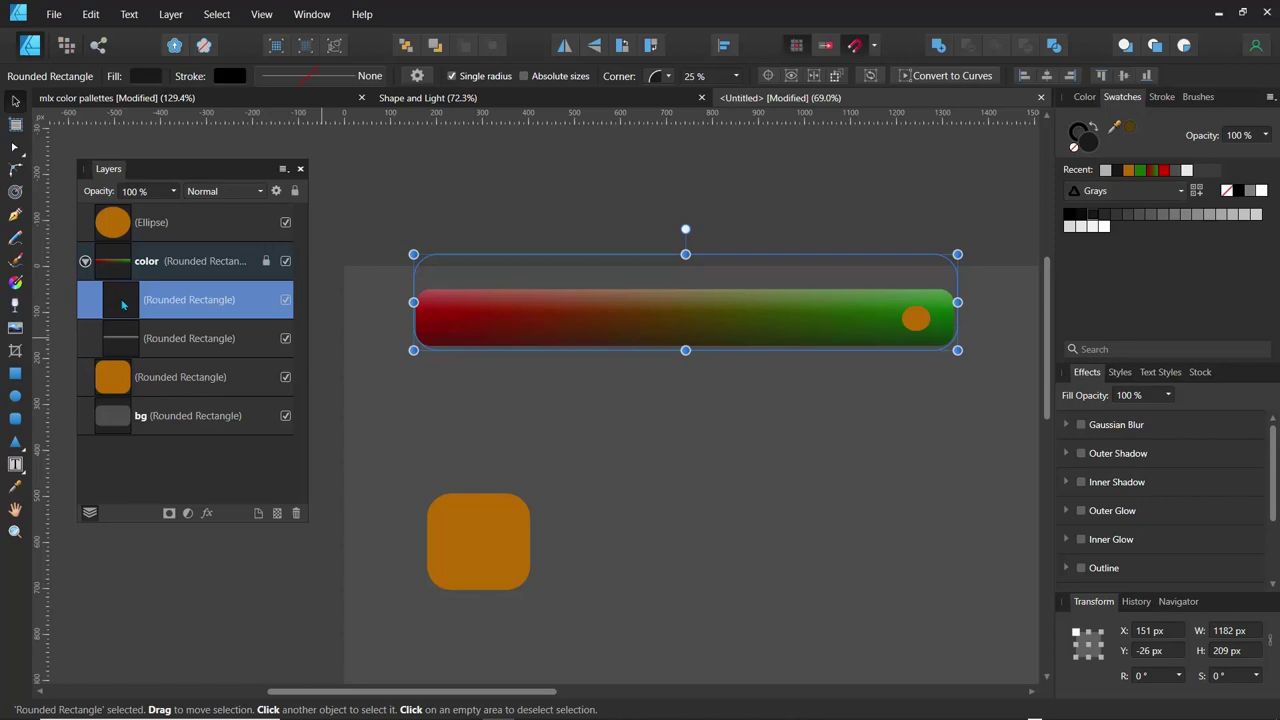
pyautogui.click(1078, 215)
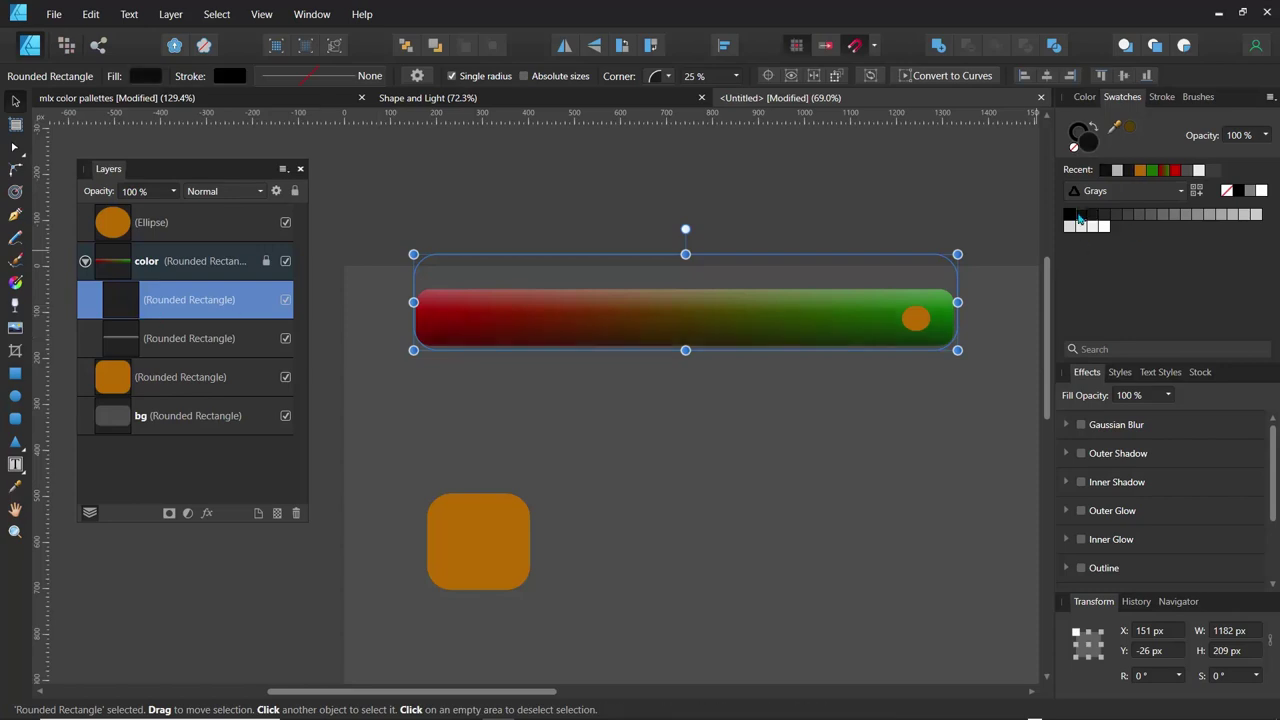
pyautogui.click(1070, 216)
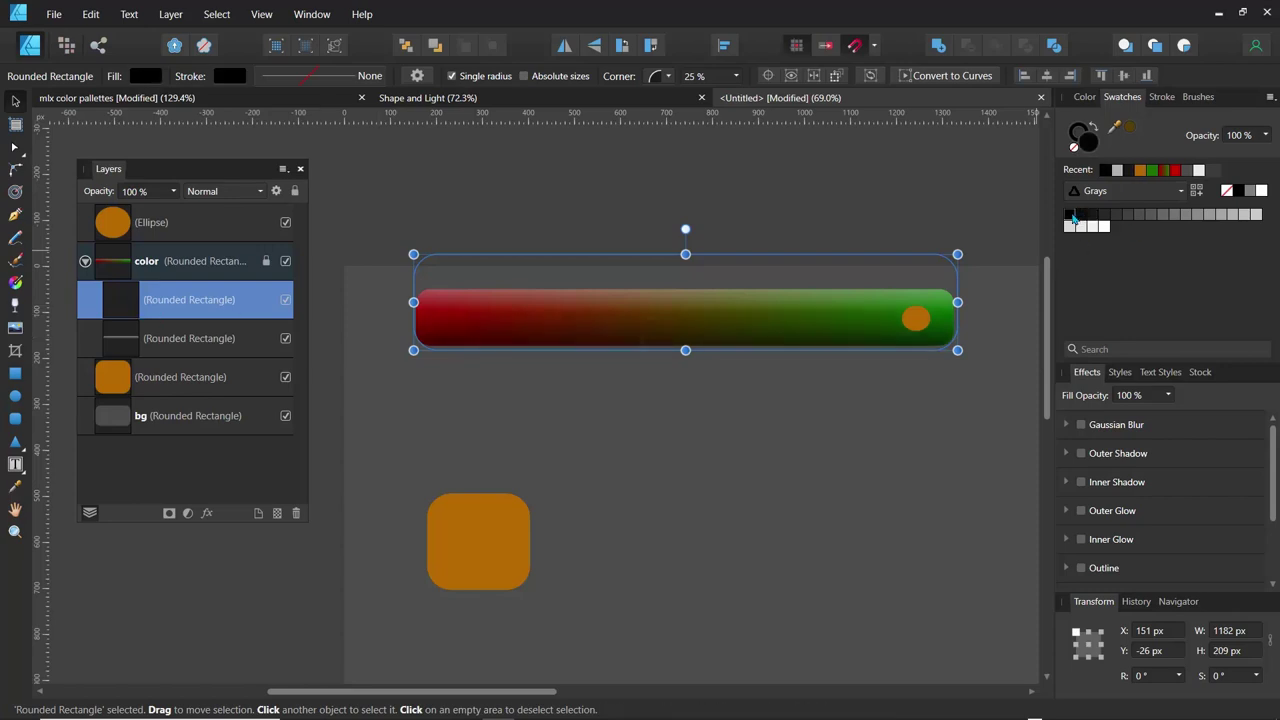
# Fill the nested light gray rounded rectangle with a lighter gray and nudge it up to about Y 20 px
pyautogui.click(127, 348)
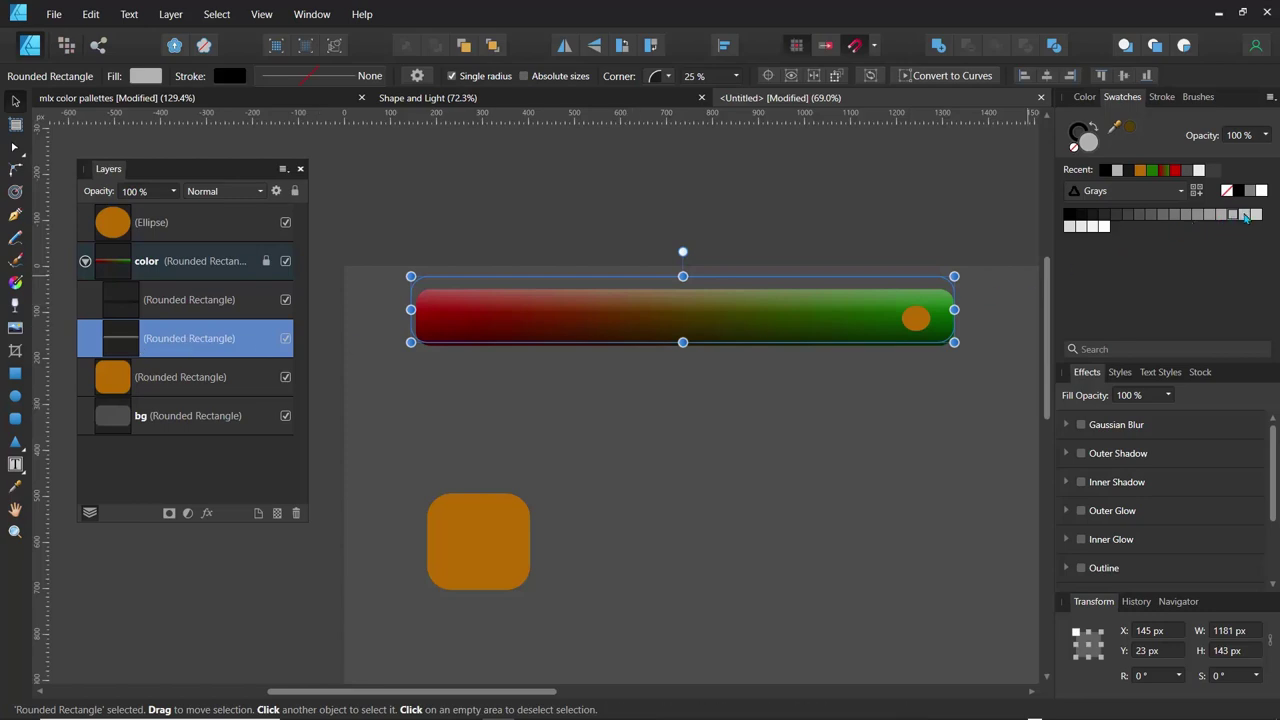
pyautogui.click(1245, 216)
pyautogui.click(1257, 215)
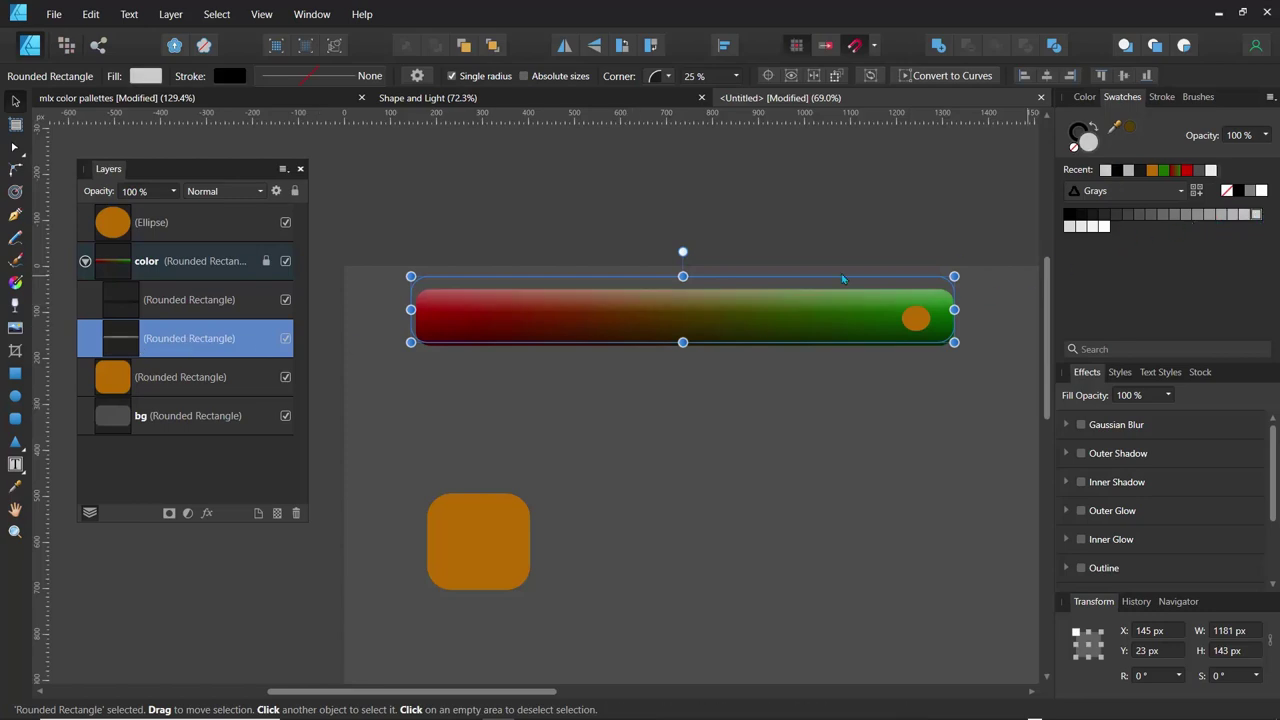
pyautogui.moveTo(705, 306)
pyautogui.mouseDown()
pyautogui.moveTo(705, 317)
pyautogui.moveTo(704, 305)
pyautogui.mouseUp()
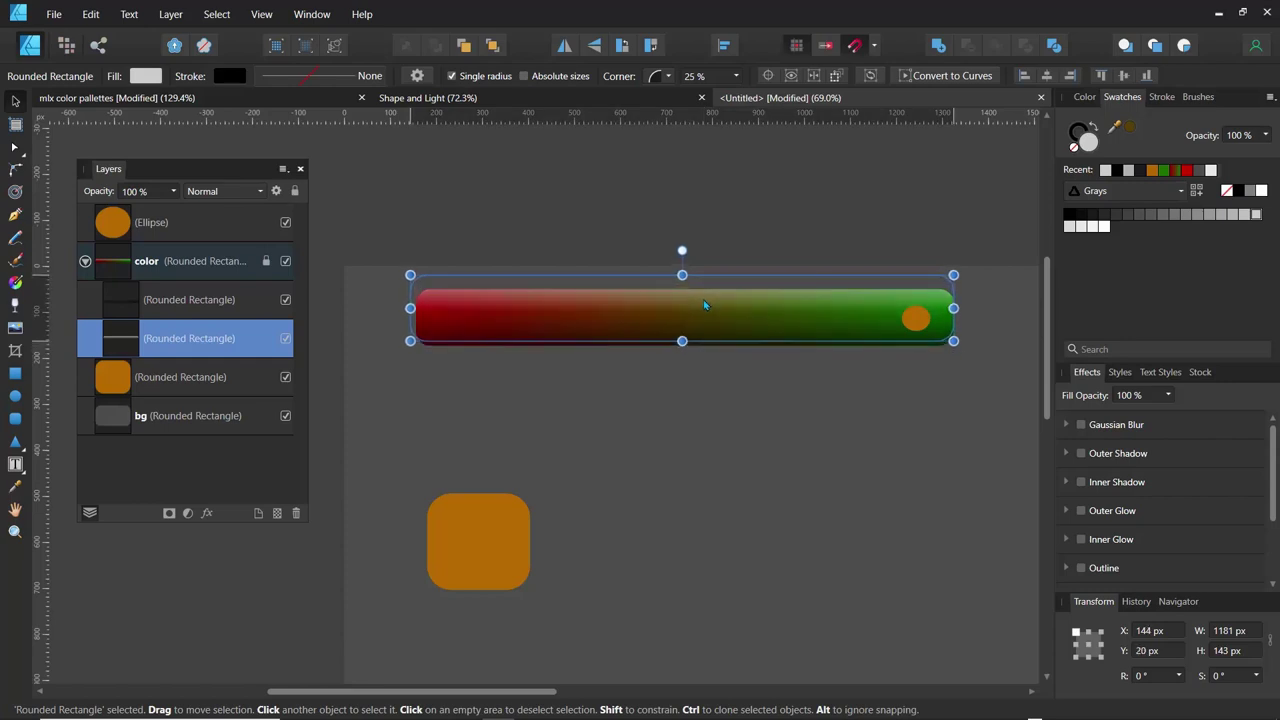
# Delete the orange rounded rectangle swatch below the gradient bar
pyautogui.click(625, 247)
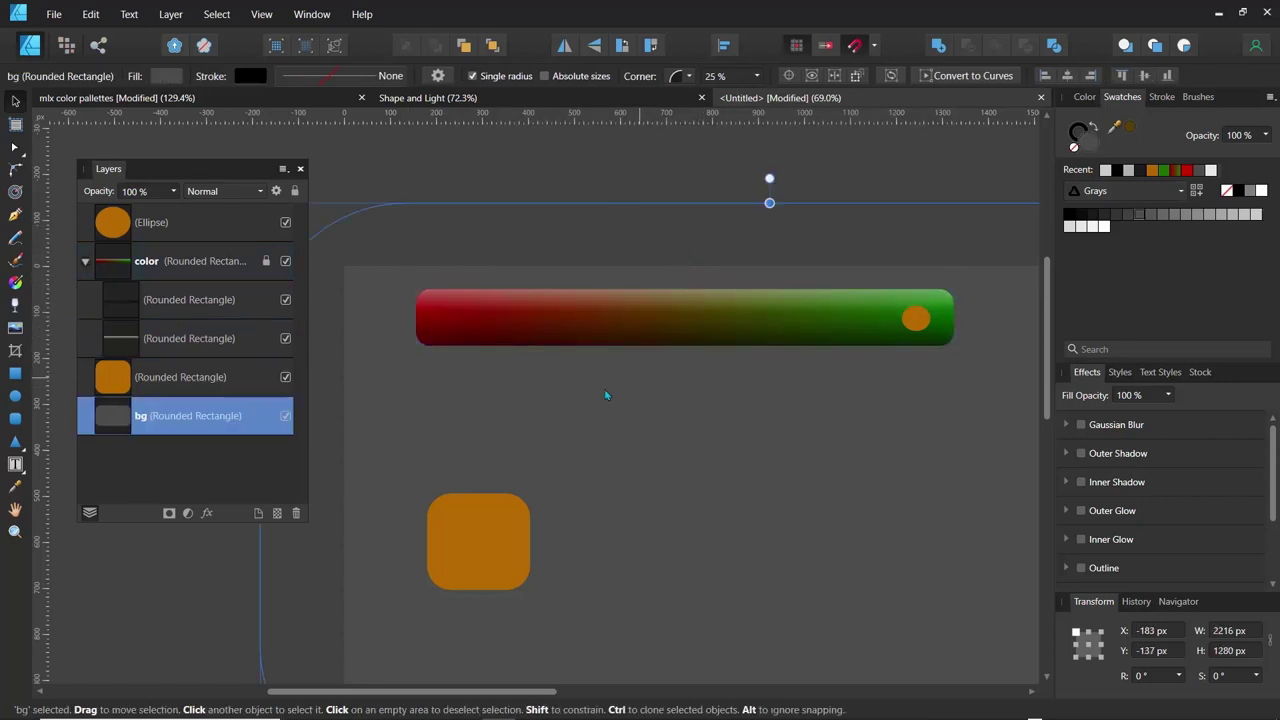
pyautogui.click(464, 531)
pyautogui.press('Delete')
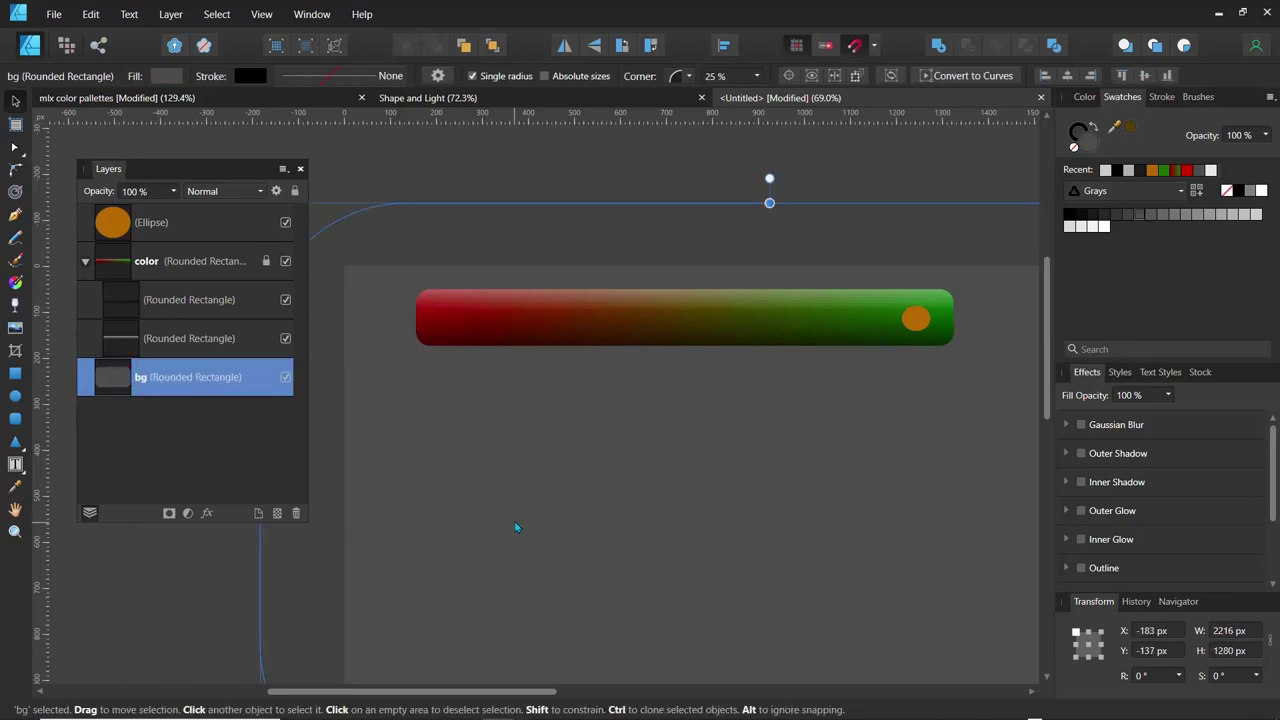
# Collapse the color layer, group it with the orange ellipse and name the group "pallette"
pyautogui.scroll(-4, 514, 523)
pyautogui.press('space')
pyautogui.scroll(-1, 512, 306)
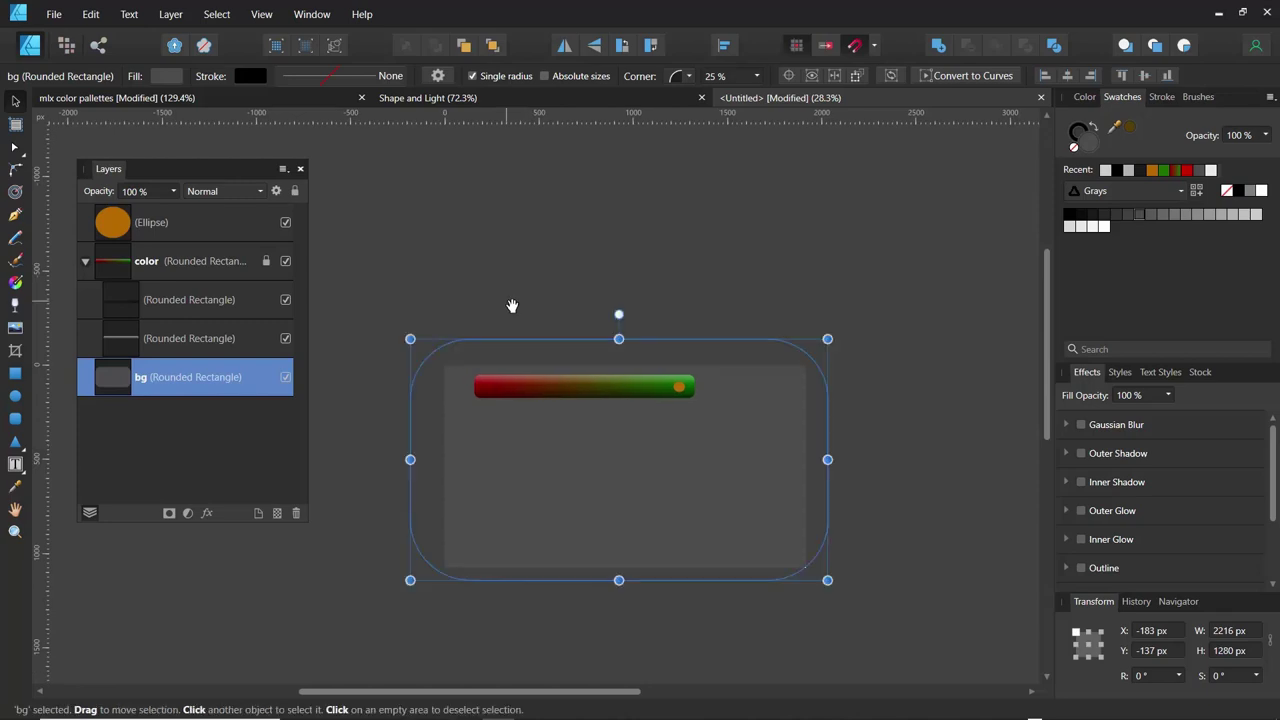
pyautogui.click(85, 261)
pyautogui.click(128, 263)
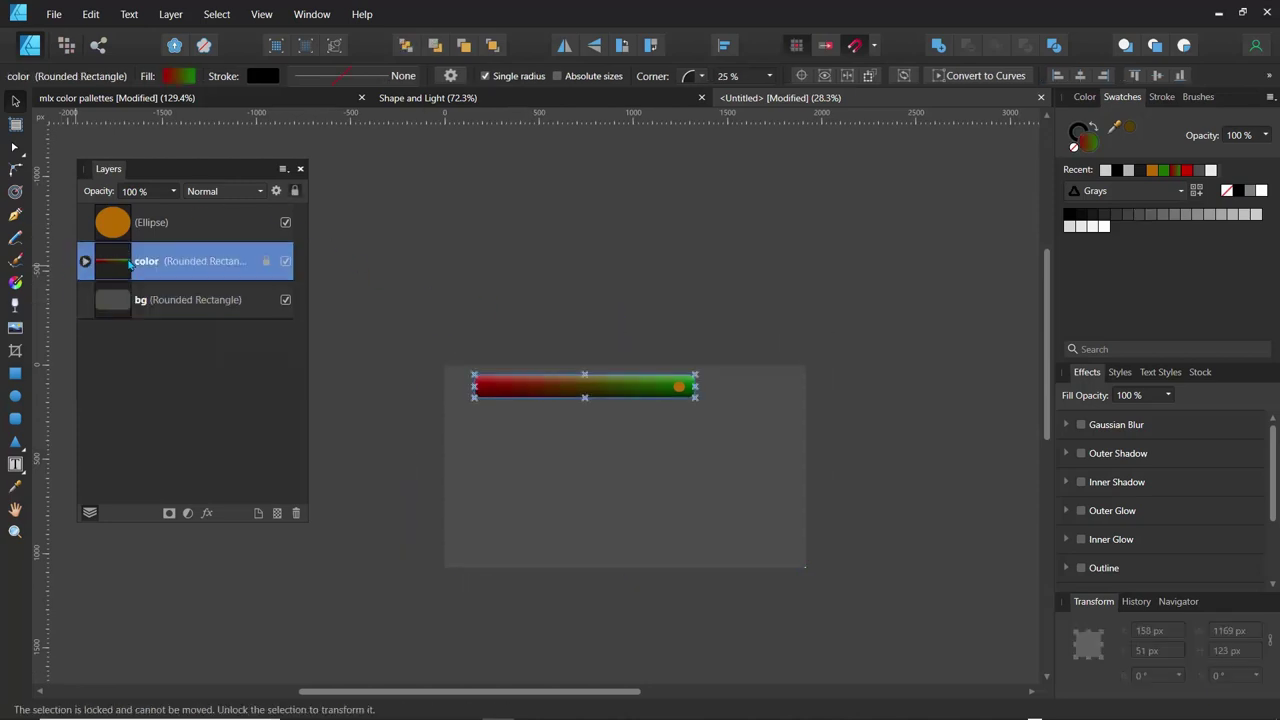
pyautogui.keyDown('shift'); pyautogui.click(123, 229); pyautogui.keyUp('shift')
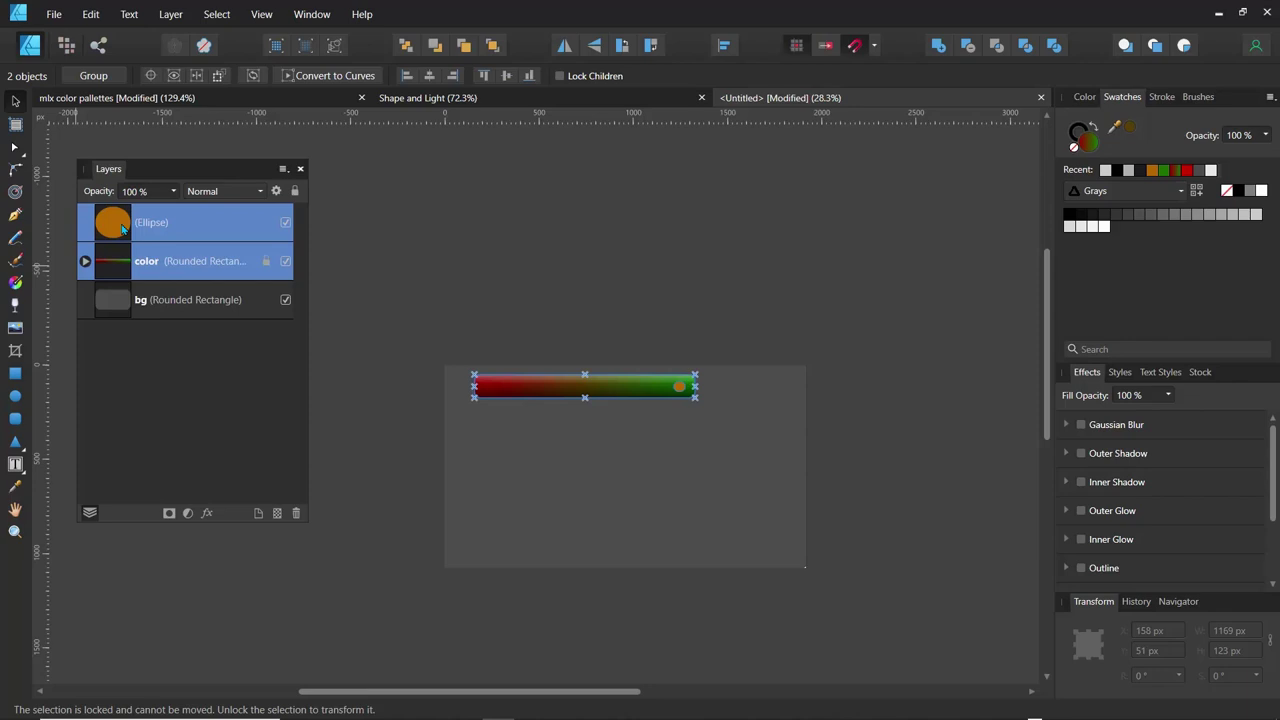
pyautogui.hotkey('ctrl', 'g')
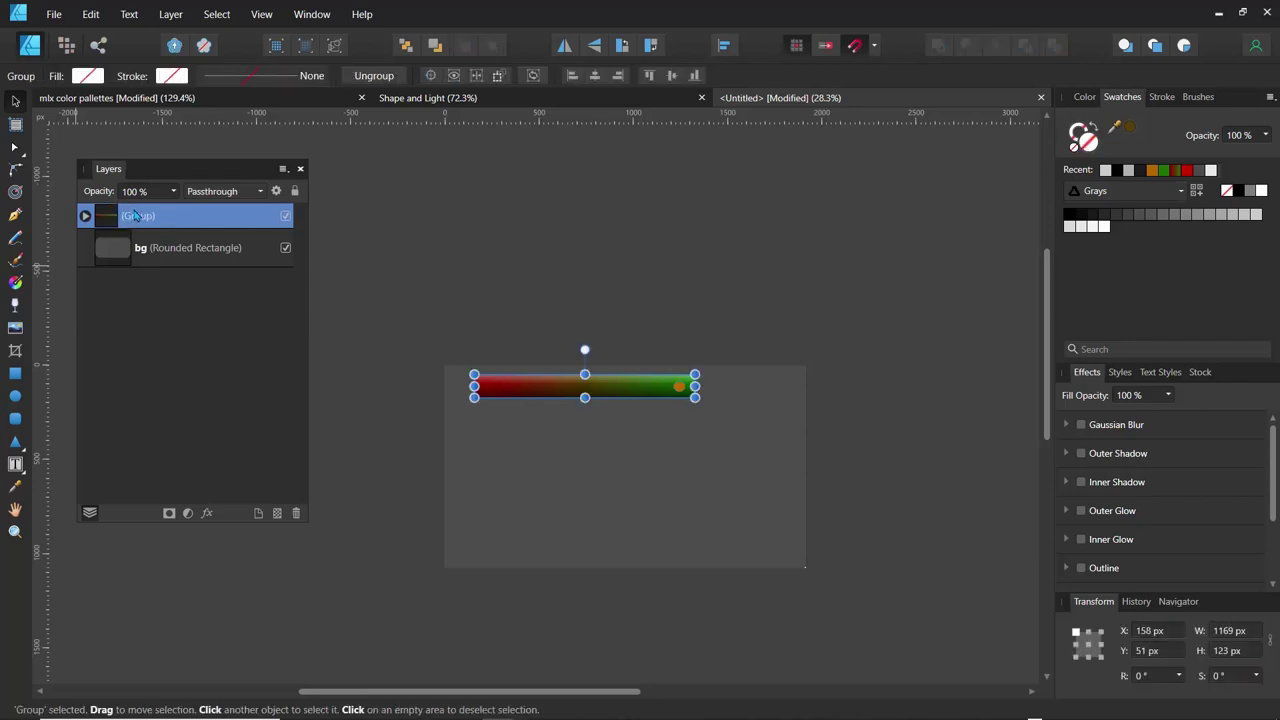
pyautogui.doubleClick(143, 218)
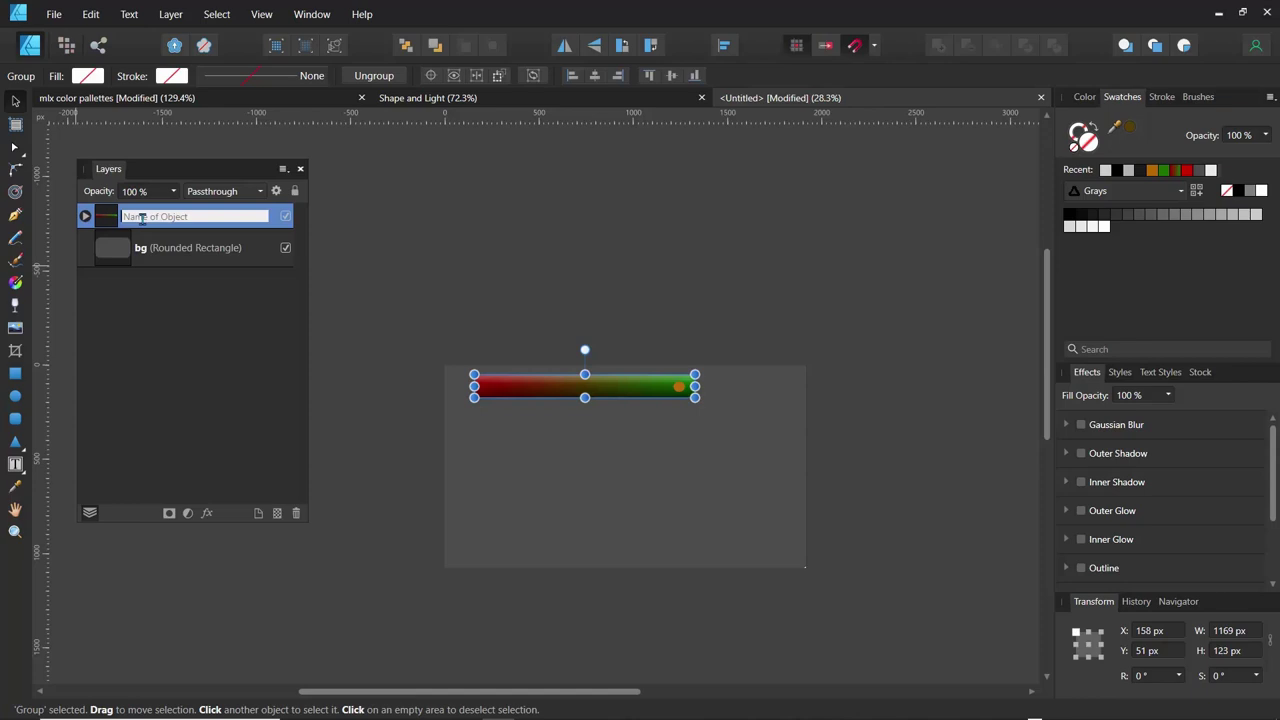
pyautogui.write('pallette')
pyautogui.press('Return')
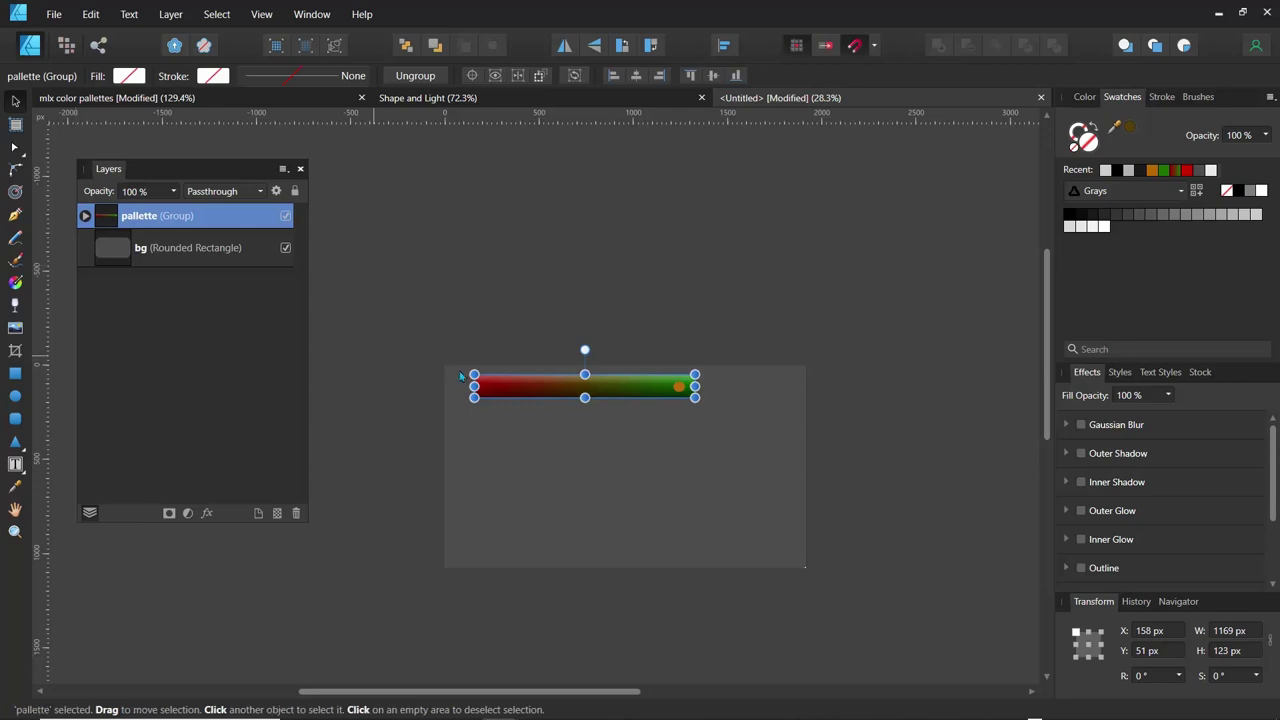
# Lock the bg rounded rectangle layer and clear the selection
pyautogui.keyDown('alt'); pyautogui.click(538, 391); pyautogui.keyUp('alt')
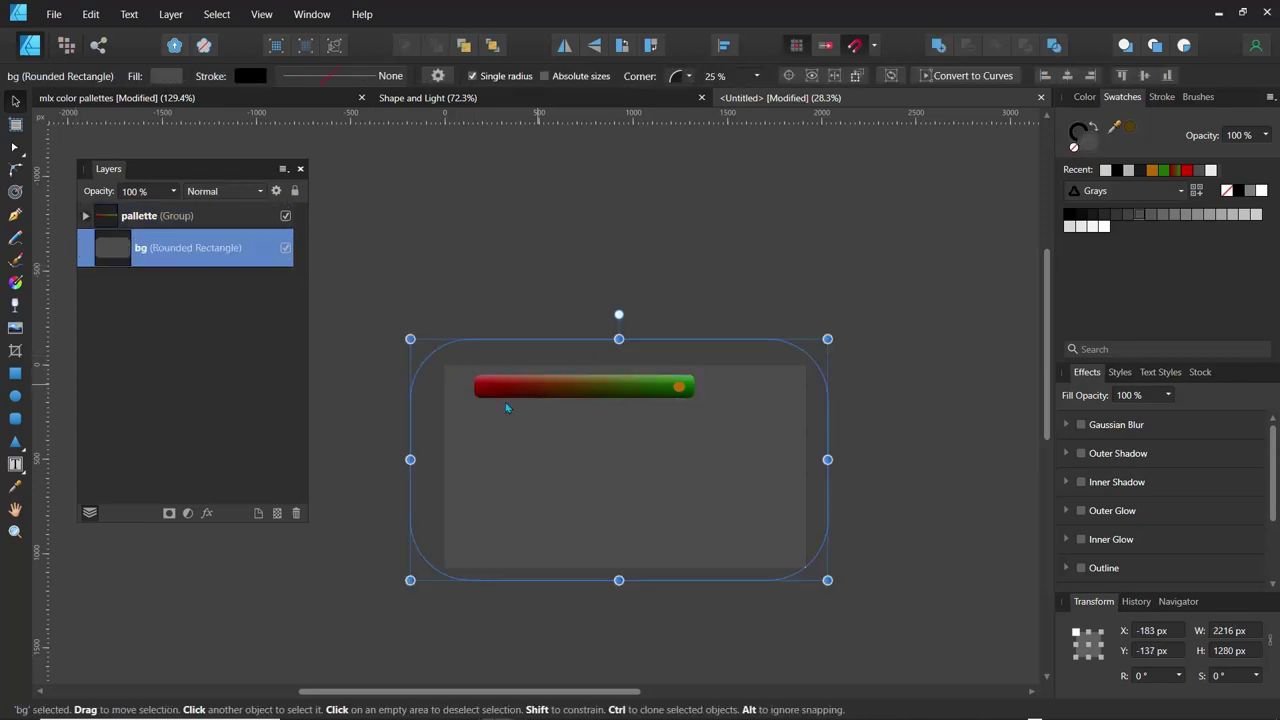
pyautogui.click(295, 191)
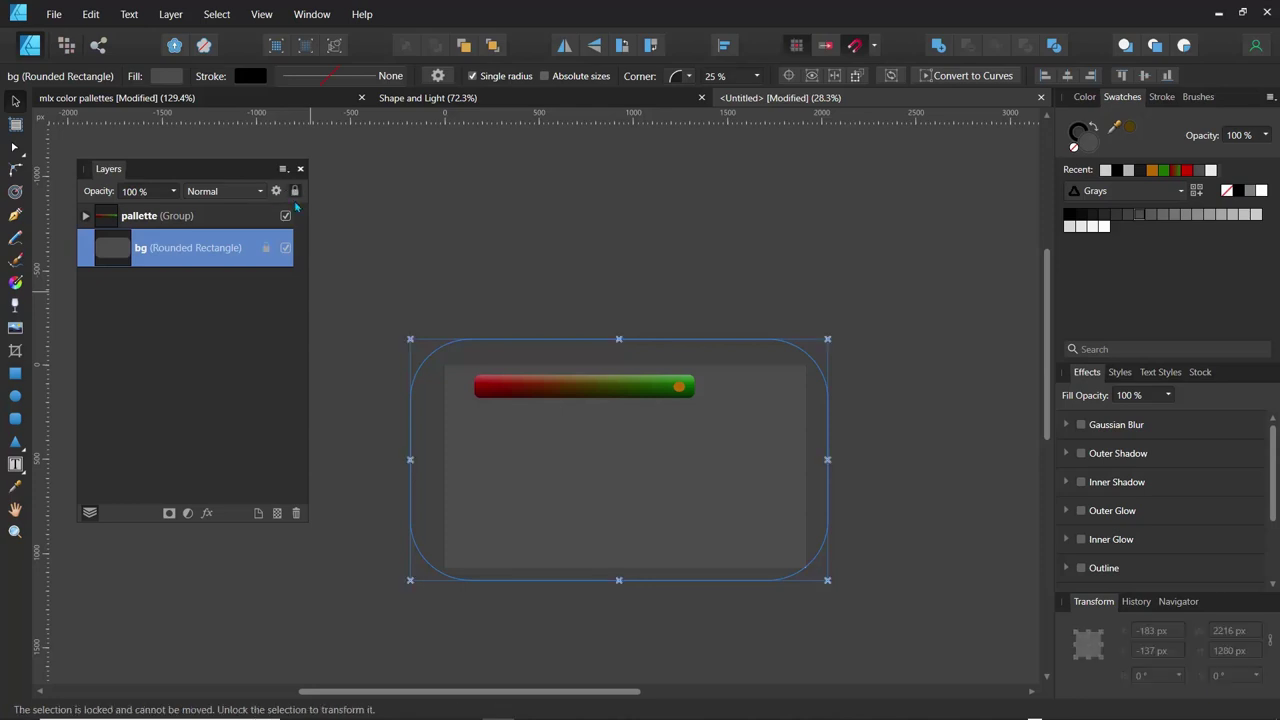
pyautogui.click(469, 303)
# Sample a dark green from the green half of the gradient bar with the Color Picker tool
pyautogui.scroll(3, 571, 402)
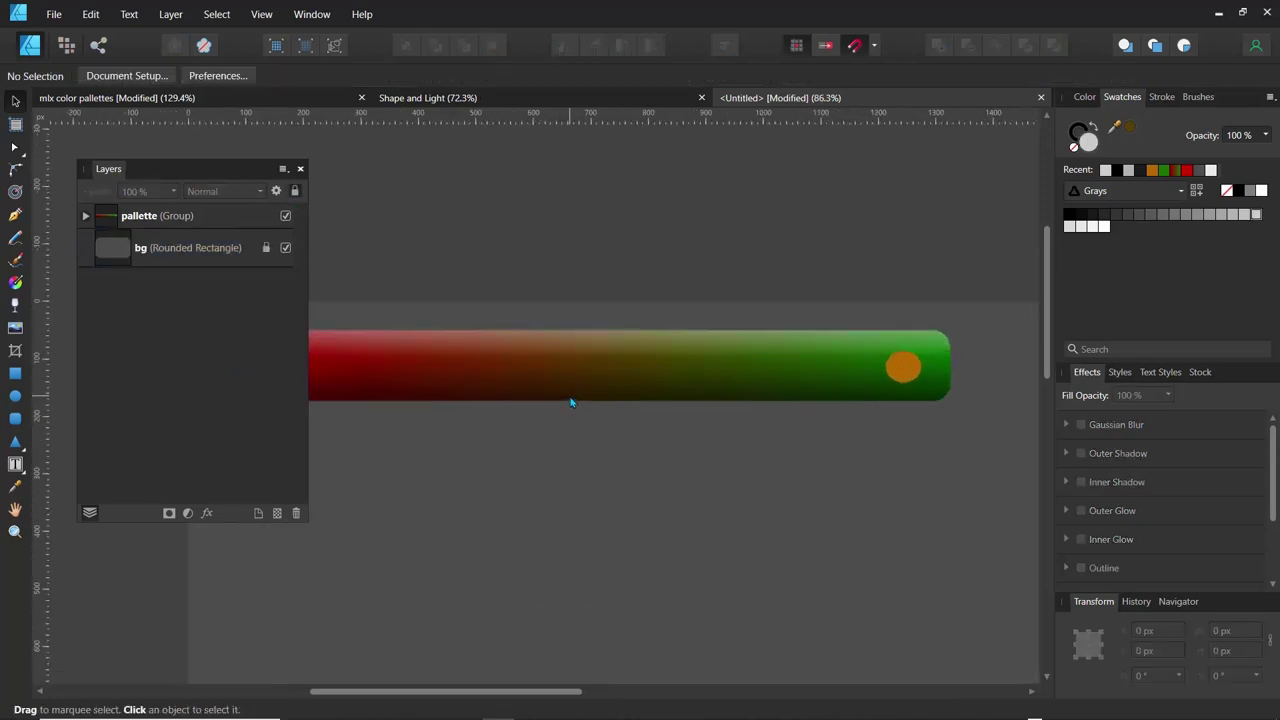
pyautogui.press('i')
pyautogui.moveTo(714, 371); pyautogui.dragTo(819, 355)
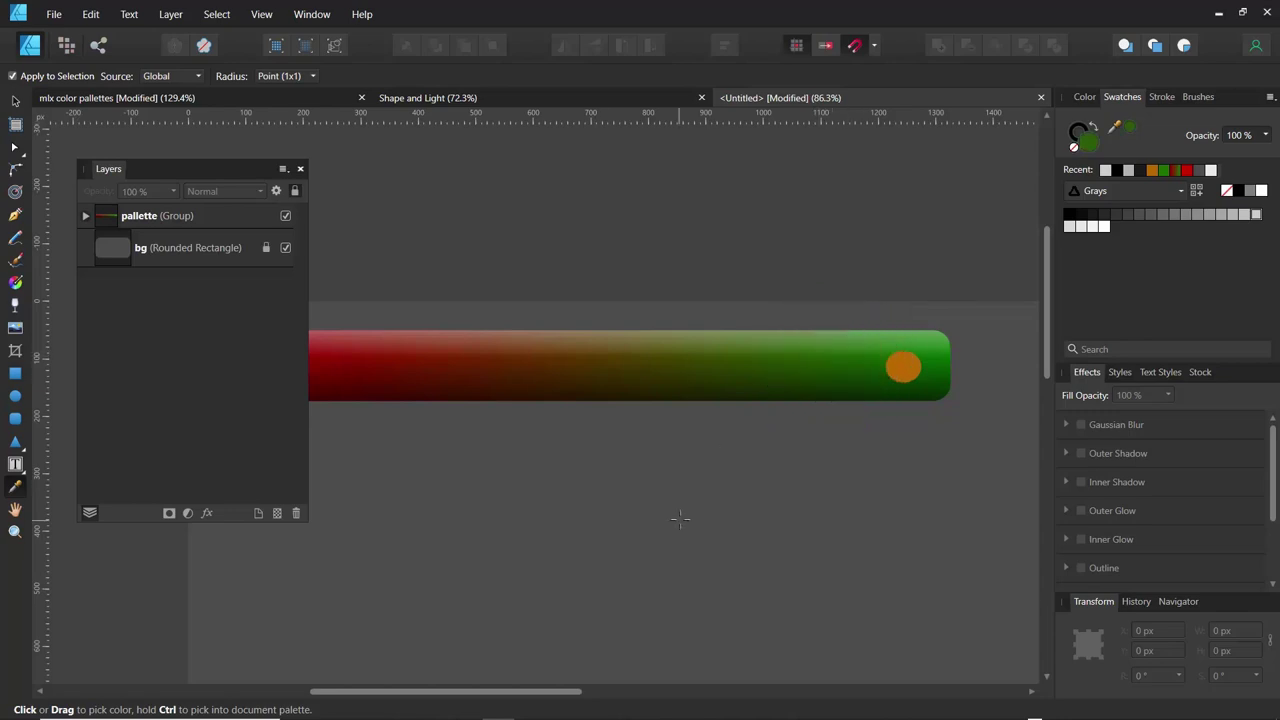
# Unlock the bg rounded rectangle and enlarge it to about 2326 × 1388 px so it covers the whole artboard
pyautogui.moveTo(679, 518); pyautogui.dragTo(569, 375)
pyautogui.scroll(-4, 650, 374)
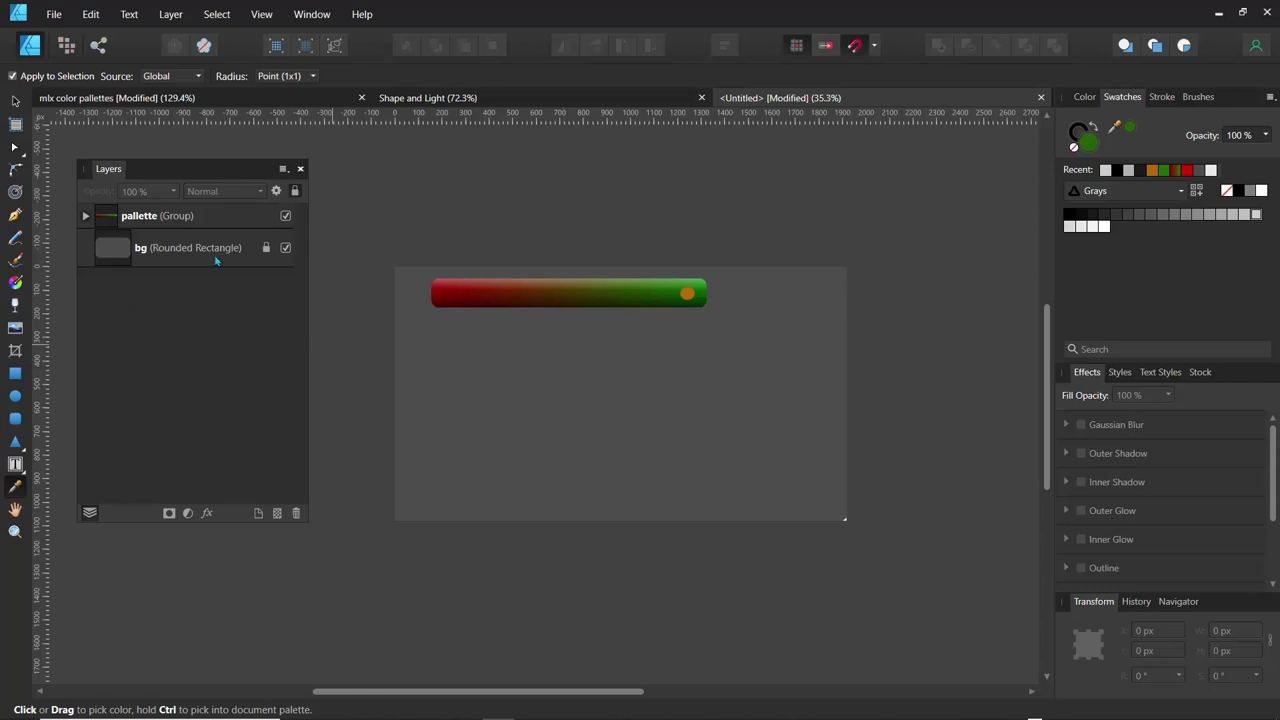
pyautogui.click(266, 250)
pyautogui.press('v')
pyautogui.click(600, 454)
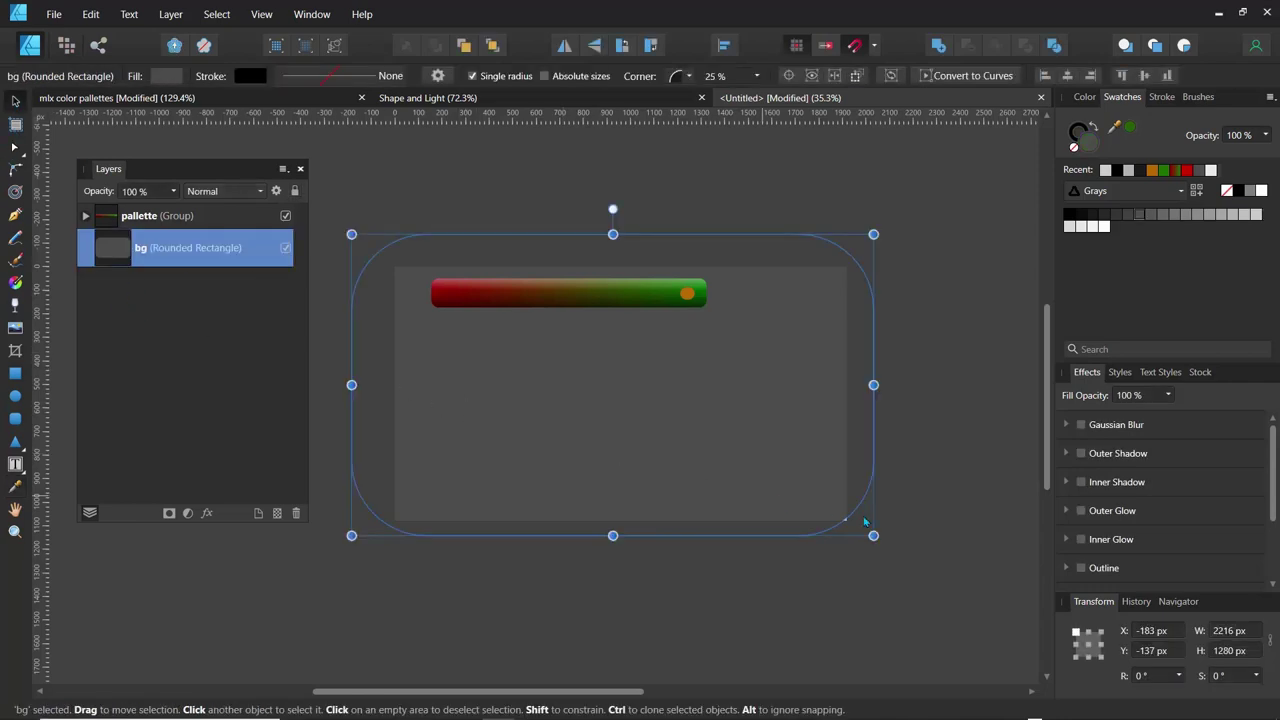
pyautogui.moveTo(873, 536); pyautogui.dragTo(898, 561)
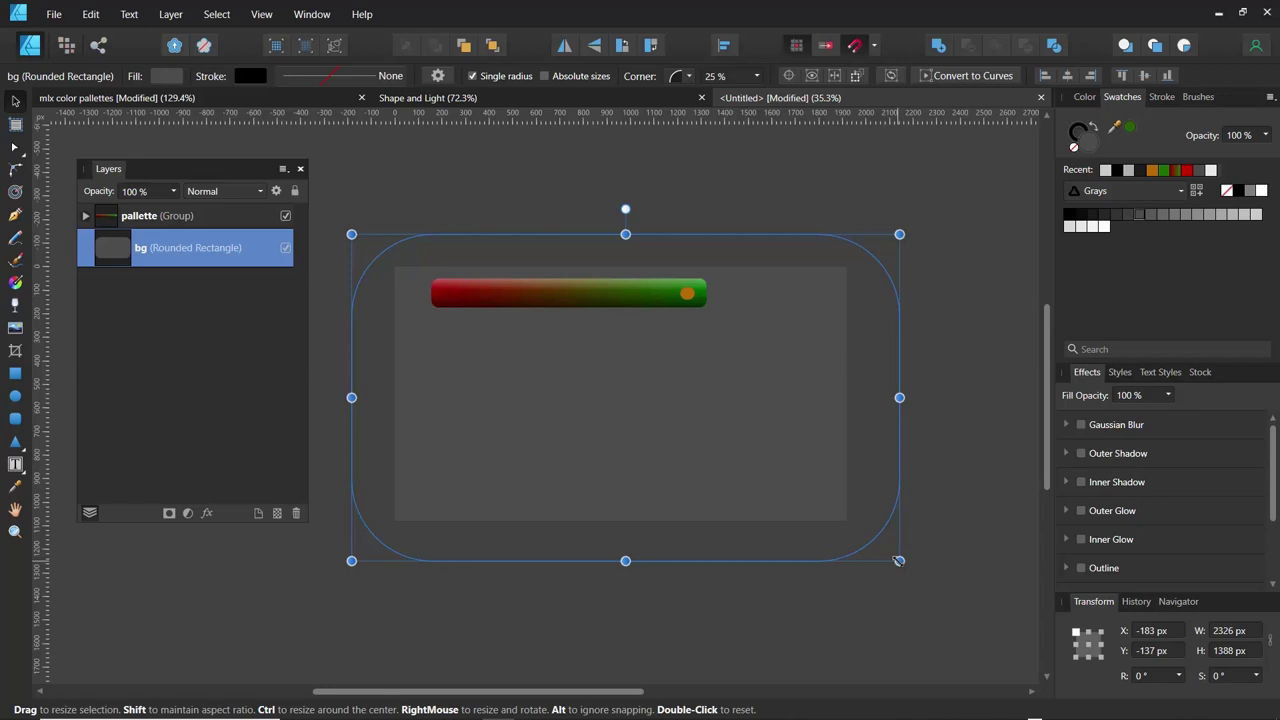
# Draw a closed green hill shape with the Pen tool over the artboard's lower-left corner, sloping from about X -46, Y 513 to X 1712, Y 1121 px
pyautogui.press('p')
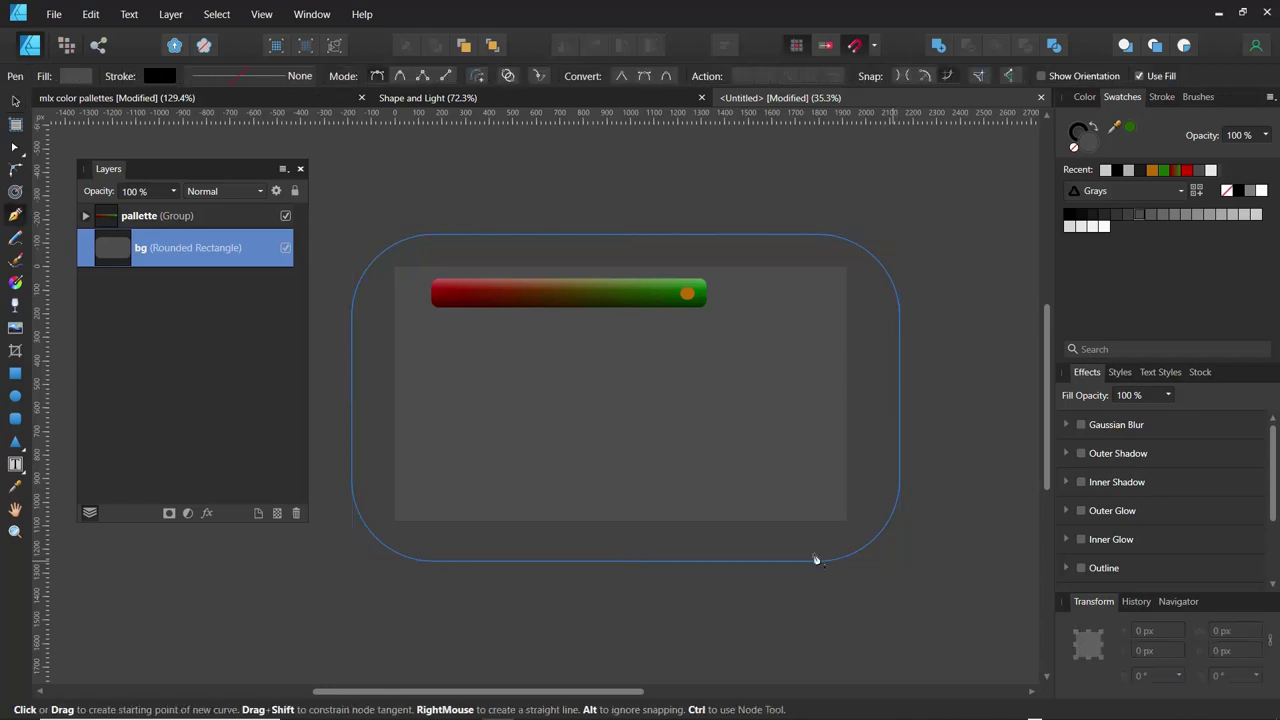
pyautogui.click(383, 388)
pyautogui.moveTo(530, 481); pyautogui.dragTo(624, 506)
pyautogui.click(797, 530)
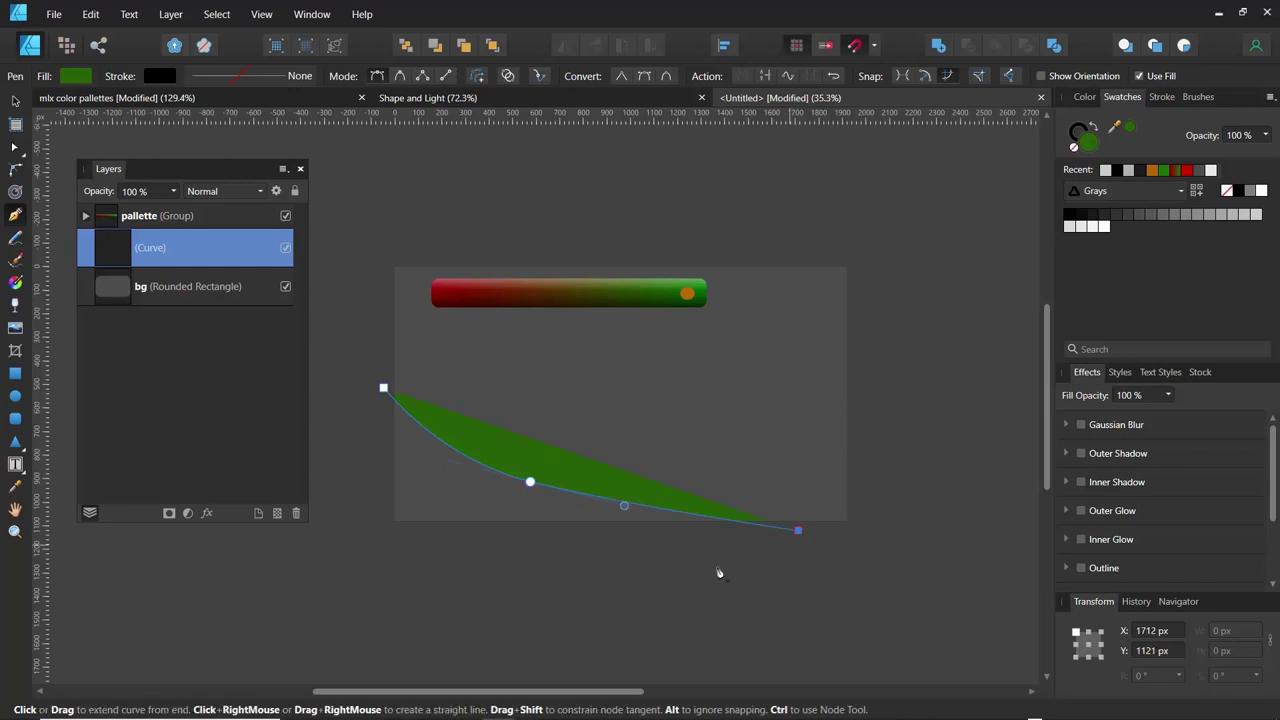
pyautogui.click(365, 570)
pyautogui.click(383, 388)
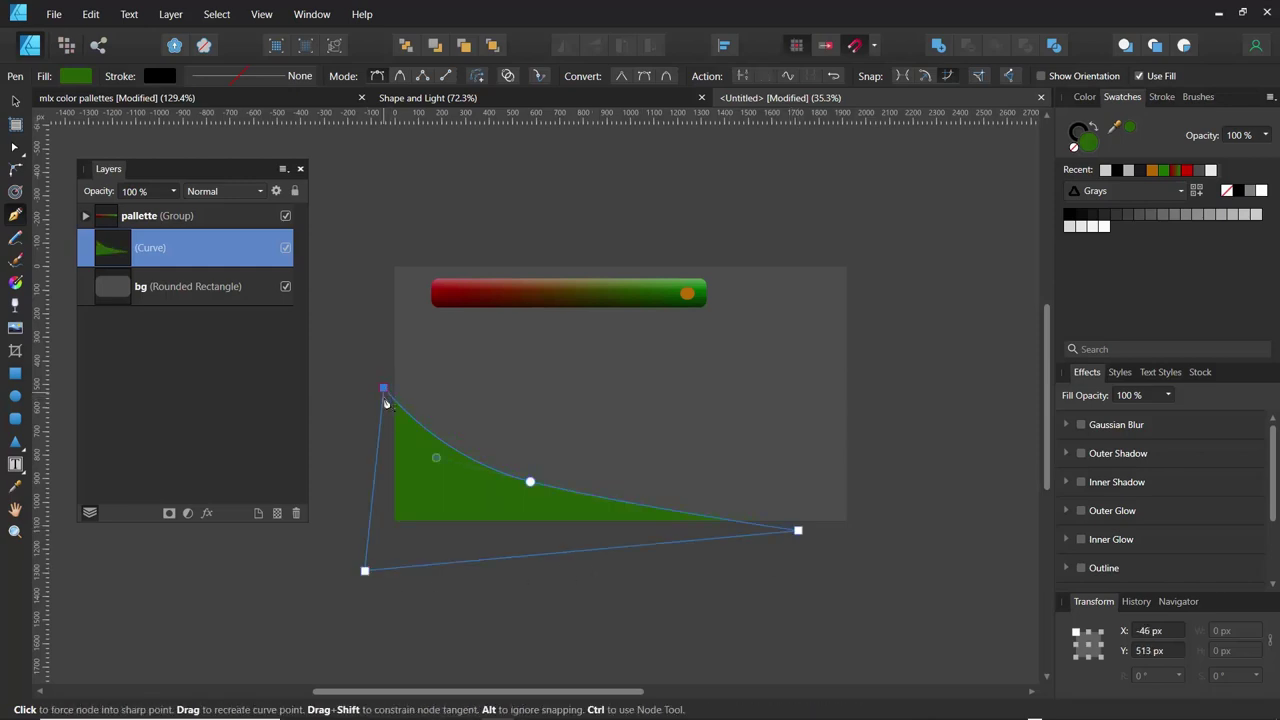
pyautogui.keyDown('ctrl'); pyautogui.click(457, 614); pyautogui.keyUp('ctrl')
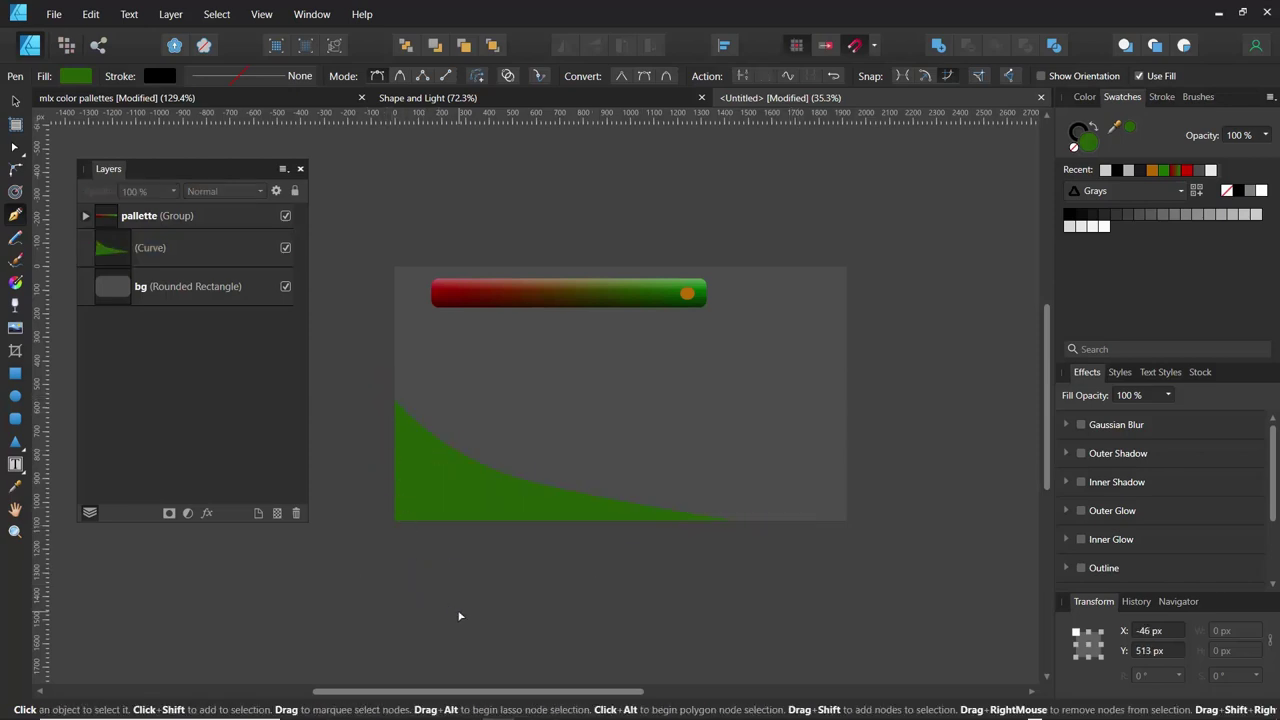
pyautogui.keyDown('ctrl'); pyautogui.click(453, 501); pyautogui.keyUp('ctrl')
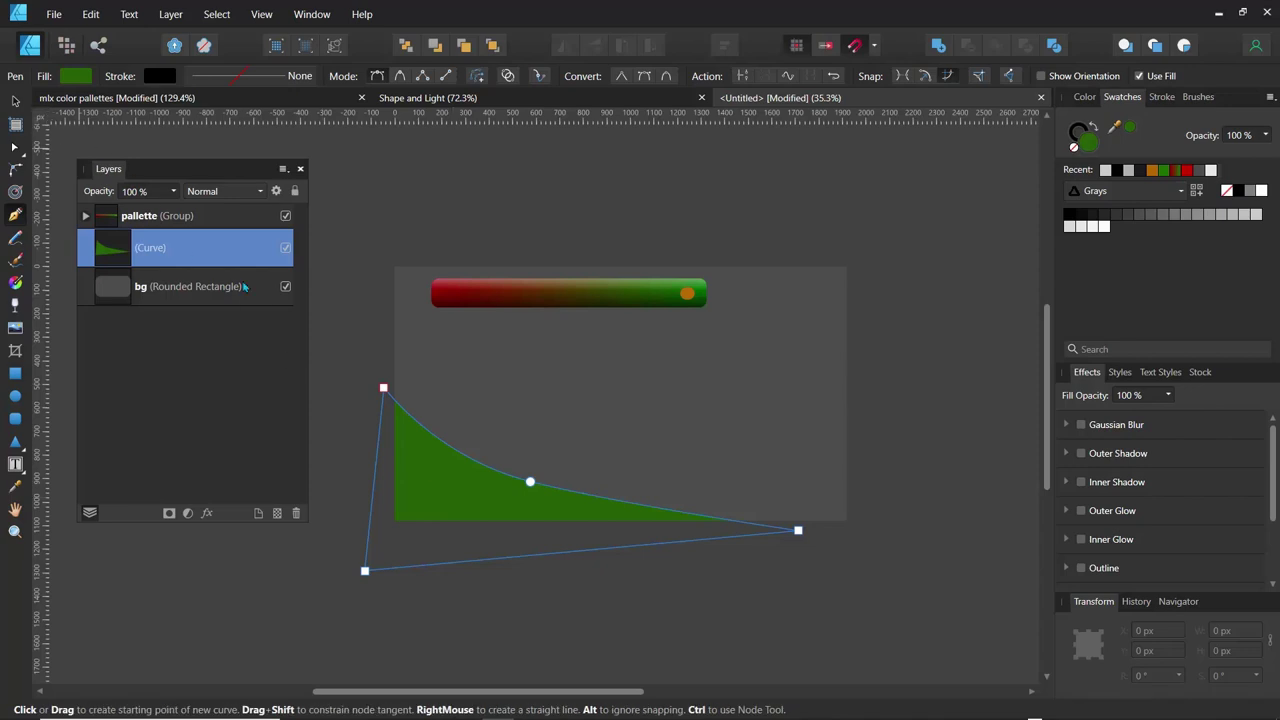
# Recolour the hill curve with a very dark olive sampled from the lower edge of the gradient bar's middle
pyautogui.press('v')
pyautogui.press('i')
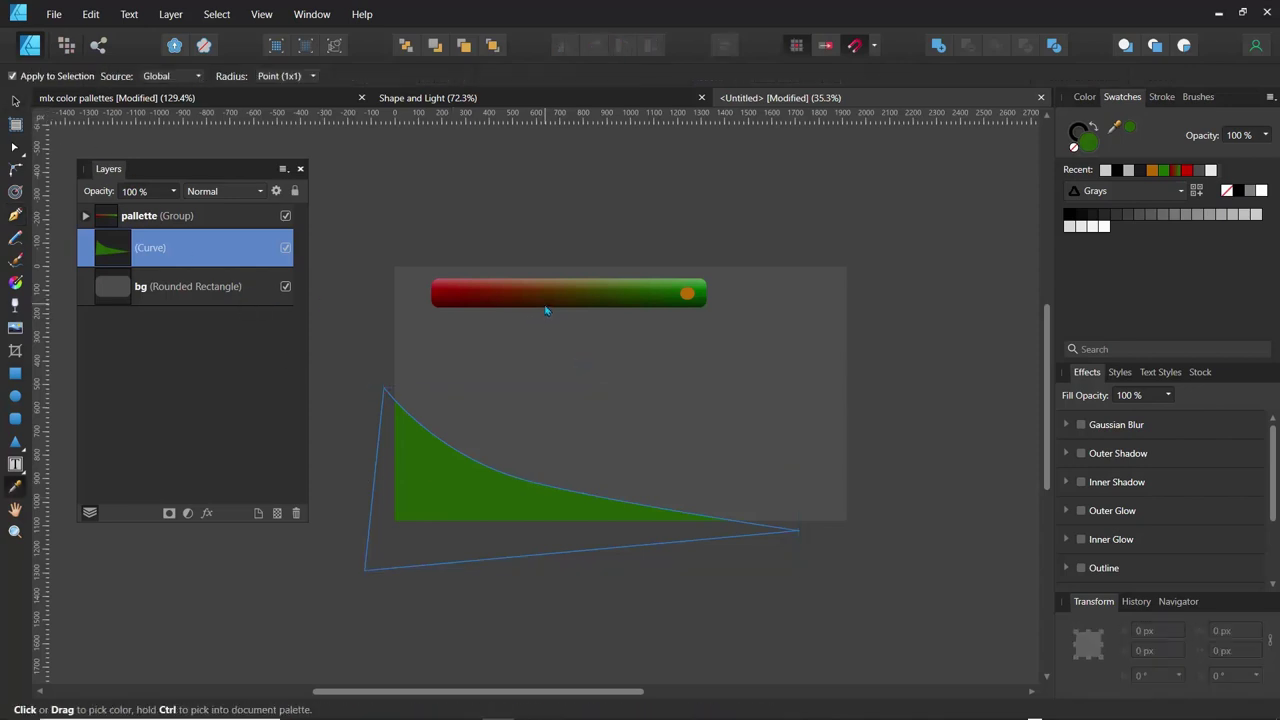
pyautogui.scroll(4, 545, 300)
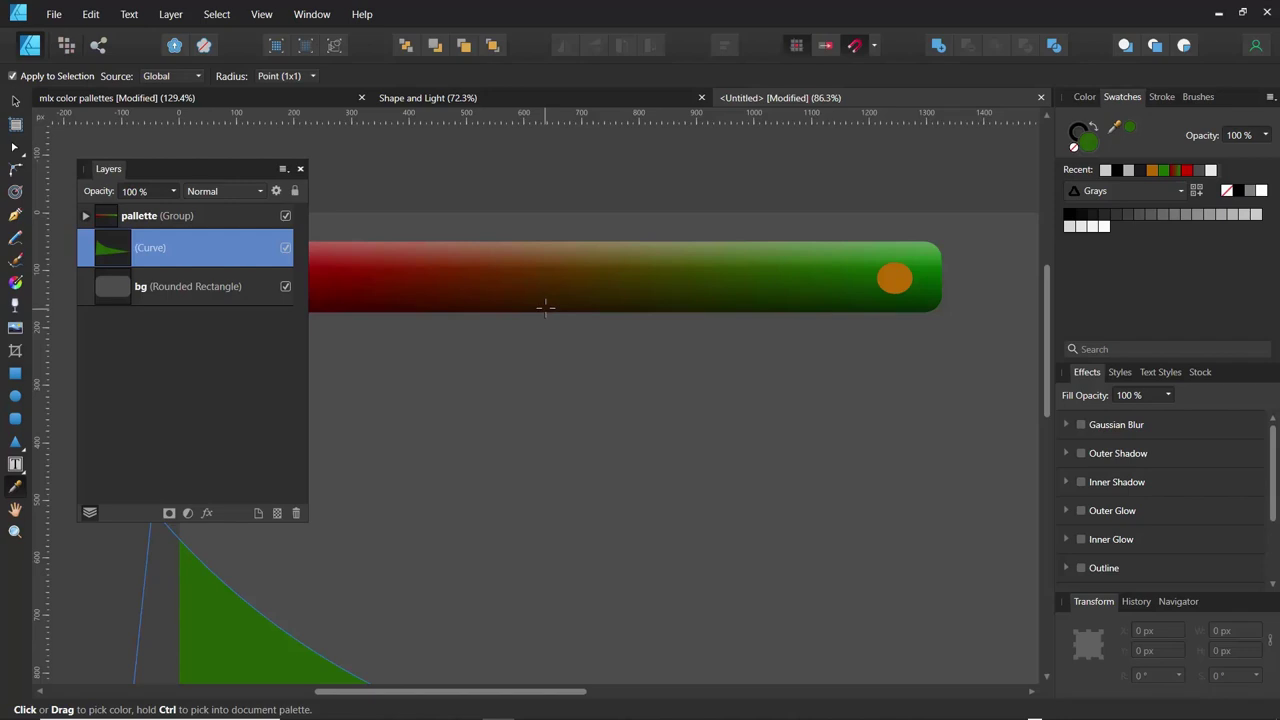
pyautogui.click(545, 305)
pyautogui.moveTo(480, 443); pyautogui.dragTo(517, 280)
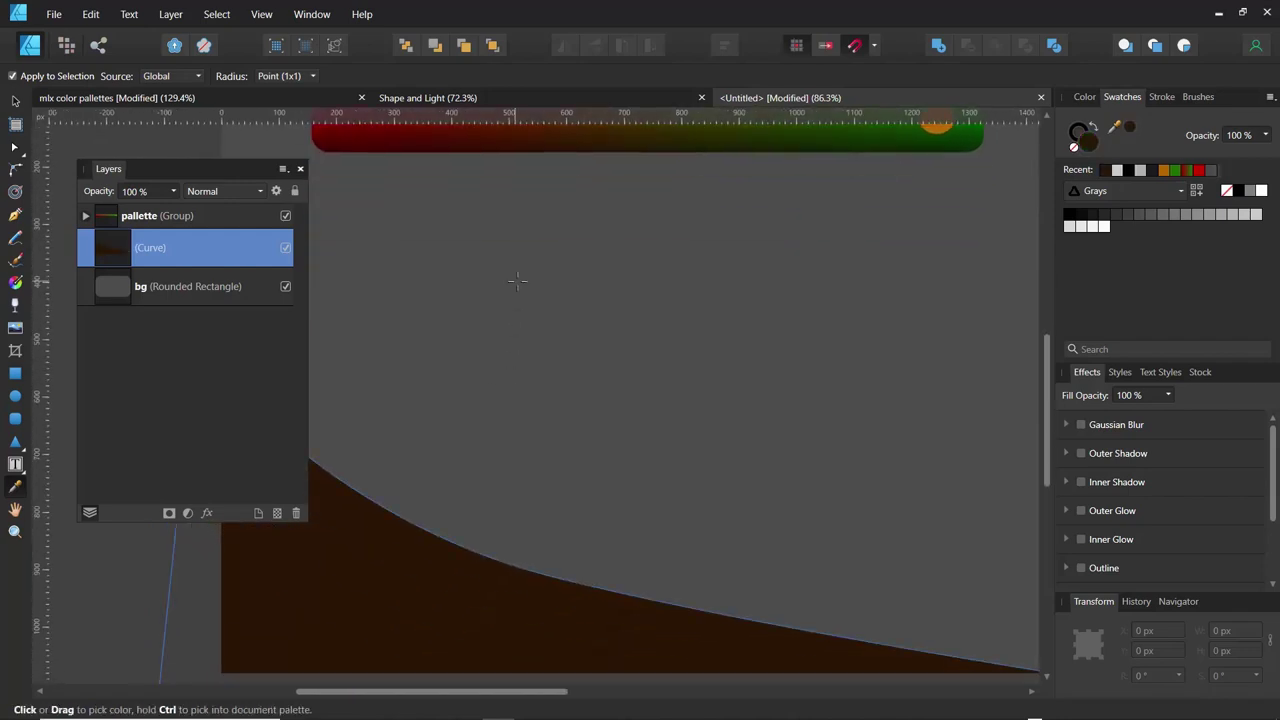
pyautogui.scroll(2, 705, 222)
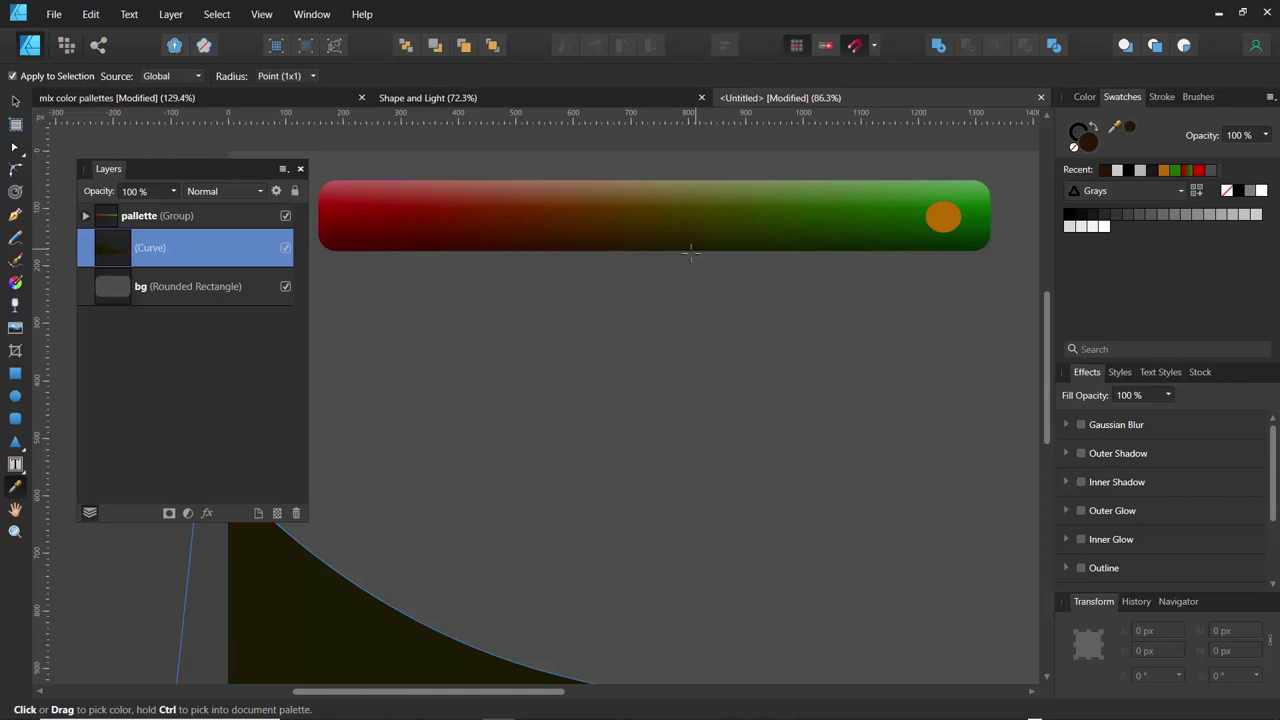
pyautogui.scroll(-3, 605, 375)
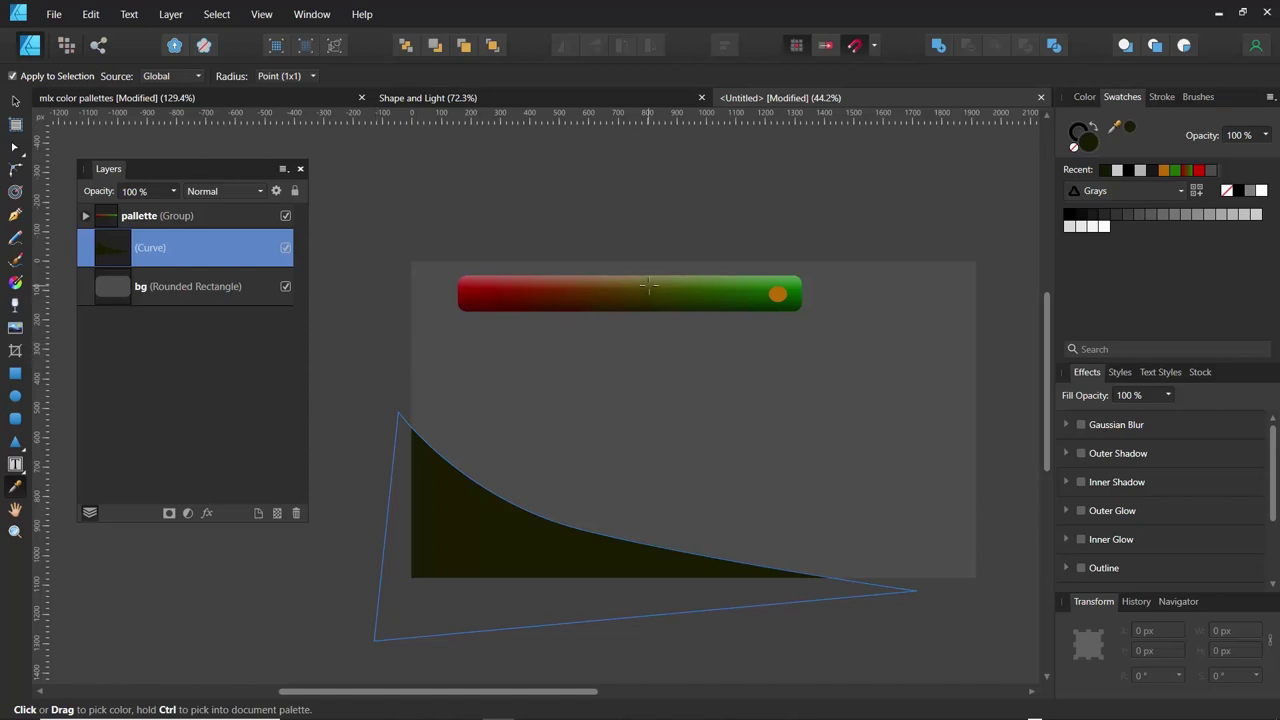
# Draw a rectangle about 2042 × 1138 px over the whole artboard, directly above the bg layer
pyautogui.press('v')
pyautogui.click(376, 348)
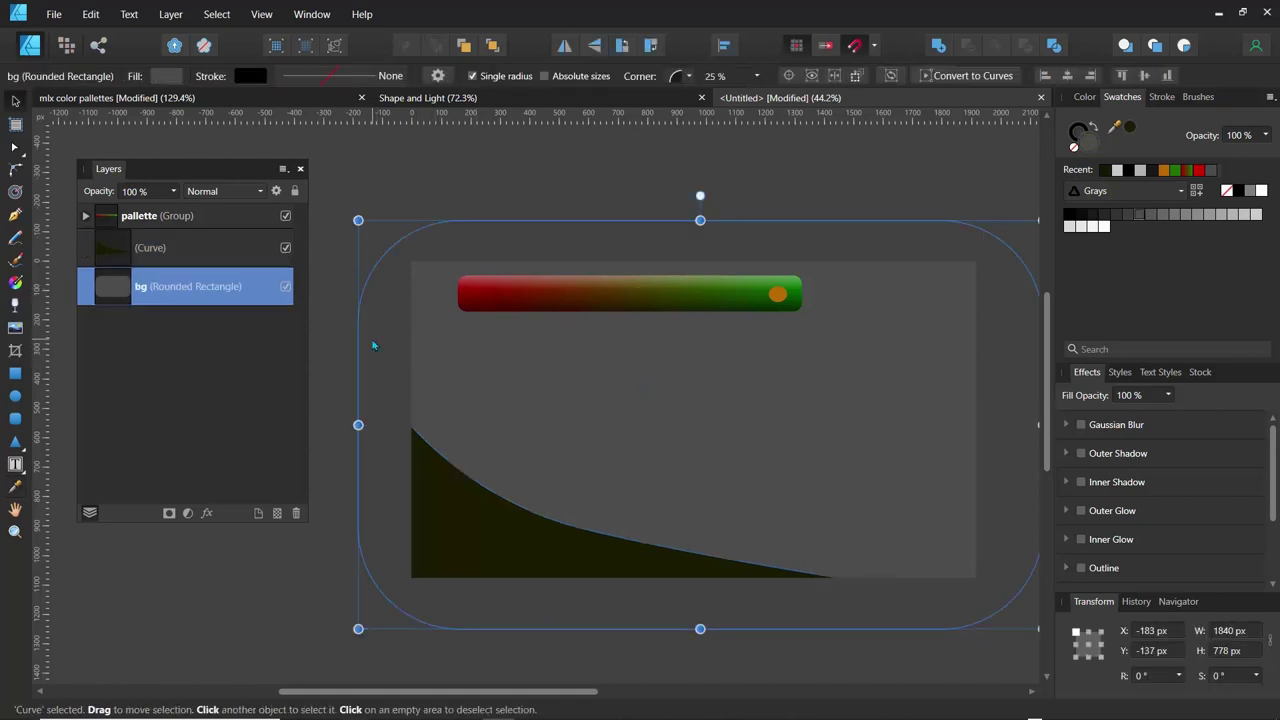
pyautogui.click(15, 373)
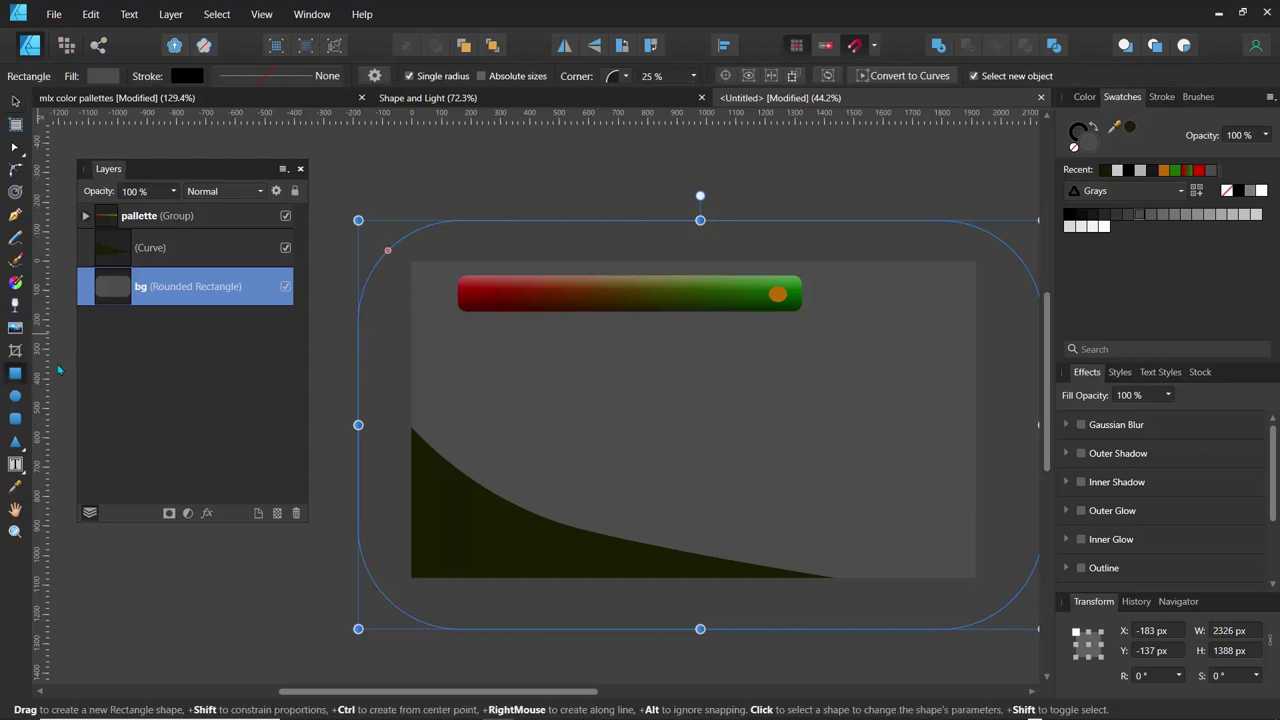
pyautogui.moveTo(394, 256); pyautogui.dragTo(996, 590)
# Fill the new rectangle with a light olive green sampled from the upper edge of the gradient bar, just right of its middle
pyautogui.press('i')
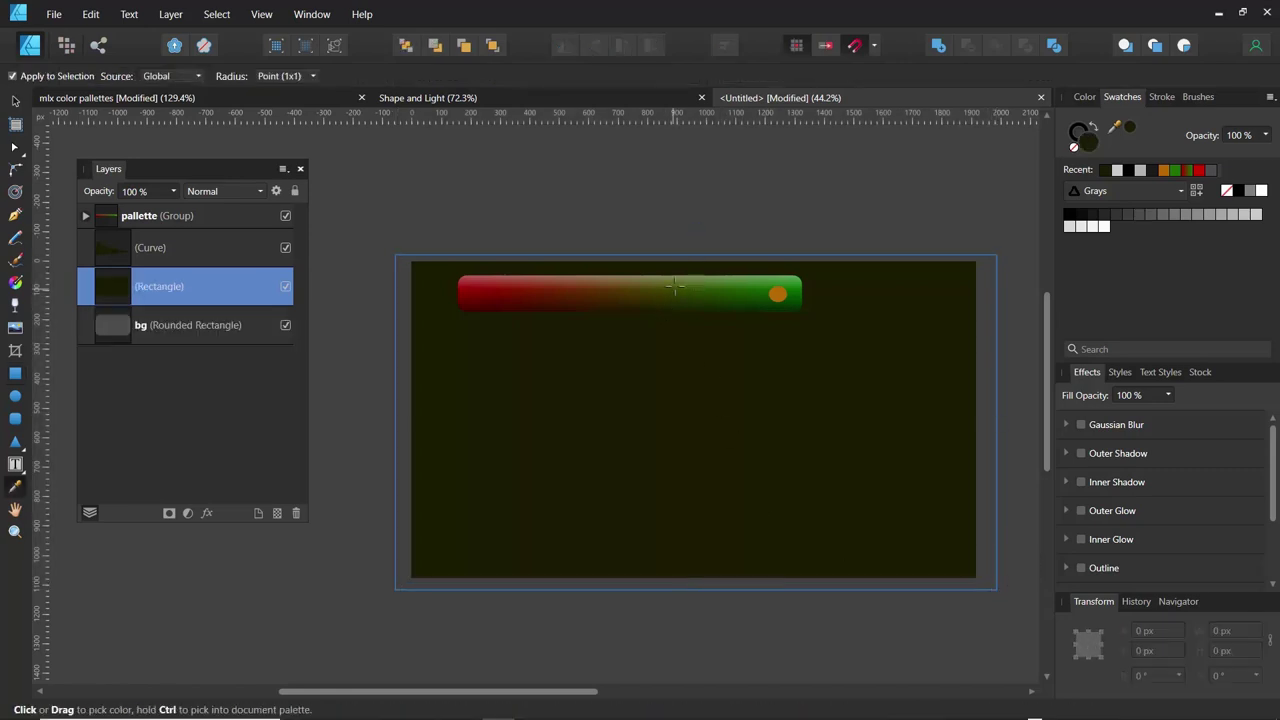
pyautogui.moveTo(676, 281); pyautogui.dragTo(676, 281)
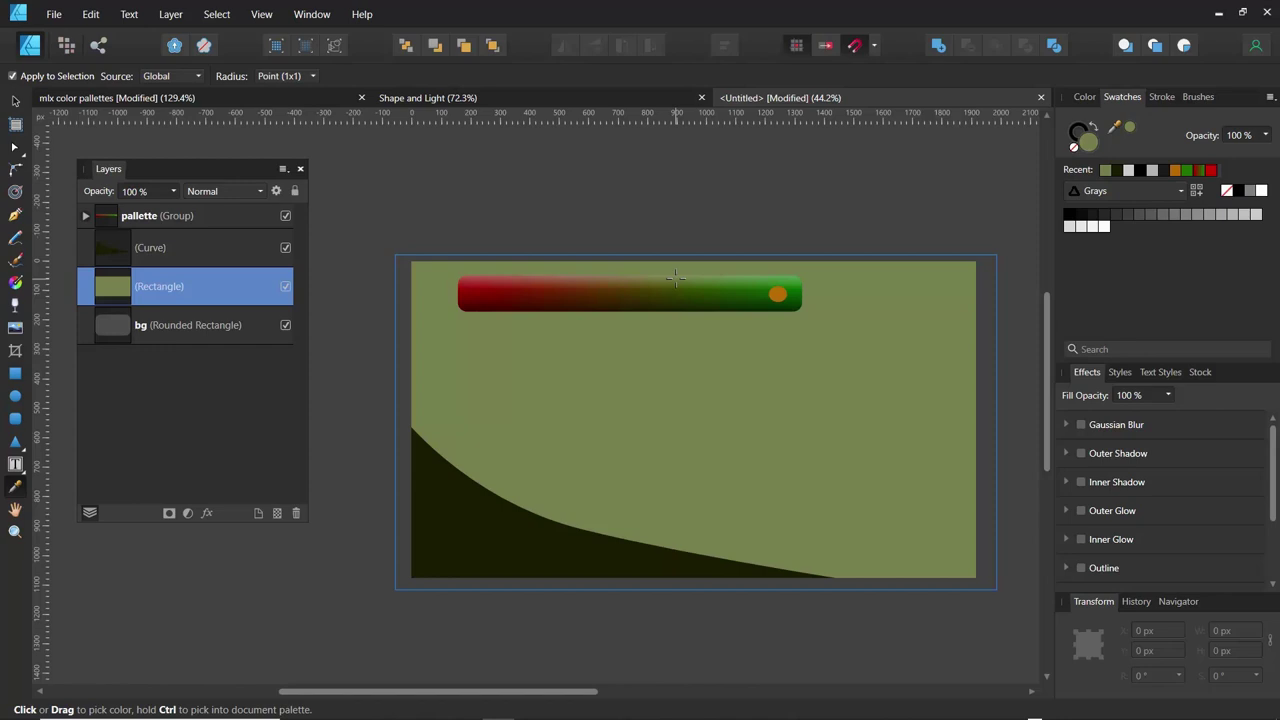
pyautogui.scroll(3, 676, 281)
pyautogui.scroll(-1, 676, 281)
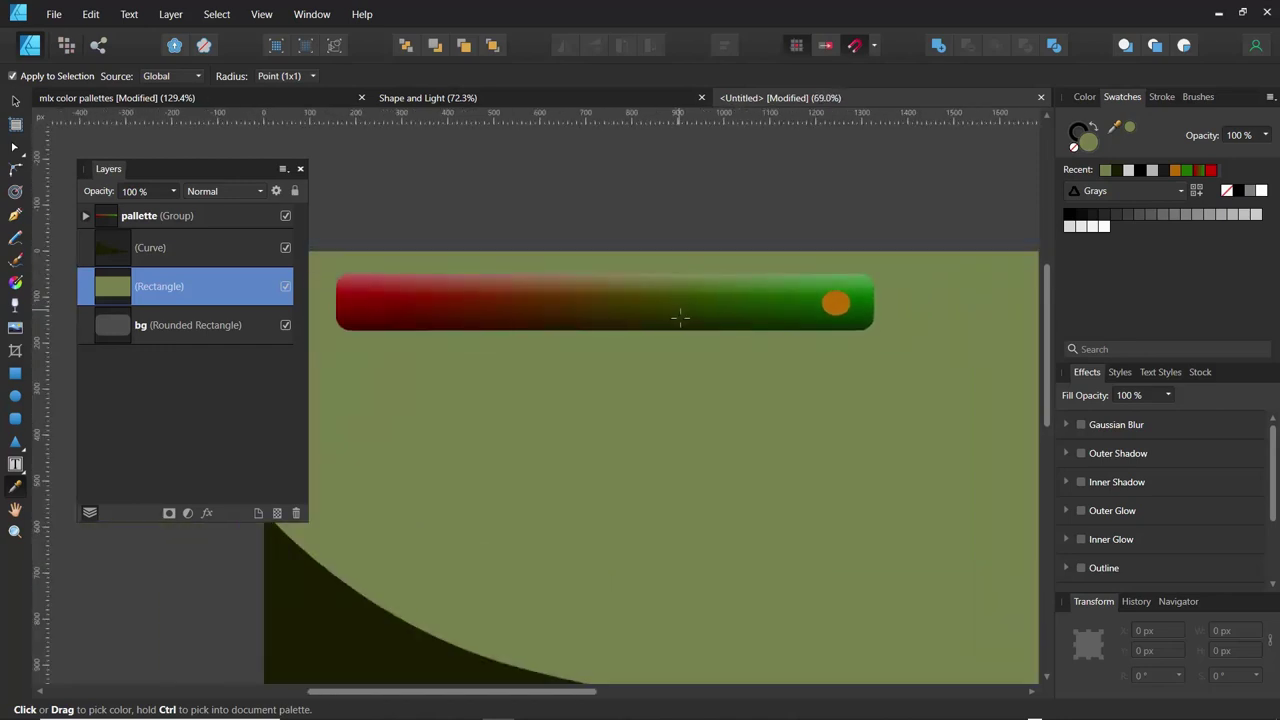
pyautogui.moveTo(678, 320); pyautogui.dragTo(700, 277)
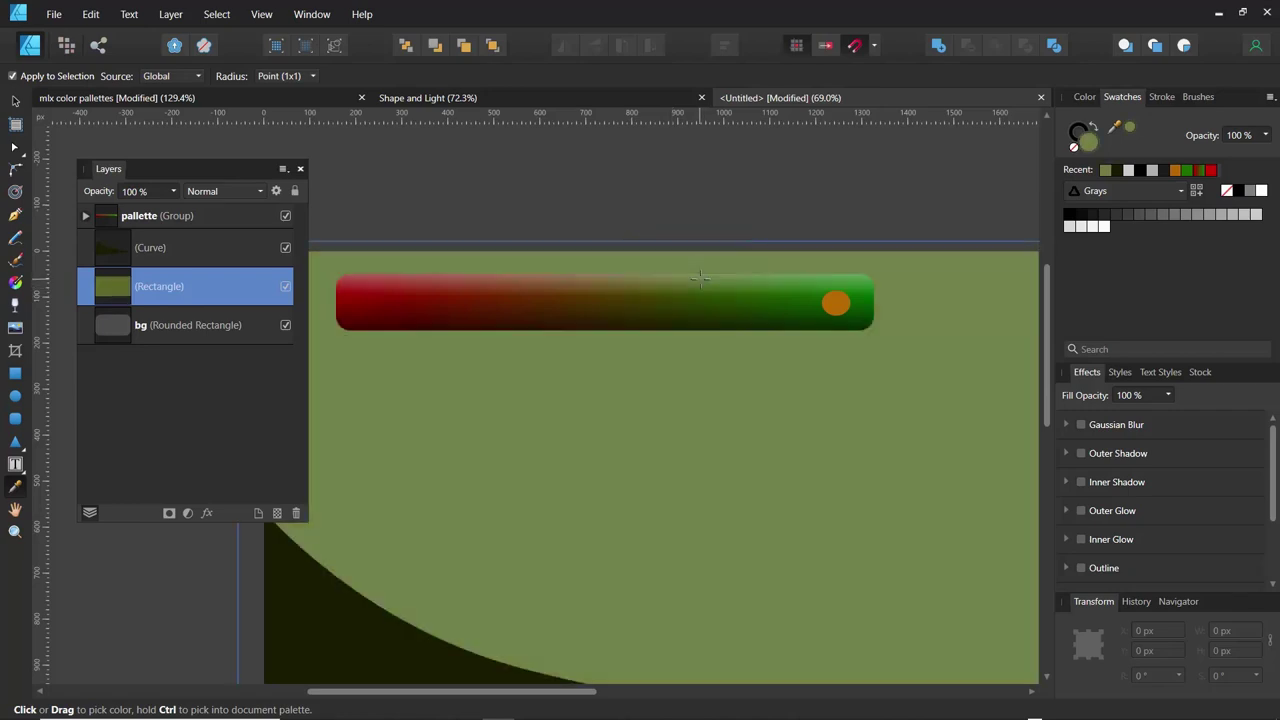
pyautogui.hotkey('ctrl', '0')
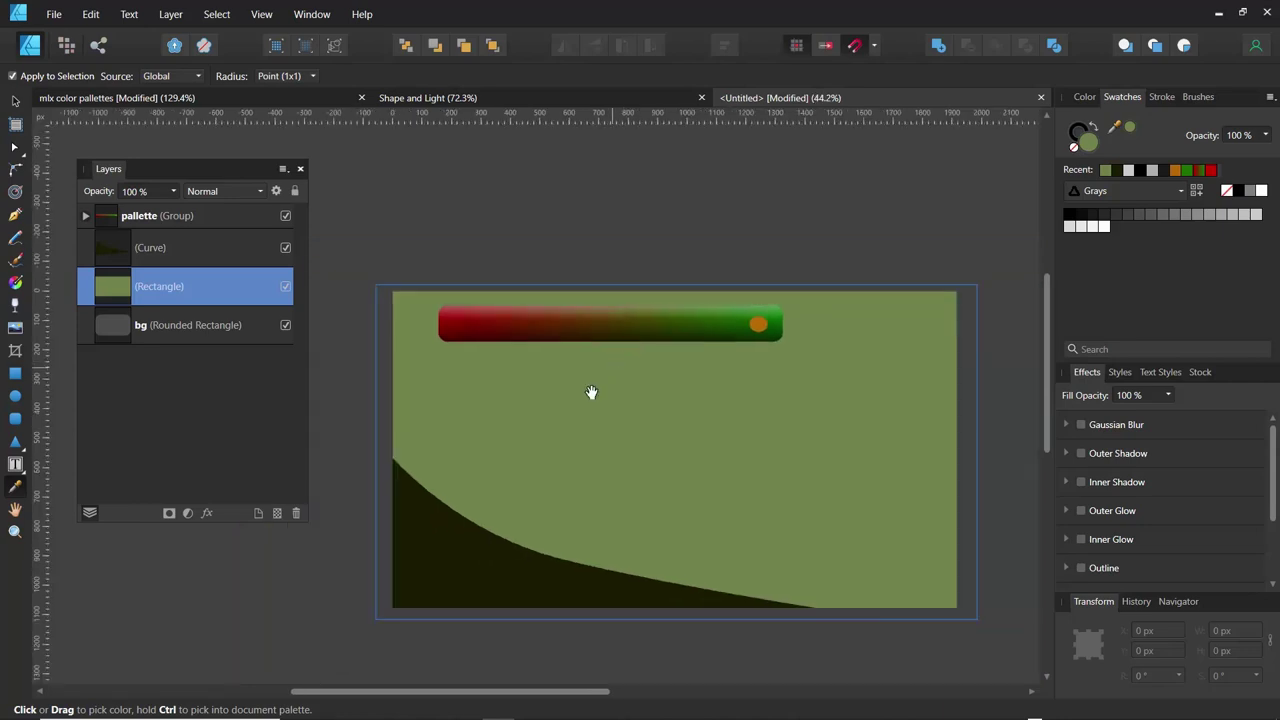
pyautogui.moveTo(591, 392); pyautogui.dragTo(594, 366)
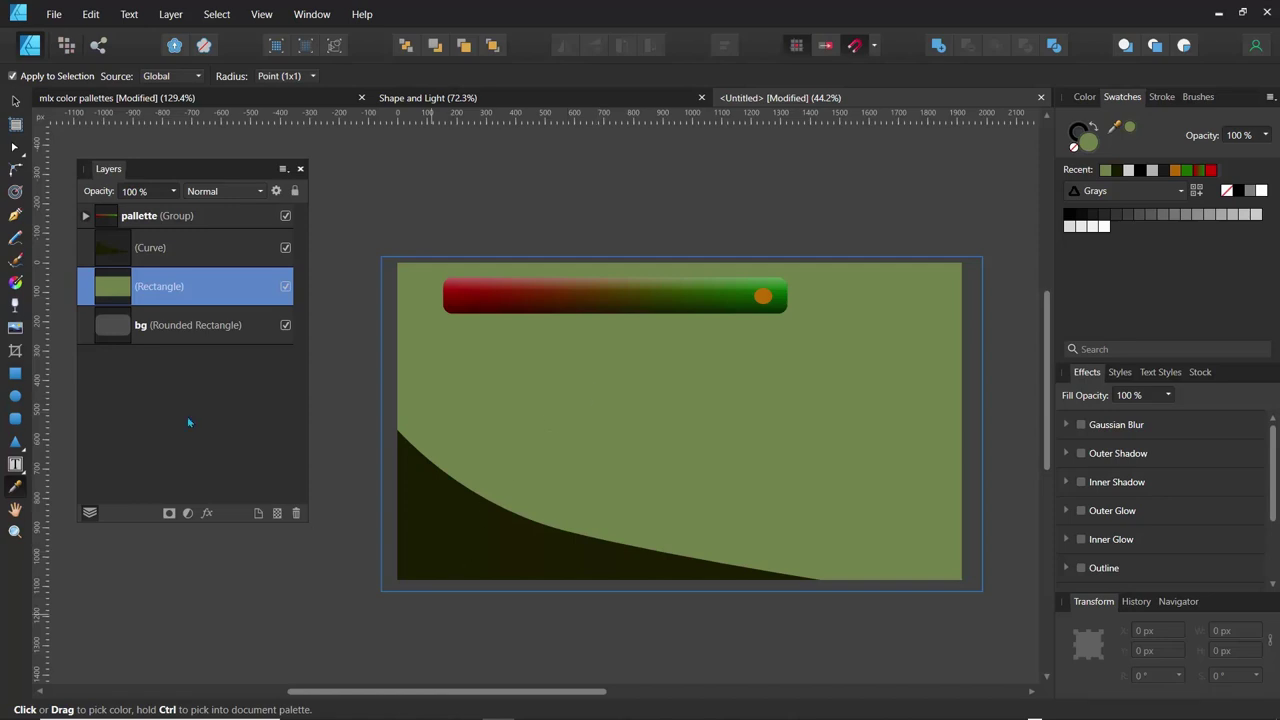
# Draw a tall rounded rectangle about 321 × 1388 px near the artboard's right side, extending past its upper and lower edges
pyautogui.click(16, 419)
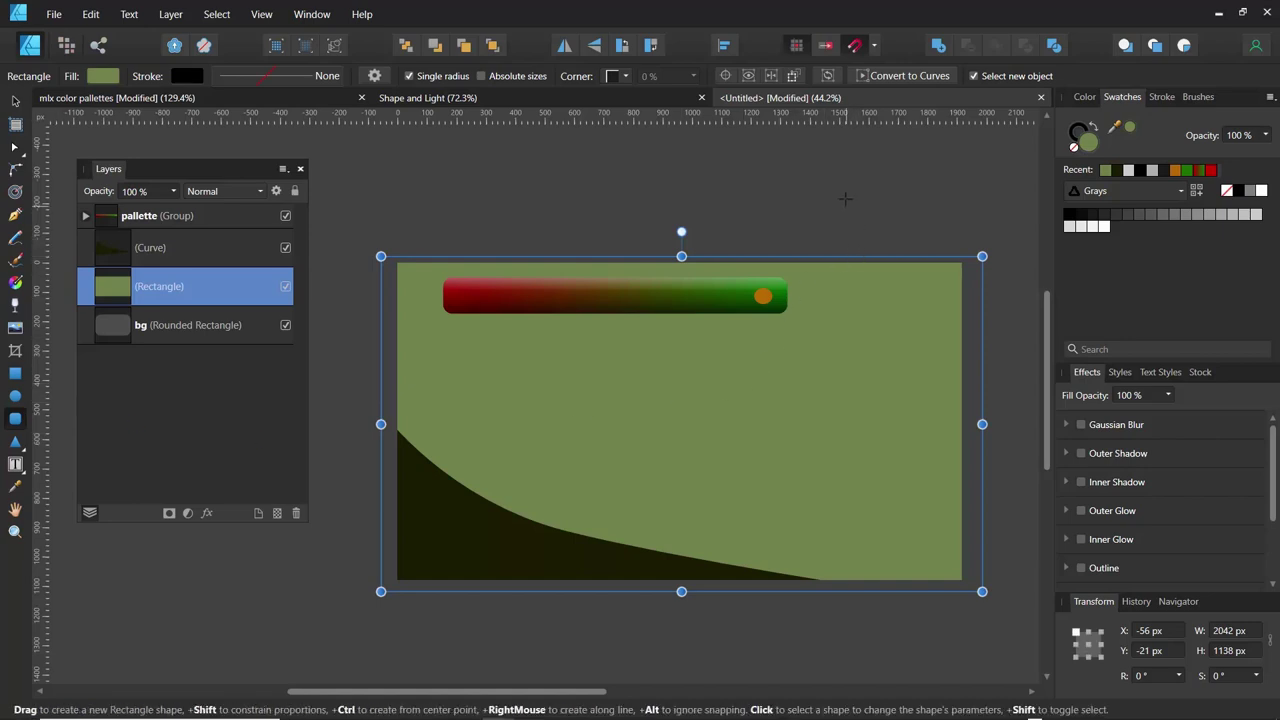
pyautogui.moveTo(845, 199); pyautogui.dragTo(938, 605)
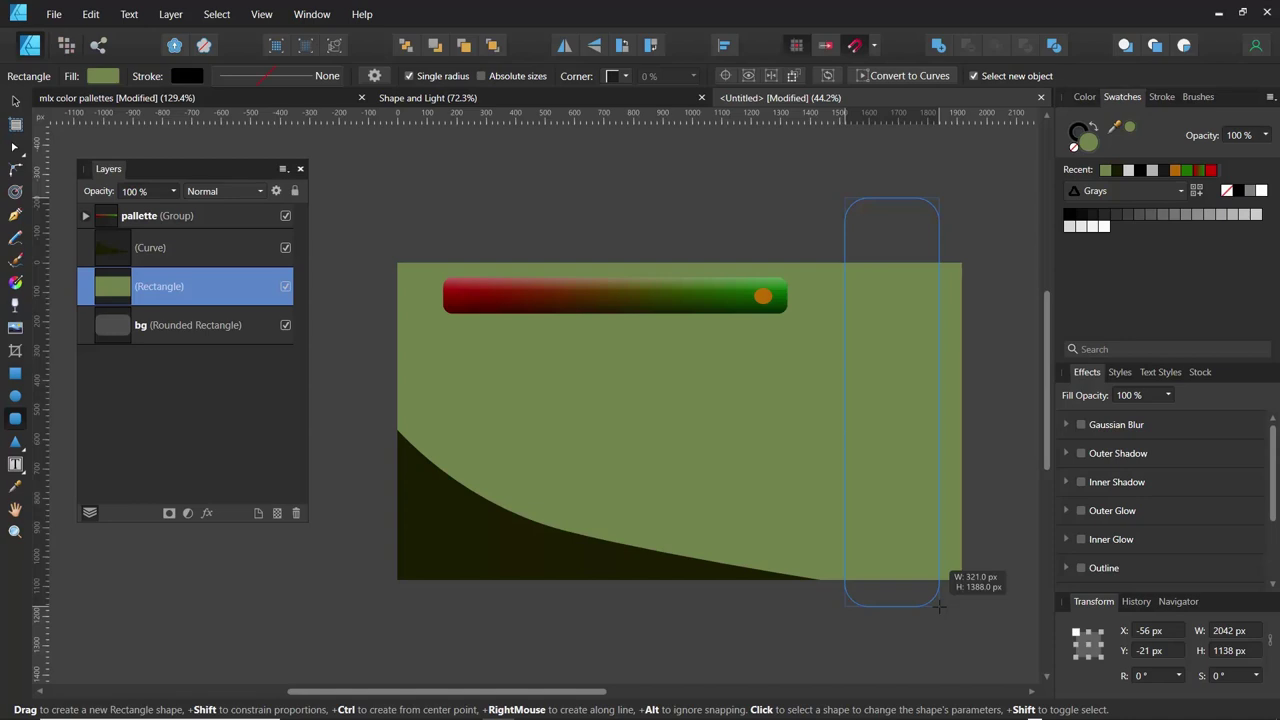
pyautogui.moveTo(938, 605); pyautogui.dragTo(938, 605)
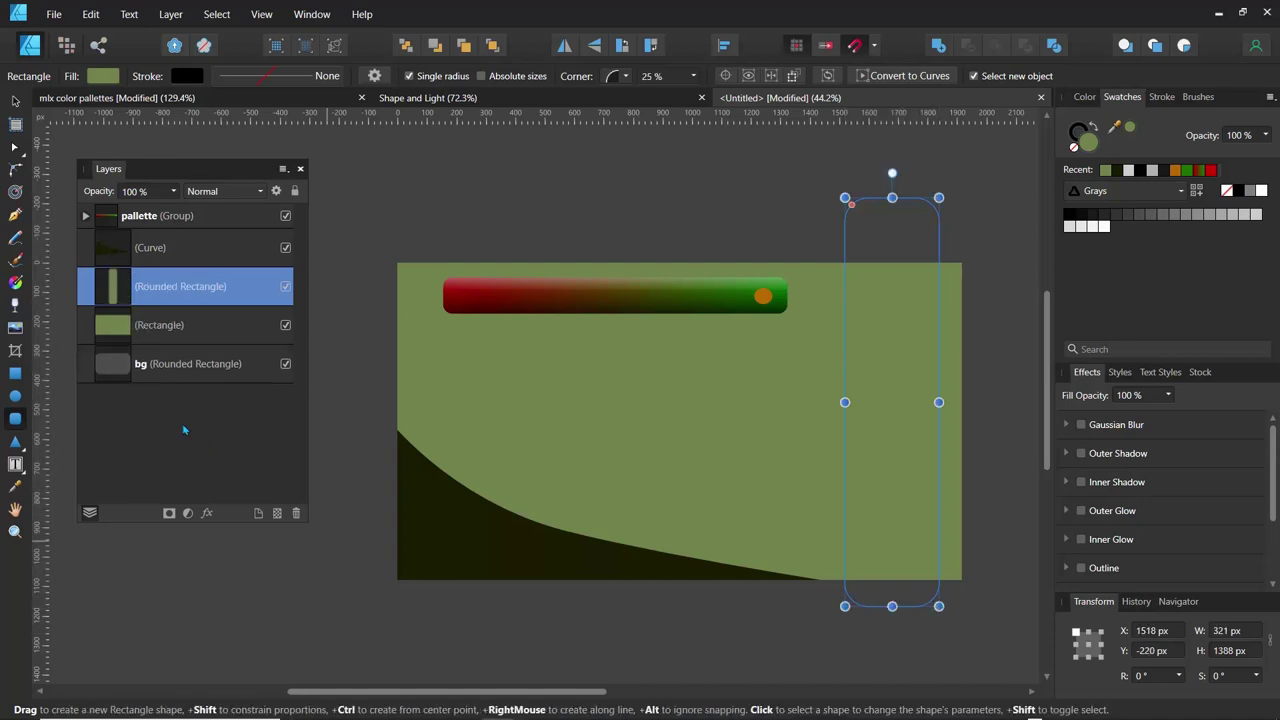
# Fill the tall rounded rectangle with a dark red-brown sampled from the lower edge of the gradient bar's red half
pyautogui.click(620, 315)
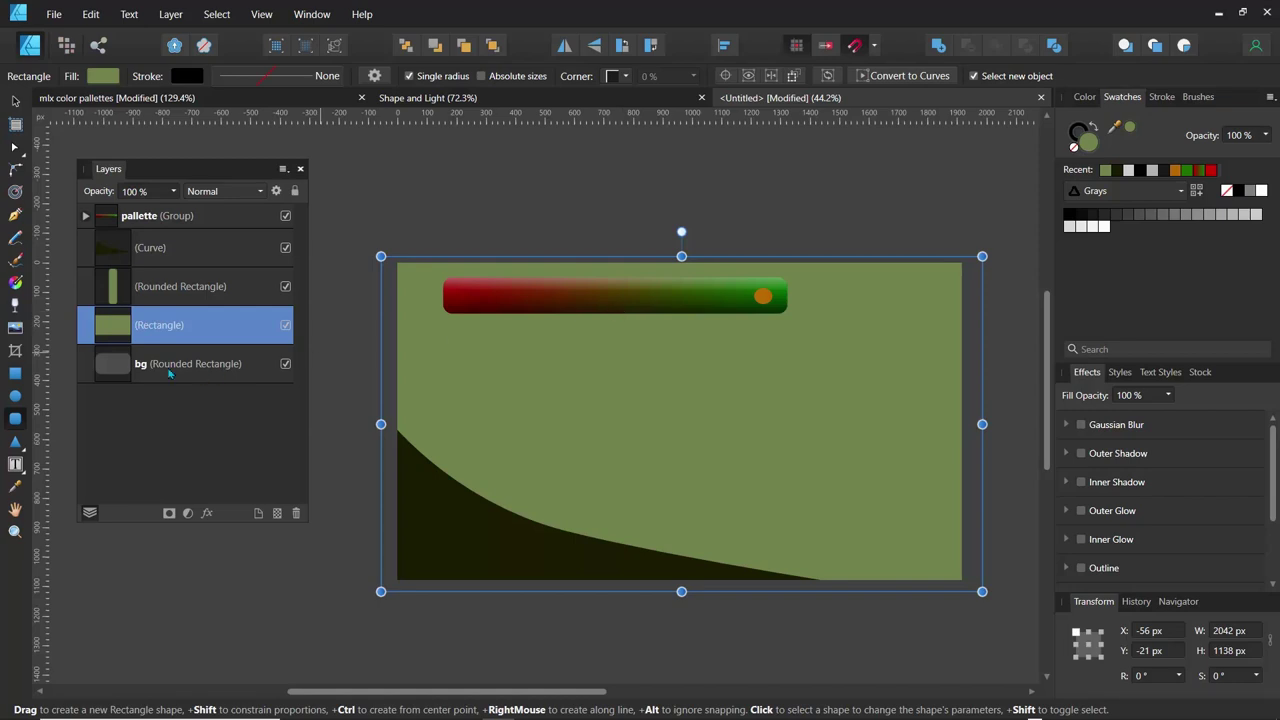
pyautogui.click(119, 290)
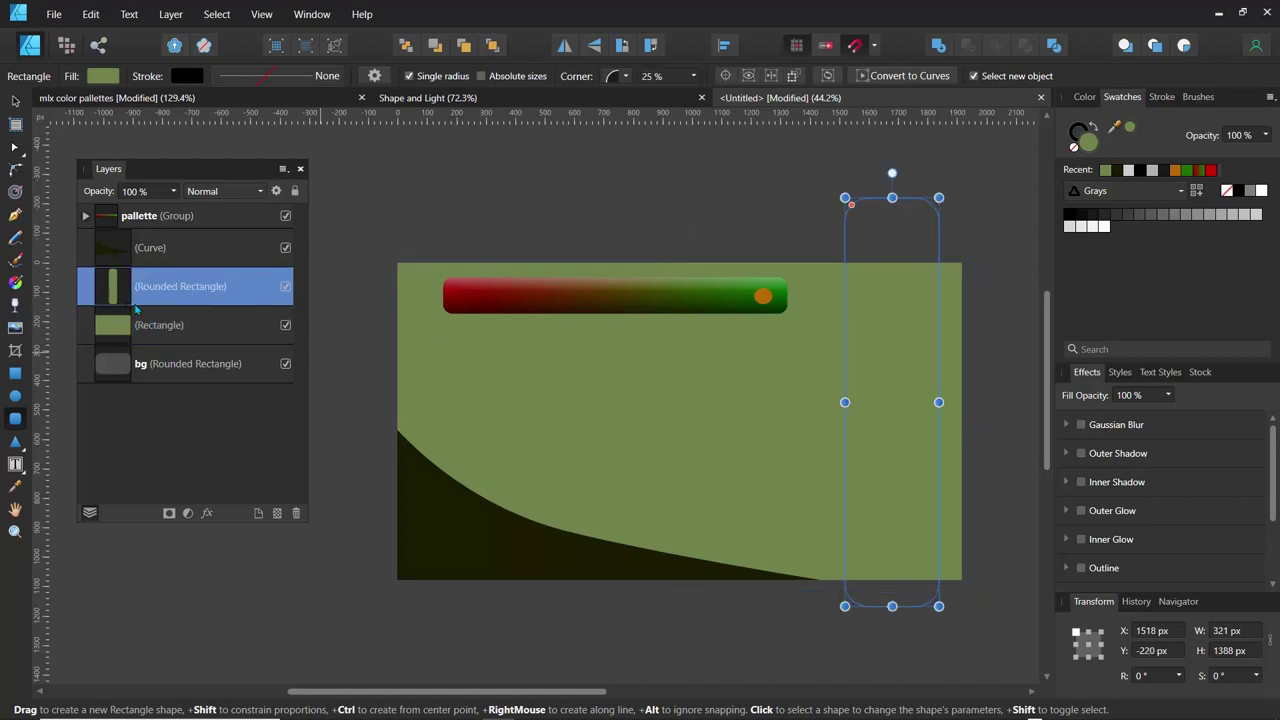
pyautogui.click(15, 487)
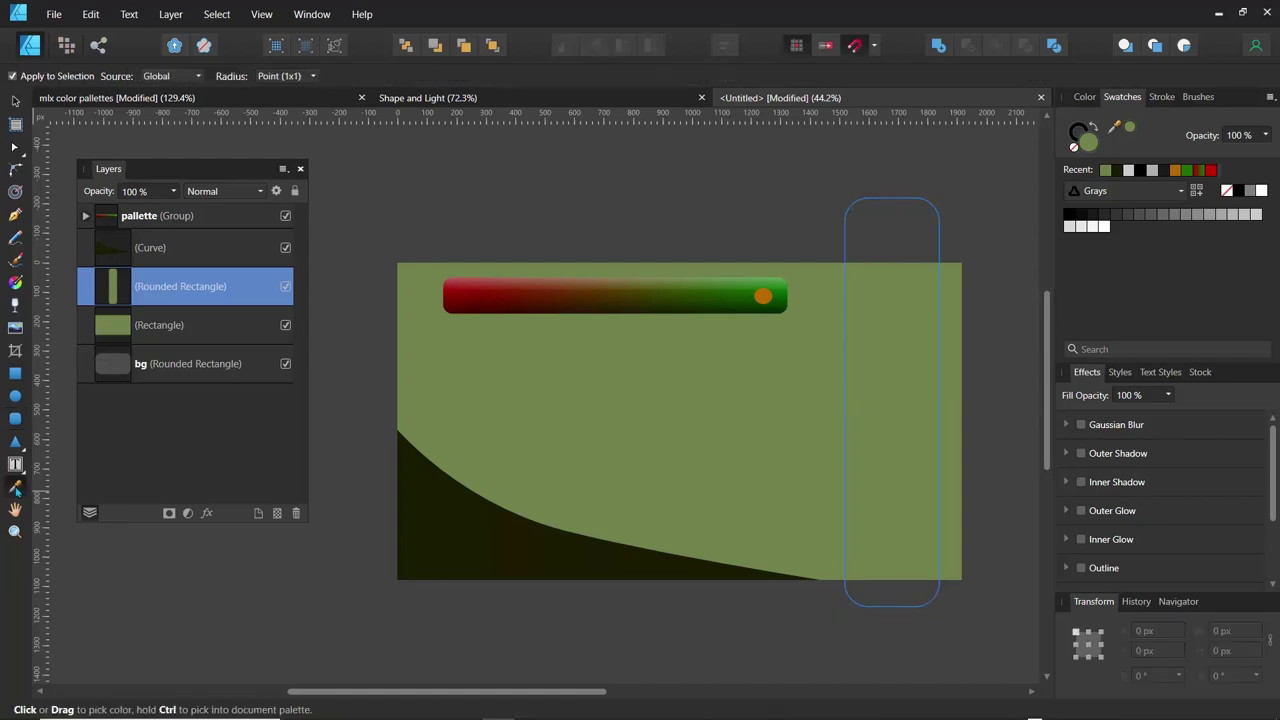
pyautogui.click(572, 308)
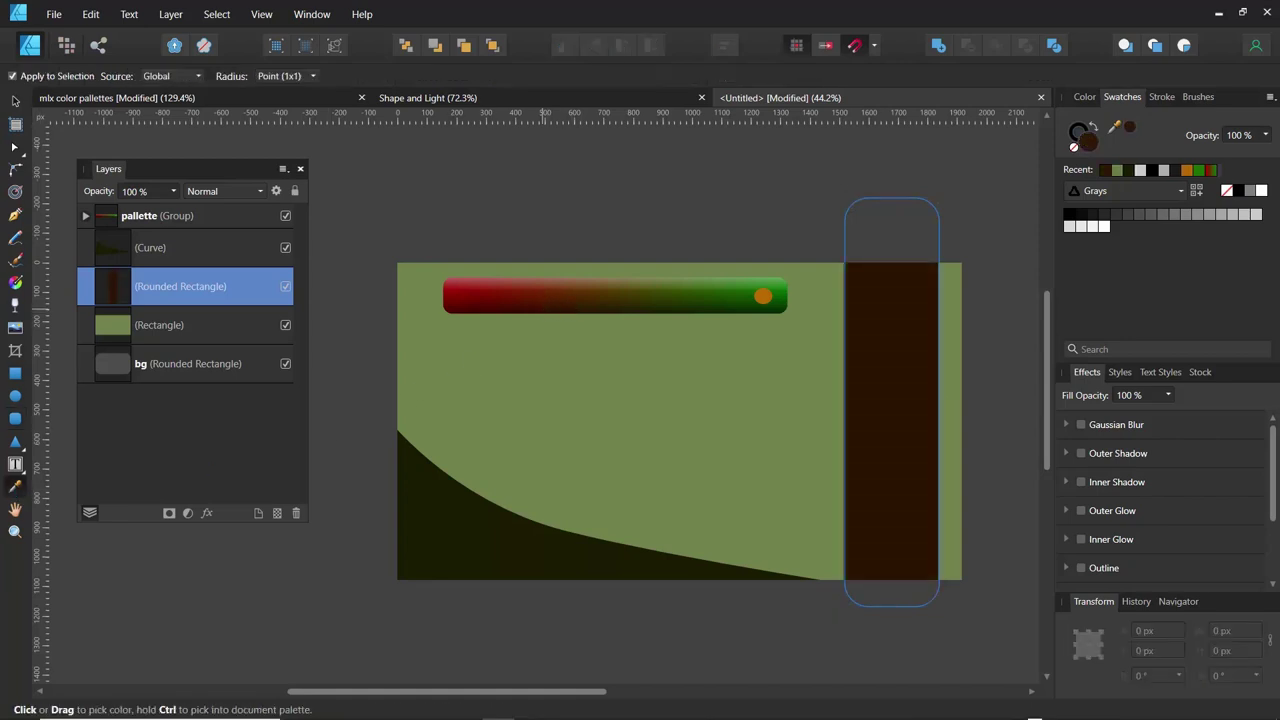
pyautogui.moveTo(543, 309); pyautogui.dragTo(538, 310)
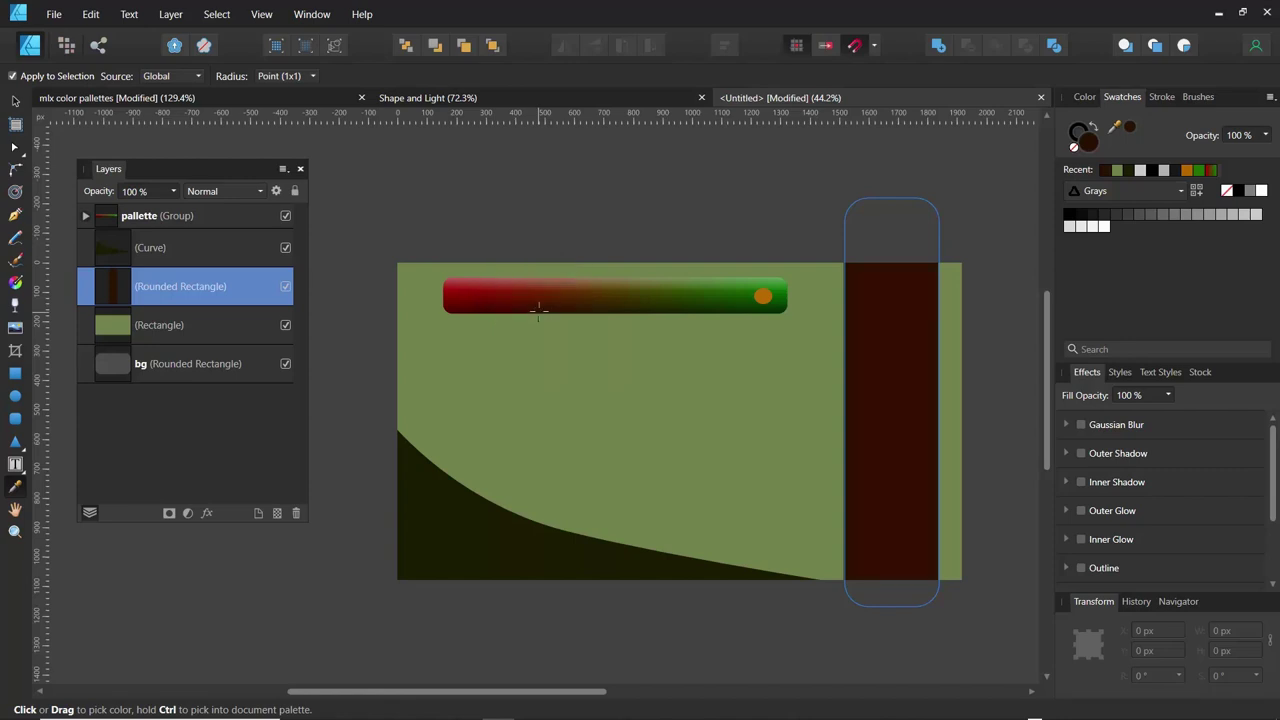
# Clear the selection and draw a narrower rounded rectangle about 131 × 1338 px to the left of the wide trunk
pyautogui.press('v')
pyautogui.click(766, 217)
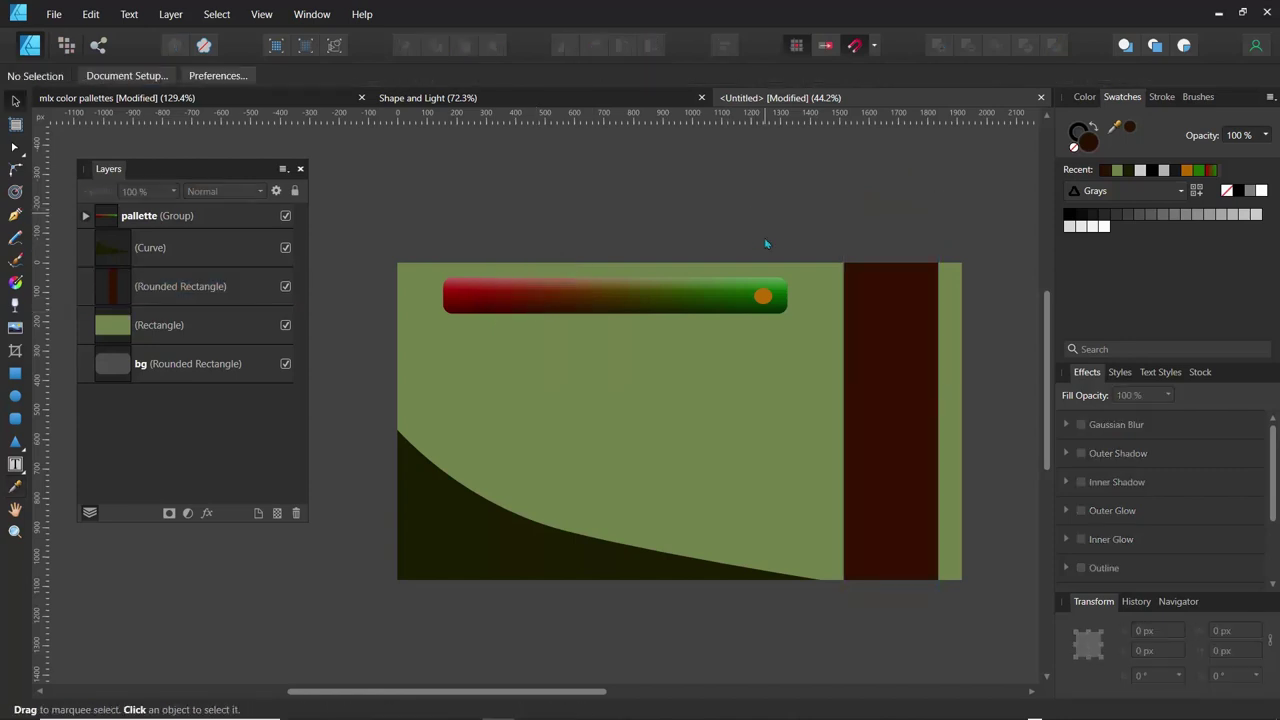
pyautogui.click(878, 417)
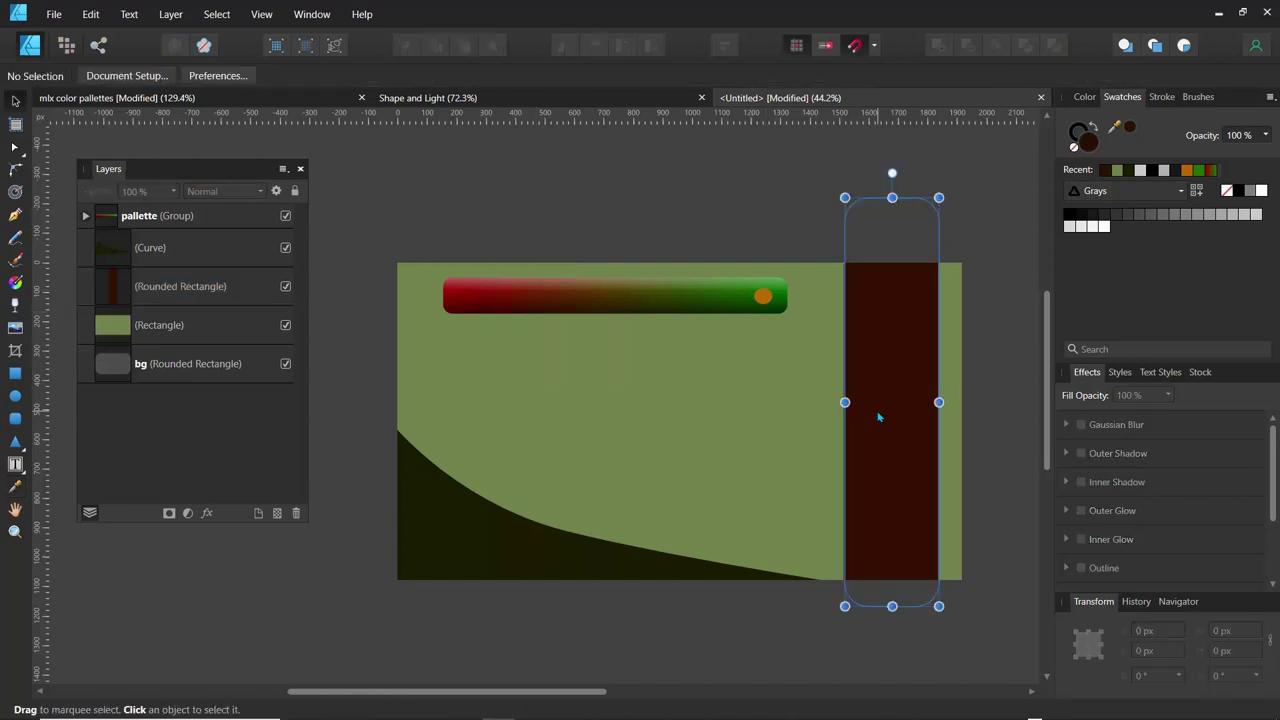
pyautogui.click(737, 237)
pyautogui.click(546, 192)
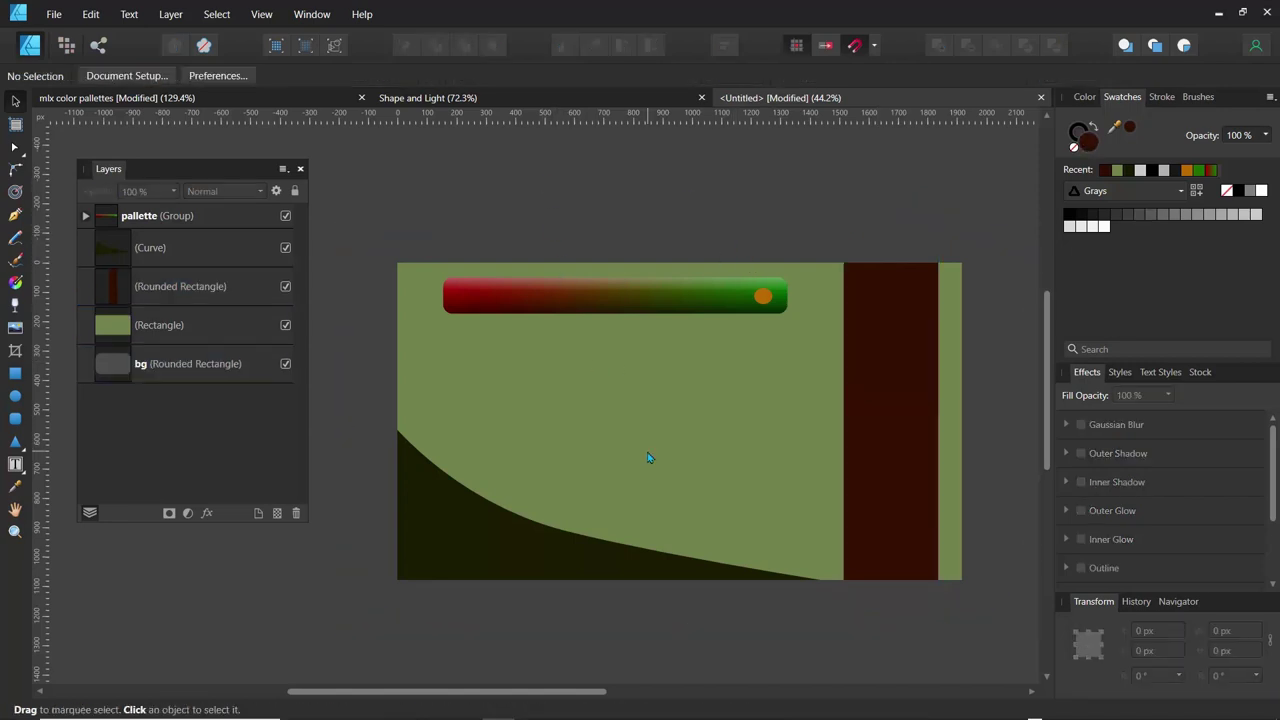
pyautogui.press('i')
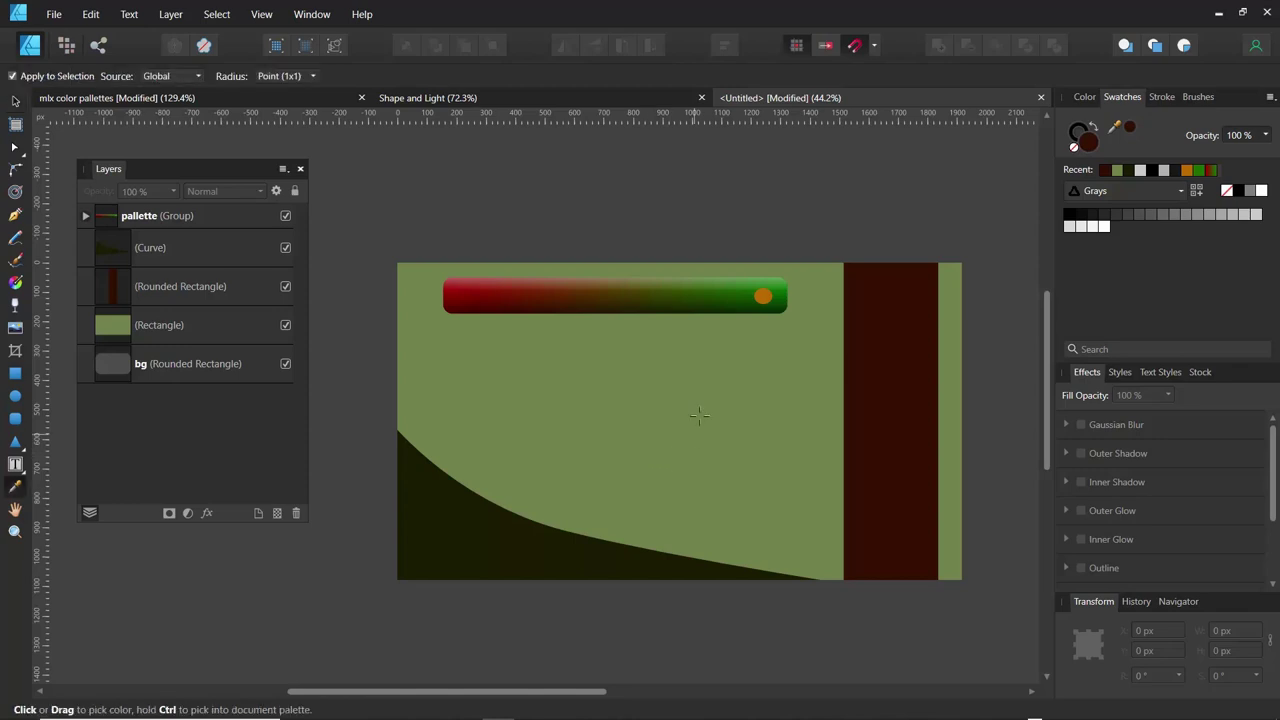
pyautogui.click(15, 418)
pyautogui.moveTo(779, 237); pyautogui.dragTo(816, 629)
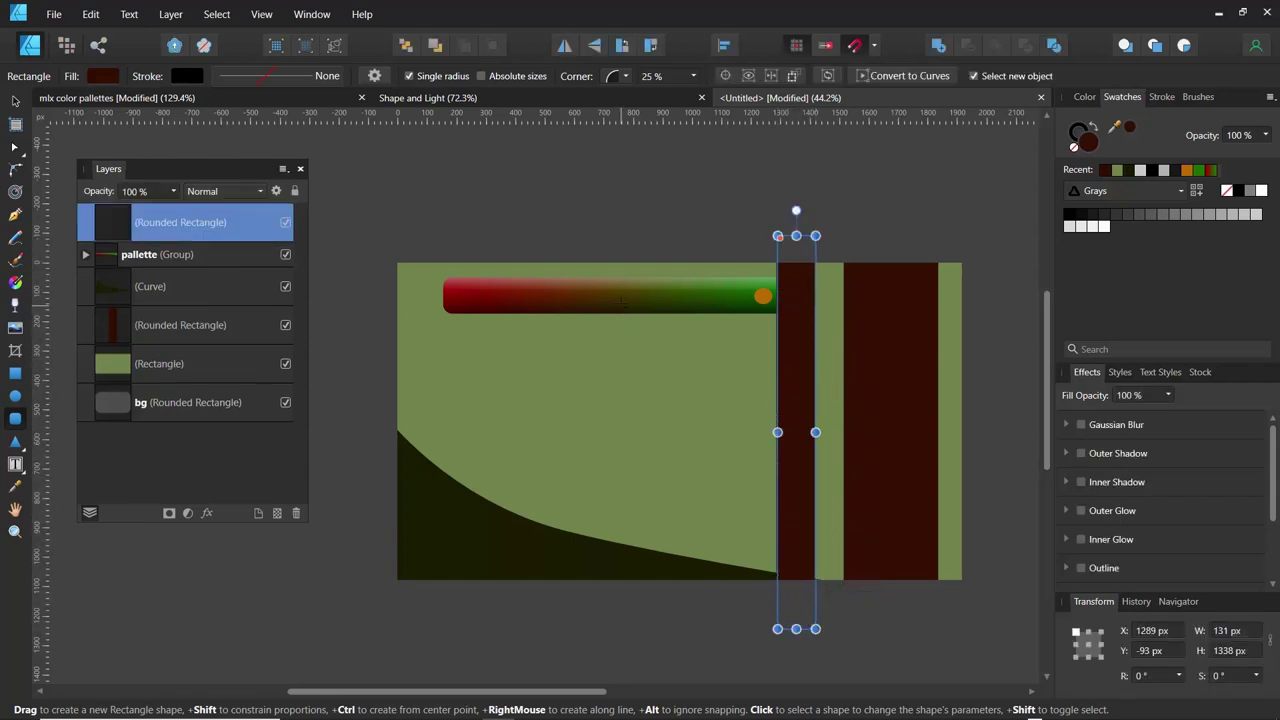
# Recolour the wide rounded rectangle with a very dark brown sampled near the lower edge of the gradient bar's middle
pyautogui.click(621, 301)
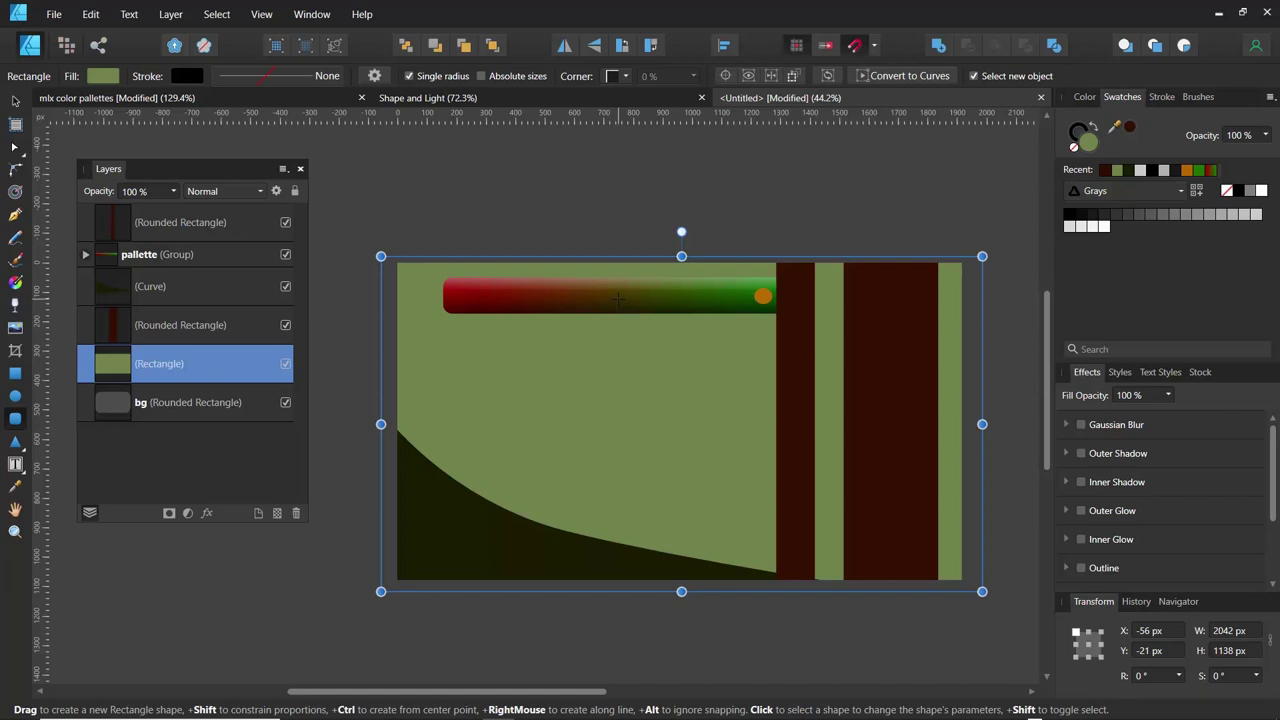
pyautogui.press('i')
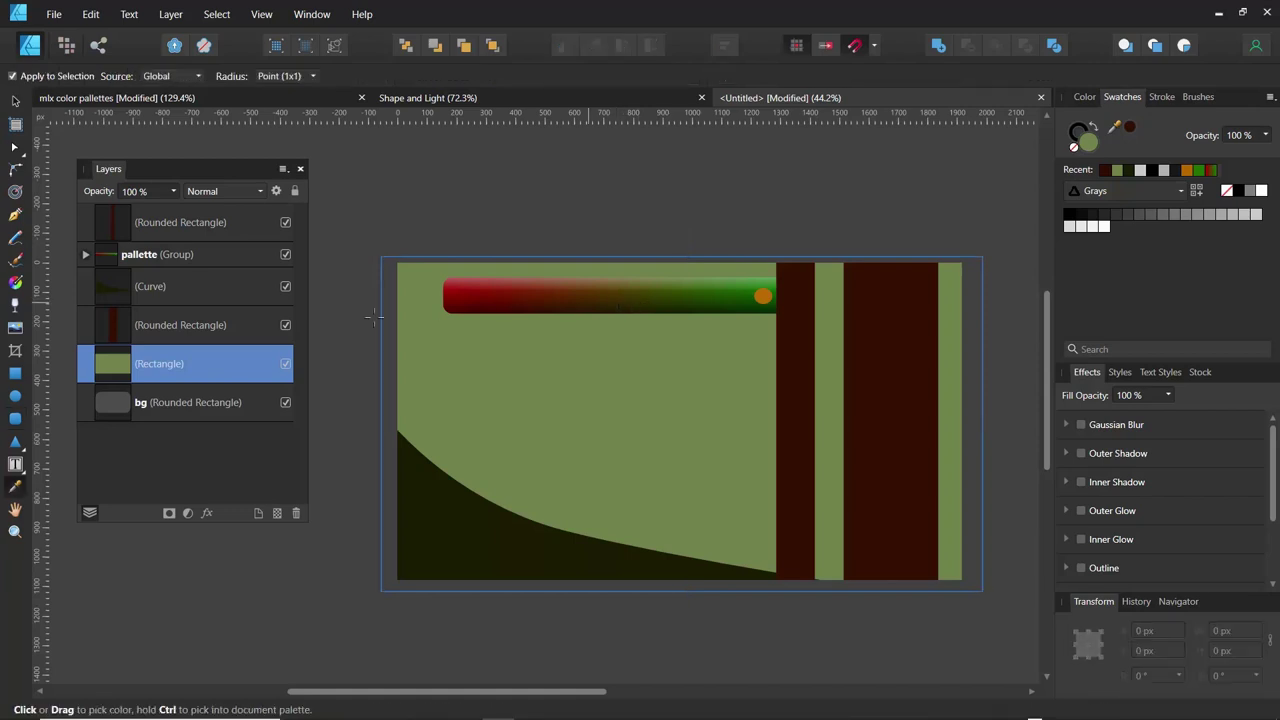
pyautogui.click(113, 326)
pyautogui.click(643, 303)
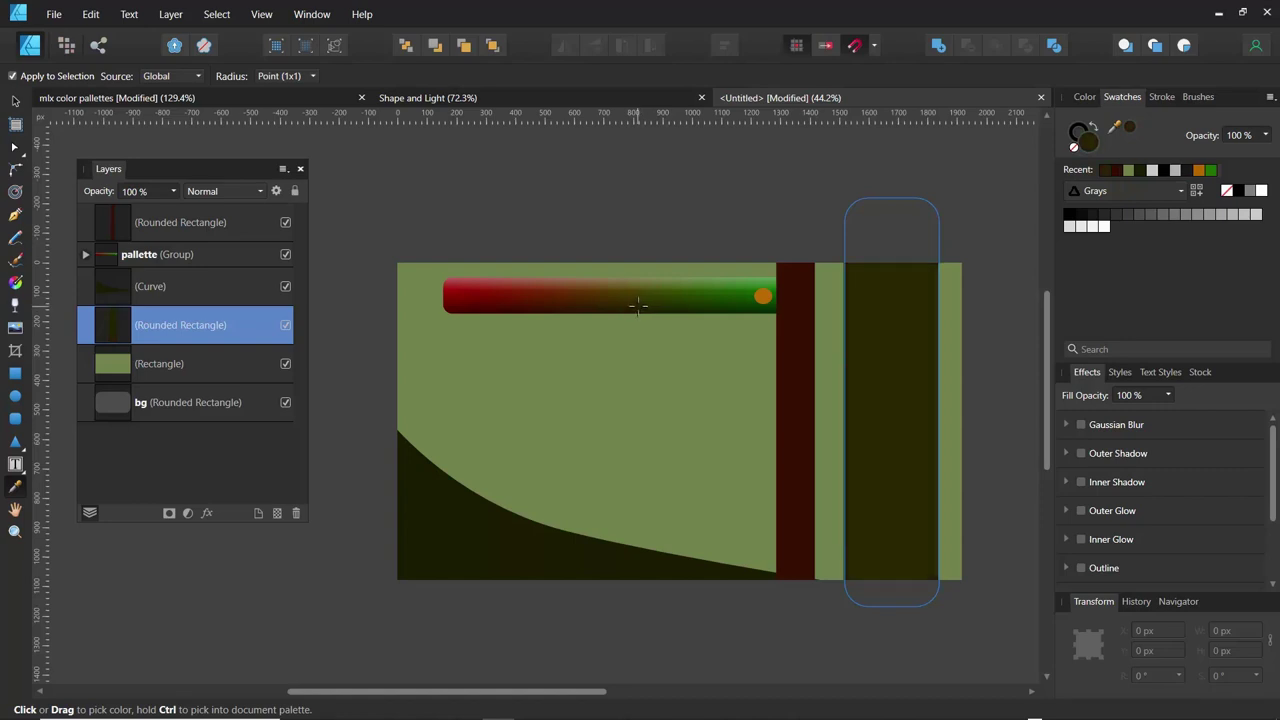
pyautogui.click(630, 310)
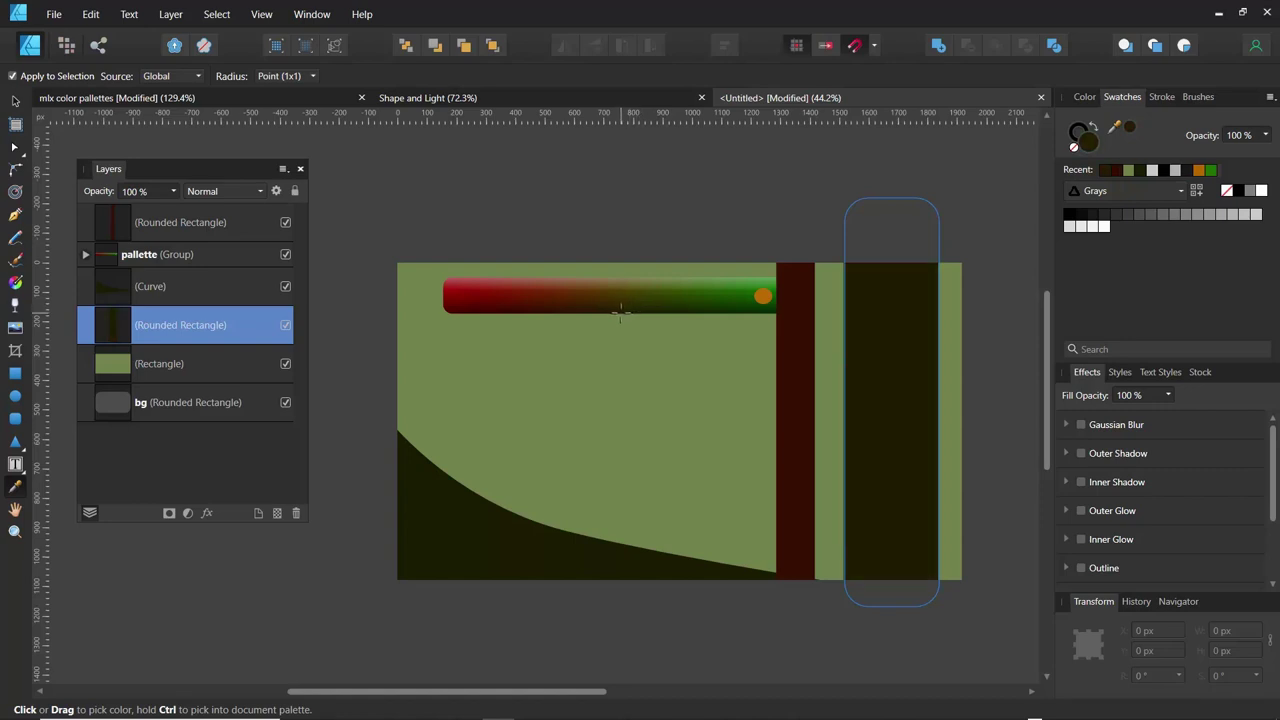
# Recolour the narrow rounded rectangle with a slightly lighter dark brown sampled from the gradient bar just left of its middle
pyautogui.press('v')
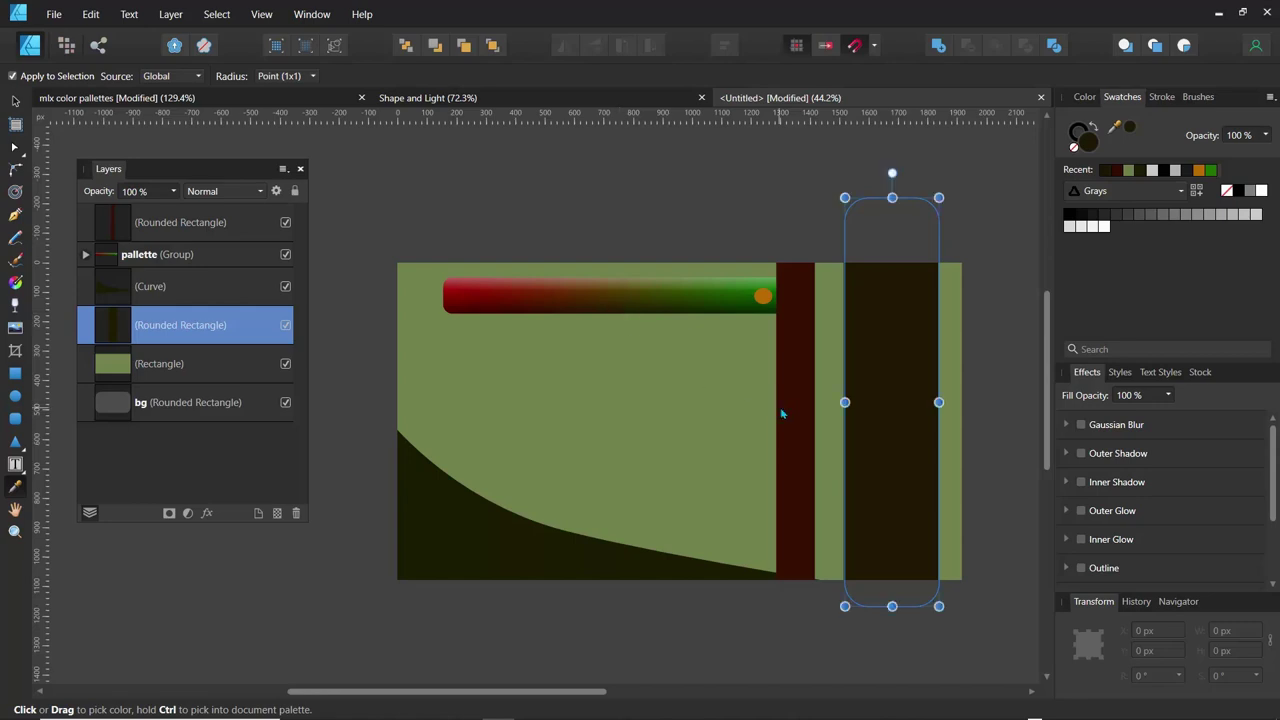
pyautogui.click(792, 415)
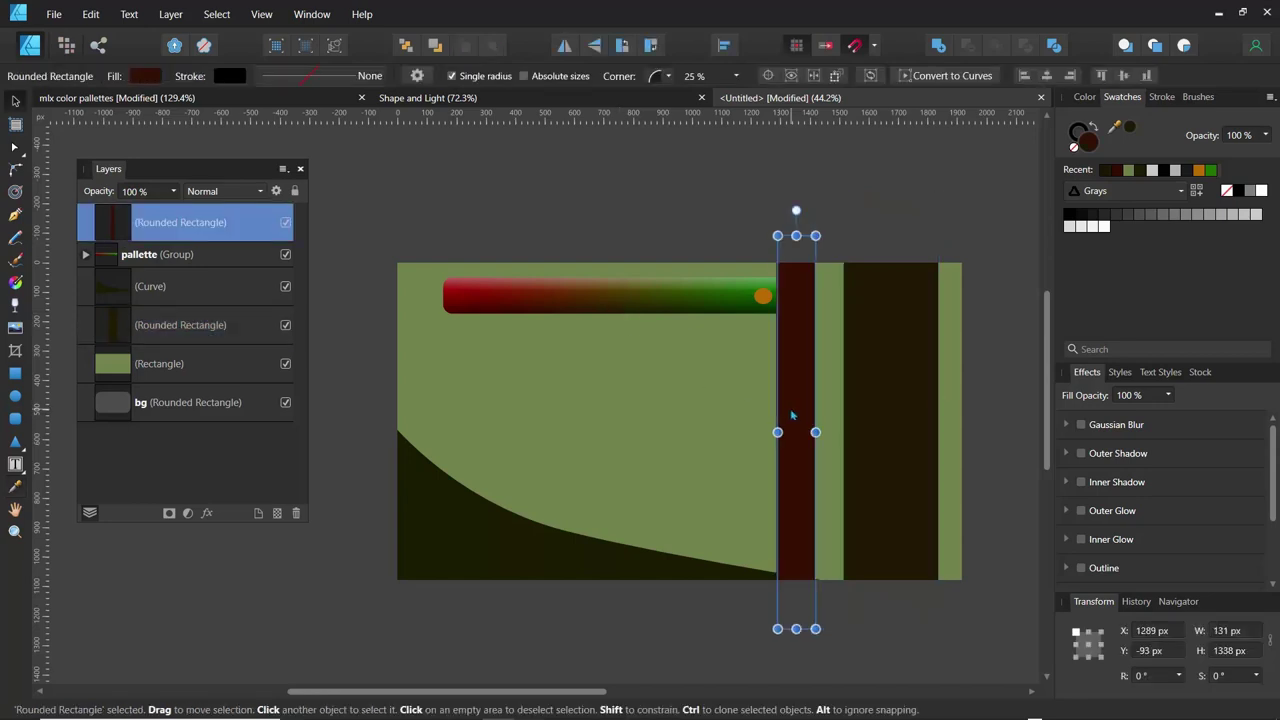
pyautogui.press('i')
pyautogui.click(620, 297)
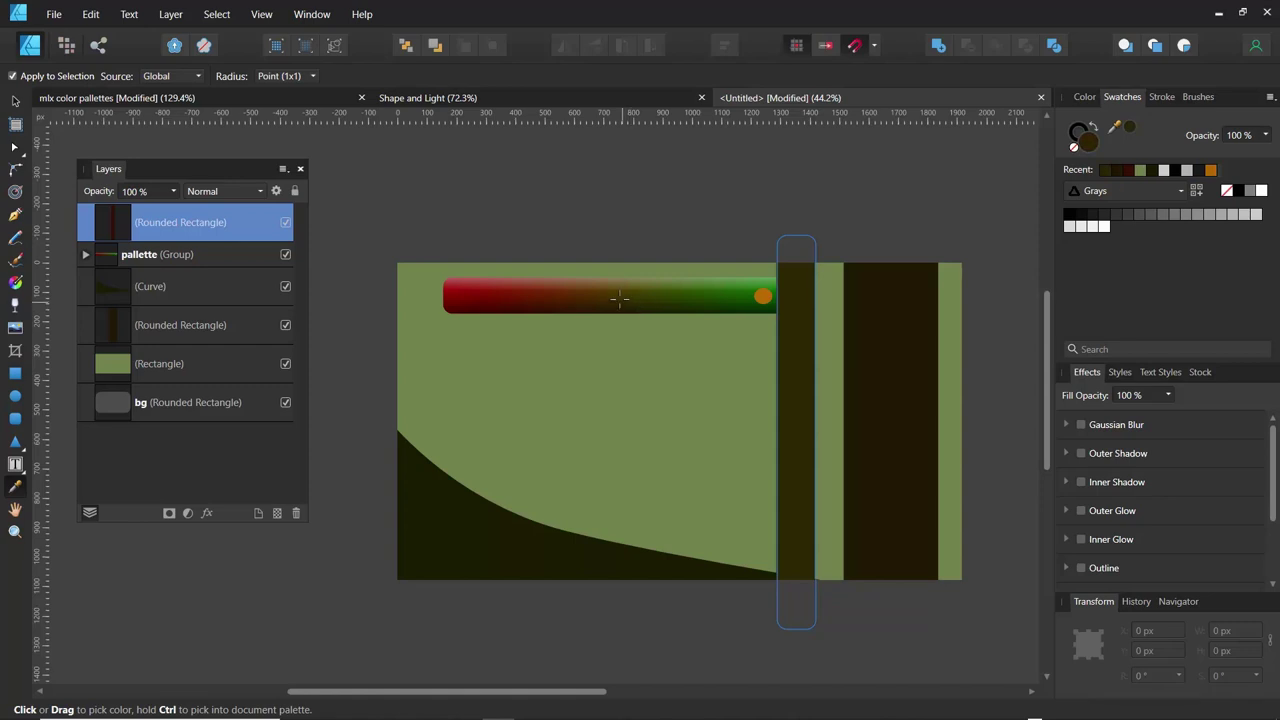
pyautogui.moveTo(620, 297); pyautogui.dragTo(601, 307)
# Move the hill curve to the top of the layer stack, in front of the narrow rounded rectangle
pyautogui.click(113, 300)
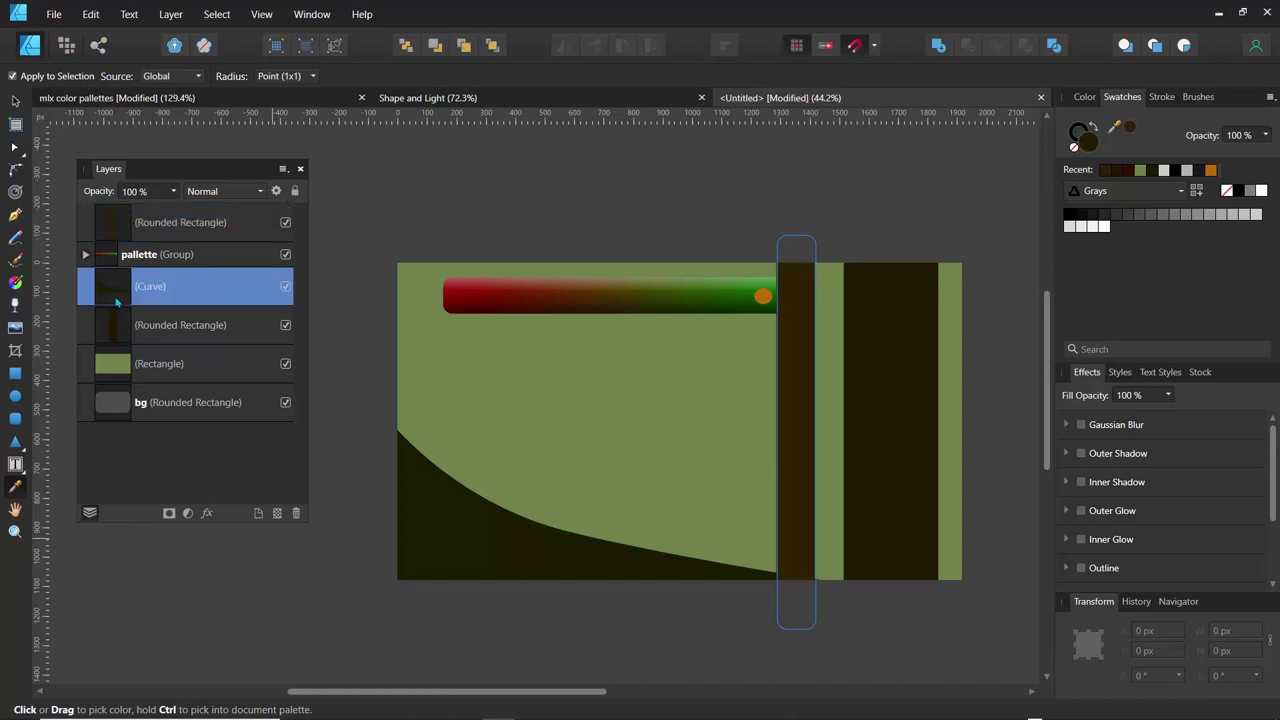
pyautogui.moveTo(115, 286); pyautogui.dragTo(120, 210)
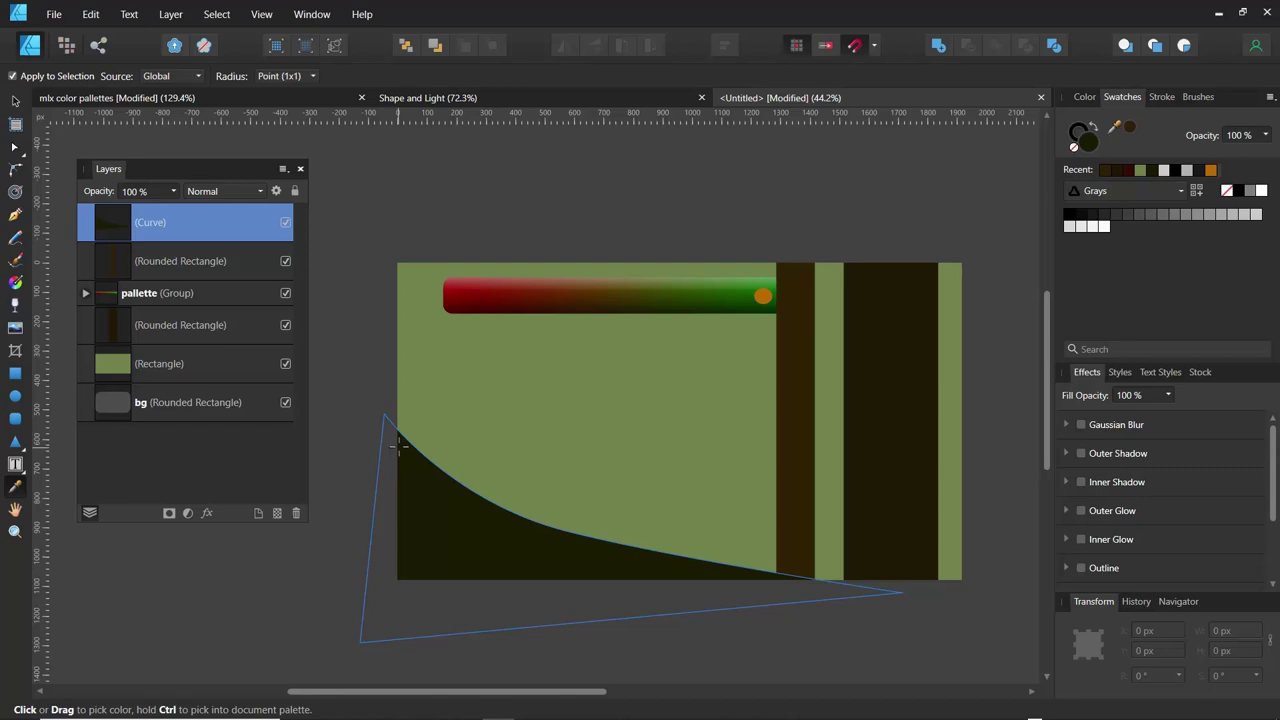
# Give the green sky rectangle a near-vertical linear gradient from light green above to darker green below, with both ends extending beyond the artboard
pyautogui.click(117, 372)
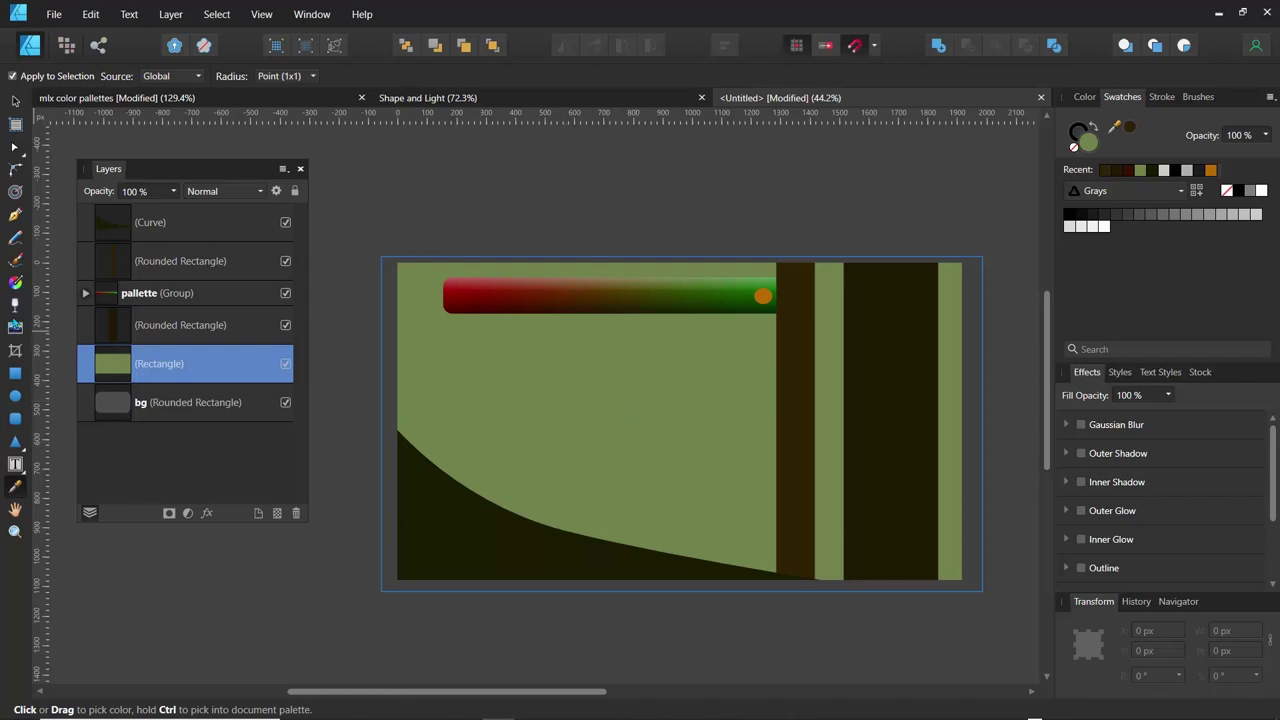
pyautogui.click(15, 283)
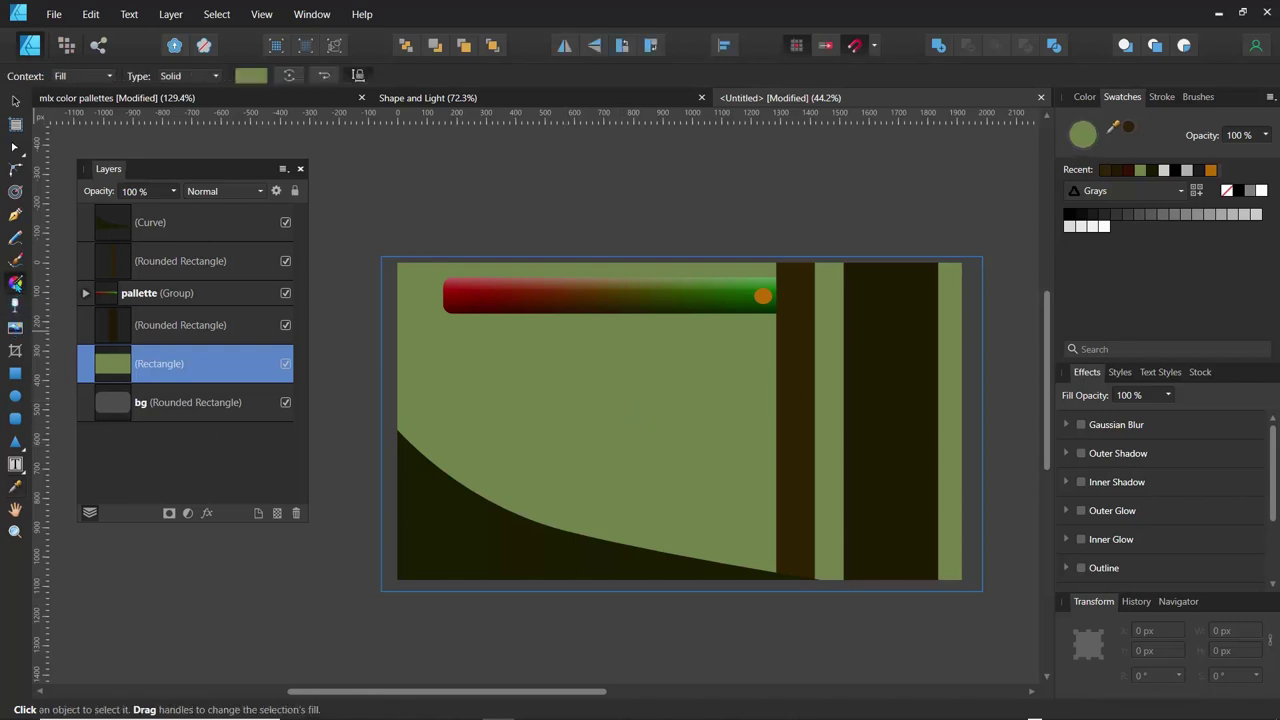
pyautogui.moveTo(681, 226); pyautogui.dragTo(674, 612)
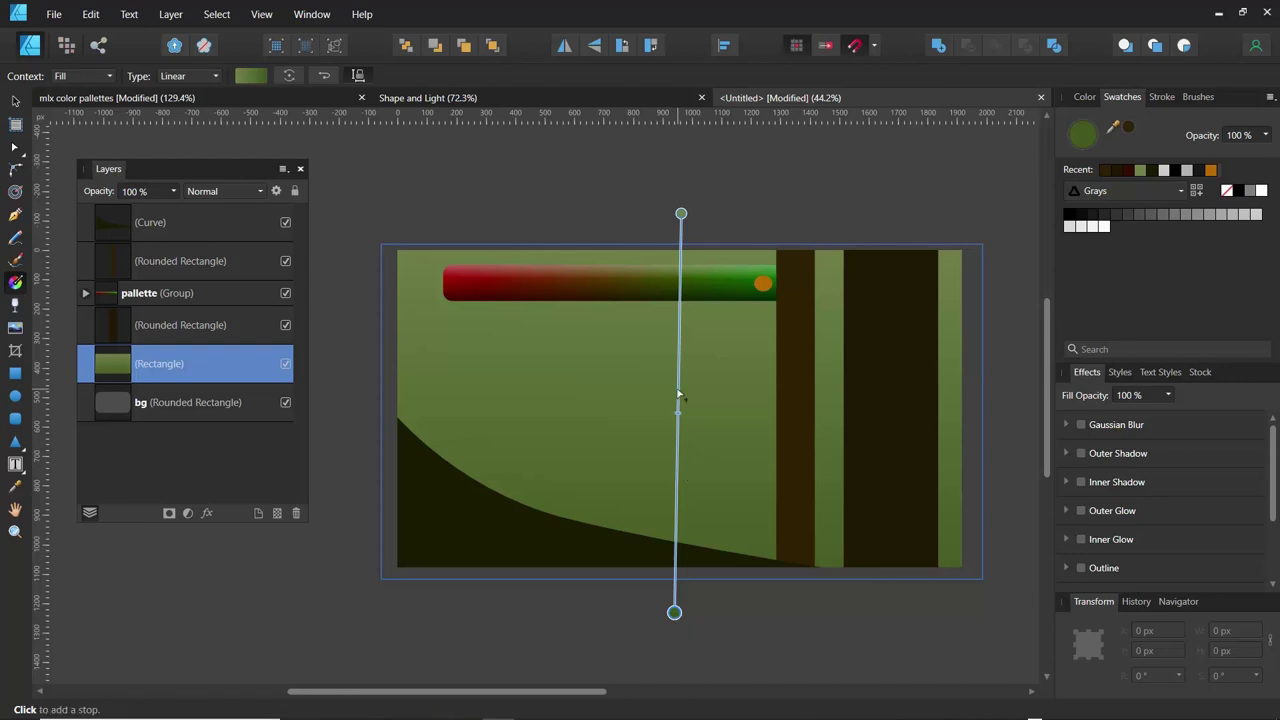
pyautogui.moveTo(677, 413)
pyautogui.mouseDown()
pyautogui.moveTo(677, 521)
pyautogui.moveTo(680, 262)
pyautogui.moveTo(681, 556)
pyautogui.moveTo(678, 420)
pyautogui.mouseUp()
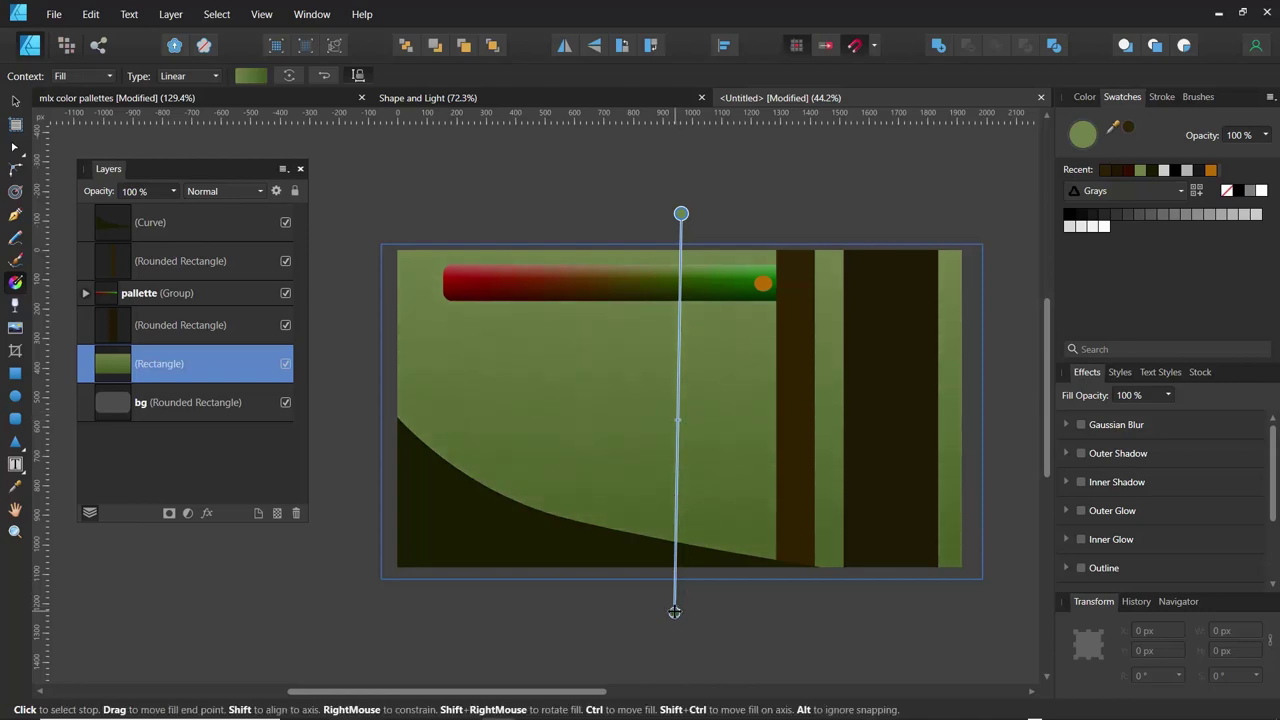
pyautogui.moveTo(674, 611); pyautogui.dragTo(678, 636)
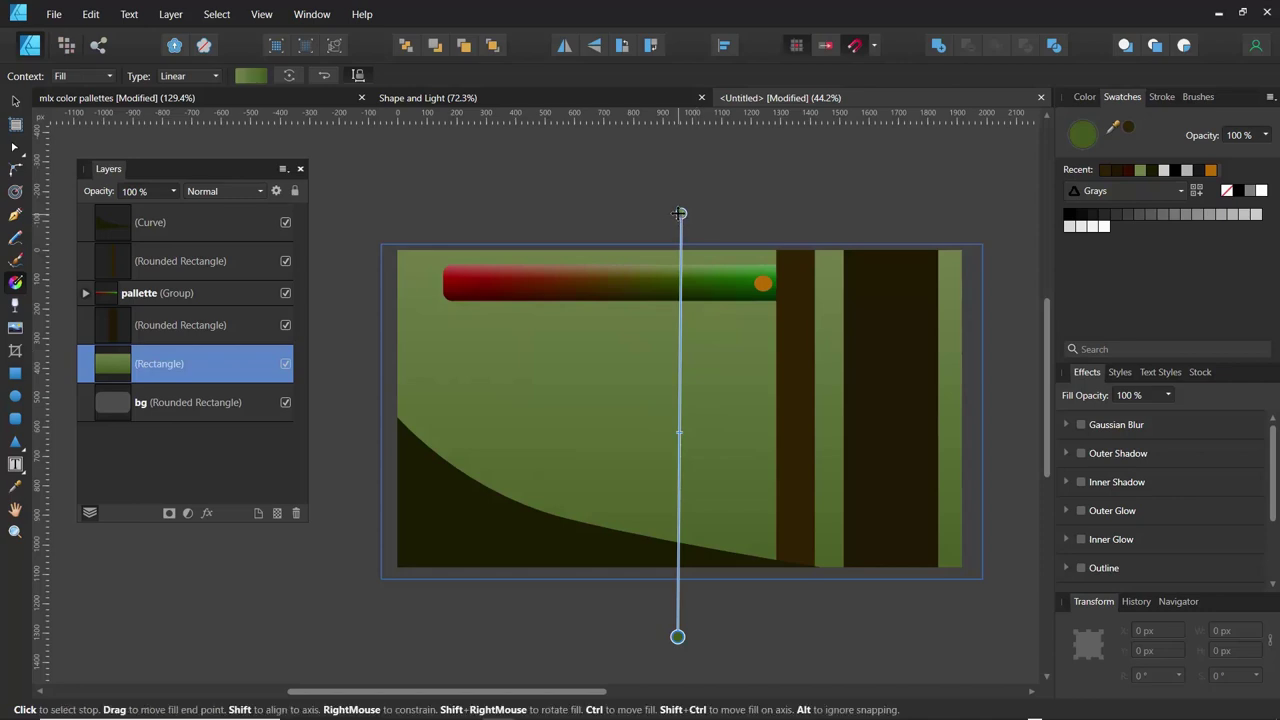
pyautogui.moveTo(679, 213); pyautogui.dragTo(681, 203)
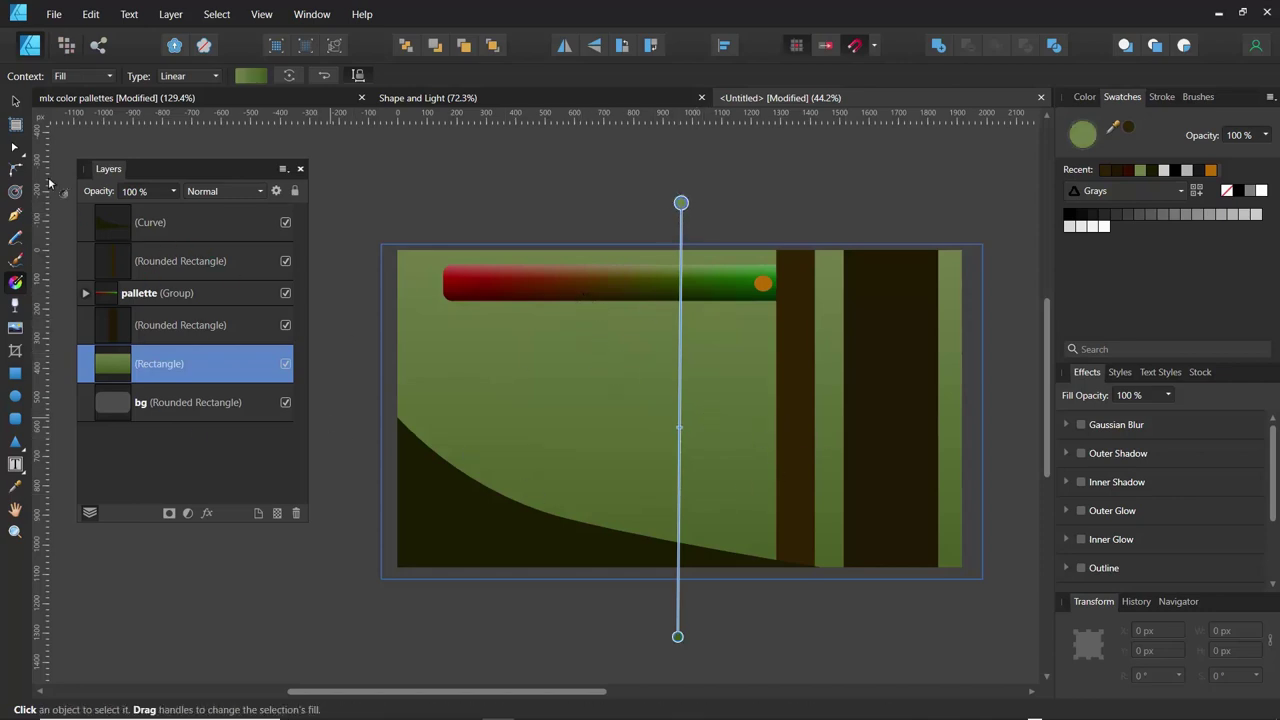
# Duplicate the narrow trunk, slim the copy to about 49 px wide and place it near the artboard's left edge at about X 62 px
pyautogui.click(16, 101)
pyautogui.click(802, 374)
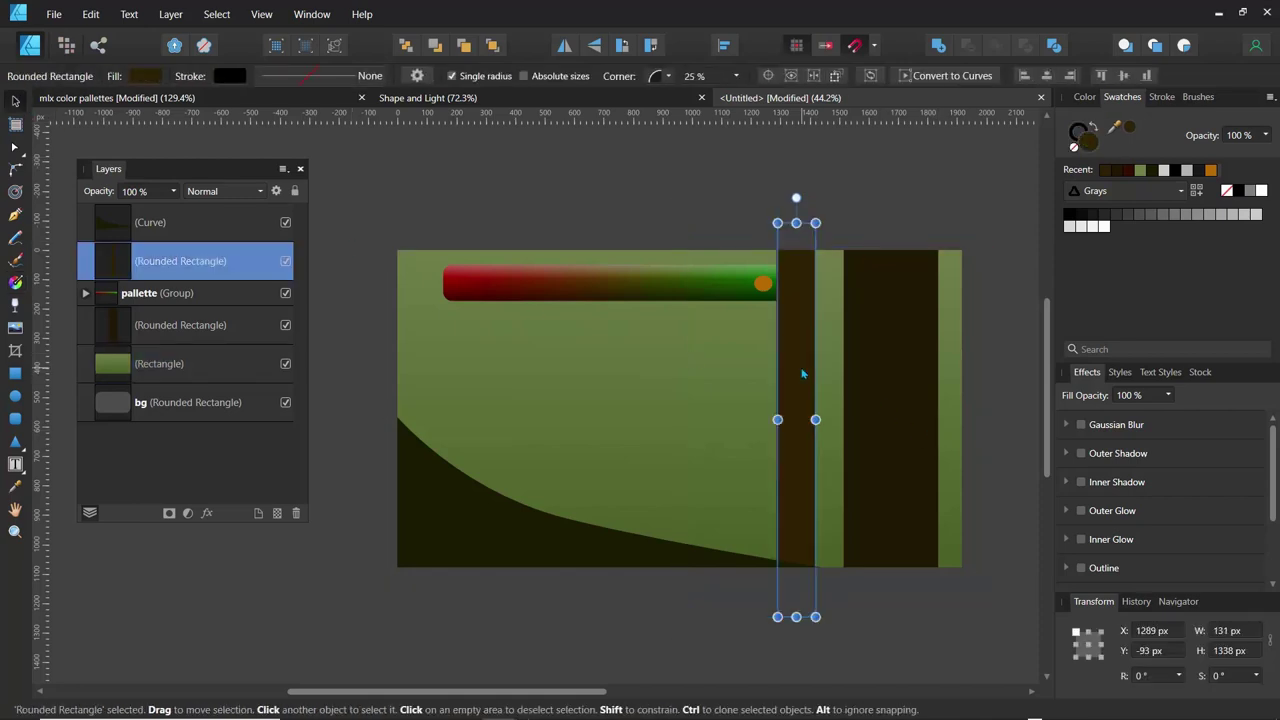
pyautogui.hotkey('ctrl', 'j')
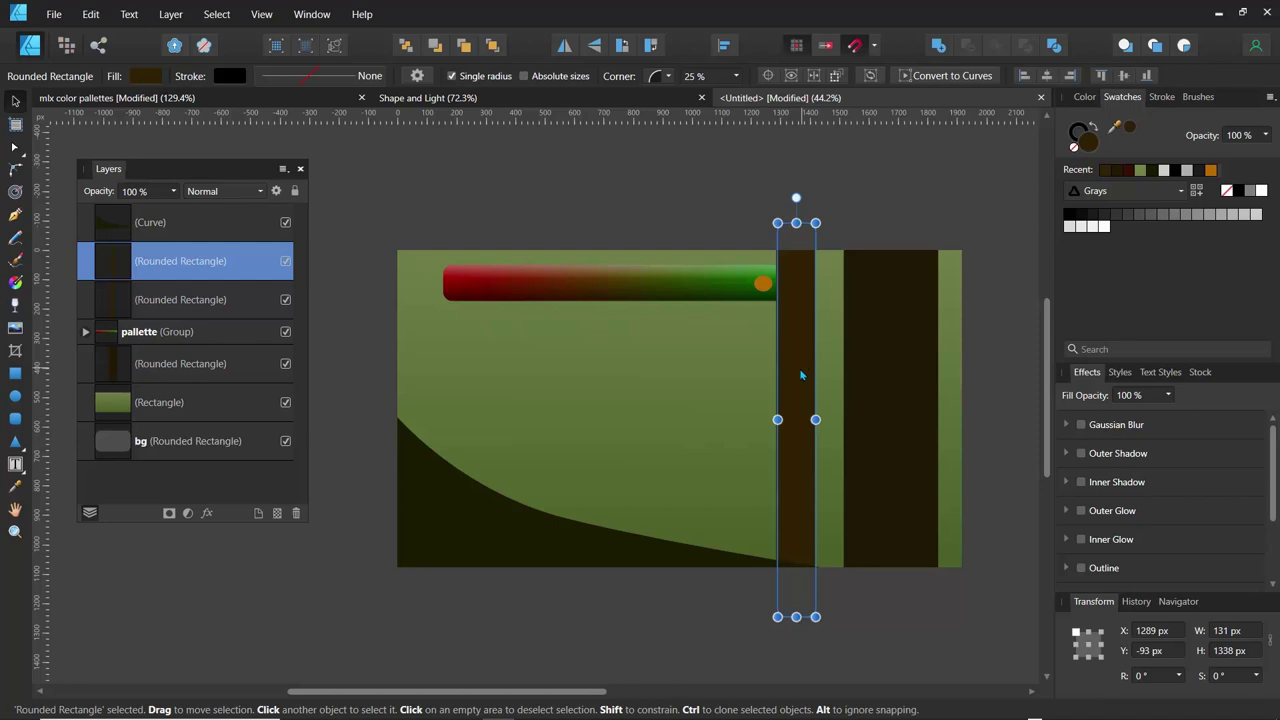
pyautogui.moveTo(815, 419); pyautogui.dragTo(420, 355)
pyautogui.click(374, 334)
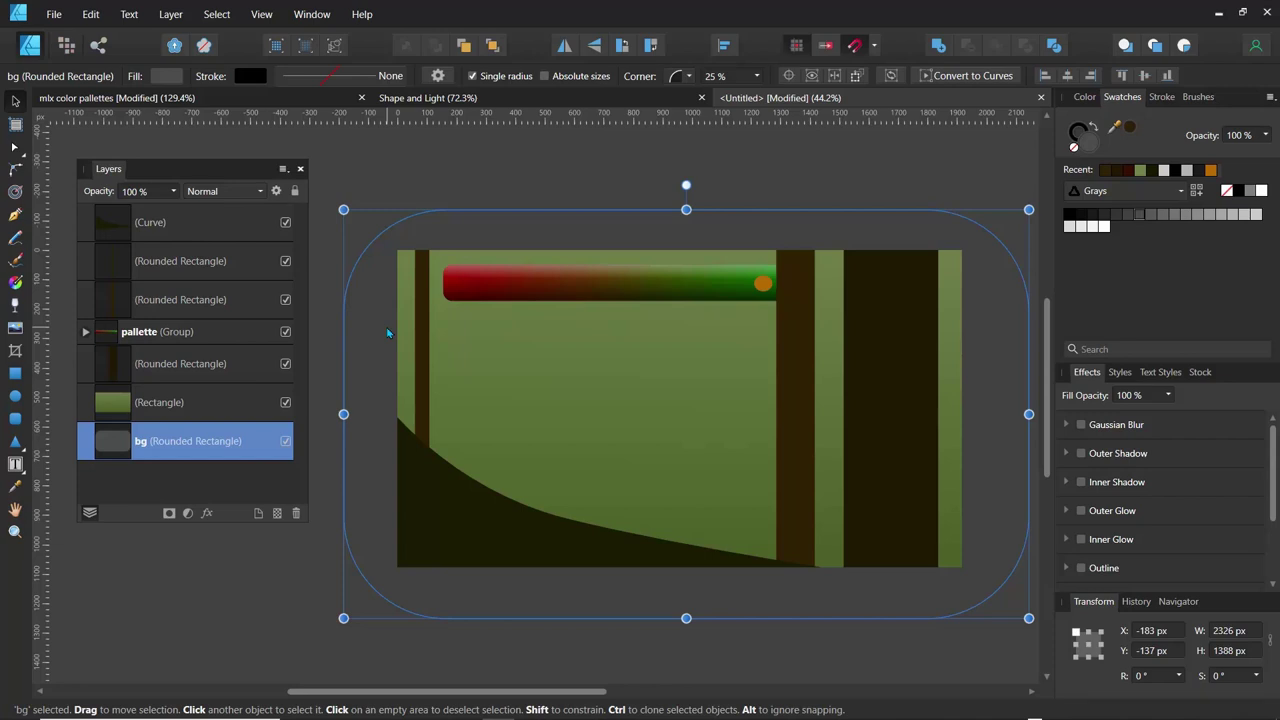
pyautogui.hotkey('ctrl', 'd')
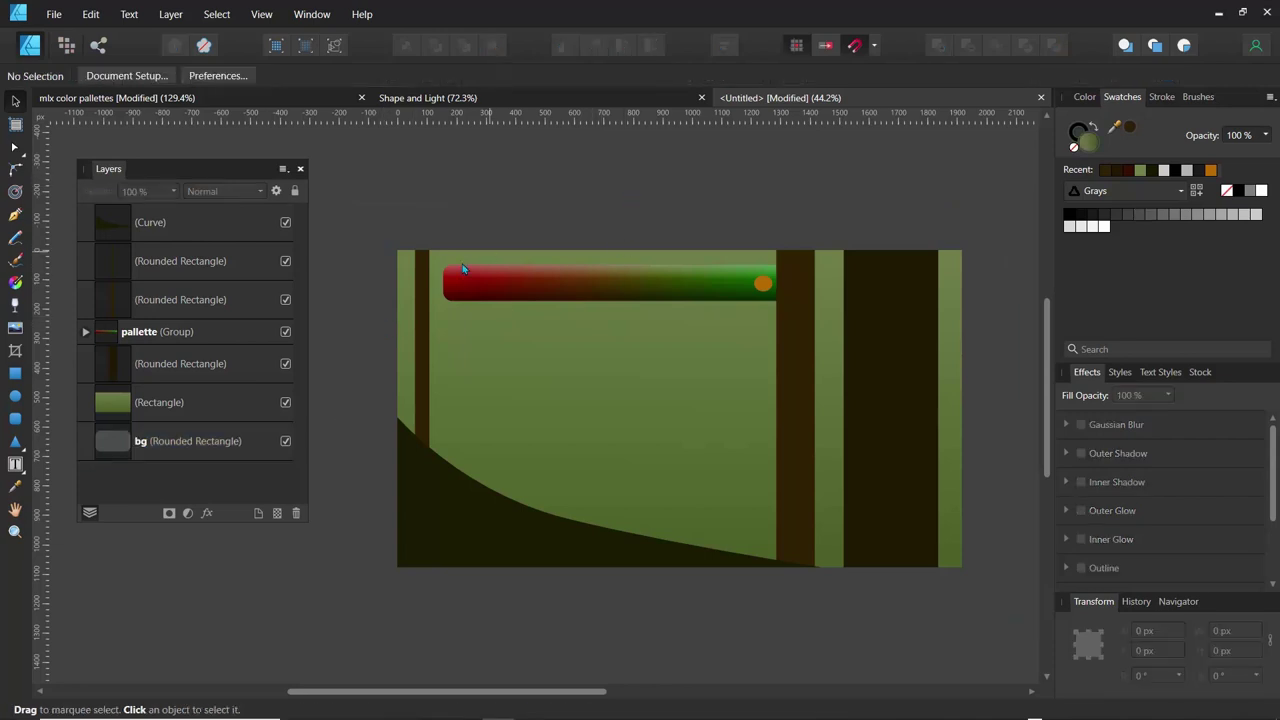
# Duplicate the 49 px trunk, move the copy right to about X 436 px and slim it to about 29 px wide
pyautogui.click(422, 279)
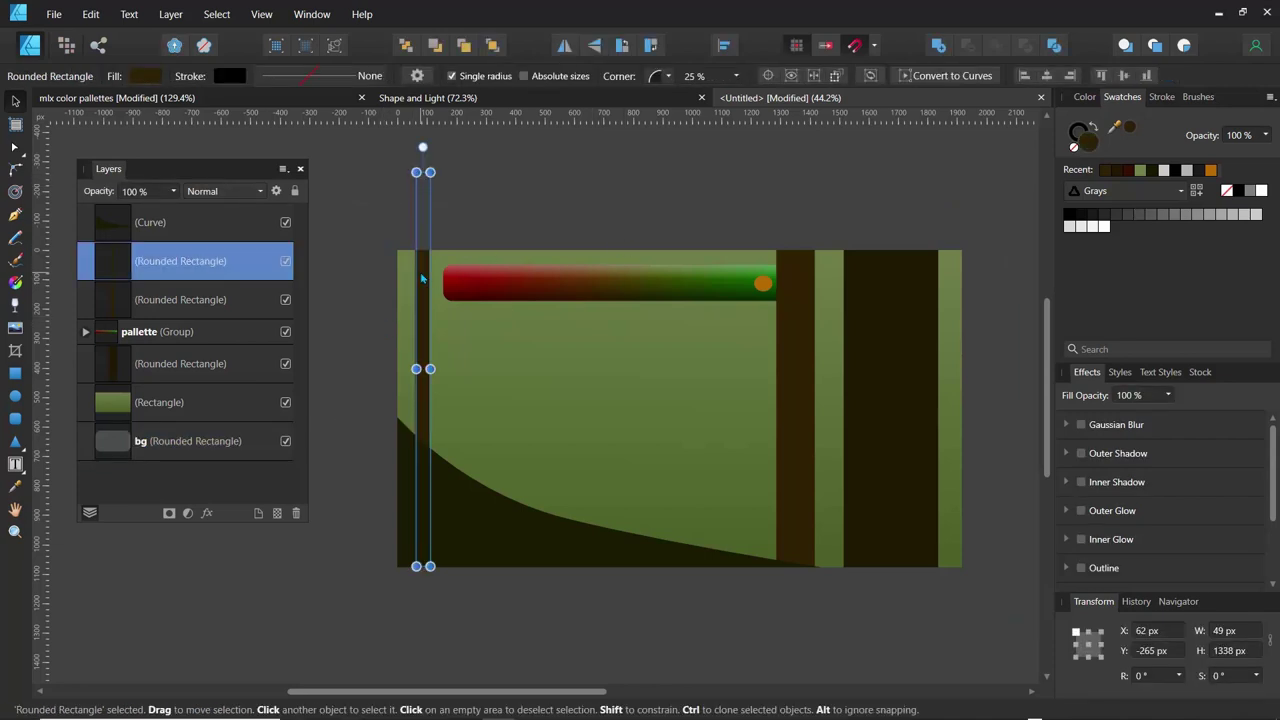
pyautogui.hotkey('ctrl', 'j')
pyautogui.moveTo(422, 279); pyautogui.dragTo(531, 288)
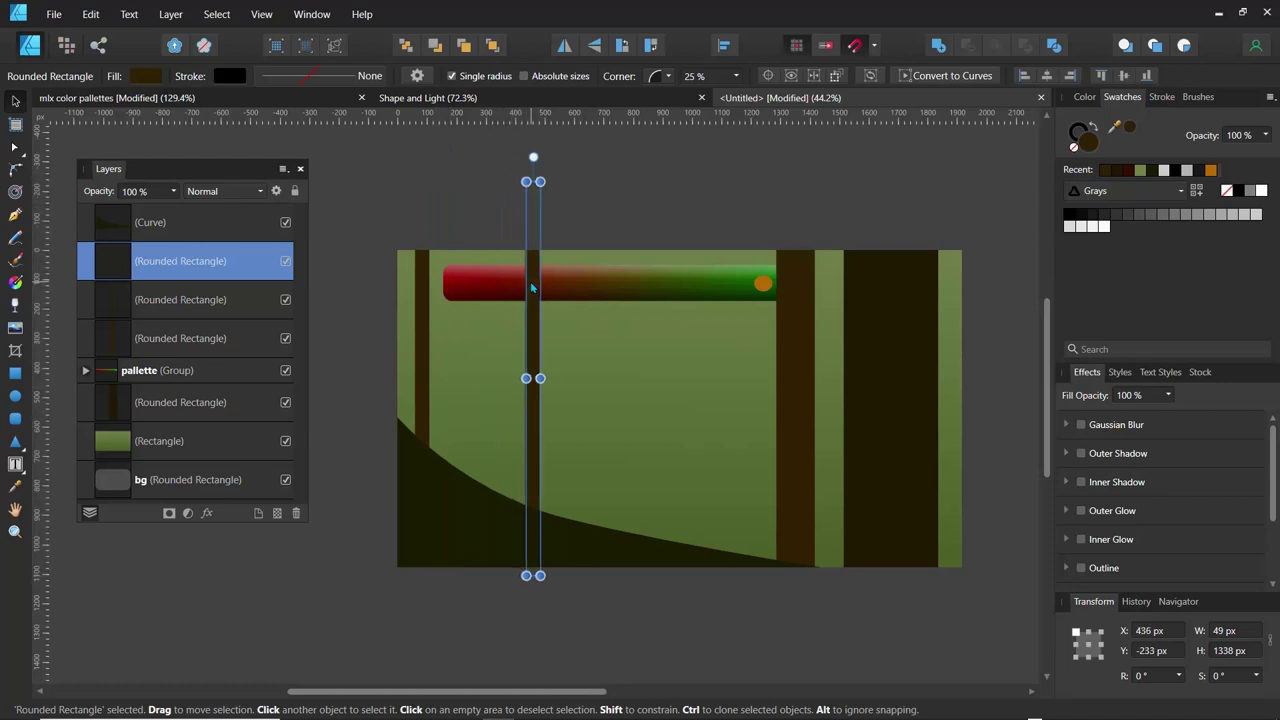
pyautogui.moveTo(540, 378); pyautogui.dragTo(535, 378)
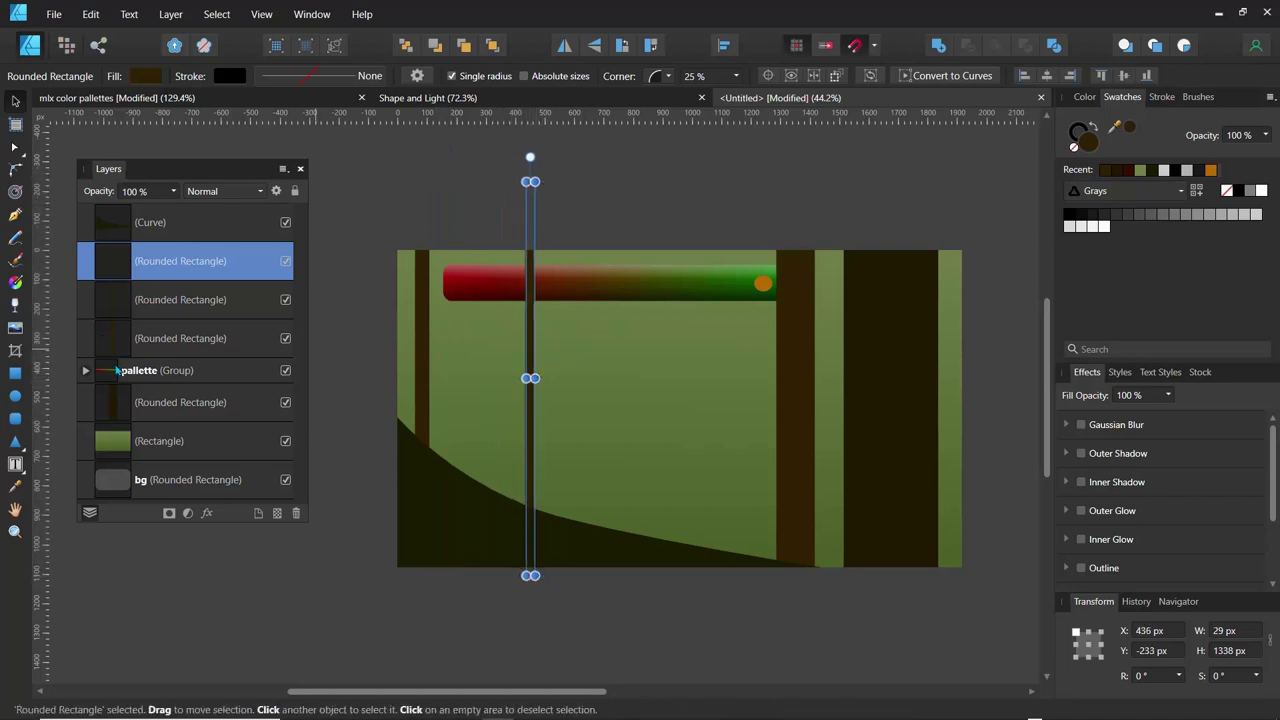
# Move the pallette group to the top of the layer stack, in front of the hill and trunks
pyautogui.moveTo(117, 370); pyautogui.dragTo(115, 172)
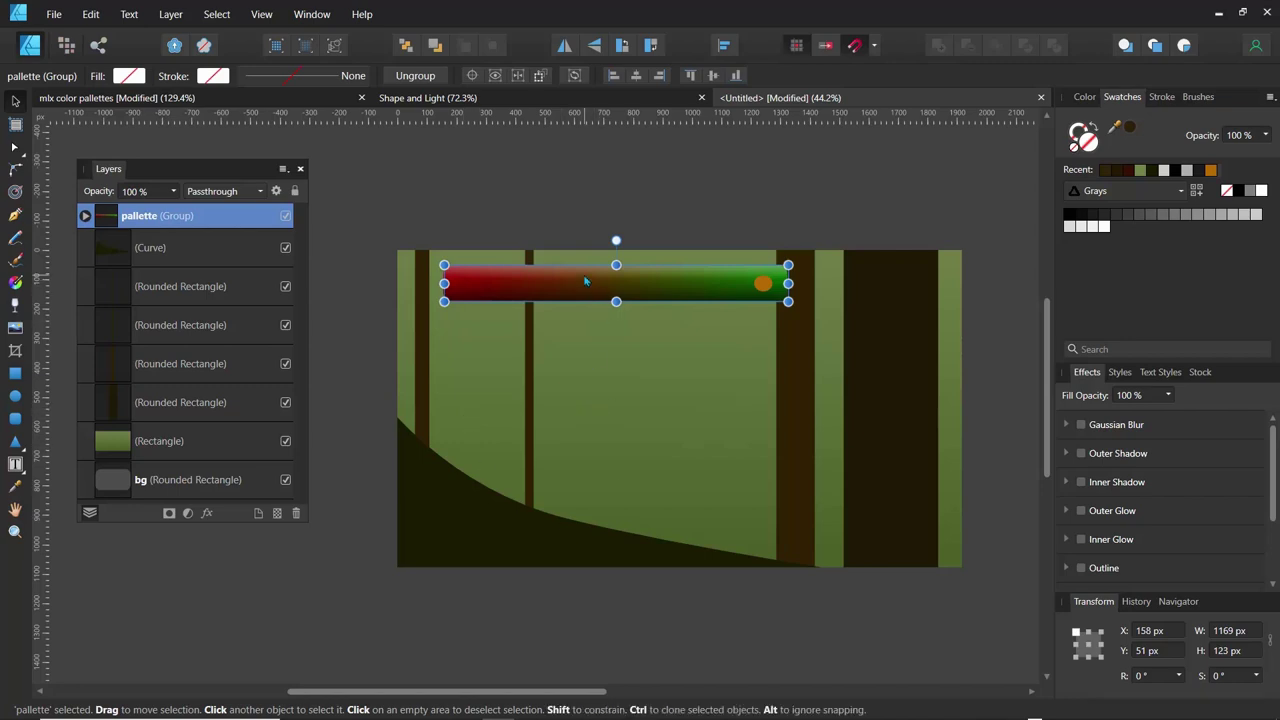
pyautogui.scroll(3, 588, 310)
pyautogui.scroll(-2, 575, 362)
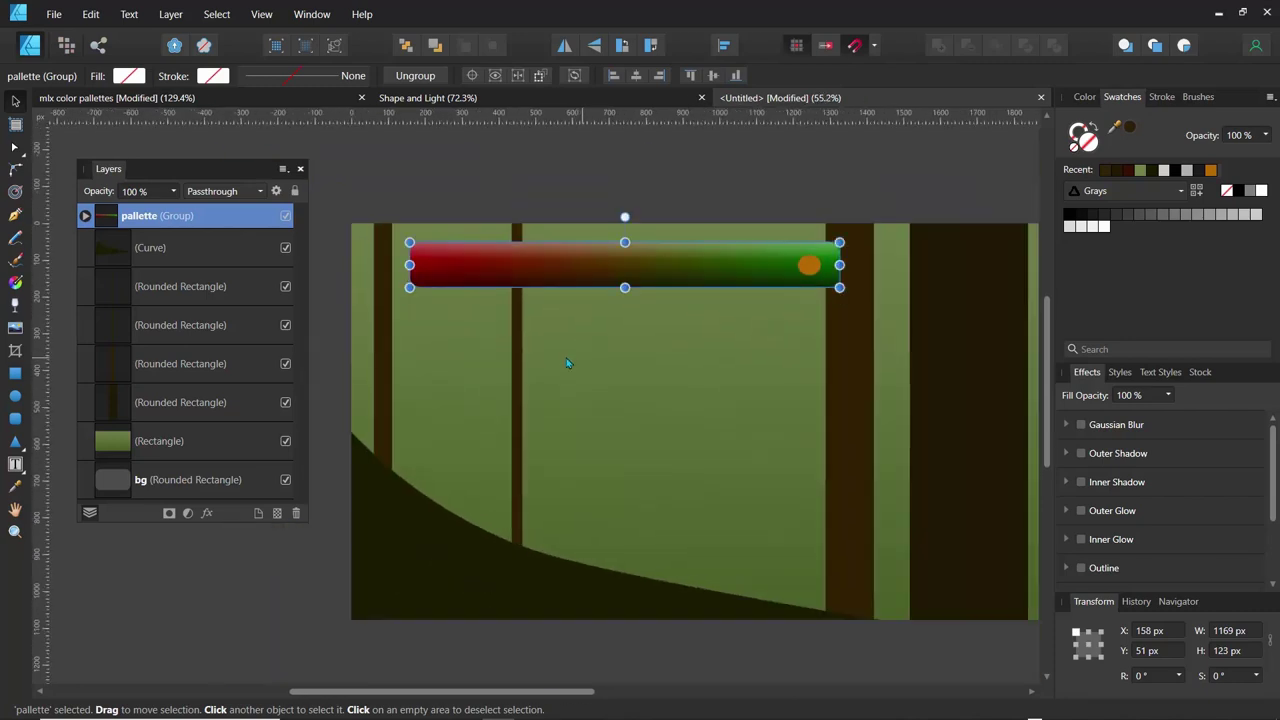
# Duplicate the 29 px trunk, move the copy right to about X 644 px and slim it to roughly half its width
pyautogui.click(520, 357)
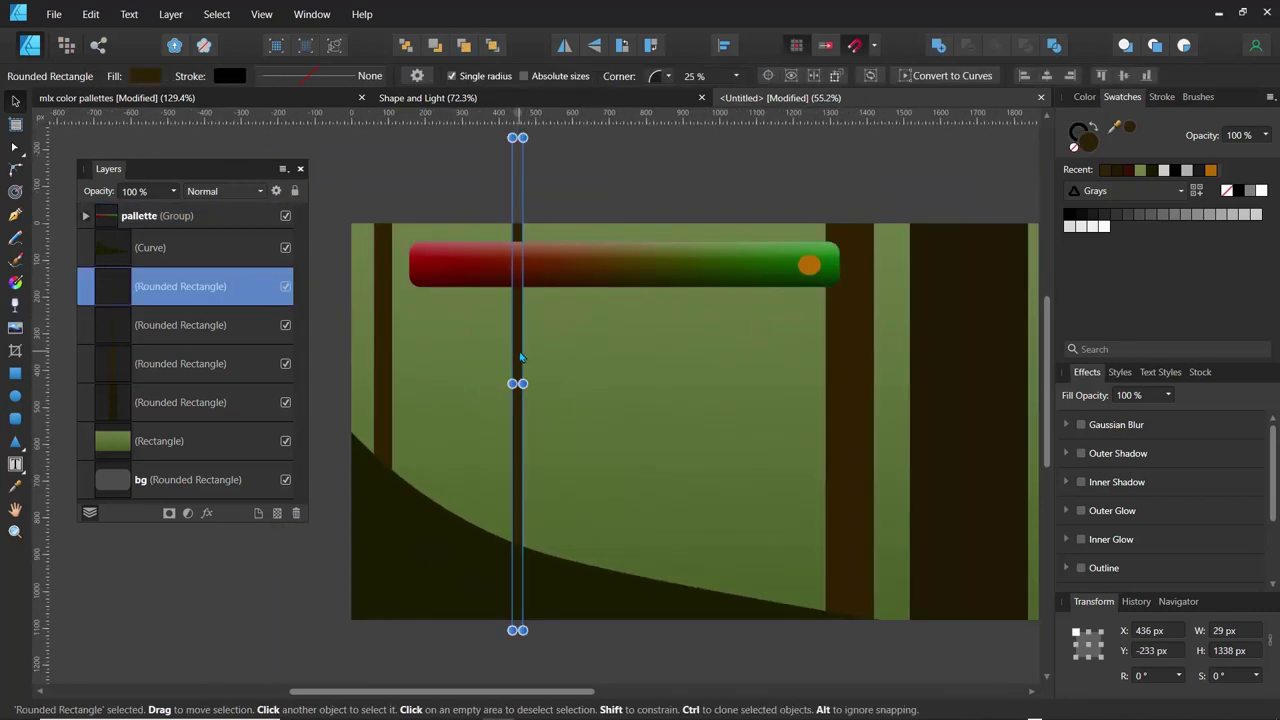
pyautogui.hotkey('ctrl', 'j')
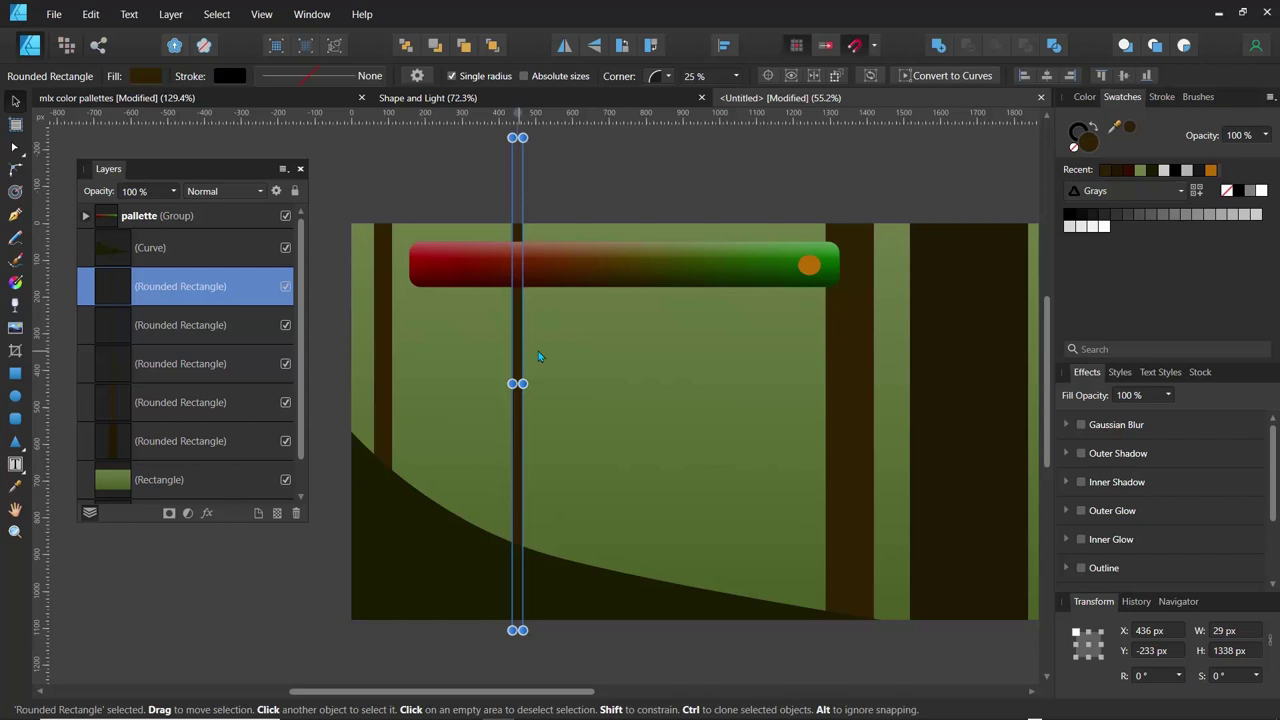
pyautogui.moveTo(522, 357); pyautogui.dragTo(597, 370)
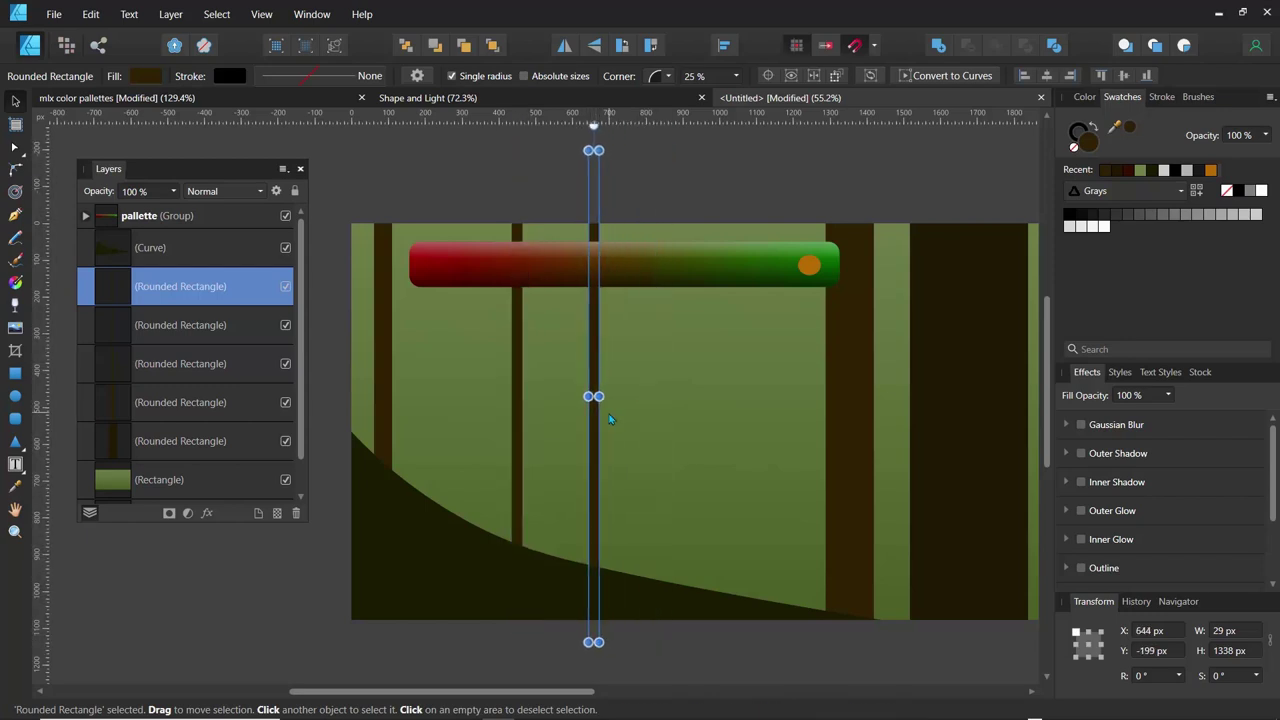
pyautogui.scroll(3, 575, 397)
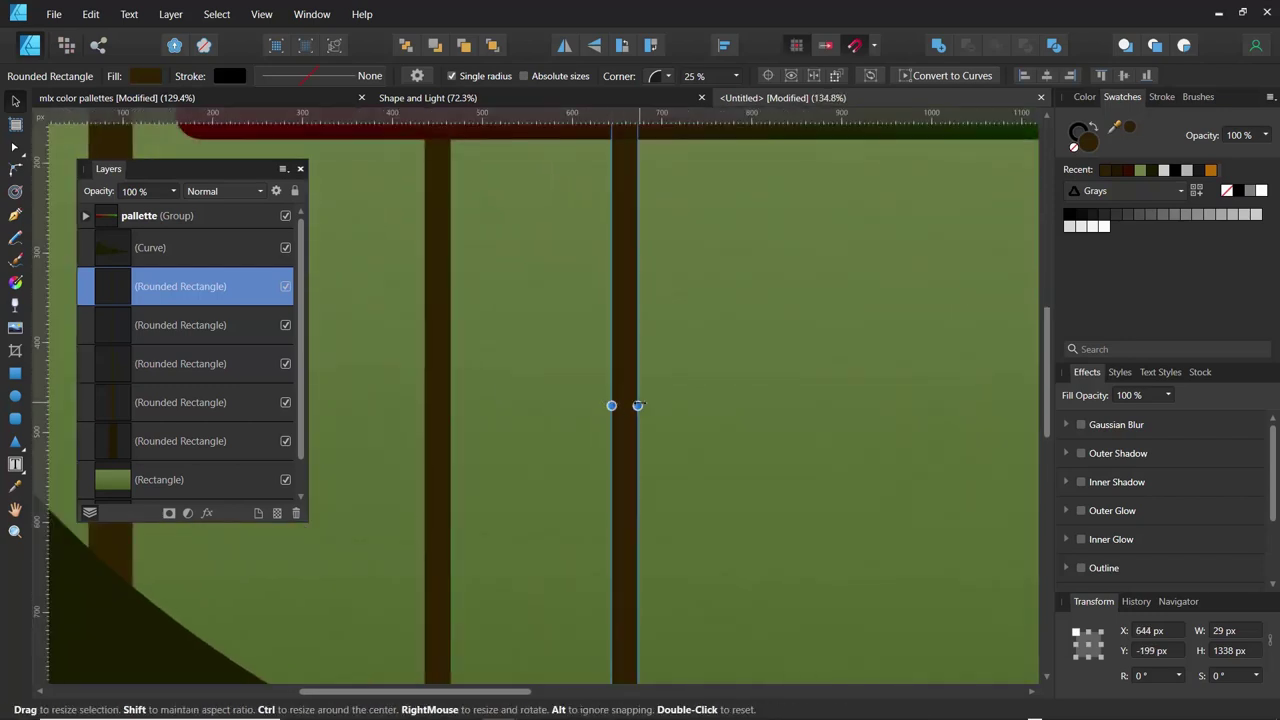
pyautogui.moveTo(637, 405); pyautogui.dragTo(617, 406)
pyautogui.click(669, 421)
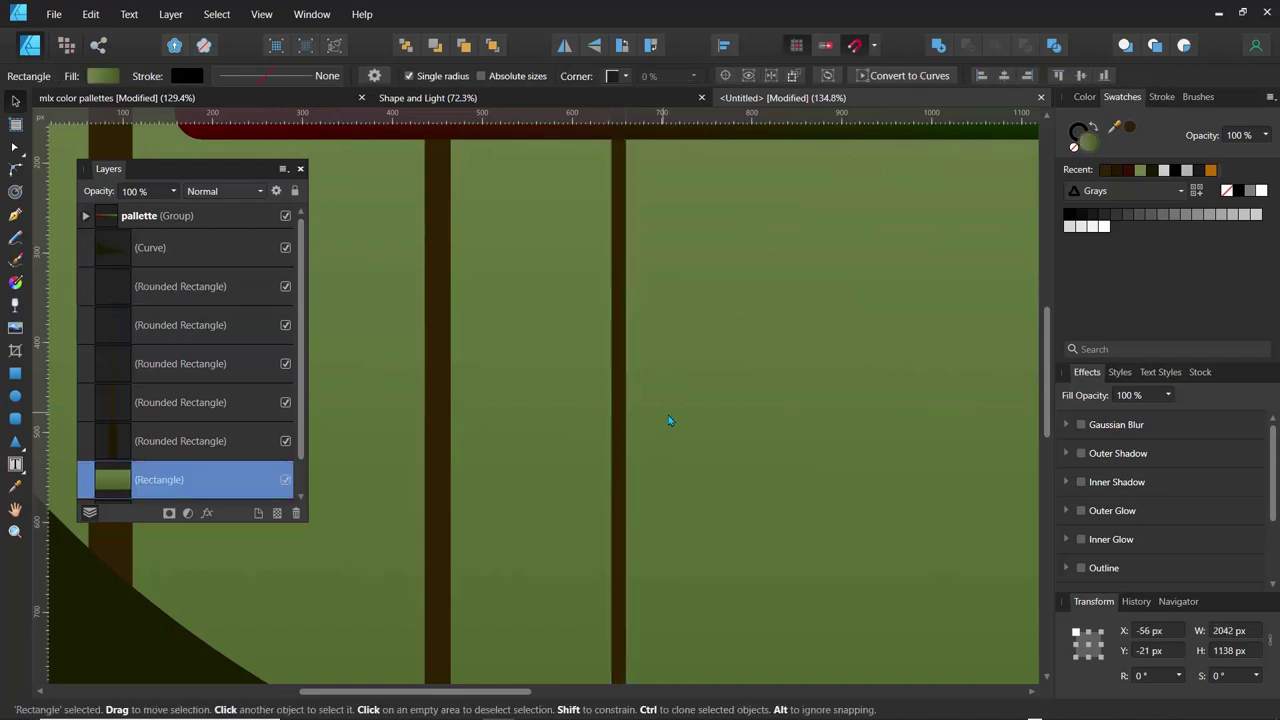
# Draw a closed triangular root shape about 313 × 270 px with the Pen tool at the wide trunk's lower left edge
pyautogui.scroll(-4, 669, 421)
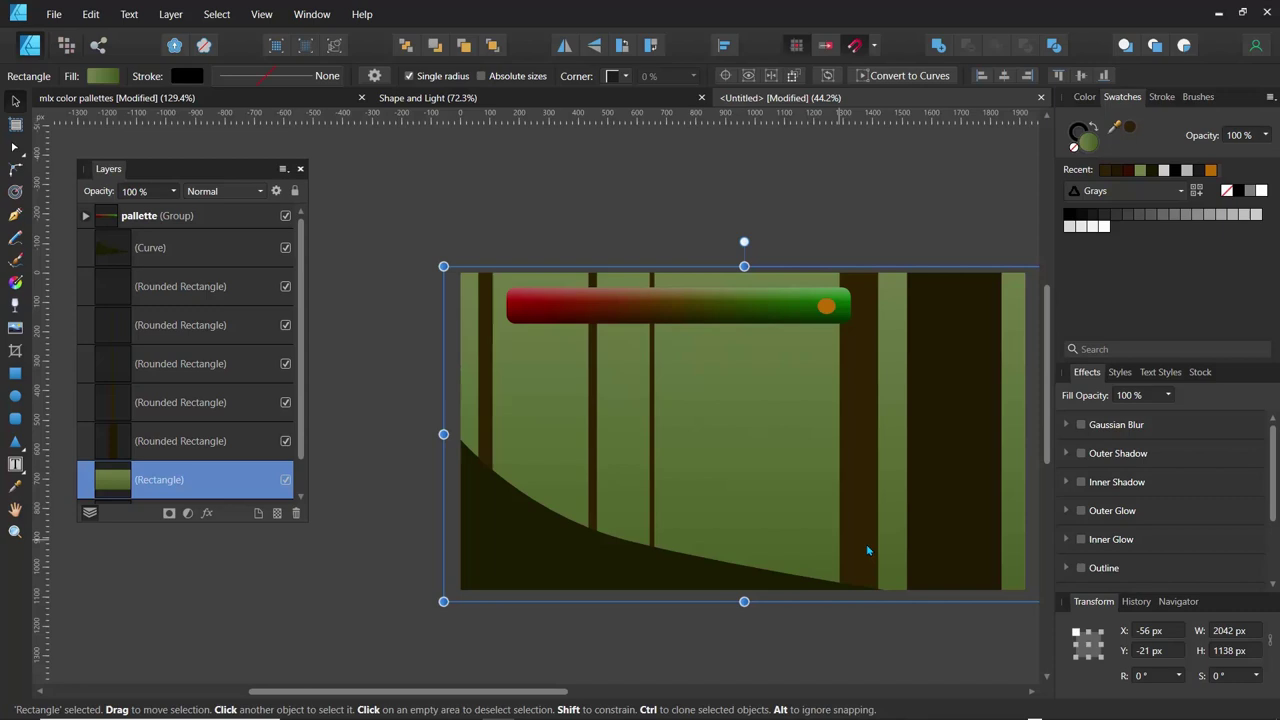
pyautogui.click(936, 486)
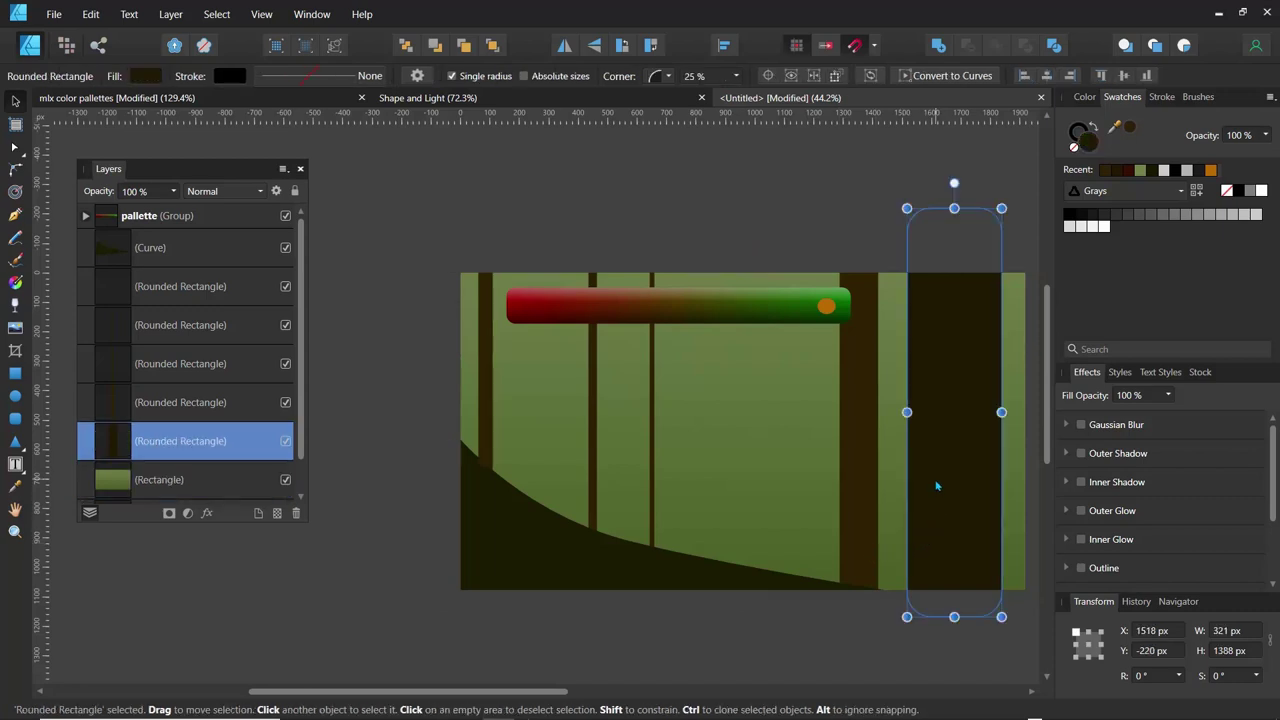
pyautogui.press('p')
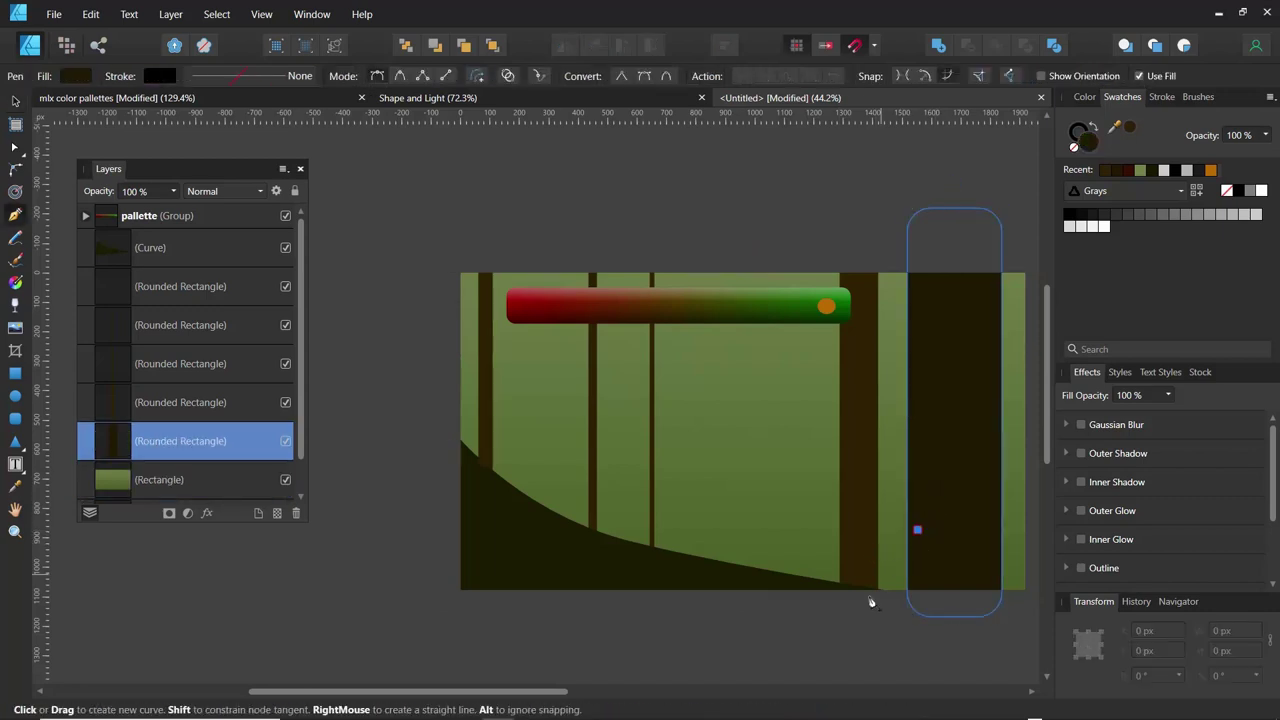
pyautogui.moveTo(868, 597); pyautogui.dragTo(832, 621)
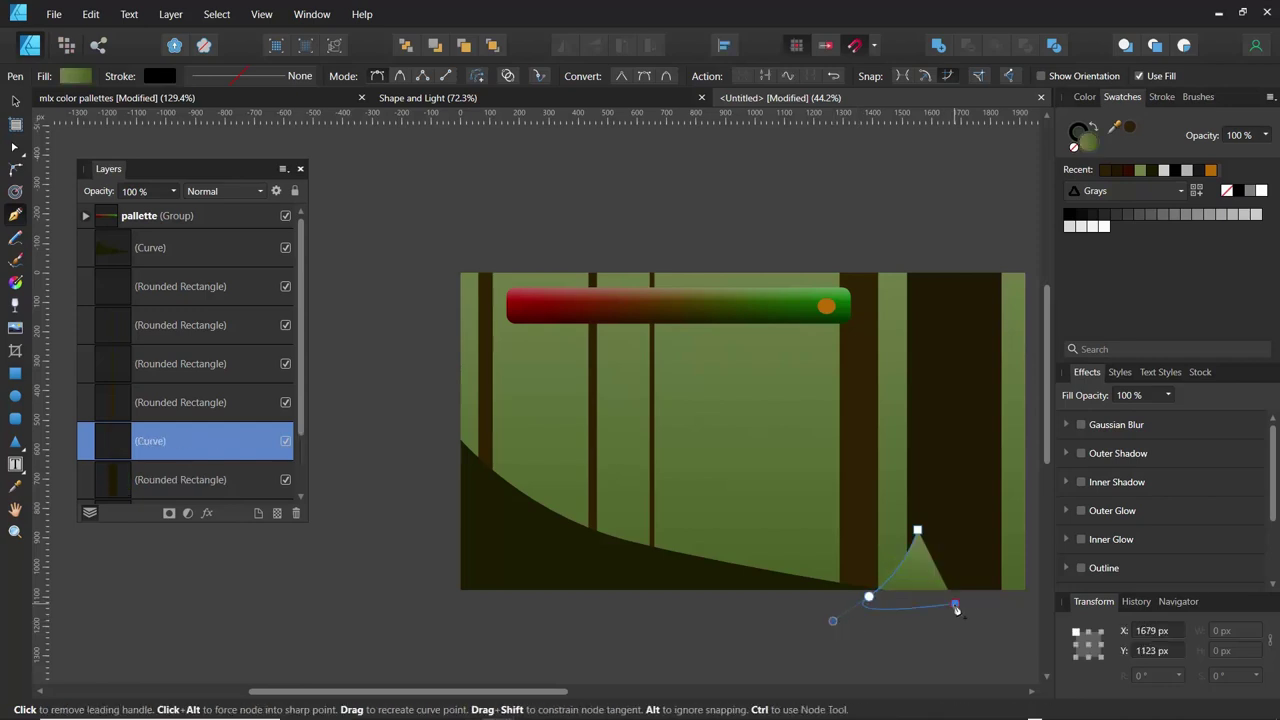
pyautogui.click(955, 606)
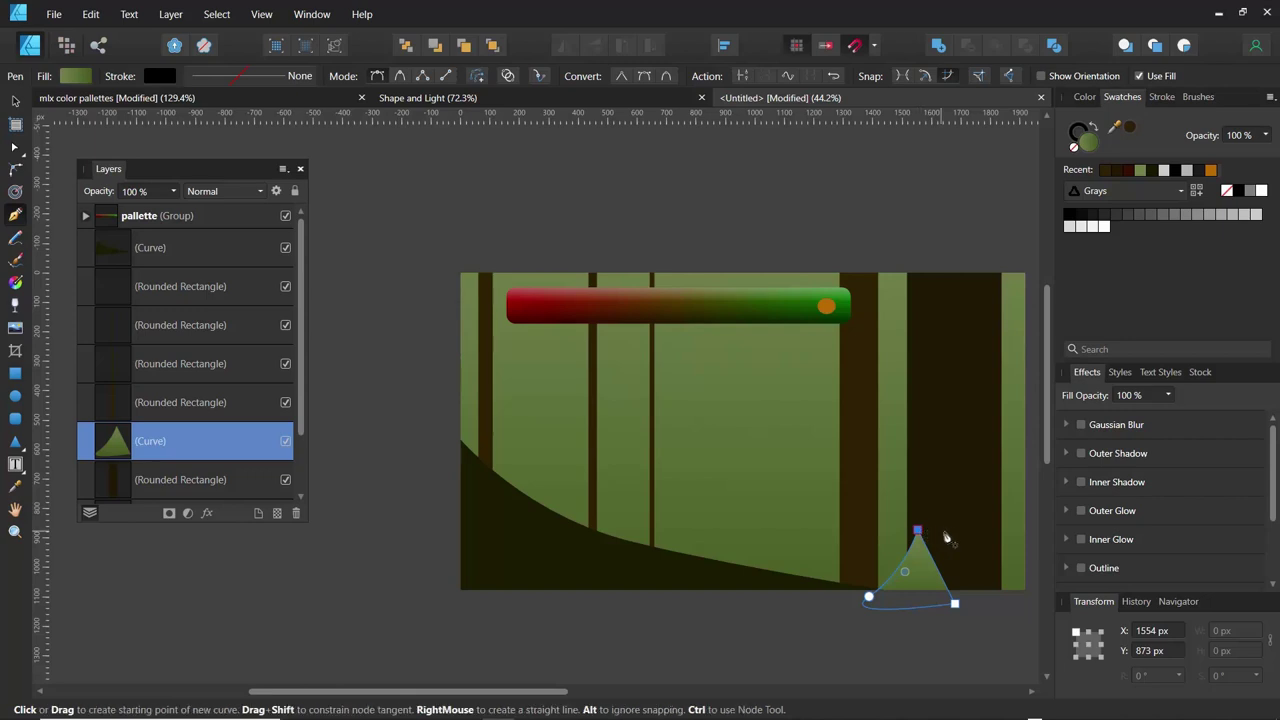
# Recolour the root shape with the very dark brown sampled from the wide trunk
pyautogui.press('i')
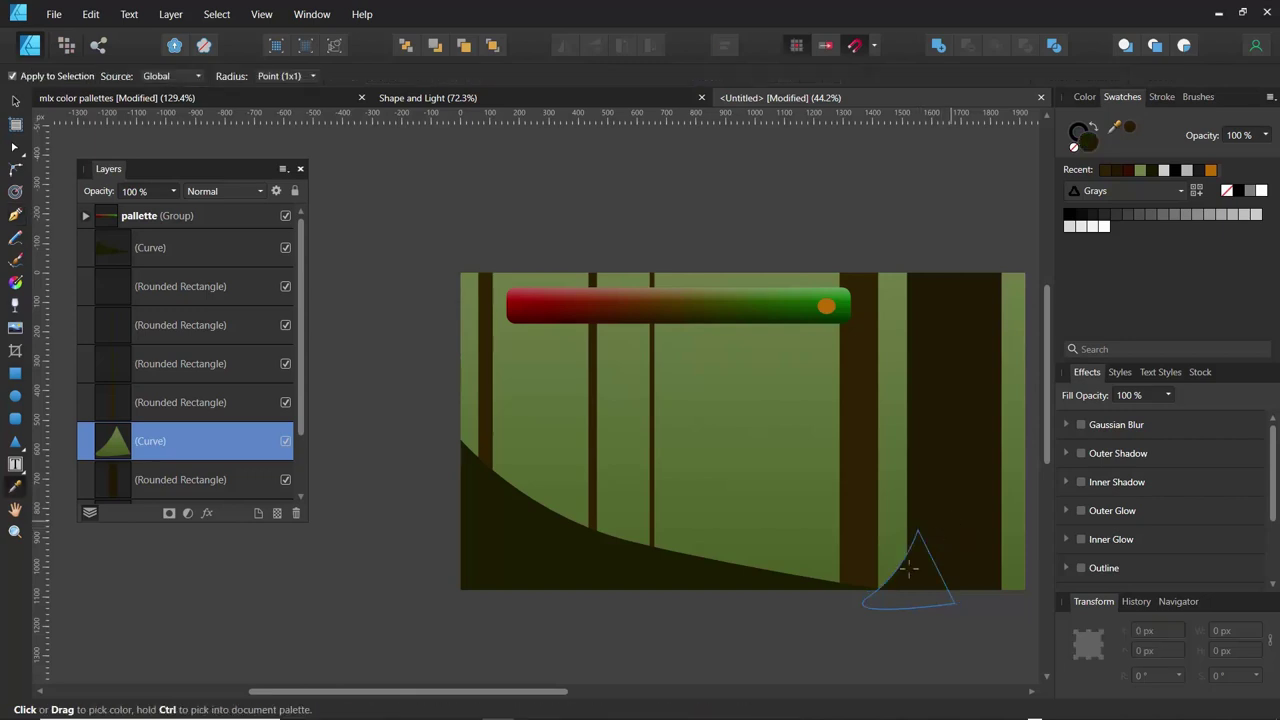
pyautogui.click(910, 568)
pyautogui.press('v')
pyautogui.click(841, 650)
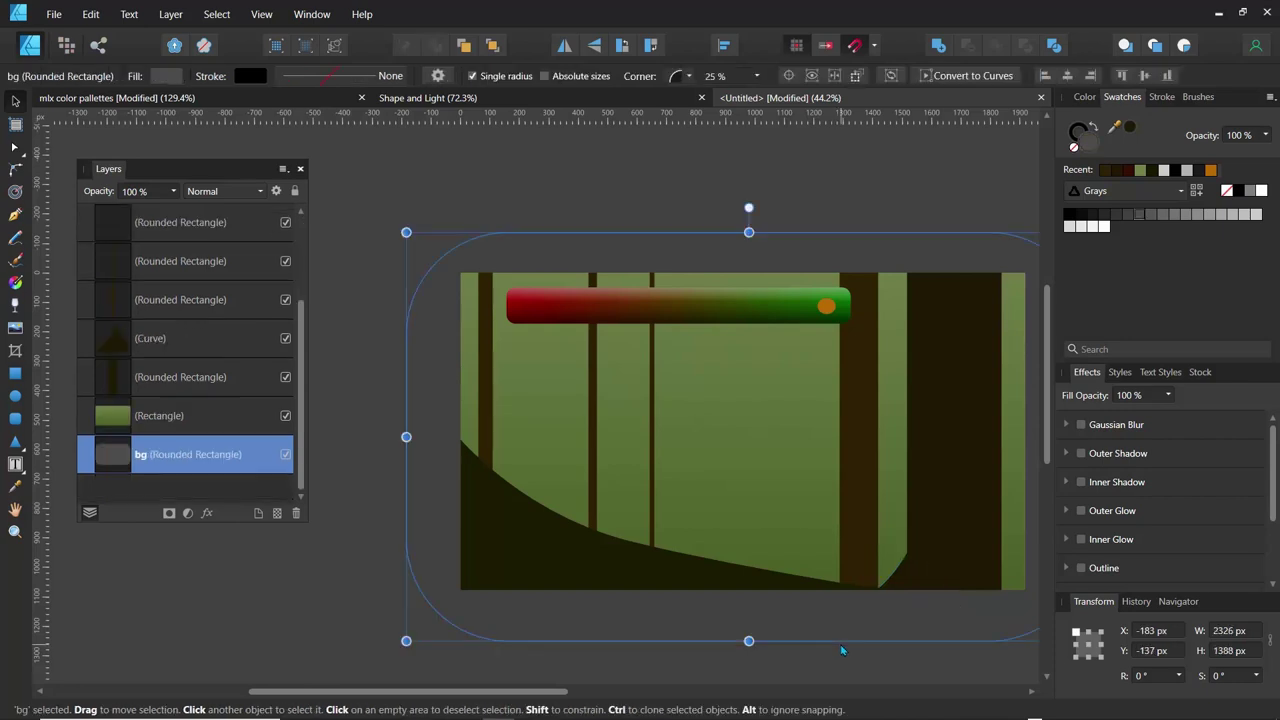
# Flip the root shape horizontally and reposition it at the trunk's lower left edge, at about X 1421 px, Y 839 px
pyautogui.moveTo(823, 506); pyautogui.dragTo(714, 500)
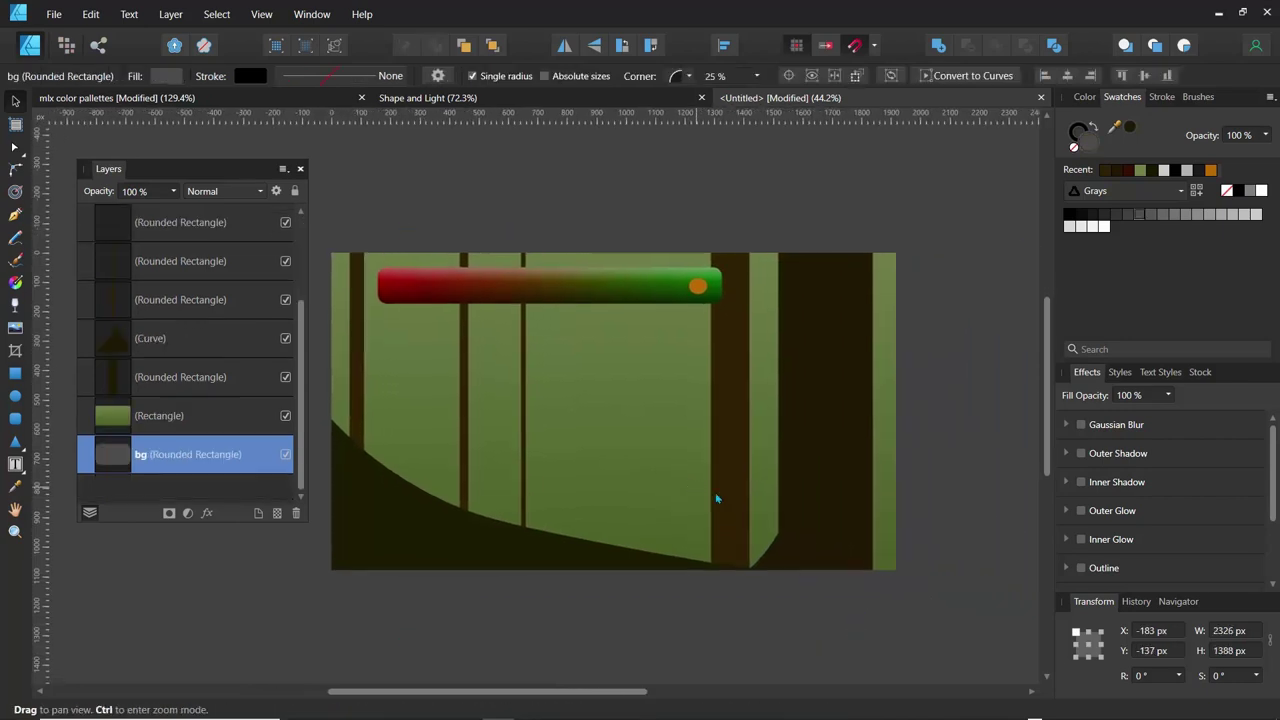
pyautogui.click(778, 561)
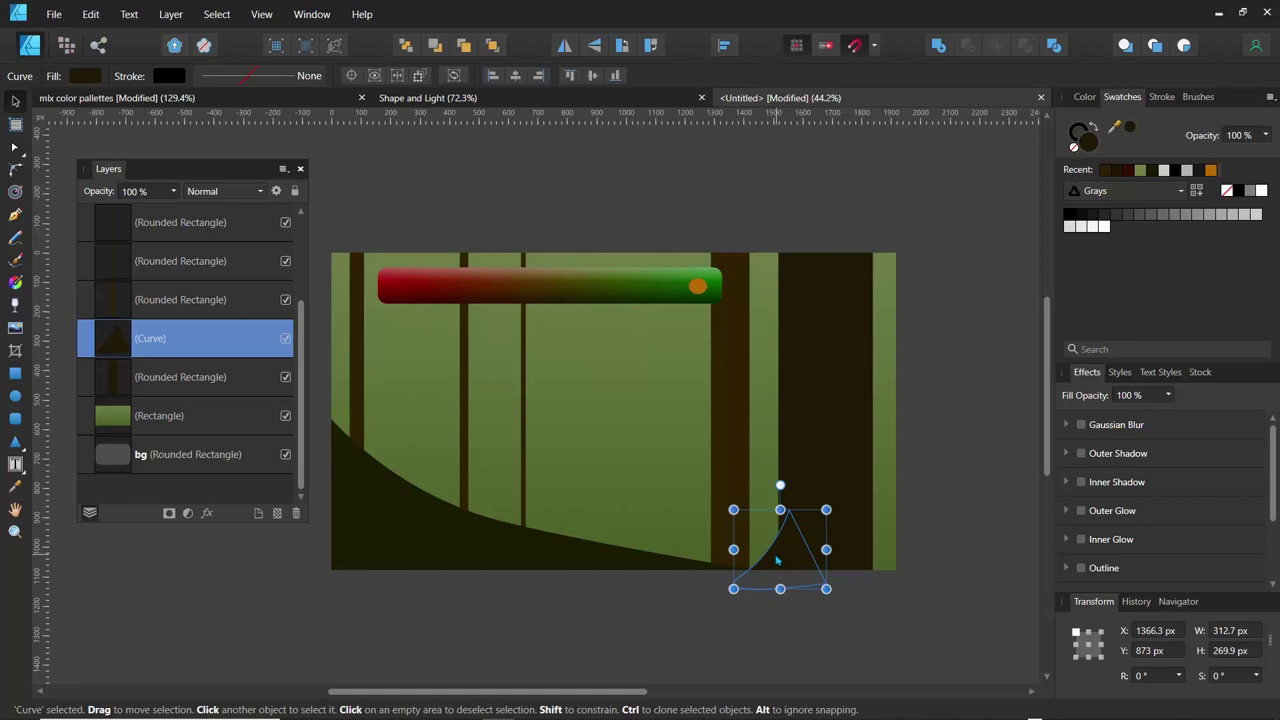
pyautogui.click(564, 47)
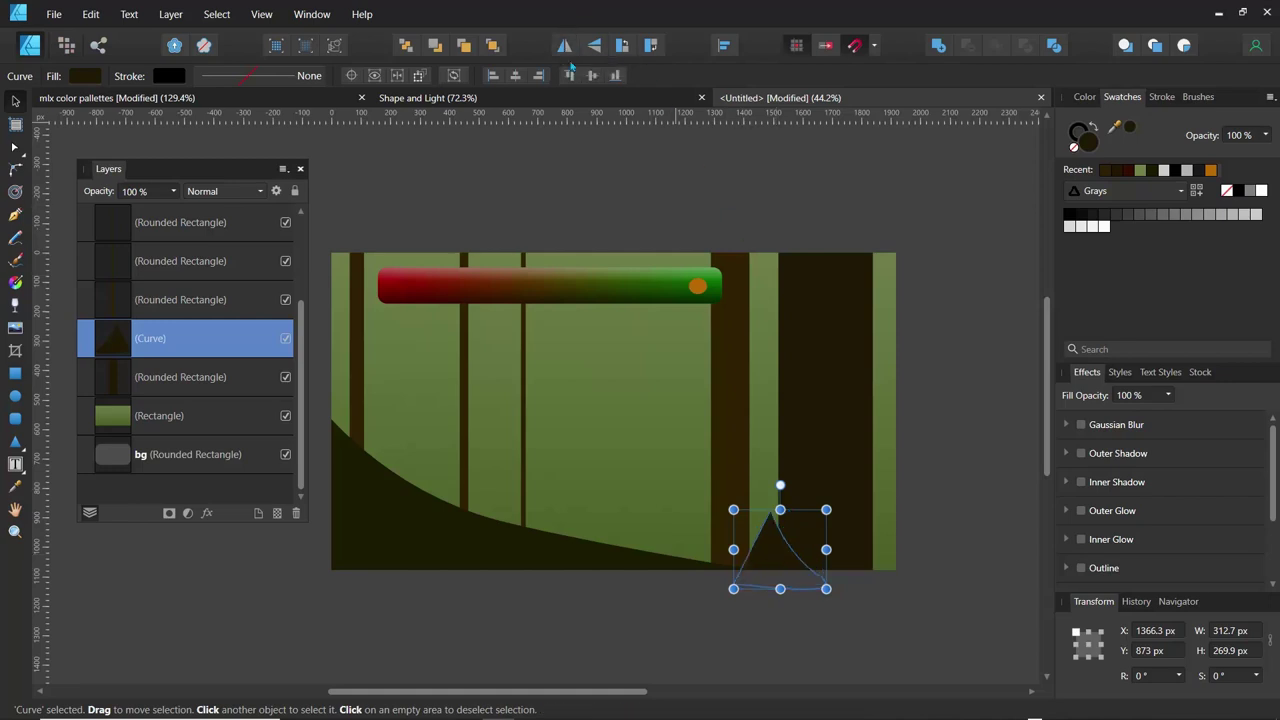
pyautogui.moveTo(777, 558)
pyautogui.mouseDown()
pyautogui.moveTo(868, 550)
pyautogui.moveTo(789, 548)
pyautogui.mouseUp()
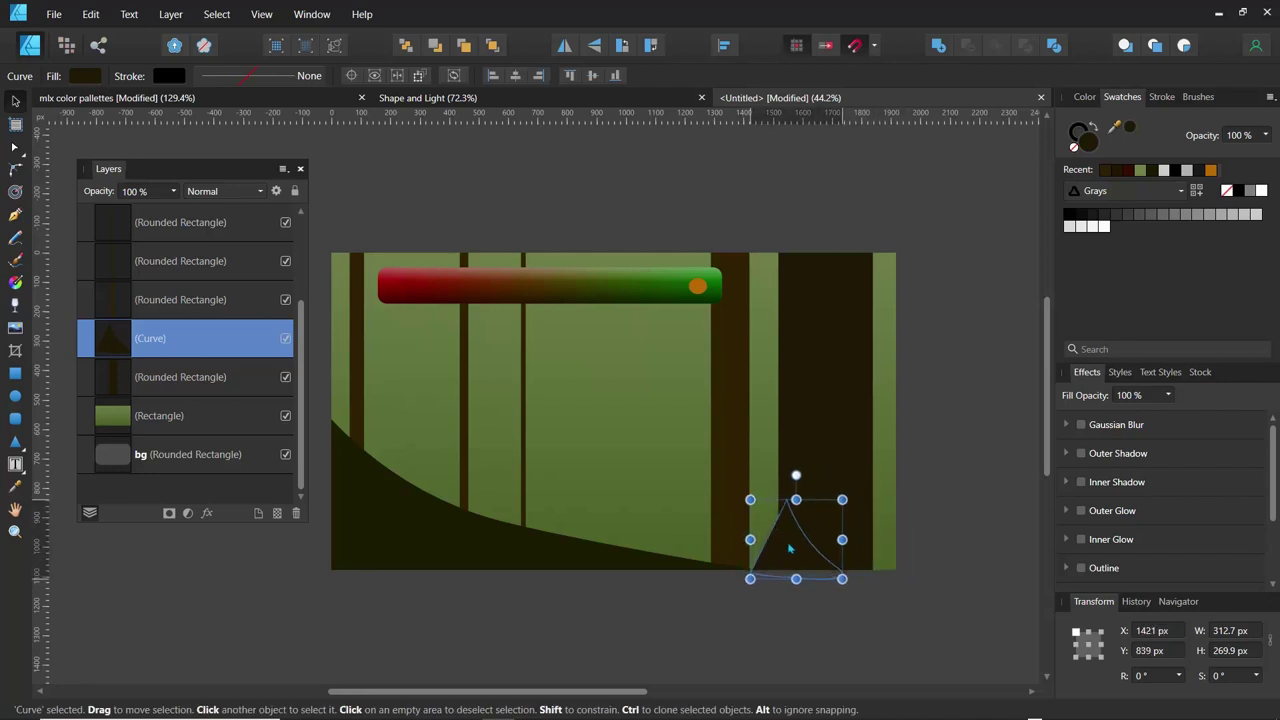
pyautogui.click(790, 598)
# Duplicate the root shape, flip the copy horizontally and move it to the wide trunk's lower right edge
pyautogui.click(795, 552)
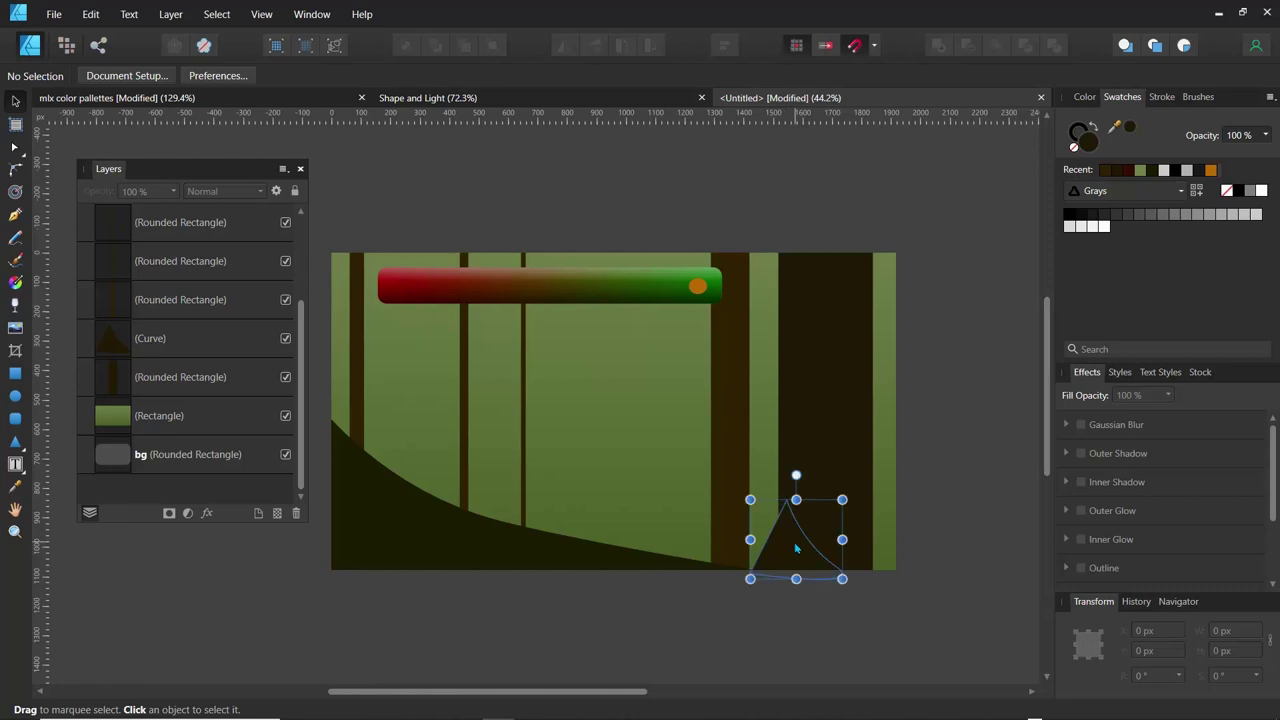
pyautogui.hotkey('ctrl', 'j')
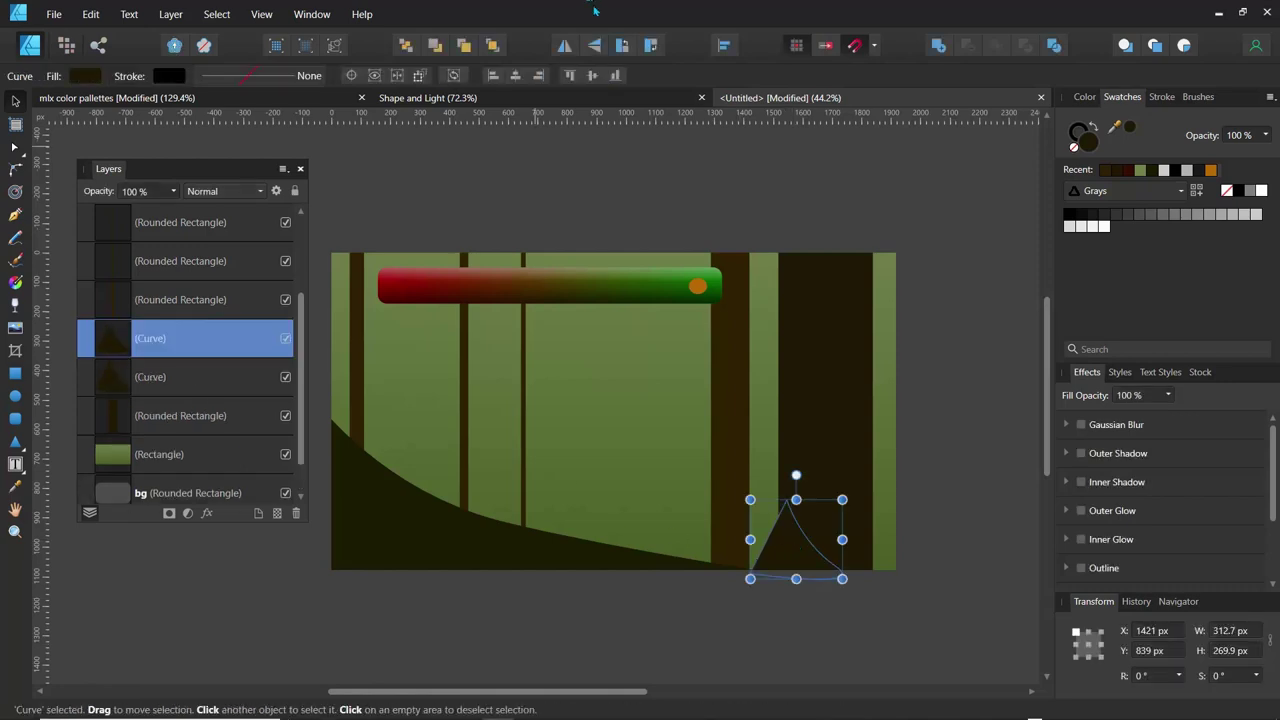
pyautogui.click(564, 45)
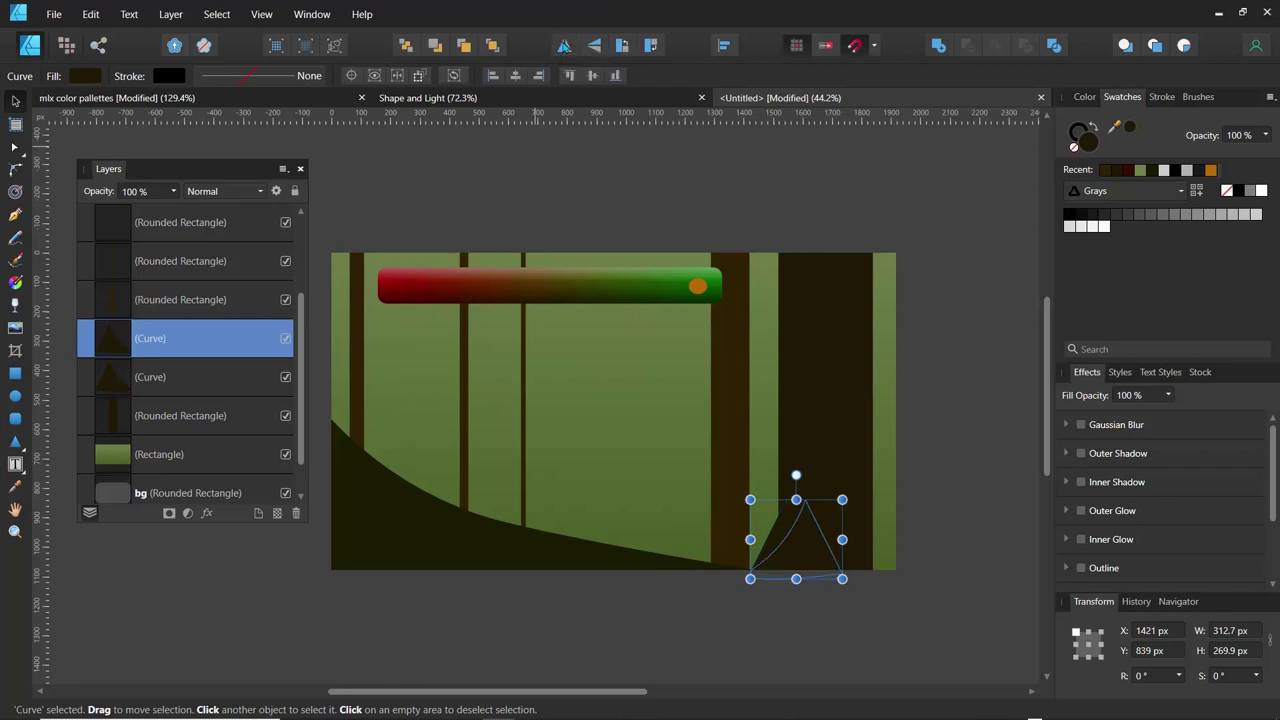
pyautogui.moveTo(818, 554); pyautogui.dragTo(874, 552)
pyautogui.click(872, 610)
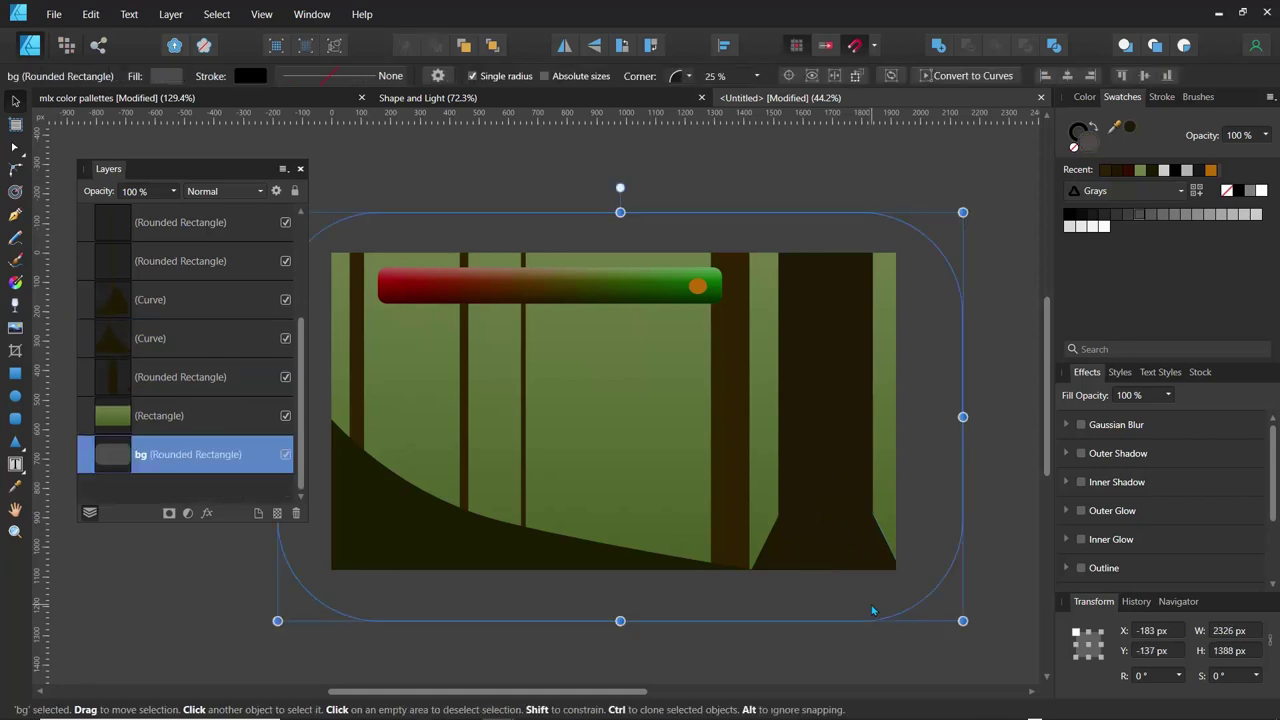
# Move the medium-width trunk slightly left, away from the wide trunk's root
pyautogui.click(810, 524)
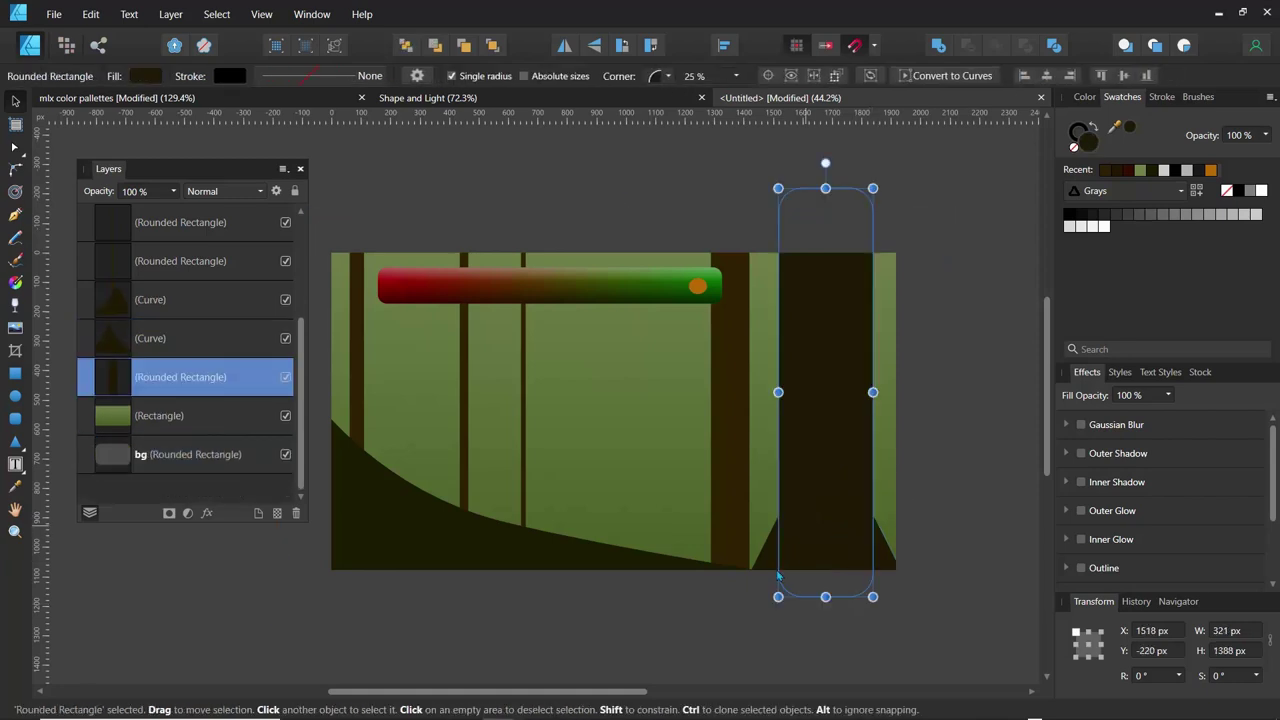
pyautogui.click(739, 614)
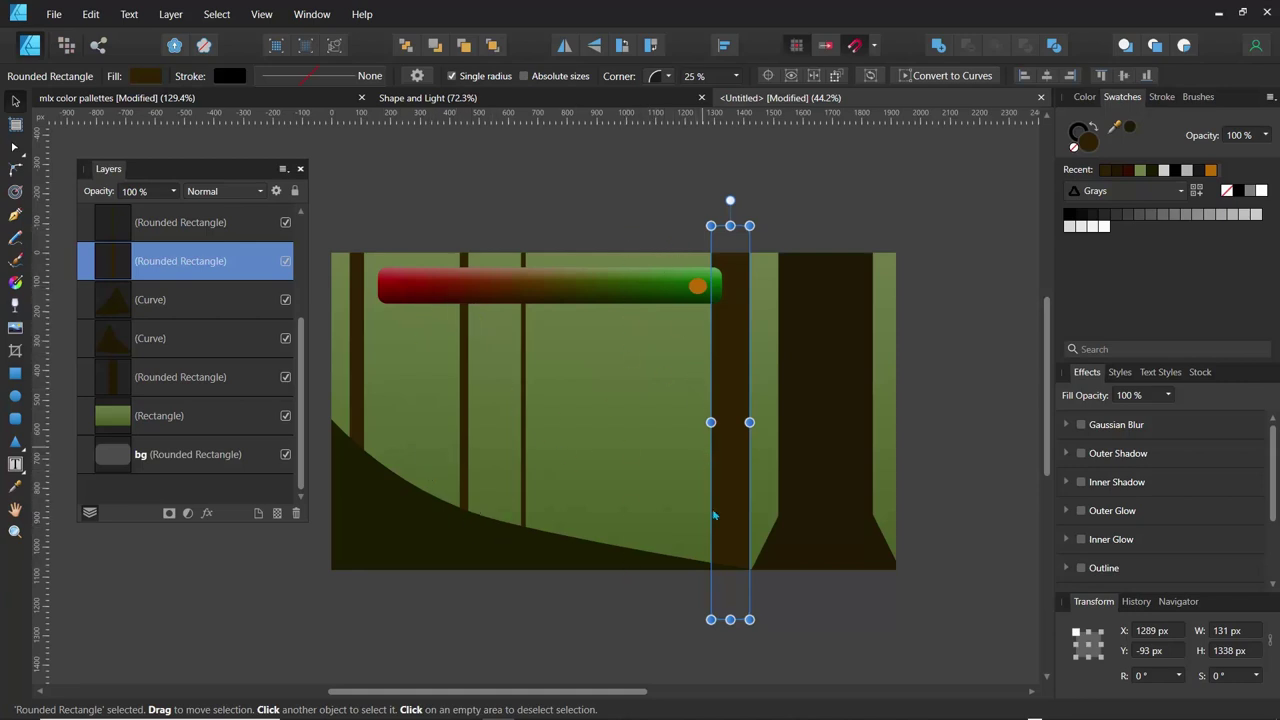
pyautogui.moveTo(723, 387)
pyautogui.mouseDown()
pyautogui.moveTo(675, 385)
pyautogui.moveTo(718, 383)
pyautogui.mouseUp()
pyautogui.click(640, 655)
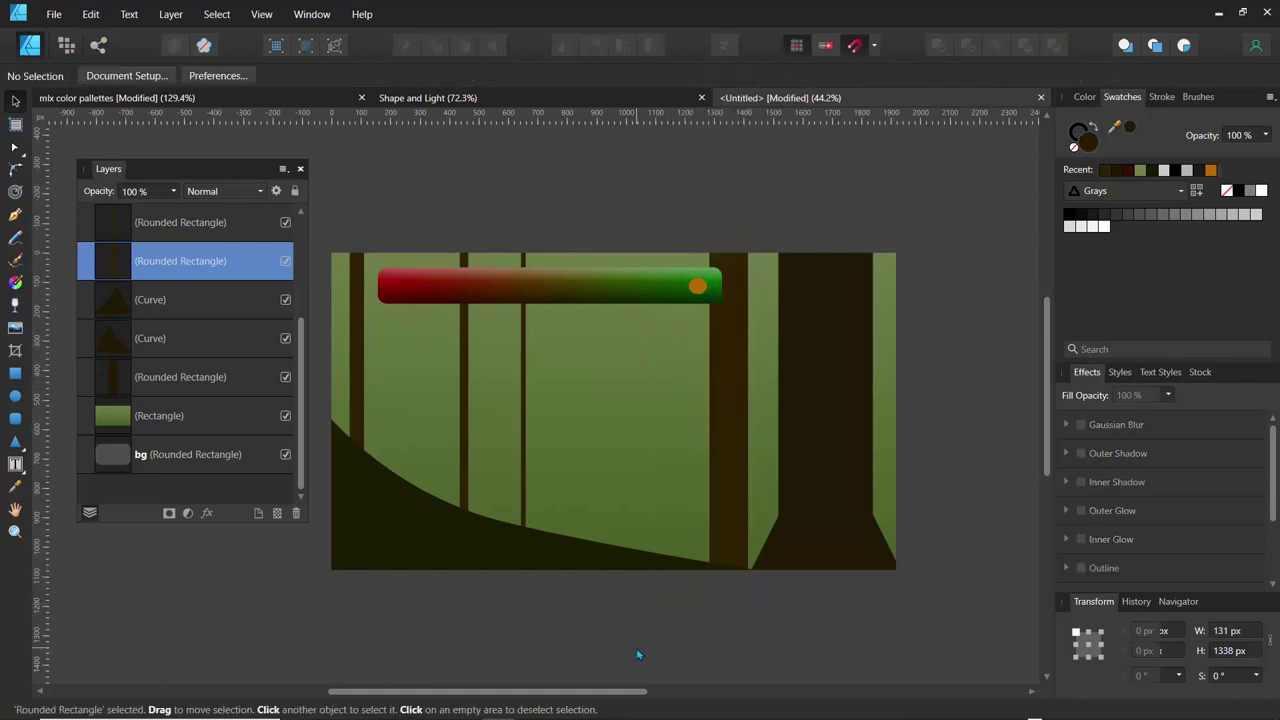
# Show the Navigator preview and detach it as a floating panel near the artwork's lower right corner
pyautogui.click(1178, 601)
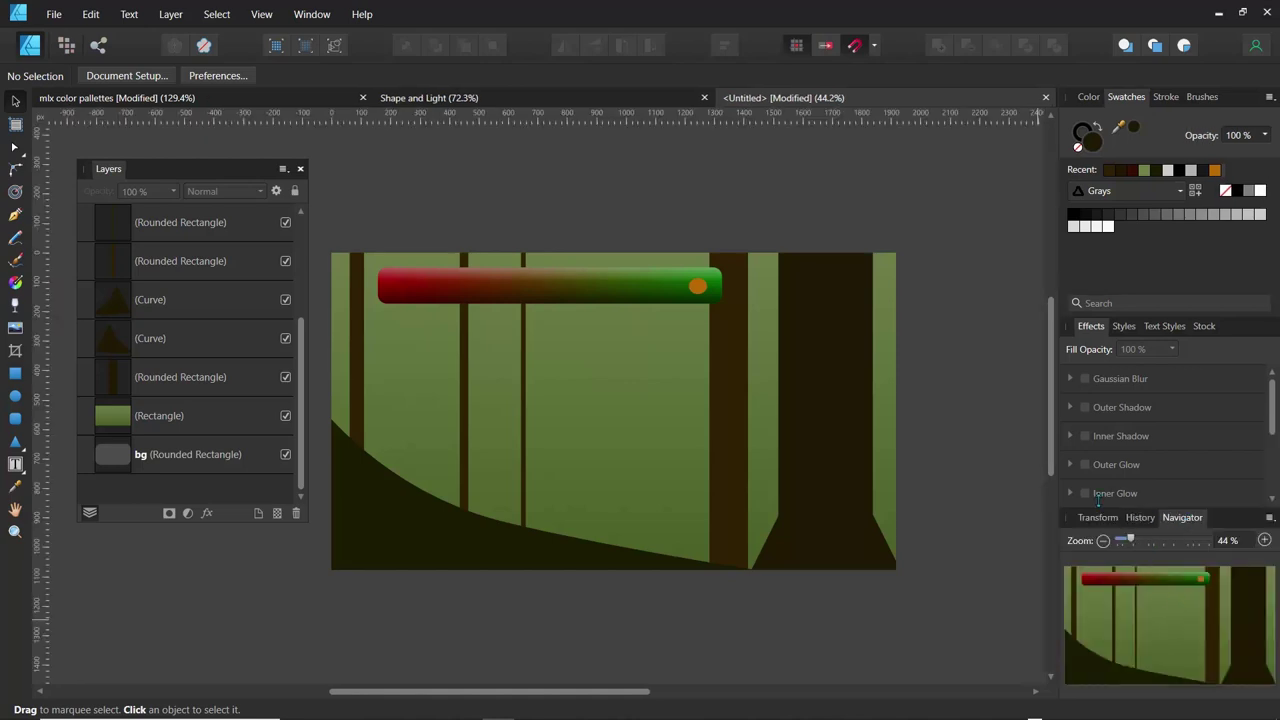
pyautogui.moveTo(1186, 520); pyautogui.dragTo(949, 514)
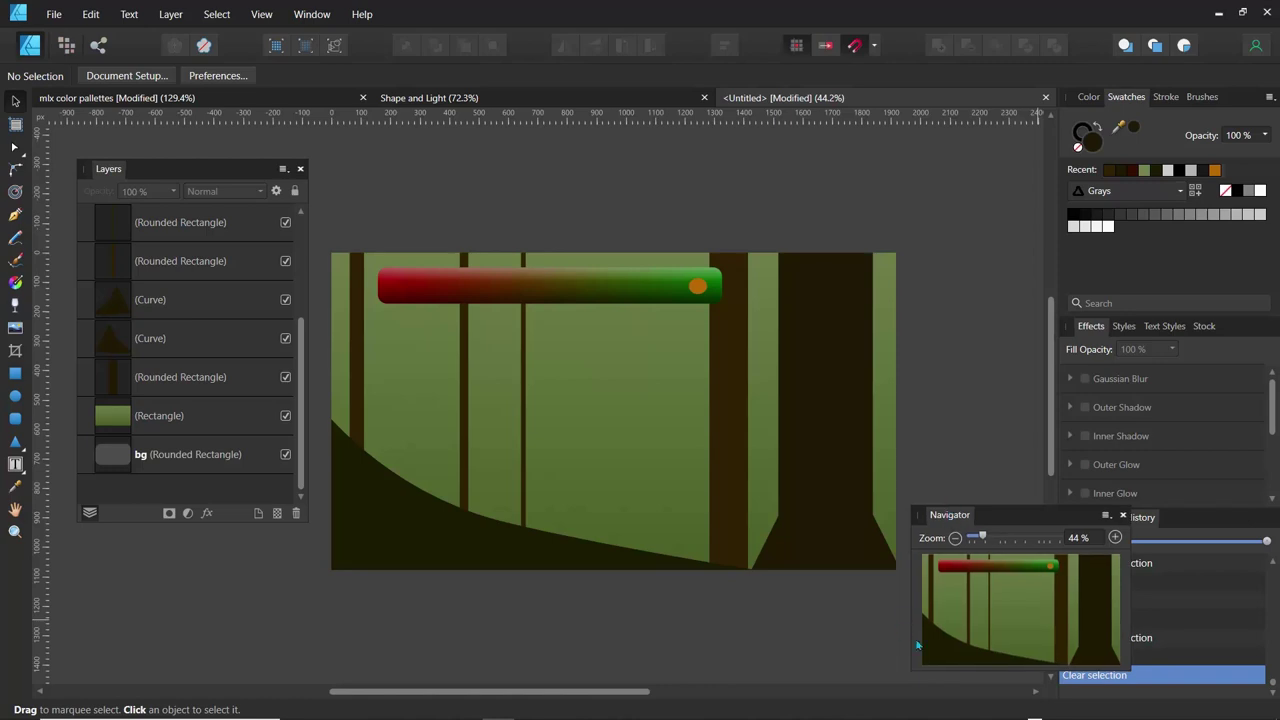
# Try a short linear gradient across the hill's left part and undo it
pyautogui.click(387, 529)
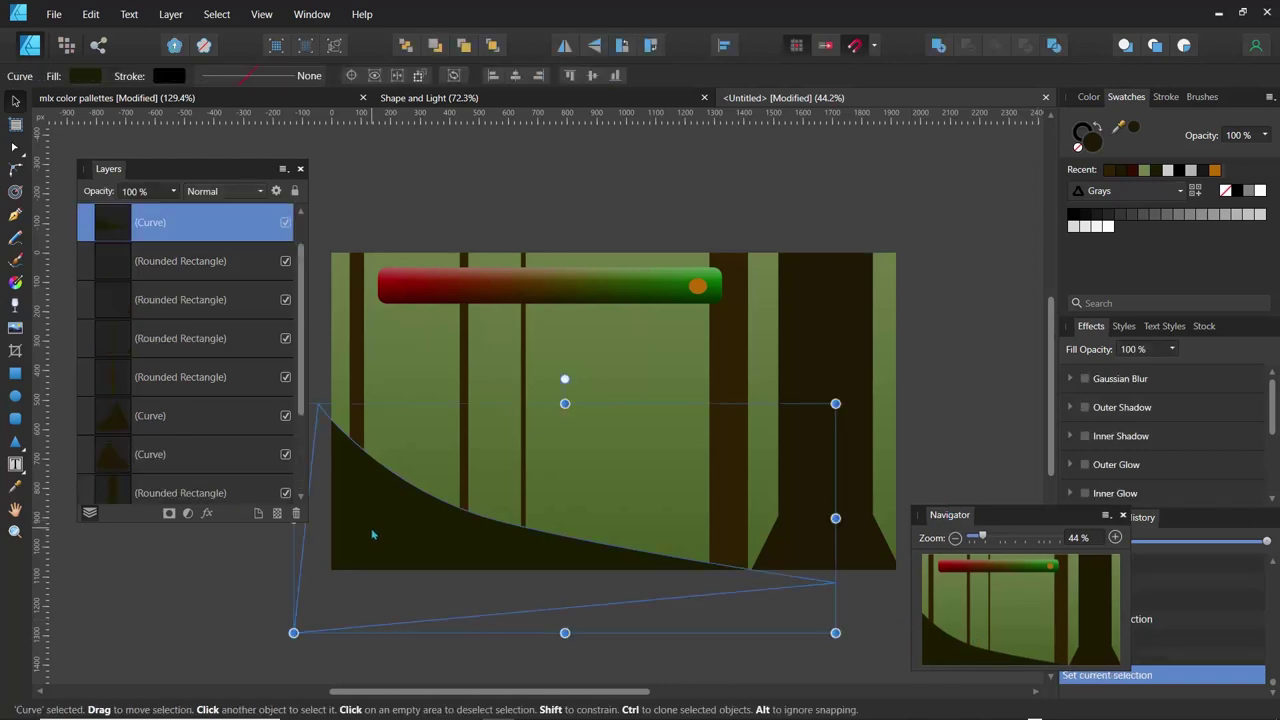
pyautogui.press('g')
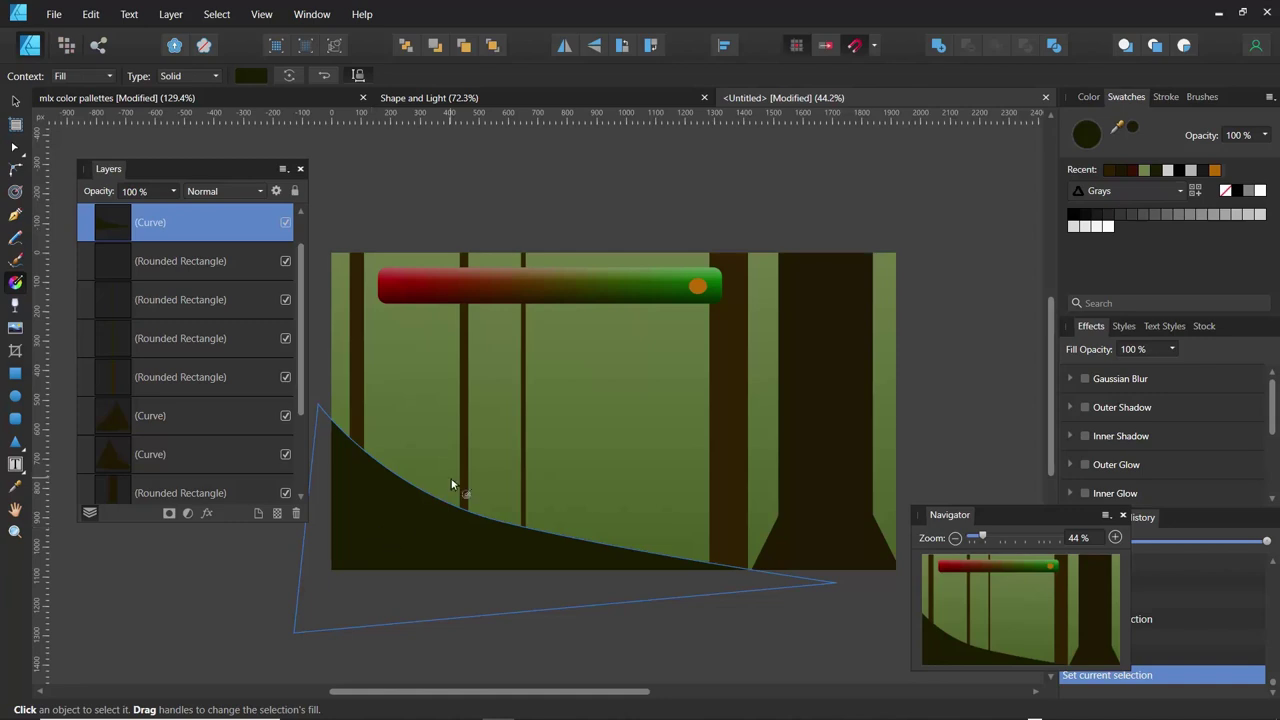
pyautogui.moveTo(450, 479); pyautogui.dragTo(277, 570)
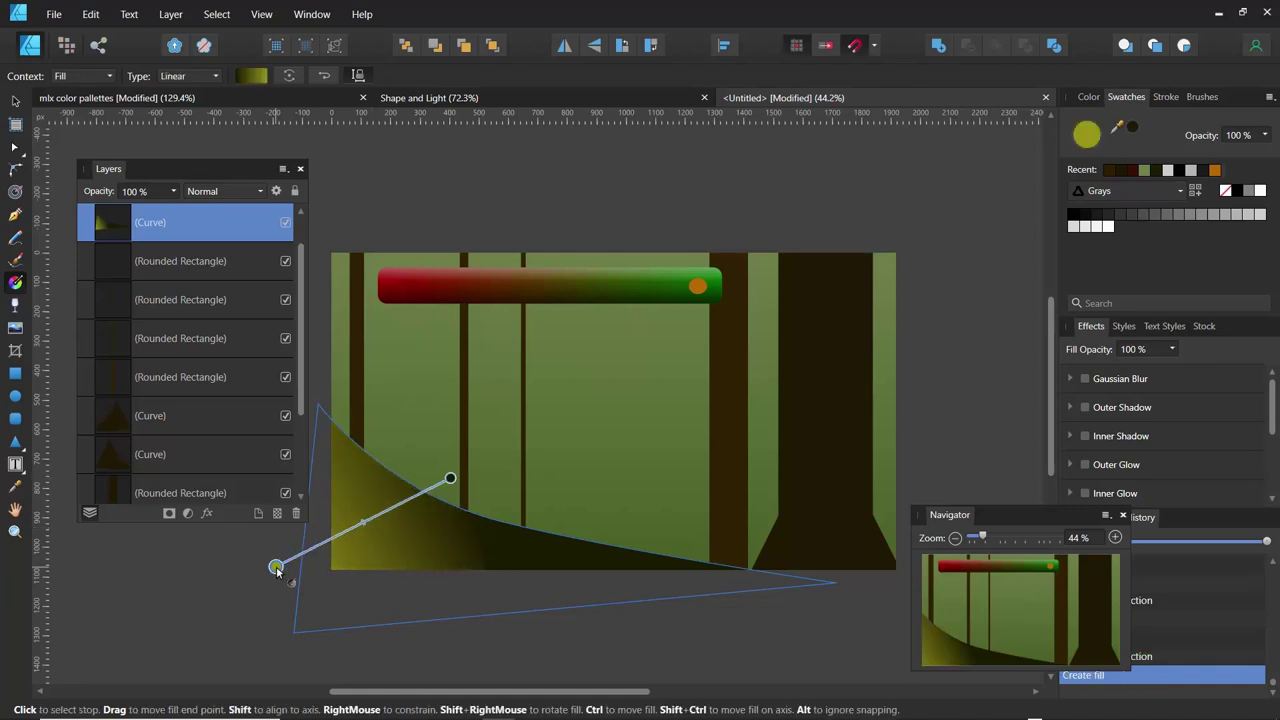
pyautogui.press('z')
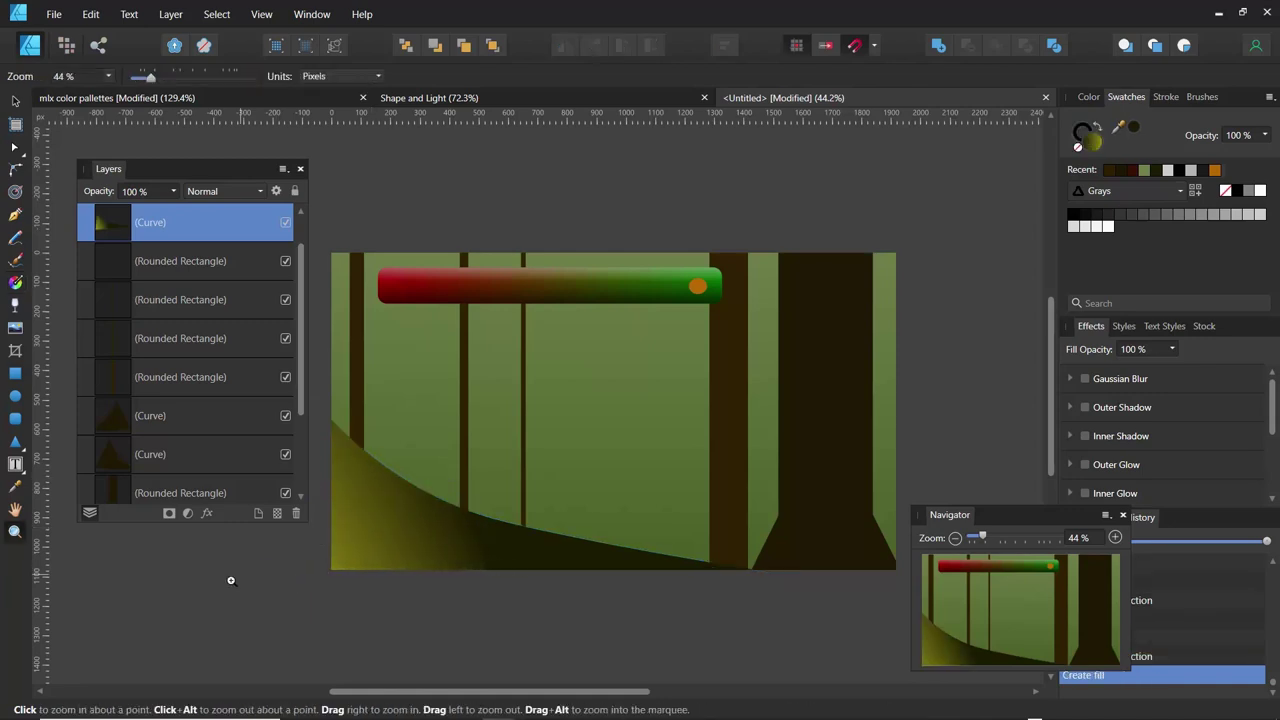
pyautogui.hotkey('ctrl', 'z')
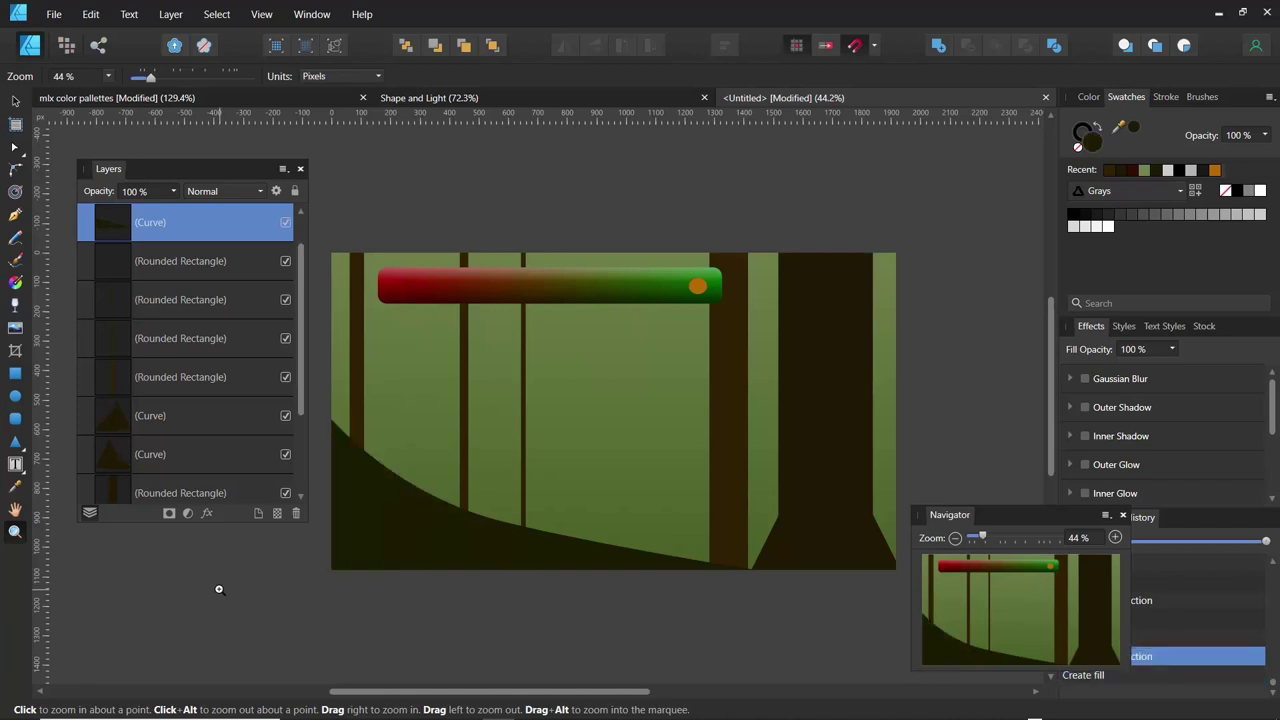
# Give the hill a long diagonal linear gradient from dark to olive at lower left, shifting its midpoint close to the olive end
pyautogui.click(16, 283)
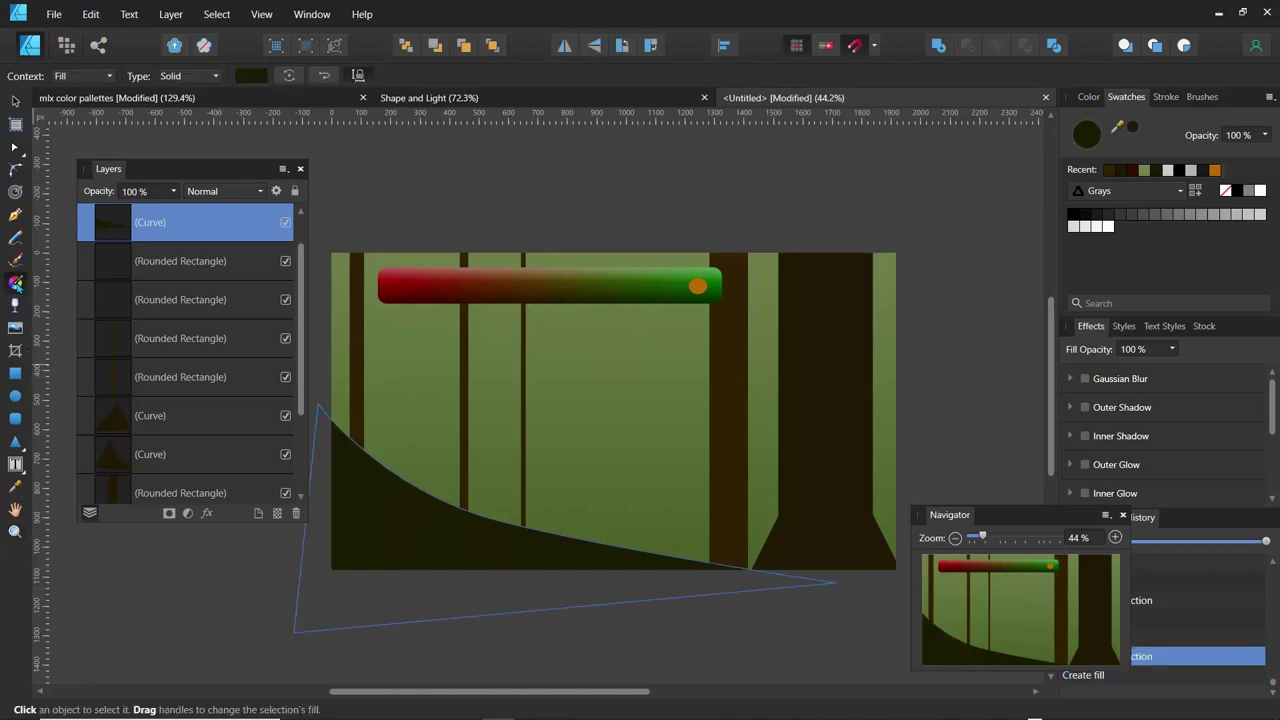
pyautogui.moveTo(605, 416); pyautogui.dragTo(190, 625)
pyautogui.scroll(-1, 224, 656)
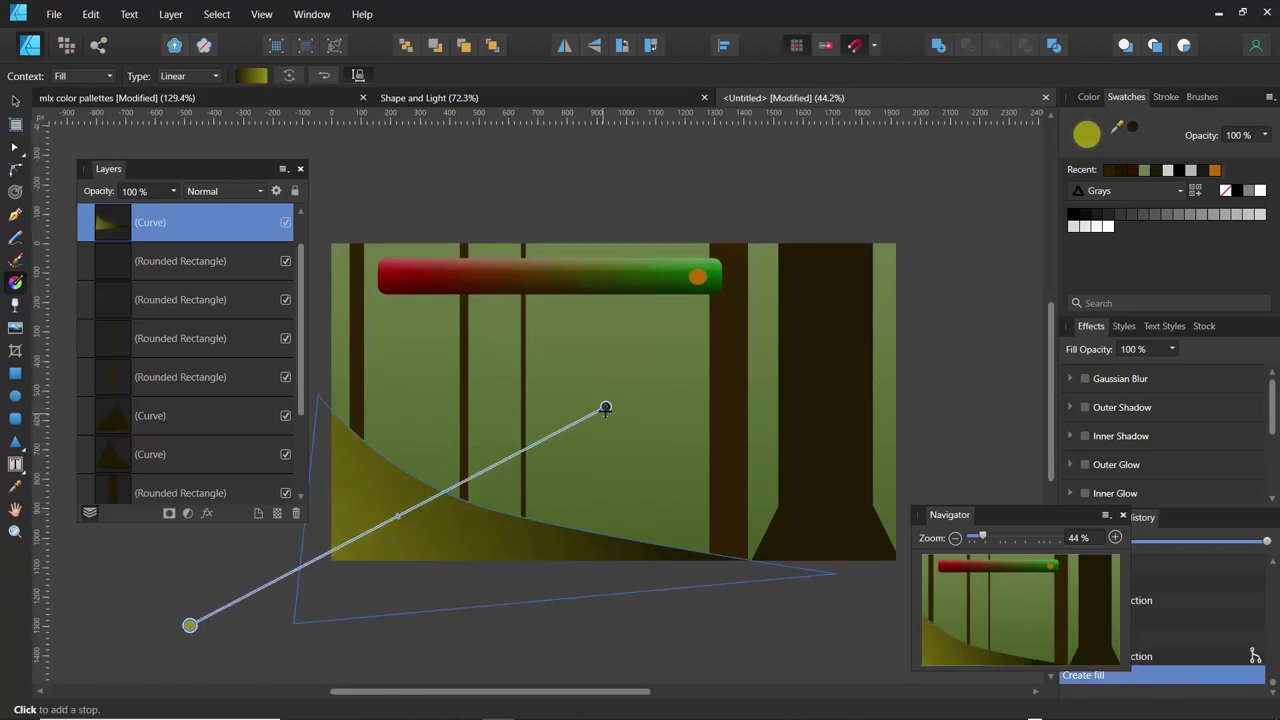
pyautogui.moveTo(604, 408); pyautogui.dragTo(502, 457)
pyautogui.moveTo(345, 541); pyautogui.dragTo(265, 579)
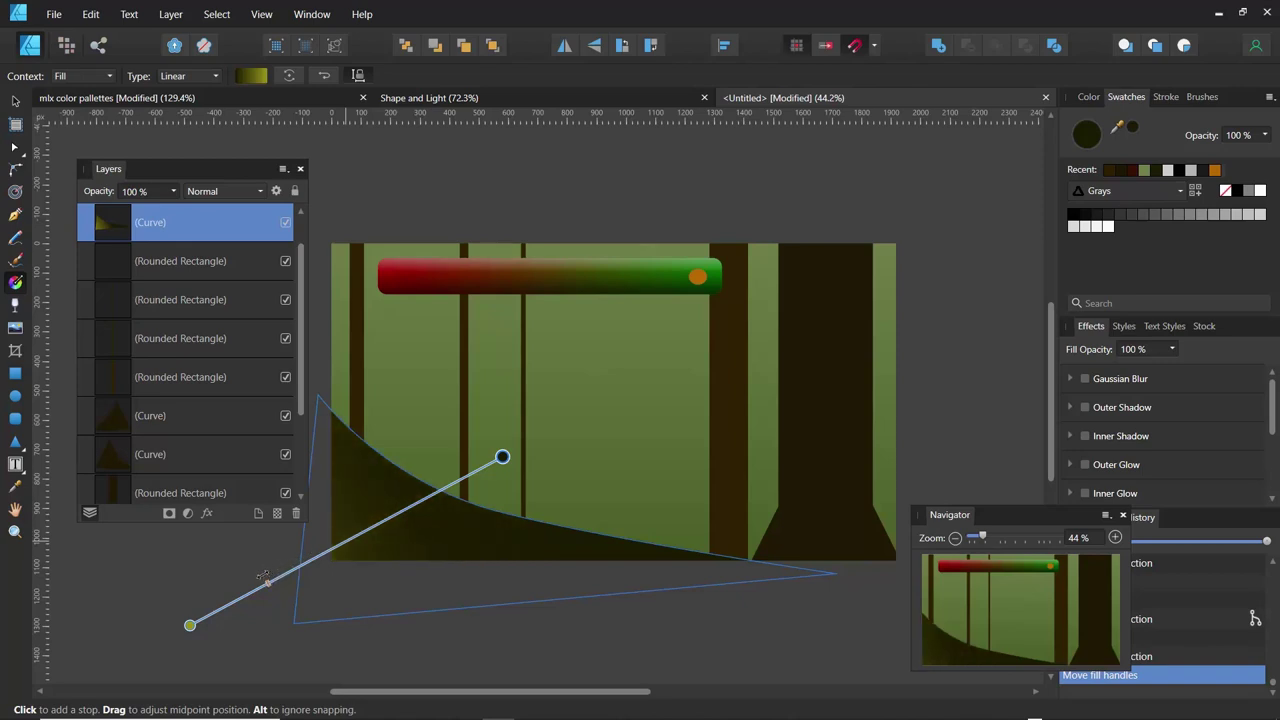
pyautogui.click(213, 560)
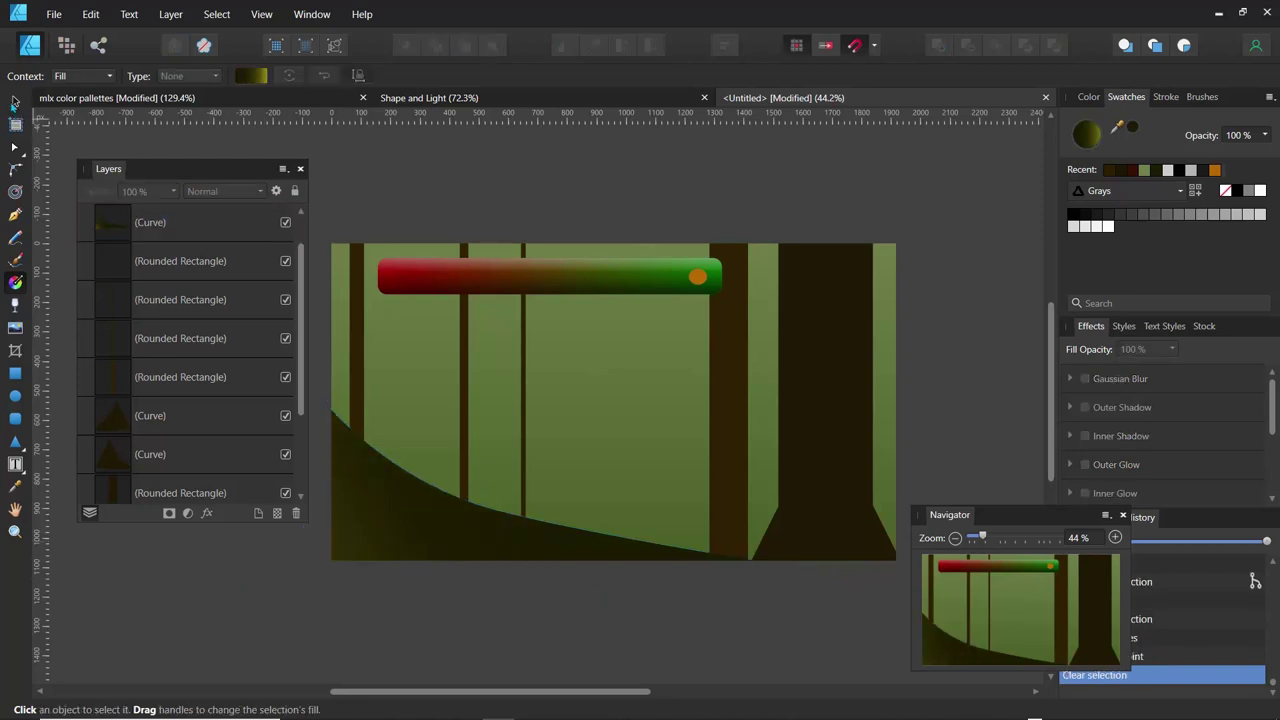
pyautogui.click(15, 102)
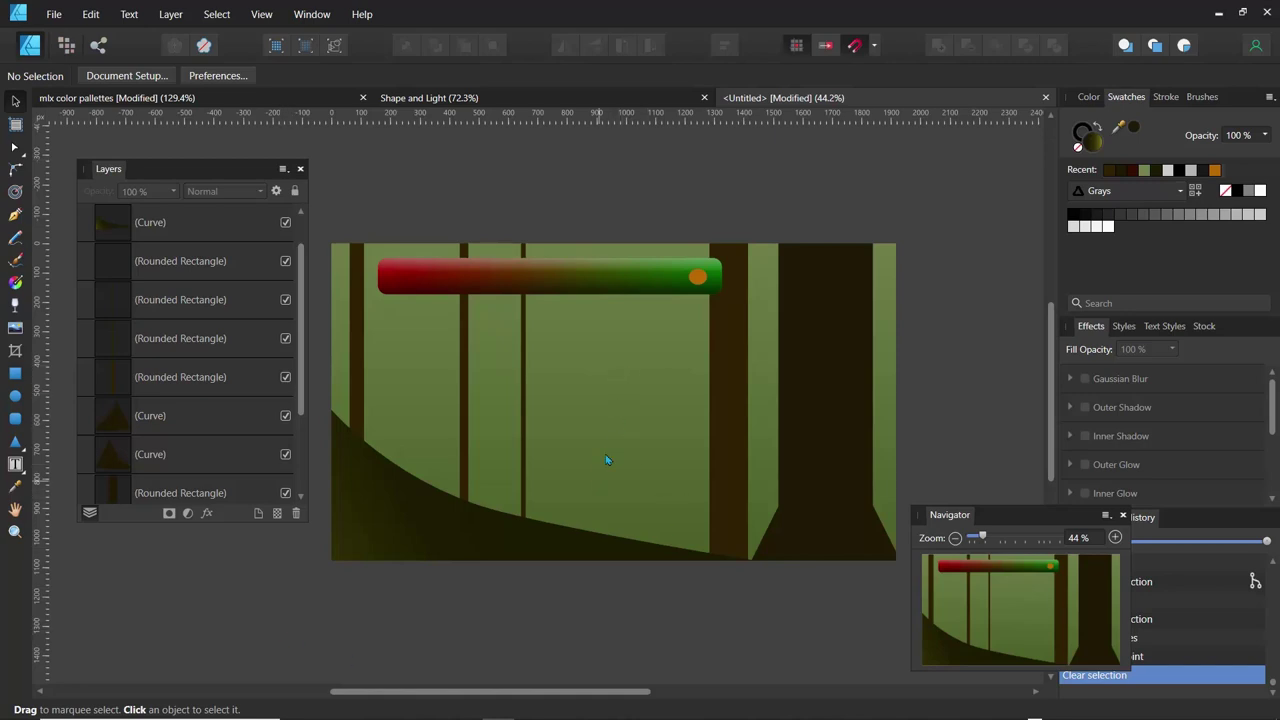
# Duplicate the medium-width trunk, place the copy near the middle of the scene and set its opacity to 25%
pyautogui.click(464, 372)
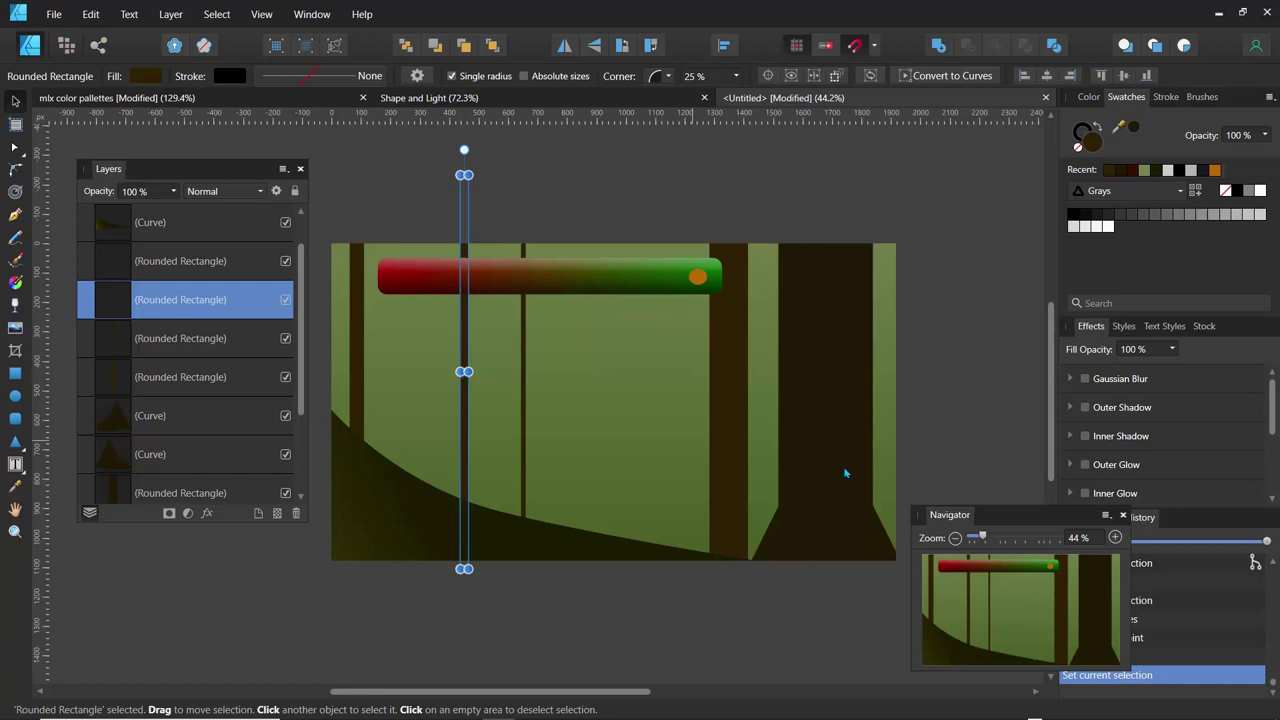
pyautogui.click(724, 412)
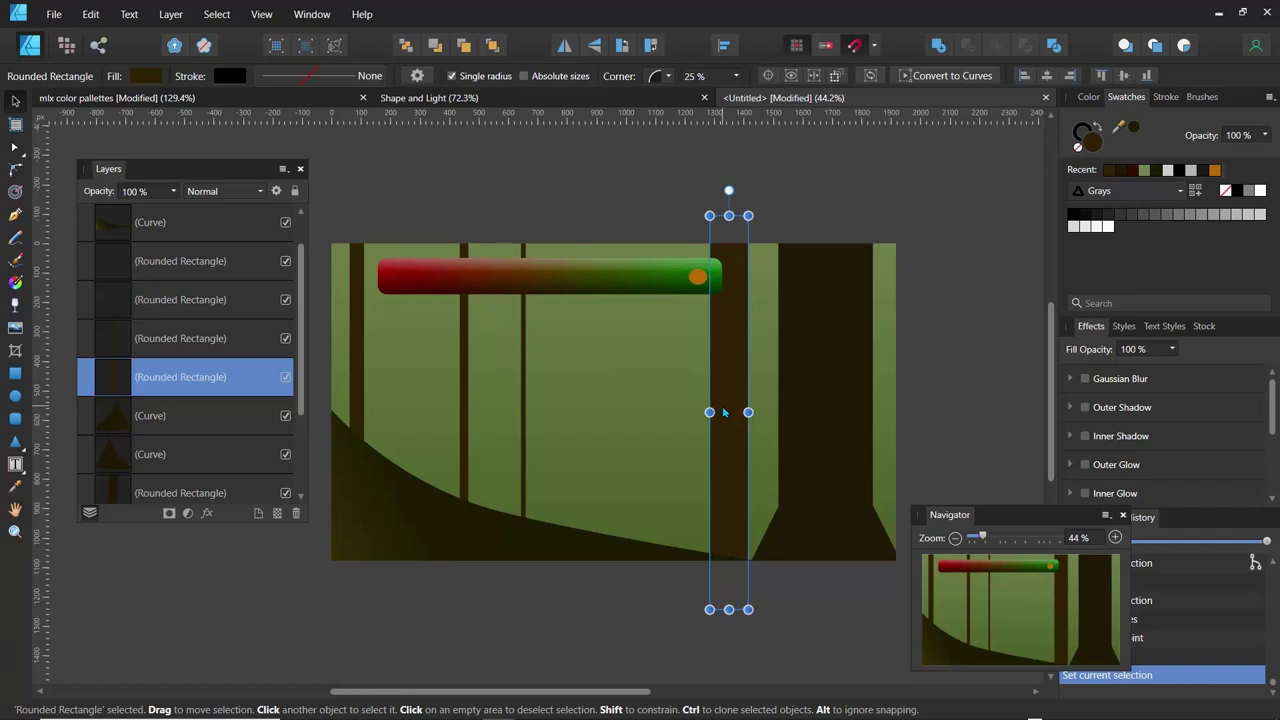
pyautogui.hotkey('ctrl', 'j')
pyautogui.moveTo(724, 412); pyautogui.dragTo(614, 404)
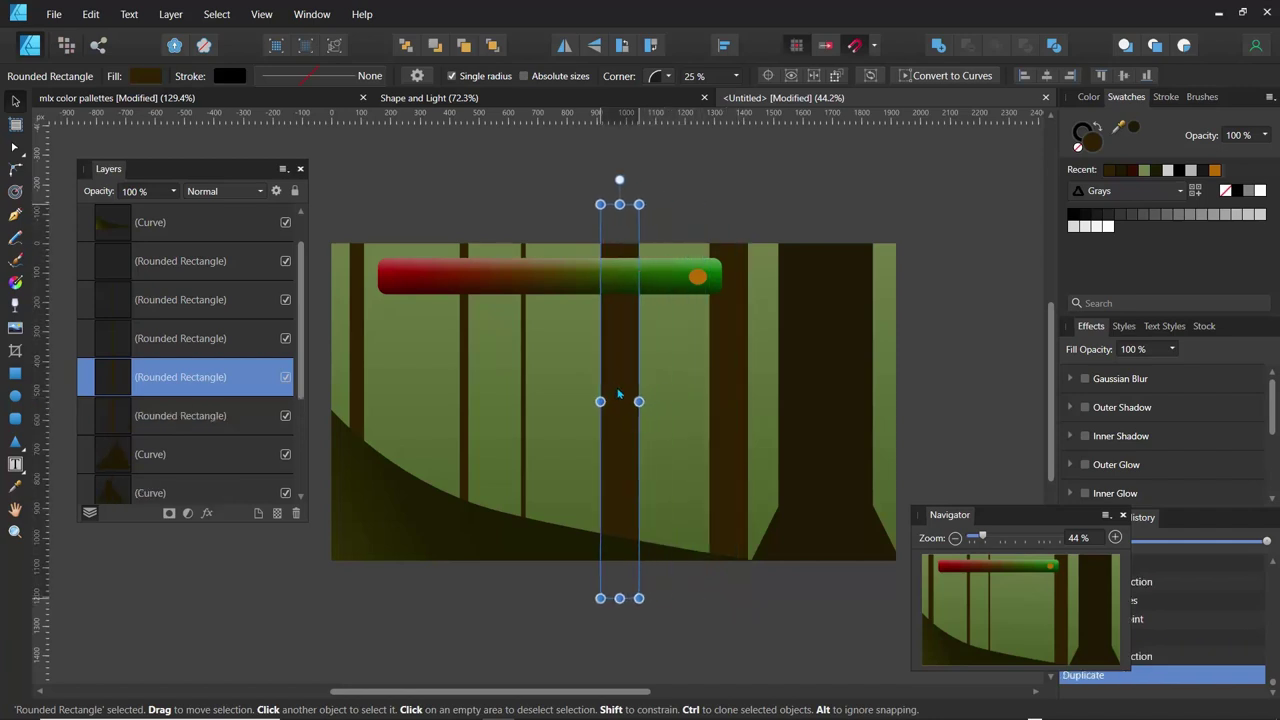
pyautogui.click(174, 190)
pyautogui.moveTo(176, 208); pyautogui.dragTo(90, 226)
pyautogui.click(387, 638)
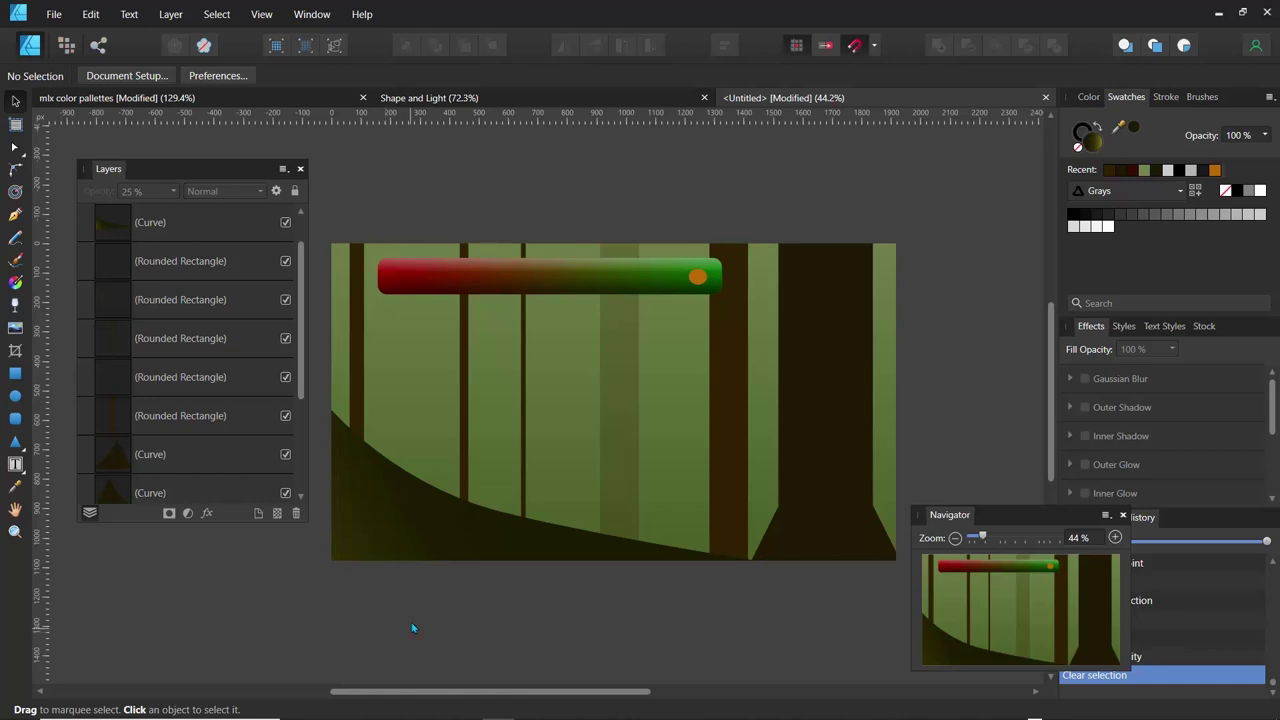
# Group the three thin trunks on the left side of the scene
pyautogui.click(464, 458)
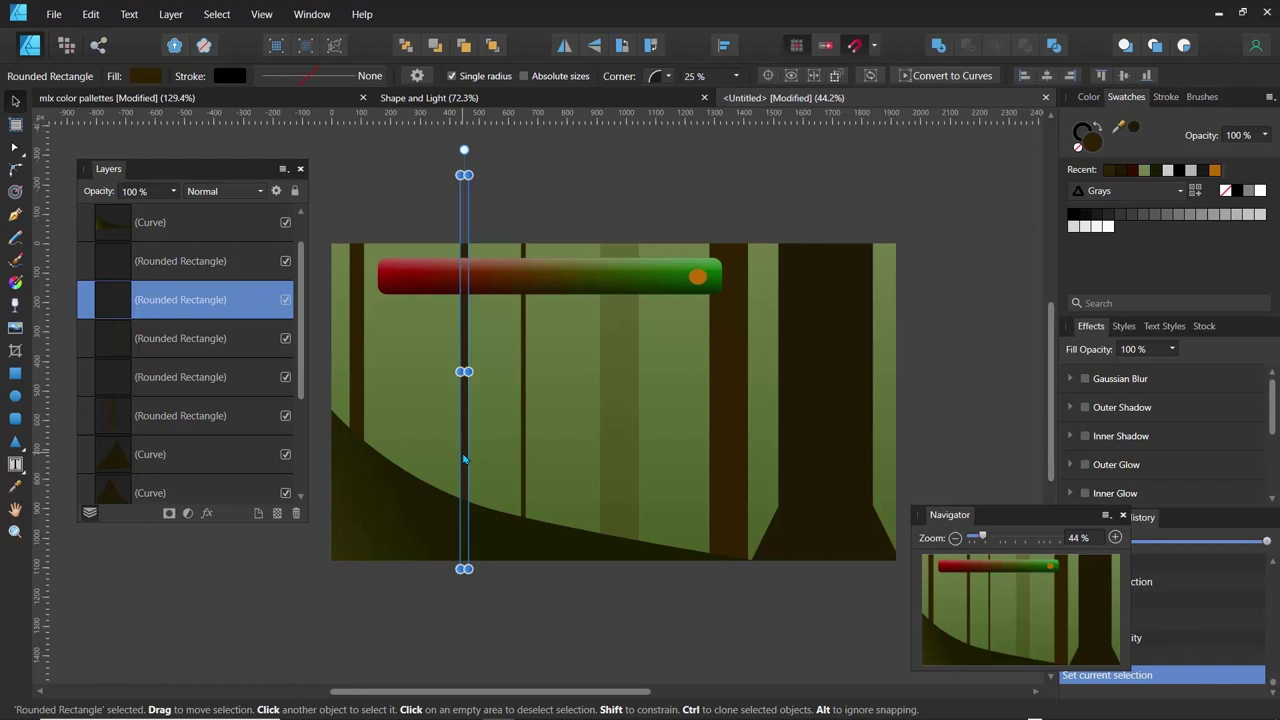
pyautogui.click(524, 456)
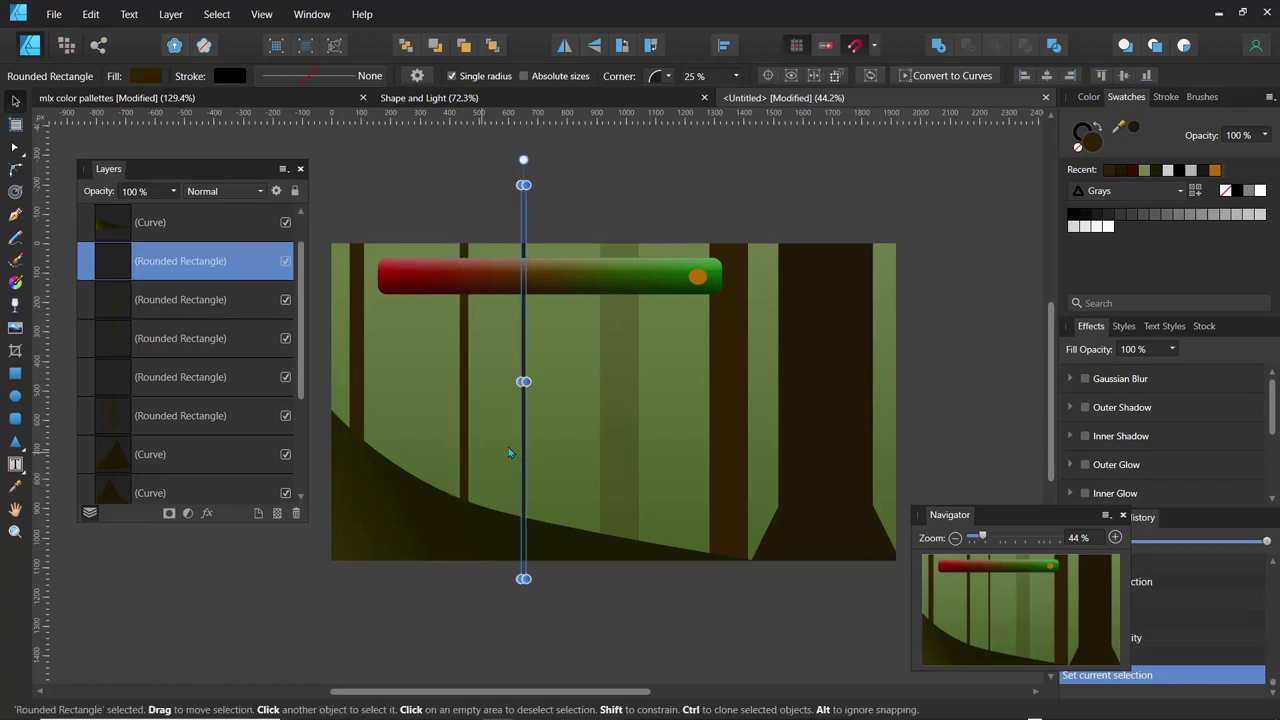
pyautogui.keyDown('shift'); pyautogui.click(462, 438); pyautogui.keyUp('shift')
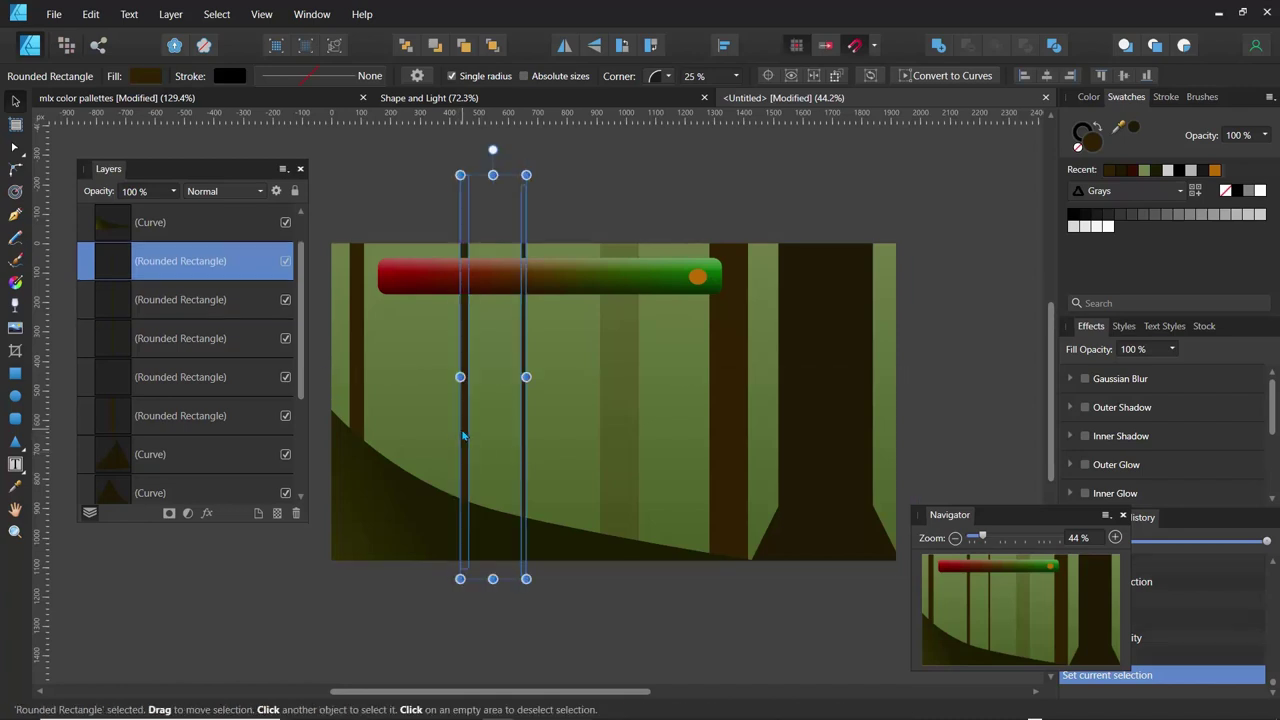
pyautogui.keyDown('shift'); pyautogui.click(356, 392); pyautogui.keyUp('shift')
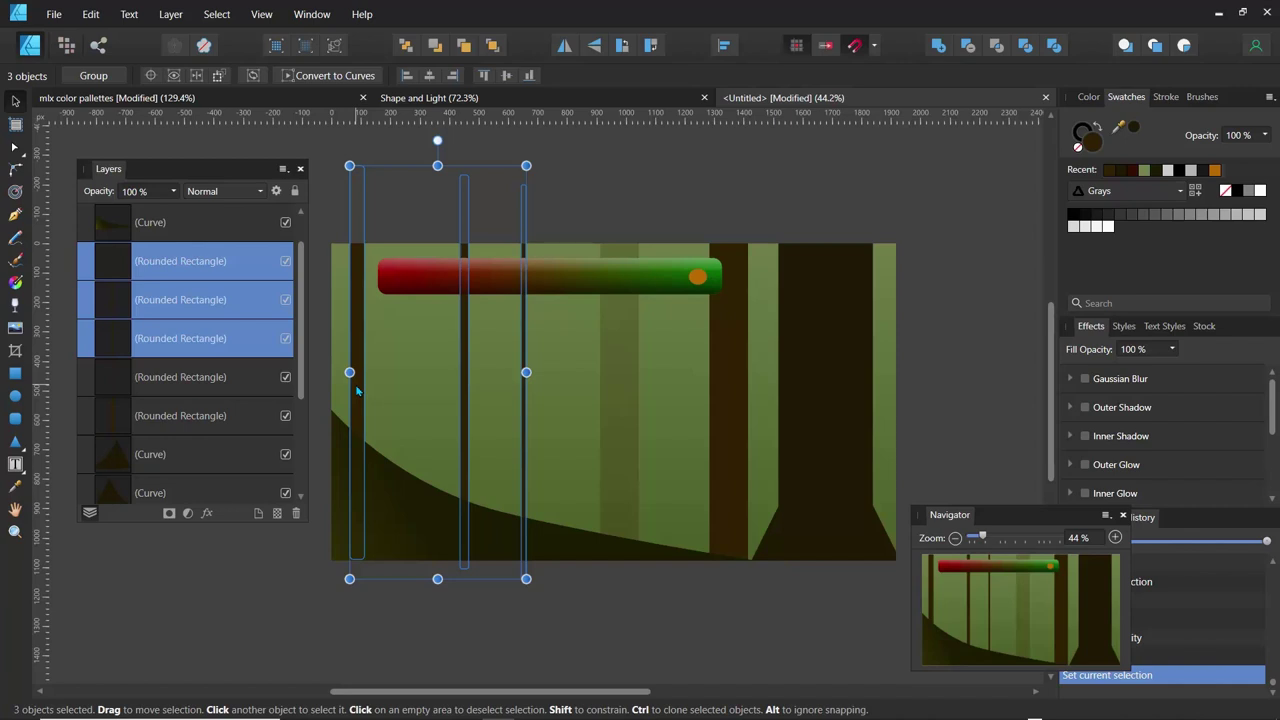
pyautogui.hotkey('ctrl', 'g')
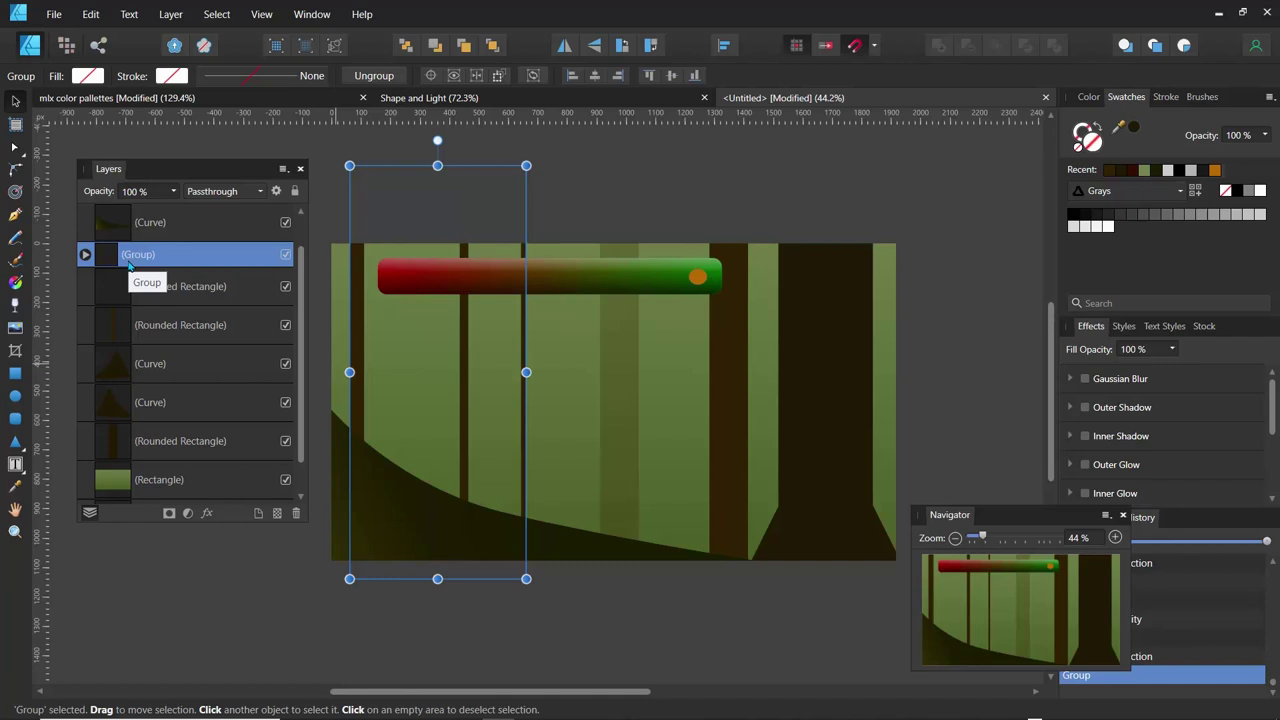
# Duplicate the thin trunk group and shift the lower copy right so its trunks stand between the originals
pyautogui.hotkey('ctrl', 'j')
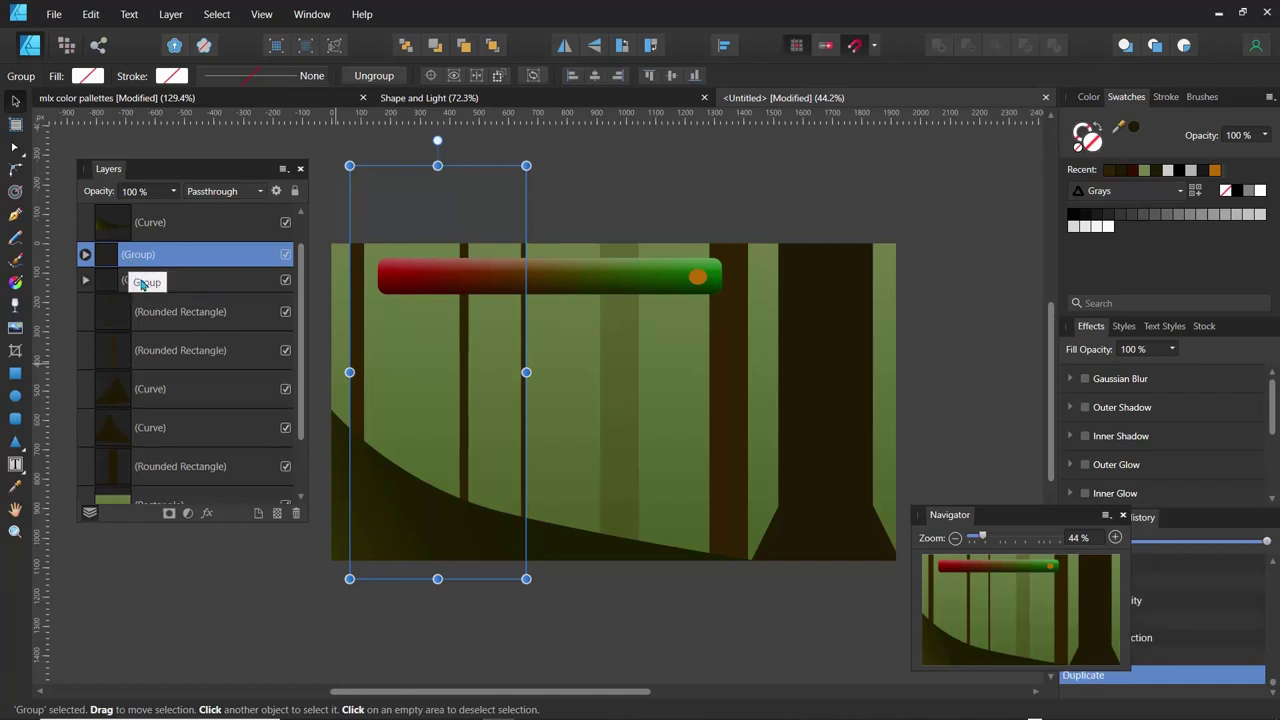
pyautogui.click(114, 282)
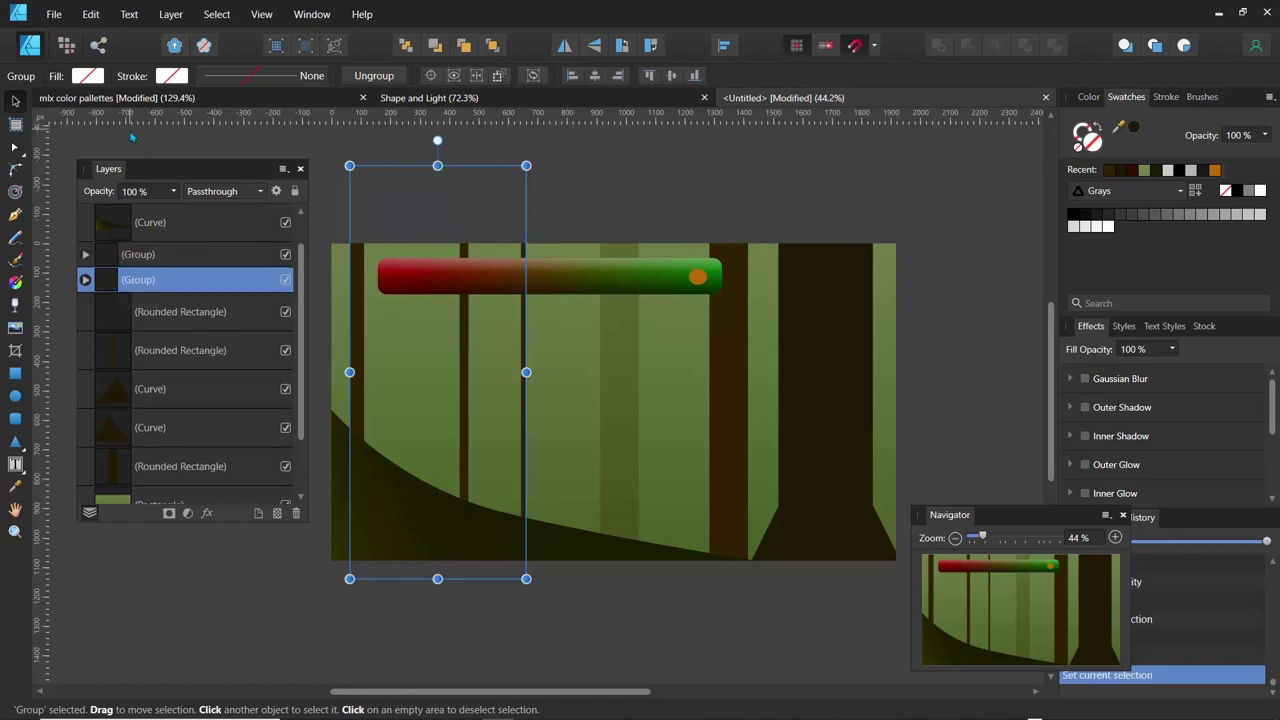
pyautogui.moveTo(370, 346); pyautogui.dragTo(400, 353)
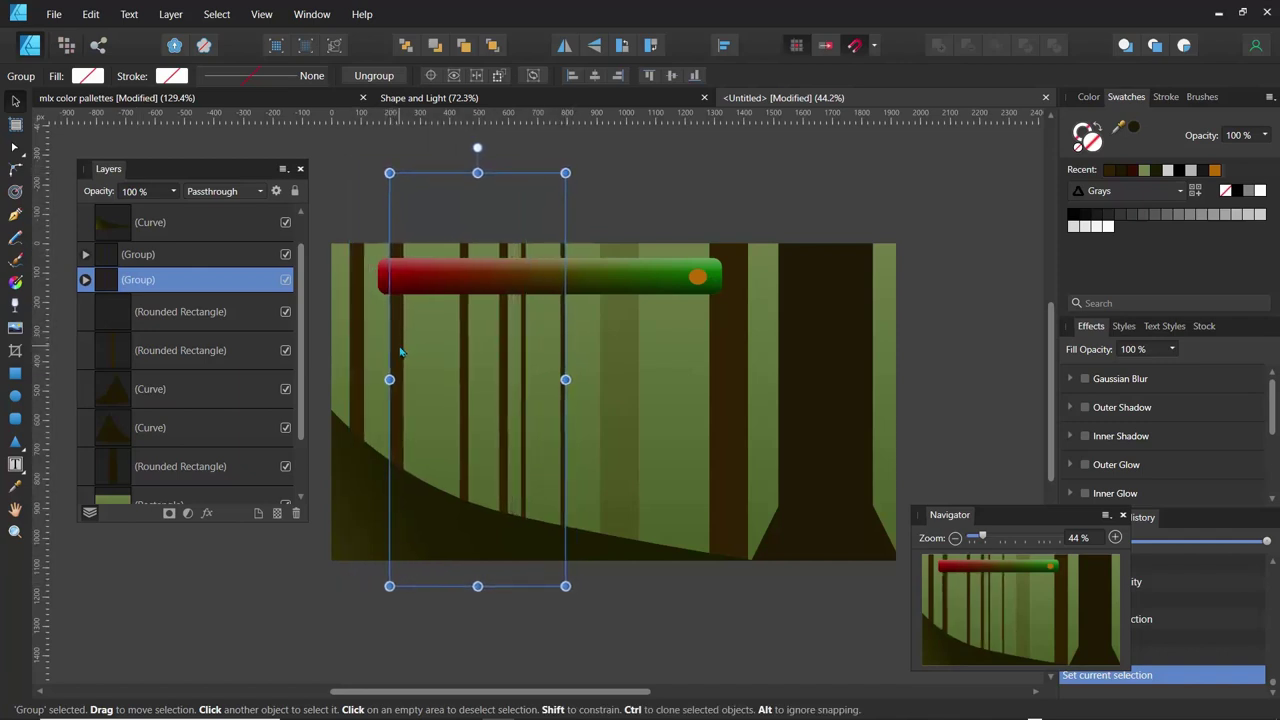
# Set the opacity of the shifted trunk group to 11%
pyautogui.click(175, 194)
pyautogui.moveTo(175, 210); pyautogui.dragTo(69, 213)
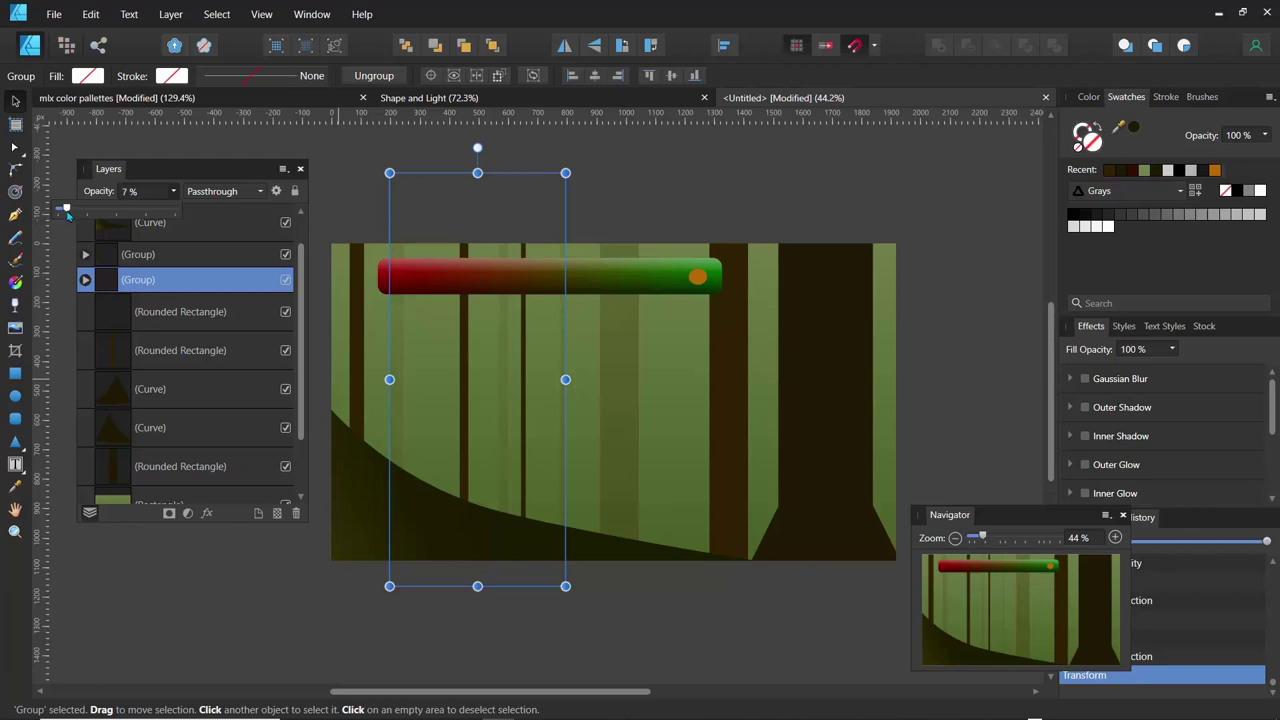
pyautogui.moveTo(67, 213); pyautogui.dragTo(72, 212)
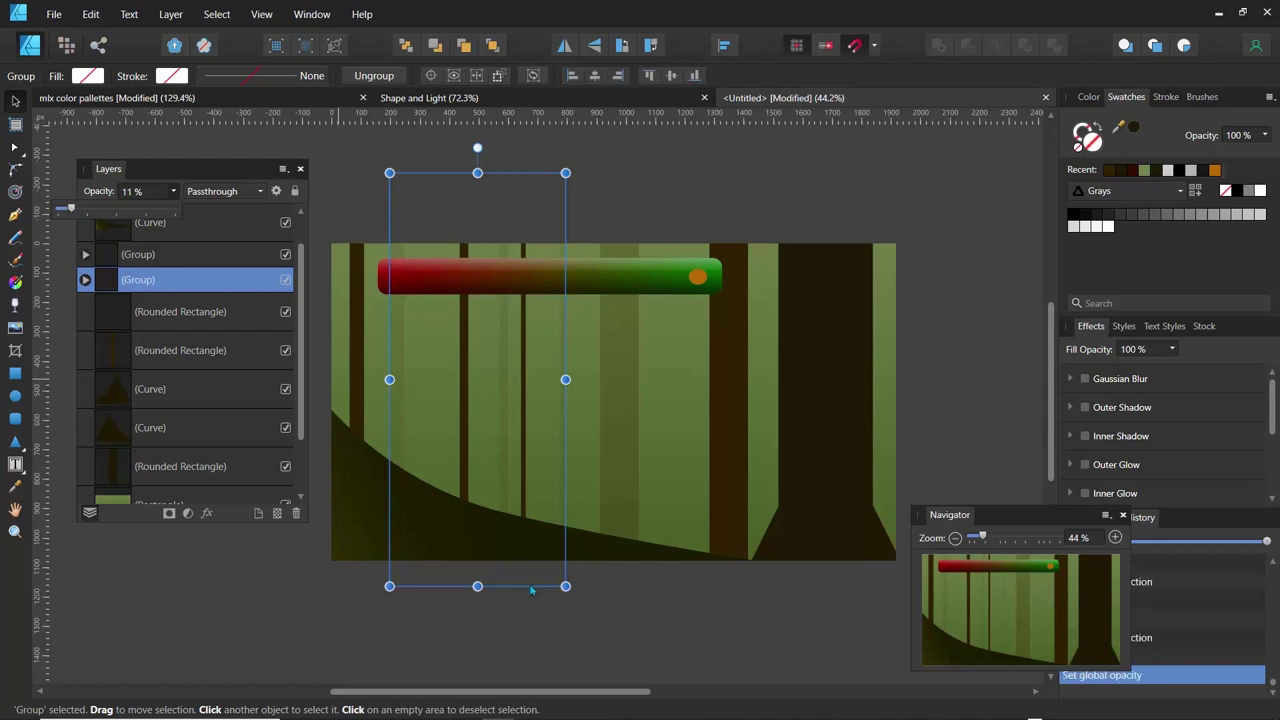
pyautogui.click(718, 618)
pyautogui.click(718, 620)
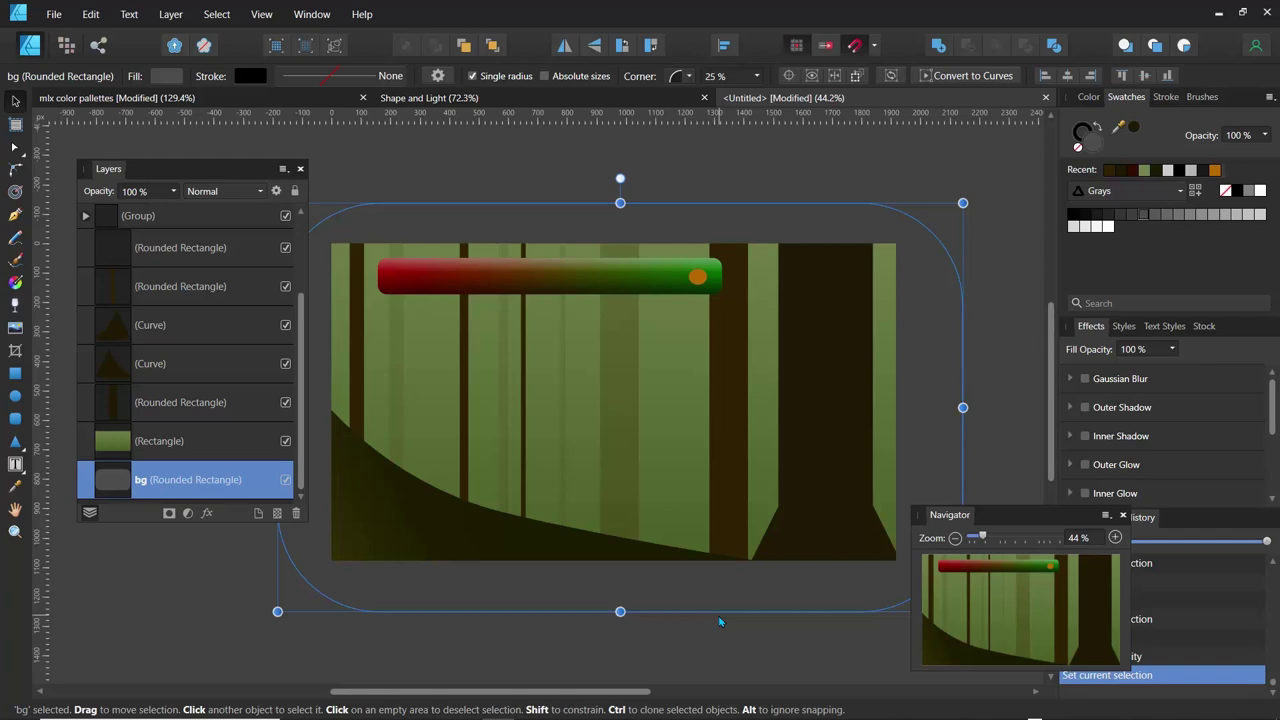
# Apply a Gaussian Blur layer effect with a 0.9 px radius to the hill
pyautogui.click(414, 529)
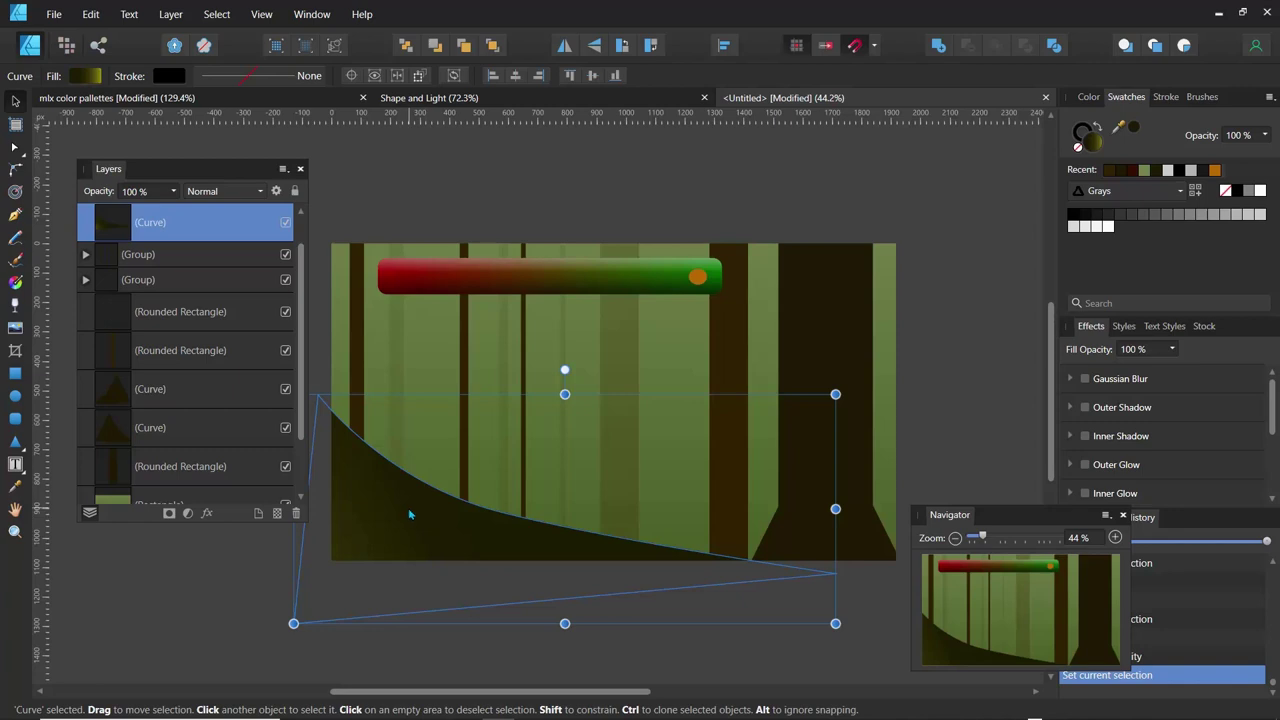
pyautogui.click(208, 513)
pyautogui.click(795, 225)
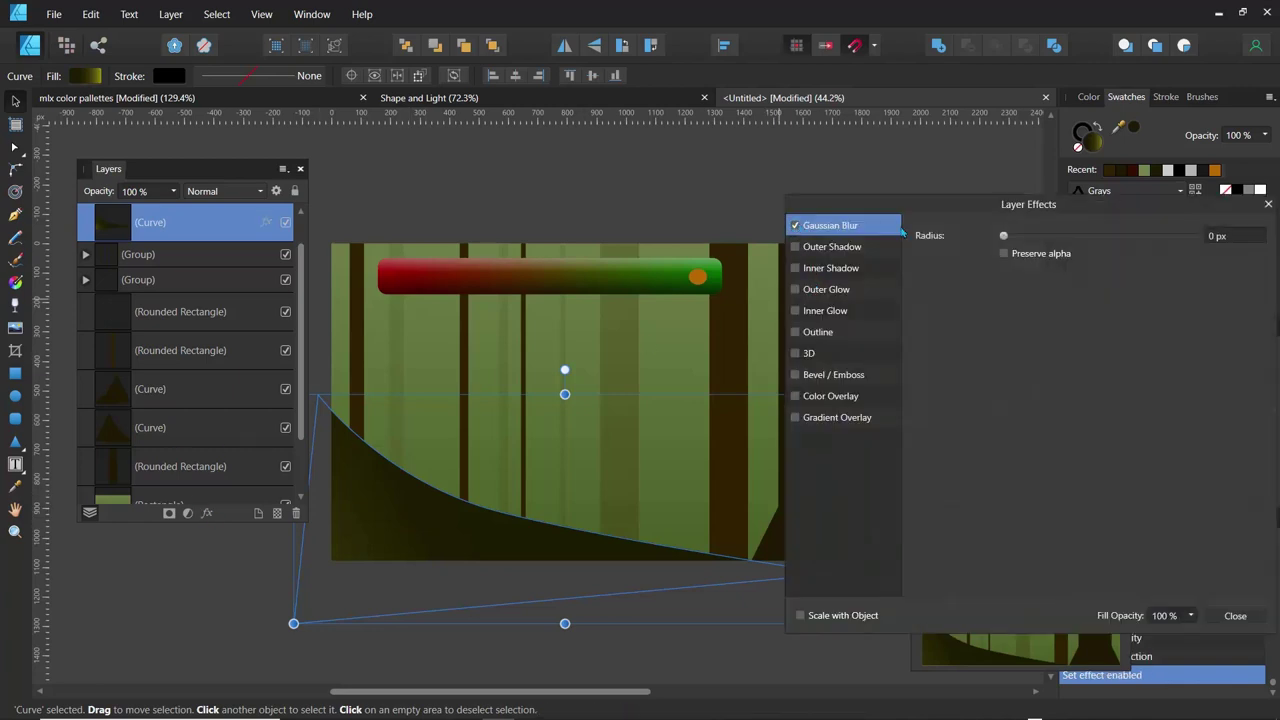
pyautogui.moveTo(1004, 236); pyautogui.dragTo(1044, 237)
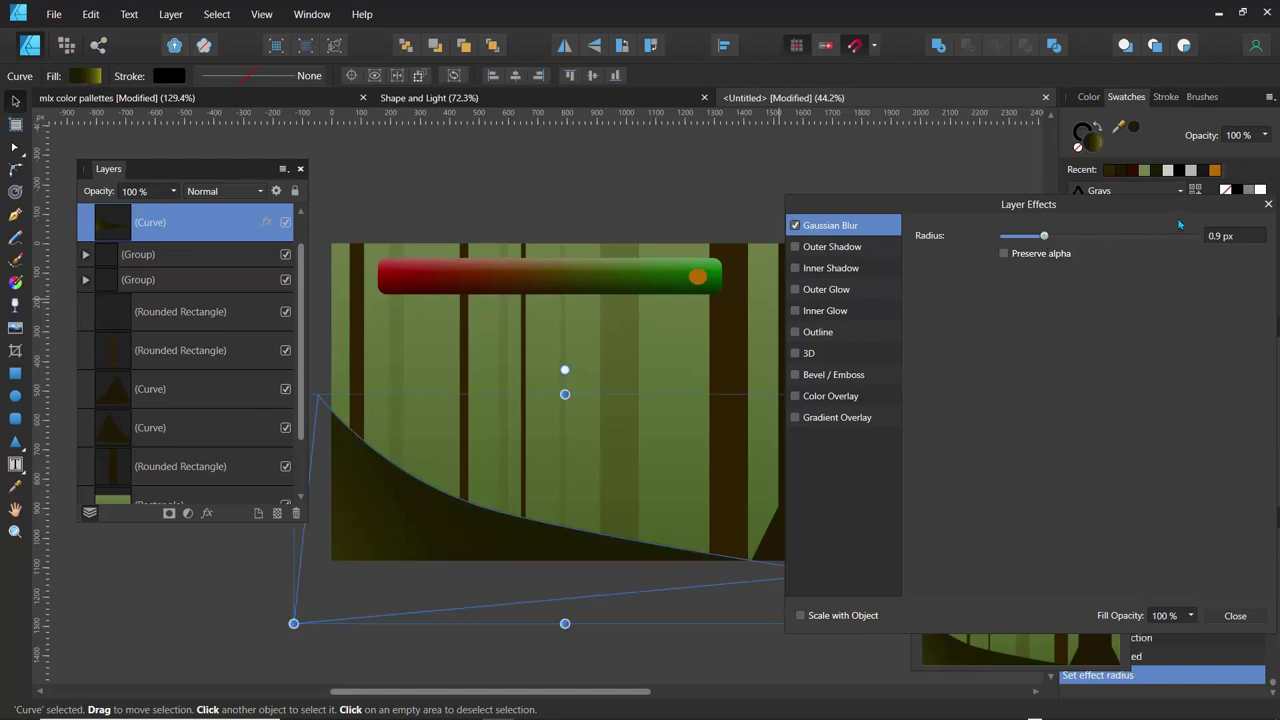
pyautogui.moveTo(1131, 214); pyautogui.dragTo(1000, 210)
pyautogui.click(1138, 204)
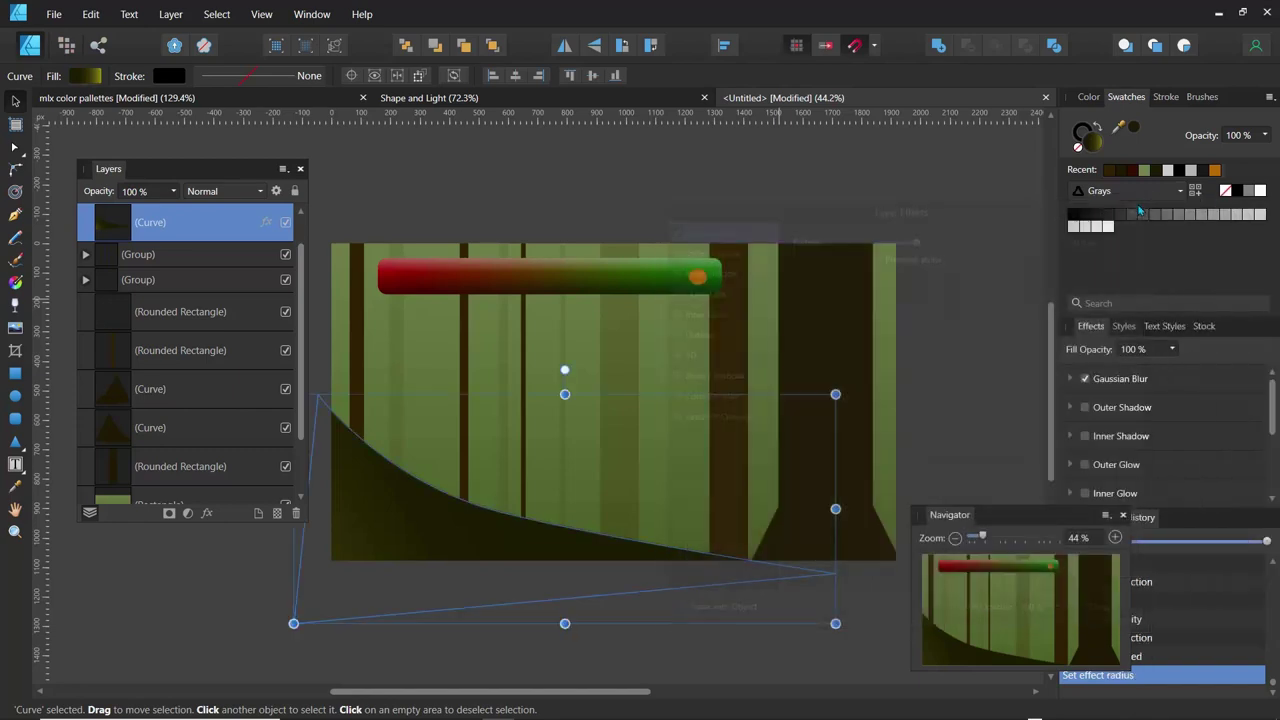
pyautogui.click(908, 258)
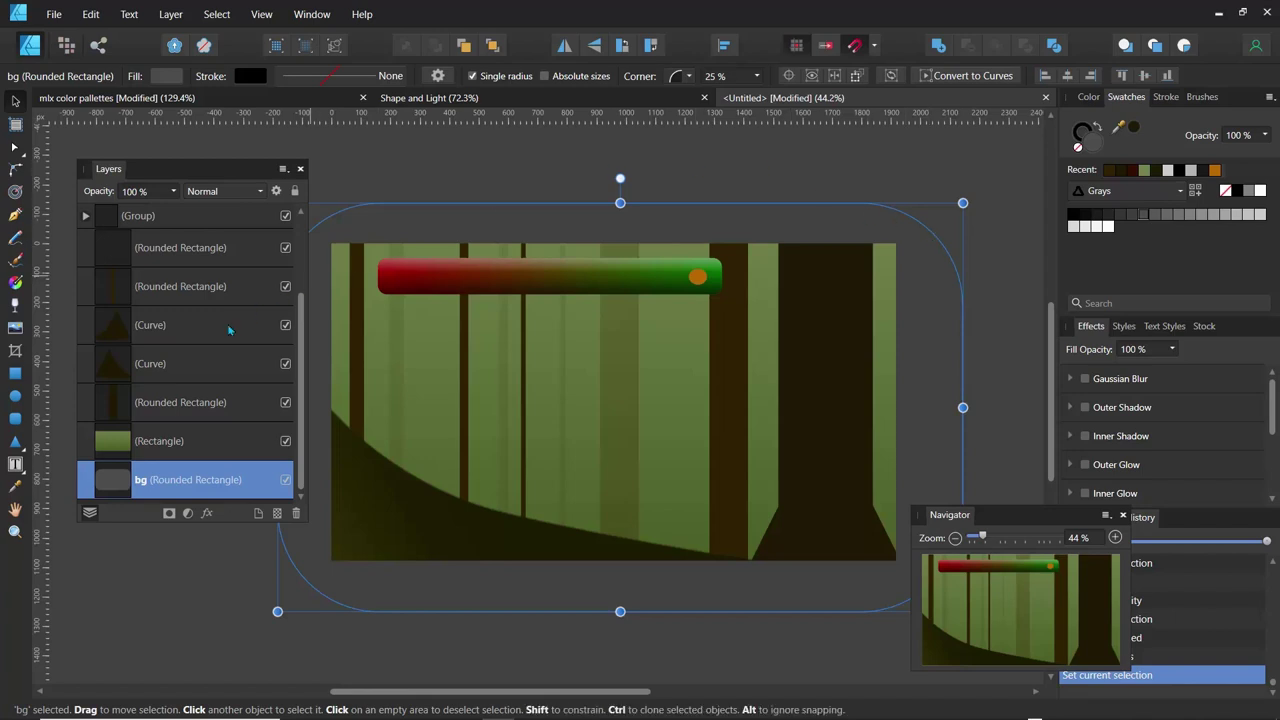
# Group the large trunk's rounded rectangle with the two curves that form its roots
pyautogui.click(122, 404)
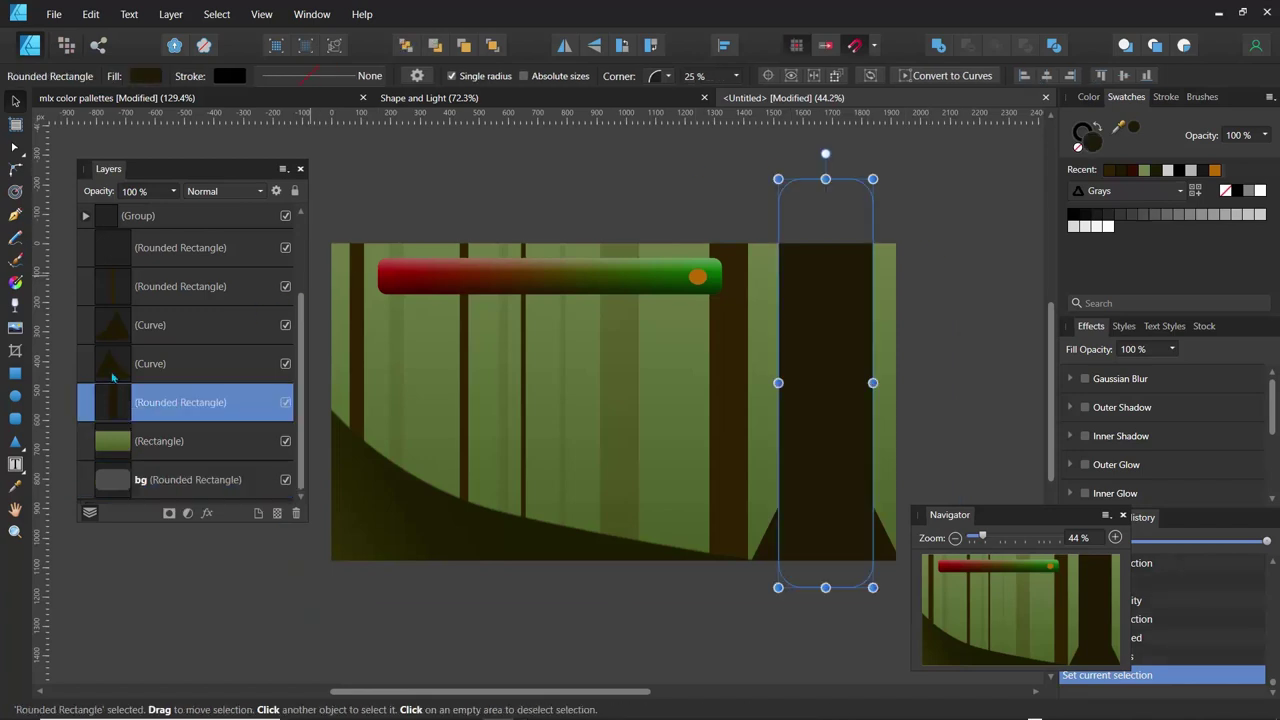
pyautogui.keyDown('shift'); pyautogui.click(112, 358); pyautogui.keyUp('shift')
pyautogui.keyDown('shift'); pyautogui.click(112, 332); pyautogui.keyUp('shift')
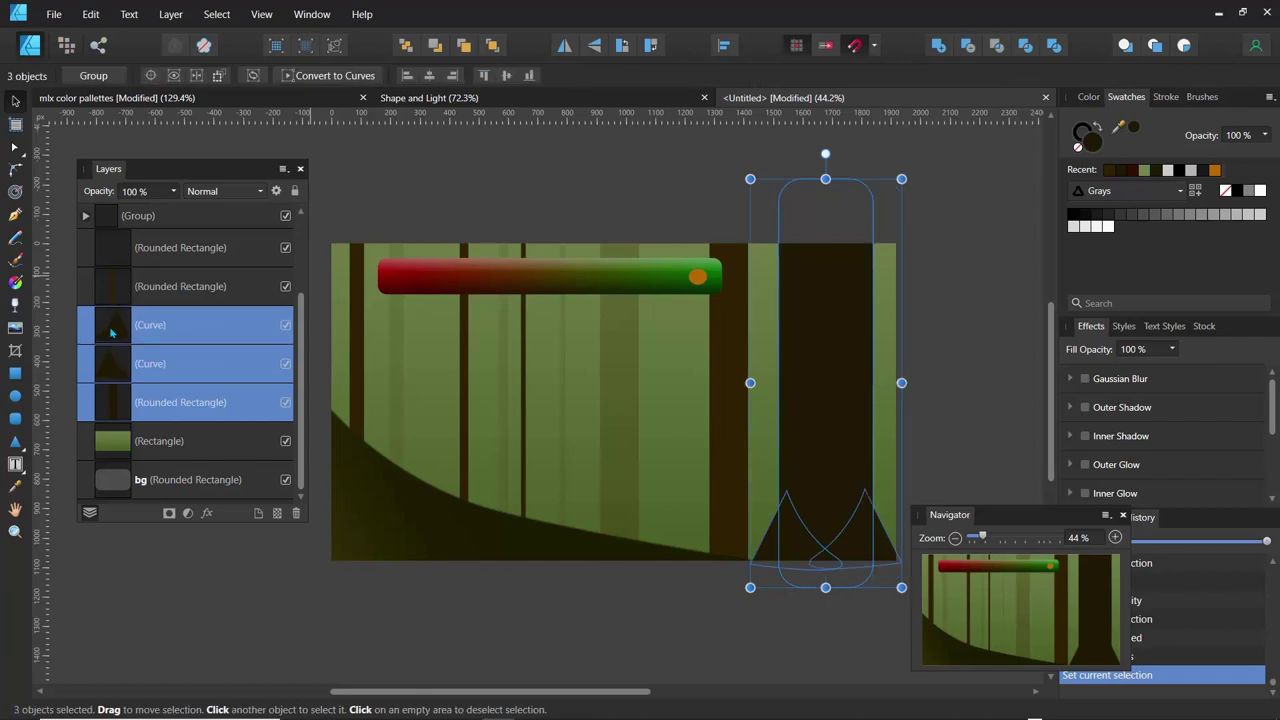
pyautogui.hotkey('ctrl', 'g')
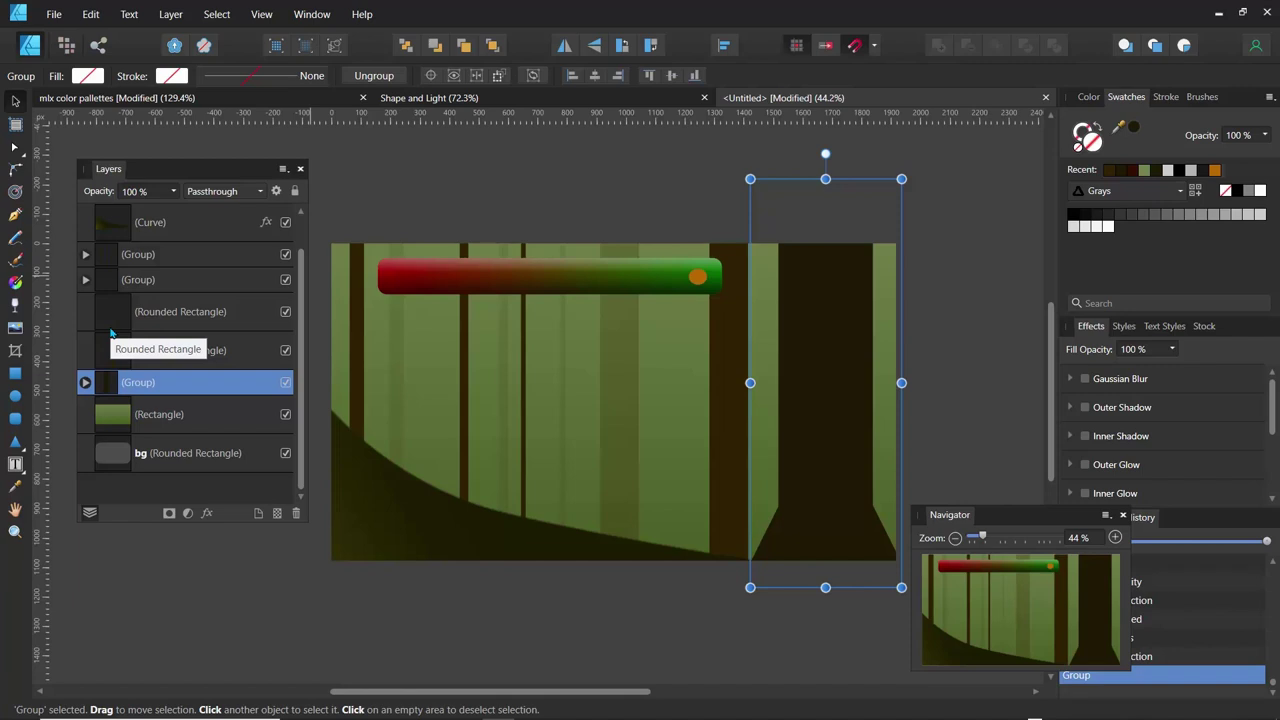
pyautogui.press('g')
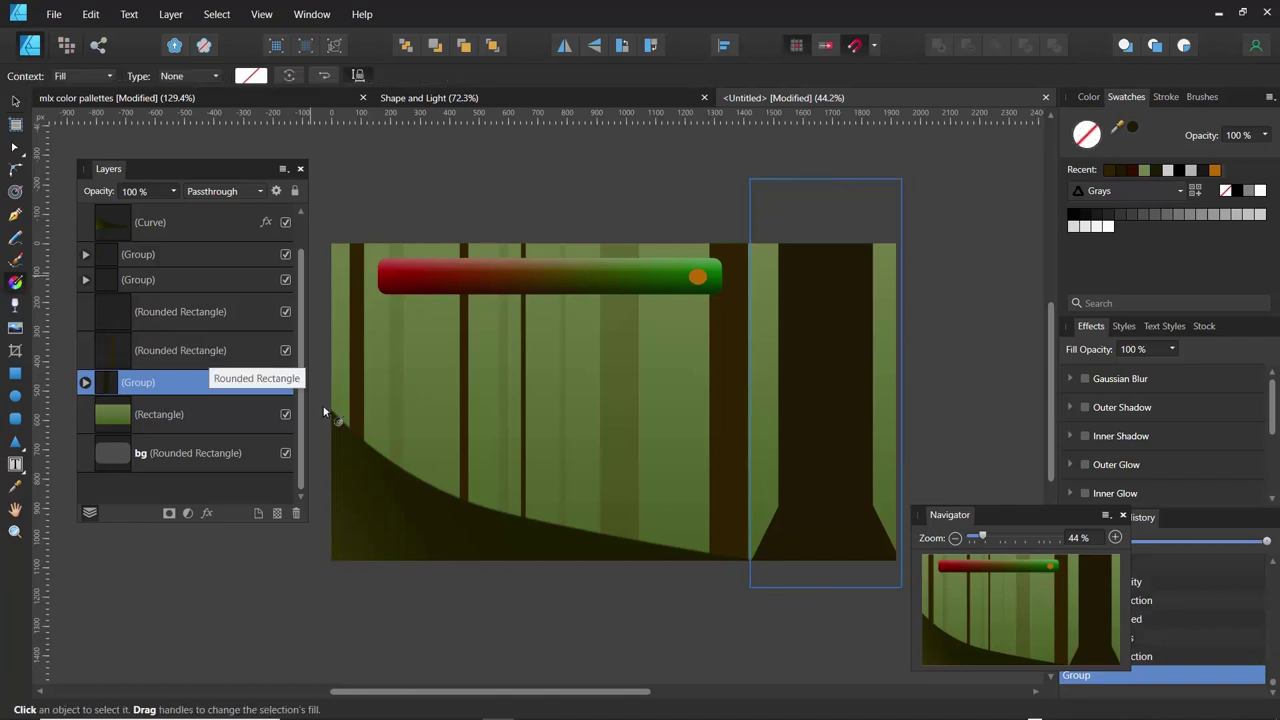
pyautogui.moveTo(768, 391); pyautogui.dragTo(828, 394)
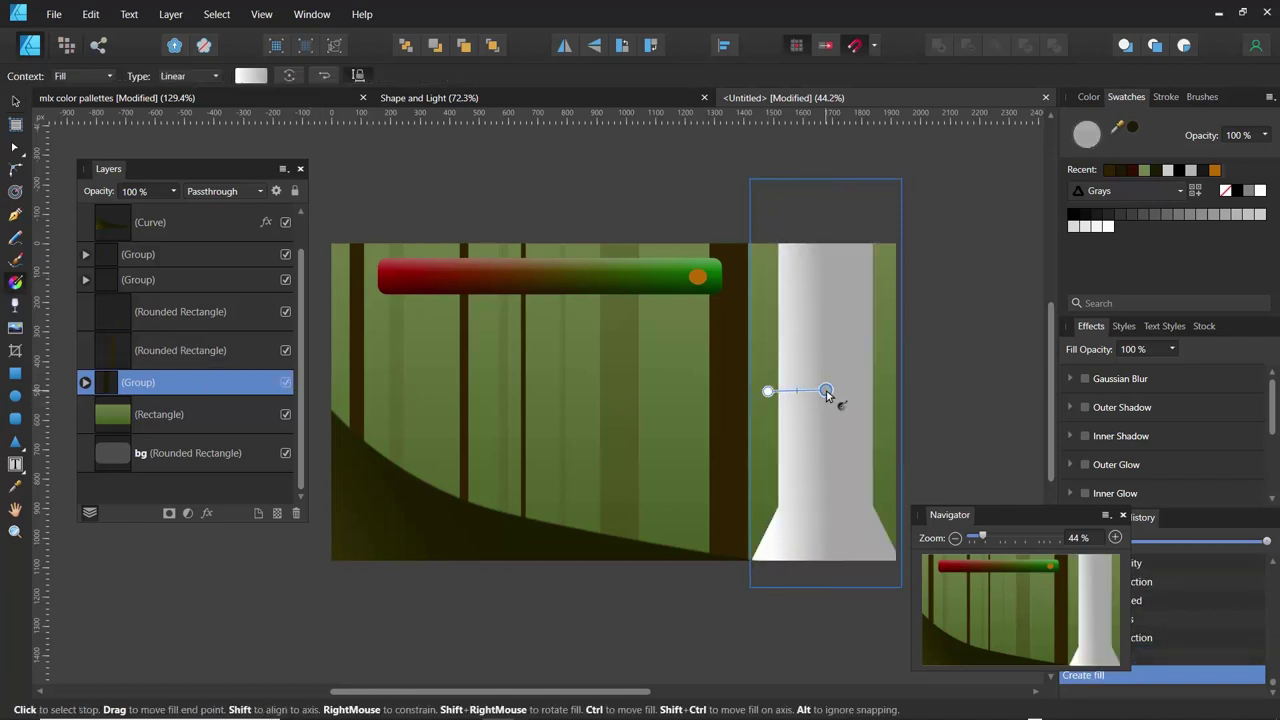
pyautogui.hotkey('ctrl', 'z')
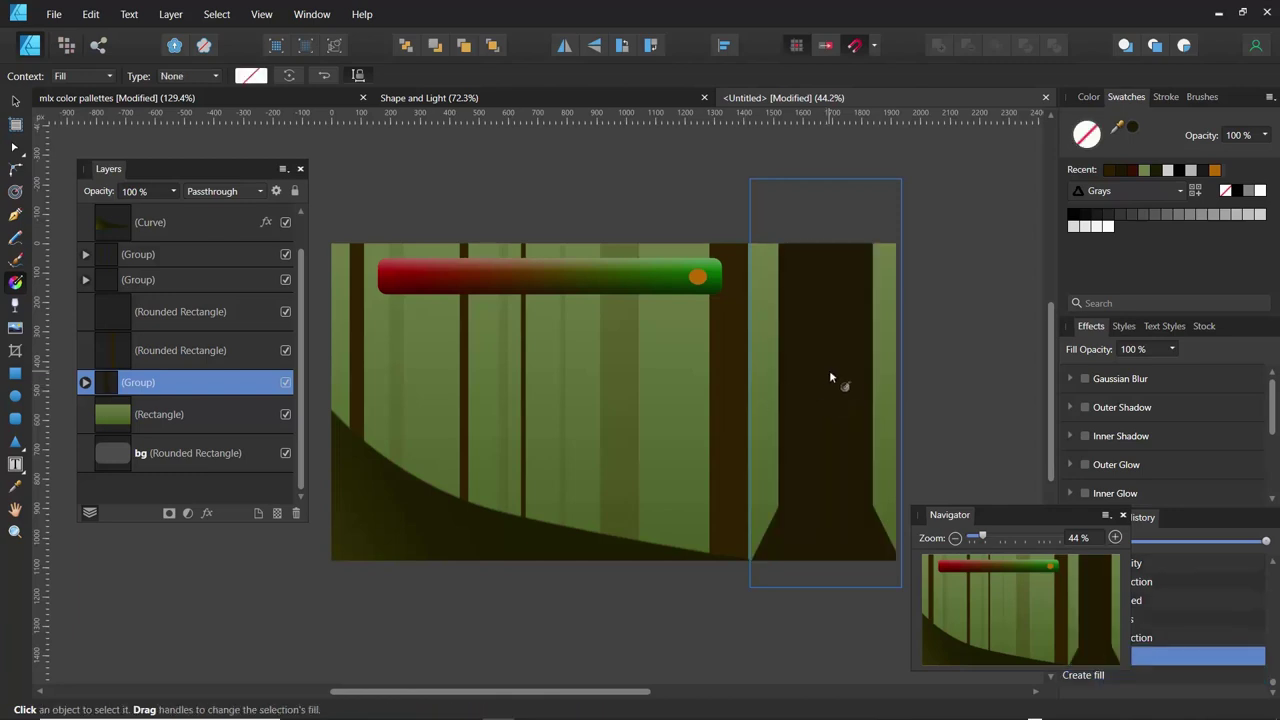
# Fill the large trunk group with its sampled dark brown, and run a linear gradient from it to olive yellow beyond the canvas
pyautogui.press('i')
pyautogui.click(829, 370)
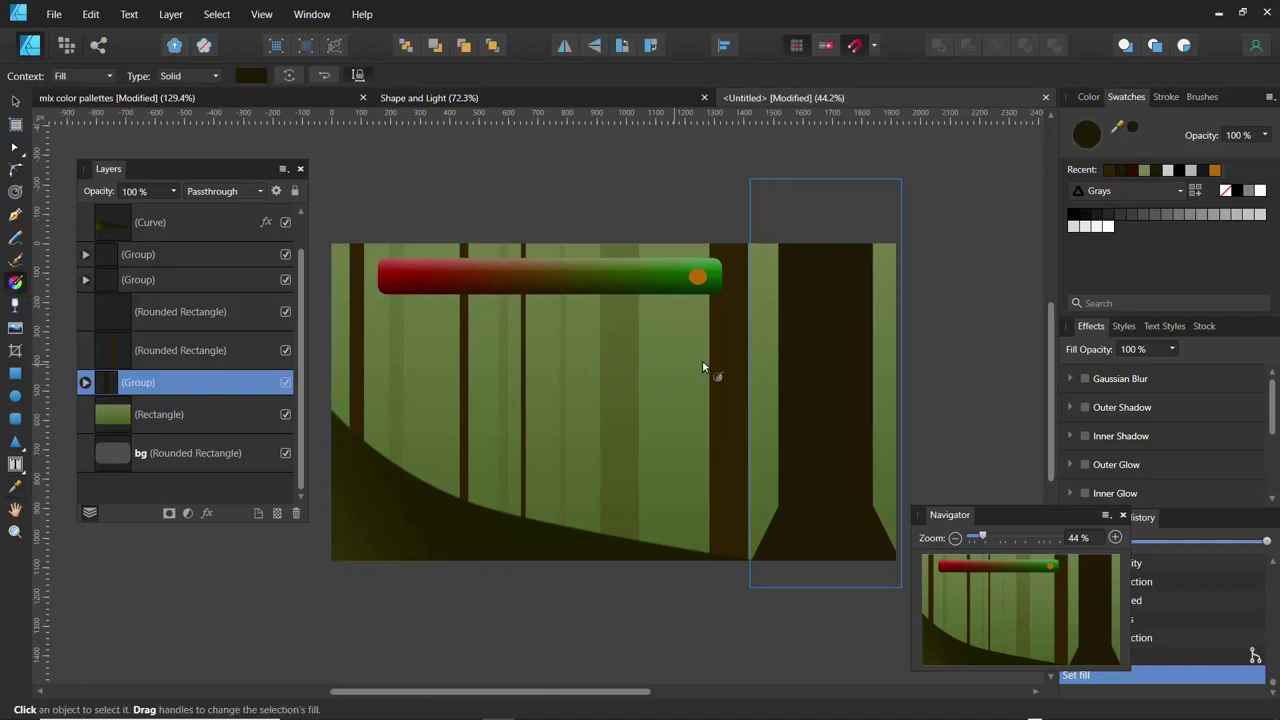
pyautogui.moveTo(789, 360); pyautogui.dragTo(1044, 360)
pyautogui.press('Escape')
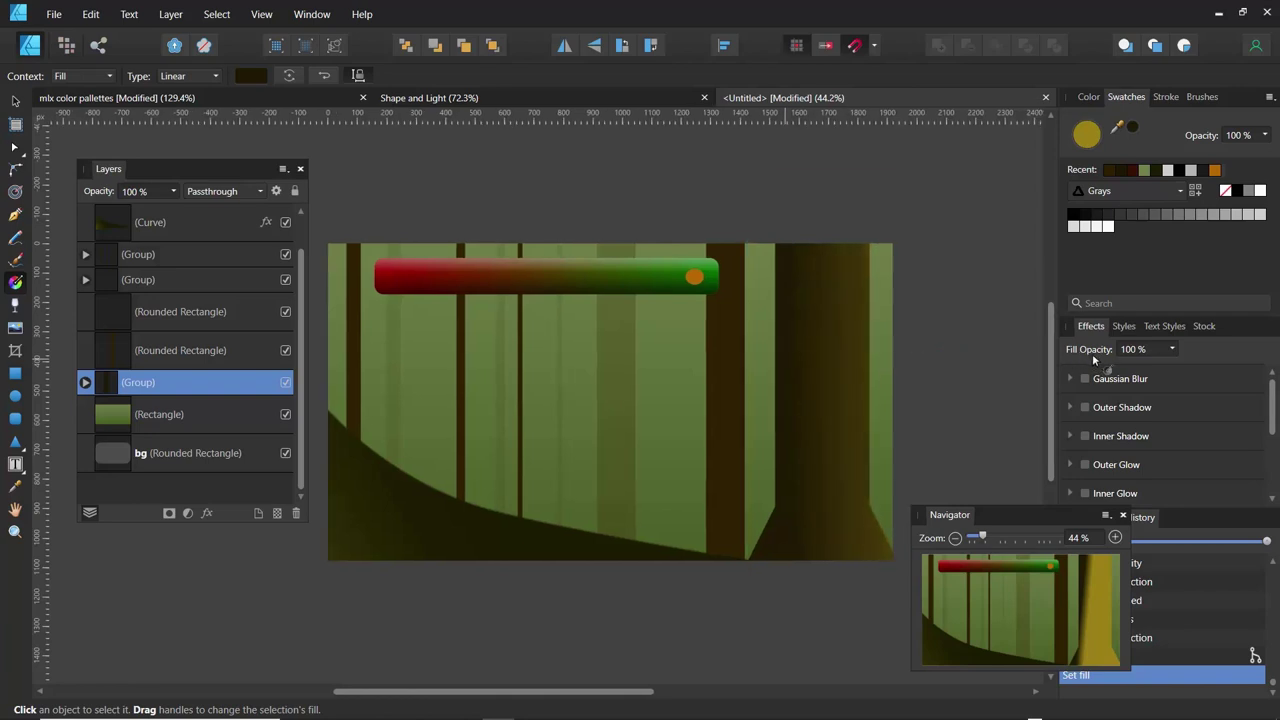
pyautogui.hscroll(2, 926, 363)
pyautogui.hscroll(2, 1039, 353)
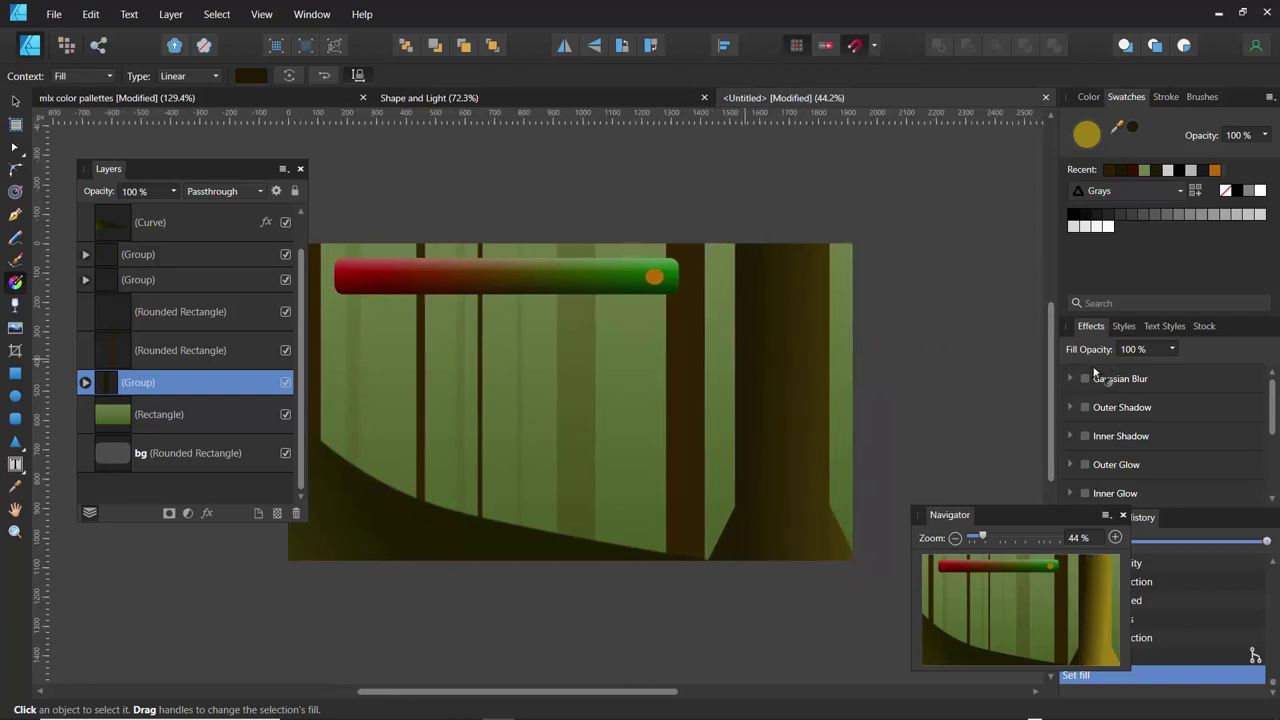
pyautogui.moveTo(715, 358); pyautogui.dragTo(999, 343)
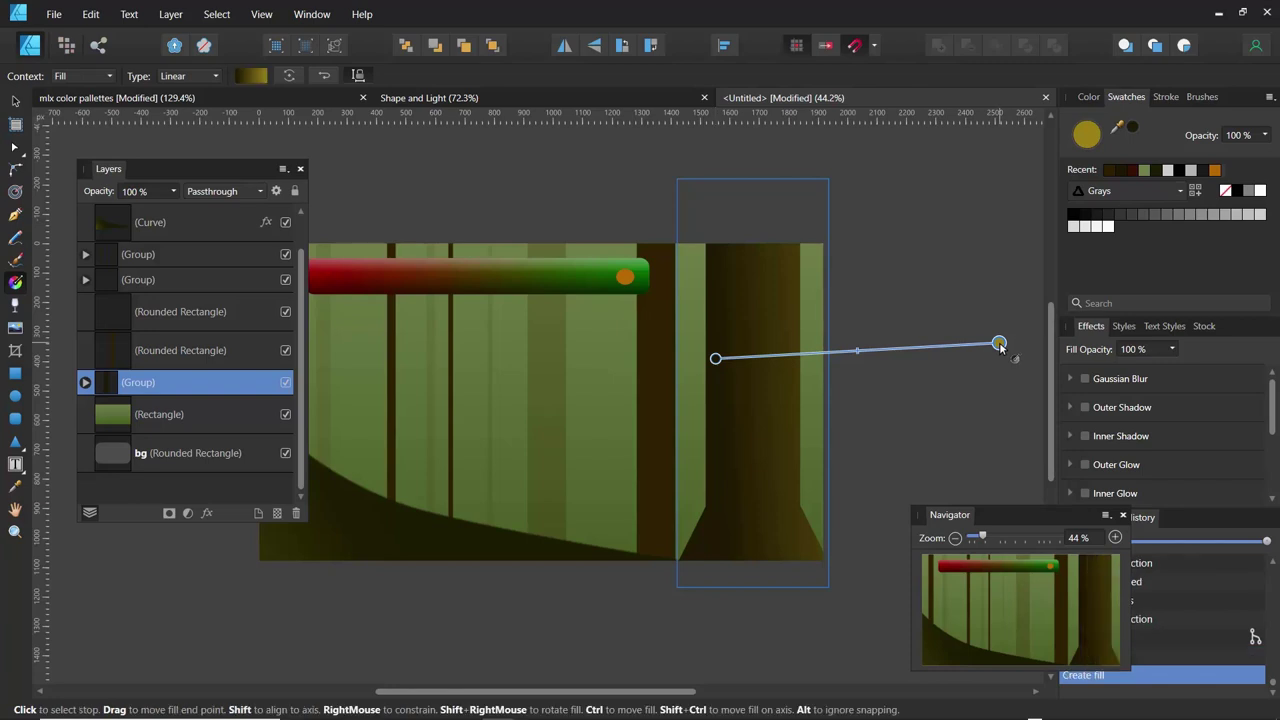
# Push the trunk gradient's midpoint outward, level its end handle and try reversing the gradient
pyautogui.moveTo(857, 351)
pyautogui.mouseDown()
pyautogui.moveTo(893, 349)
pyautogui.moveTo(881, 350)
pyautogui.mouseUp()
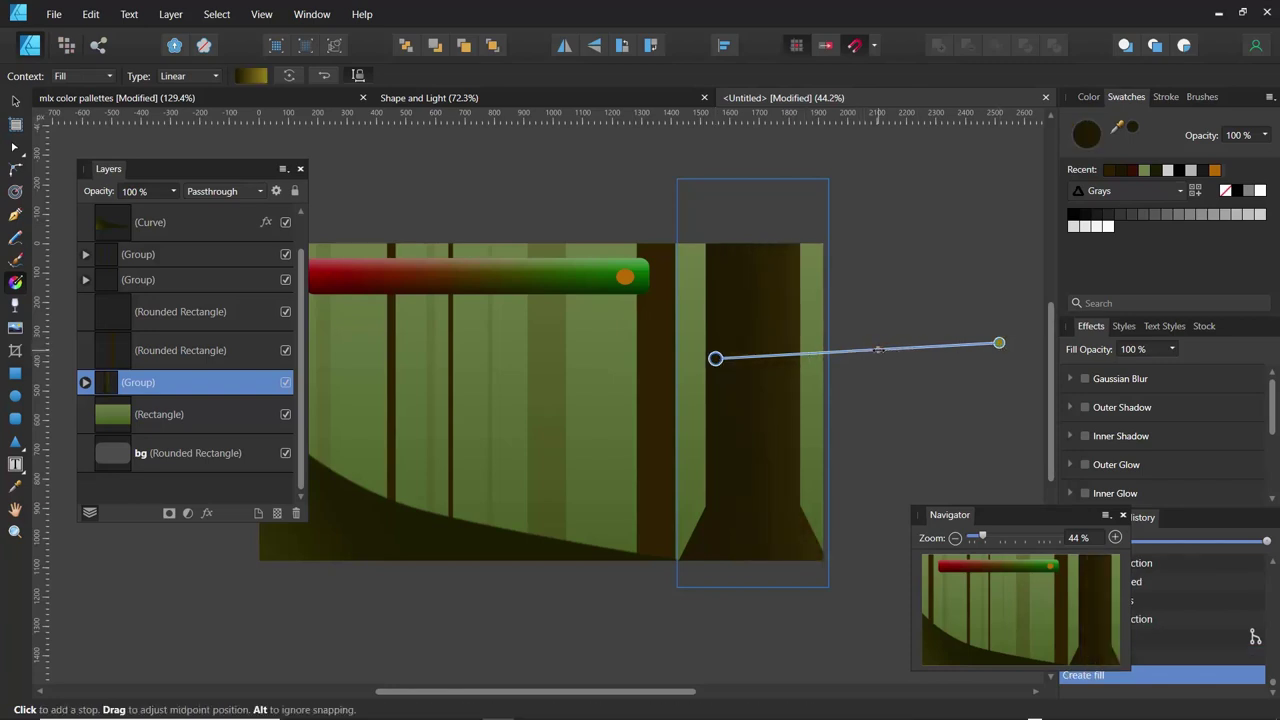
pyautogui.moveTo(999, 343); pyautogui.dragTo(1006, 358)
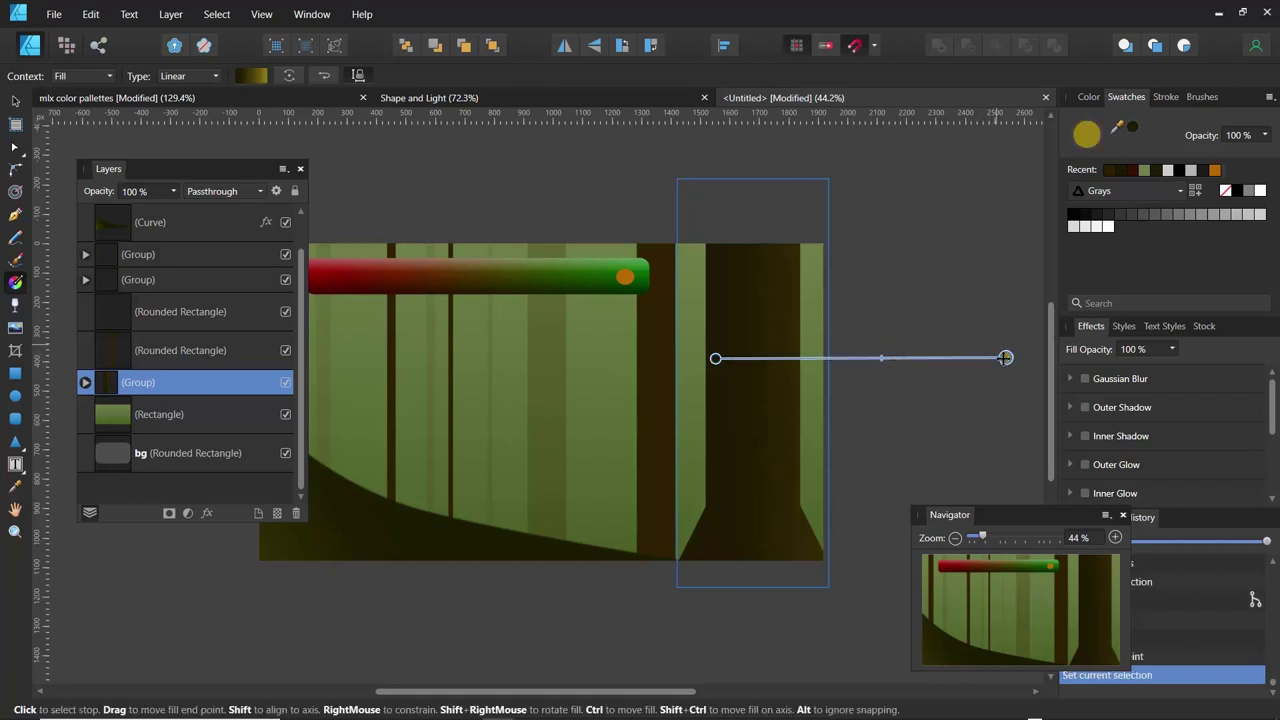
pyautogui.moveTo(1005, 357); pyautogui.dragTo(1006, 357)
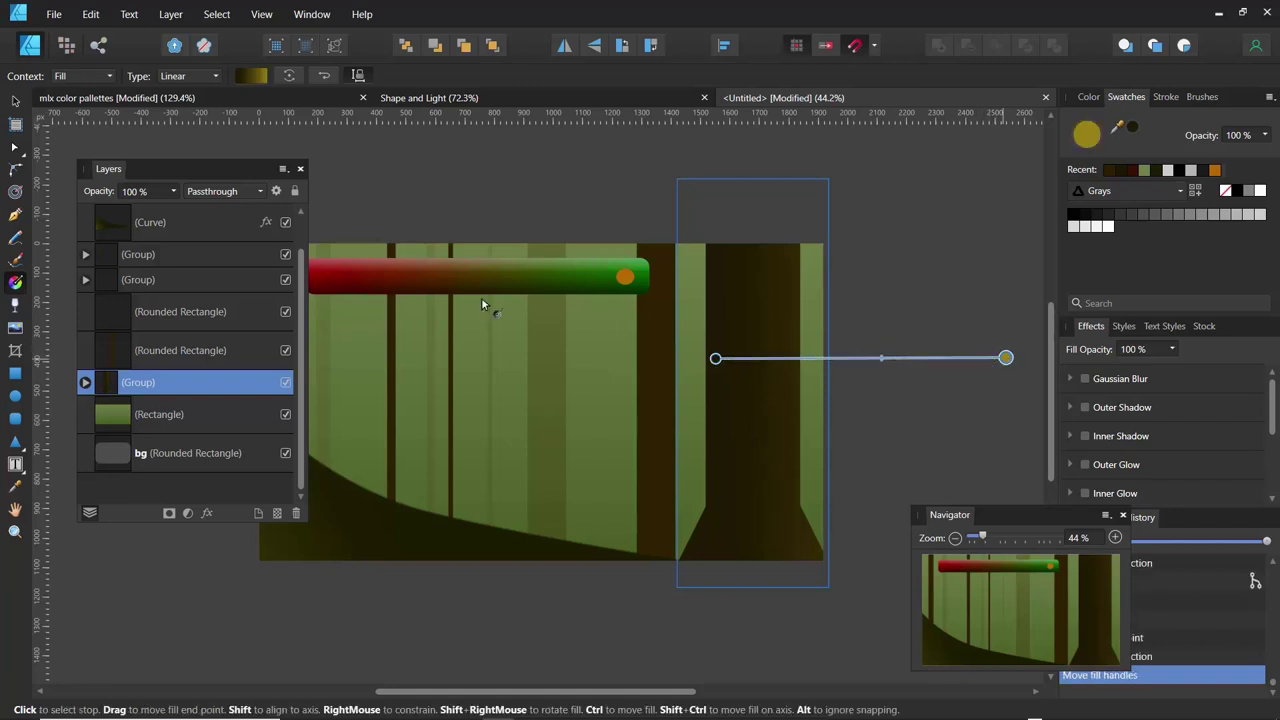
pyautogui.click(325, 76)
pyautogui.click(325, 76)
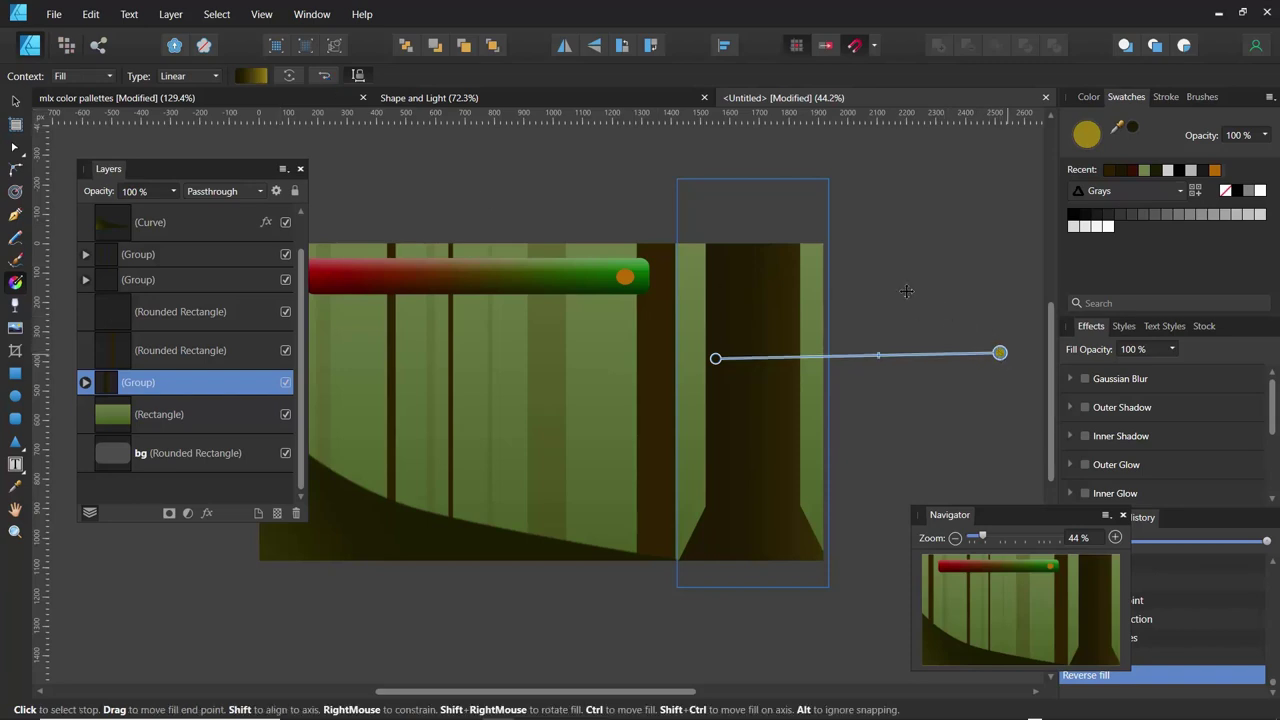
# Flip the trunk gradient so olive starts far left of the trunk and dark brown ends near its right edge, with the midpoint shifted slightly right
pyautogui.moveTo(1005, 358); pyautogui.dragTo(436, 358)
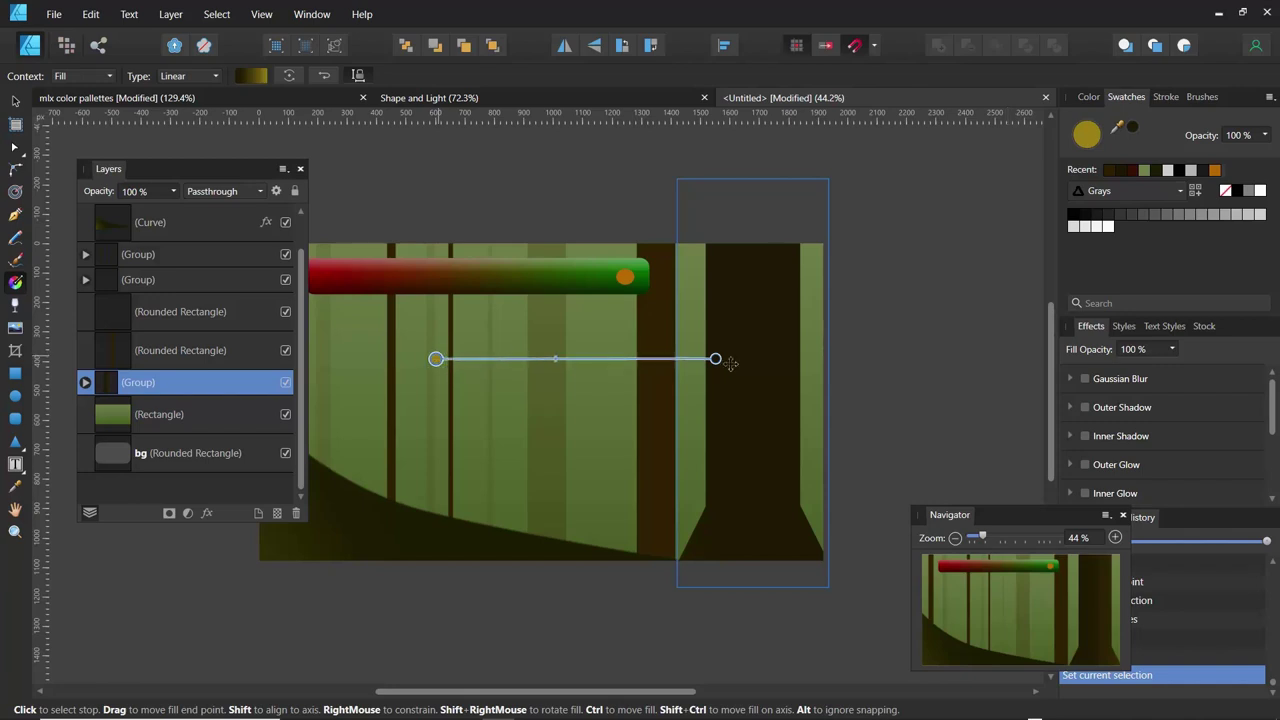
pyautogui.moveTo(715, 358); pyautogui.dragTo(789, 361)
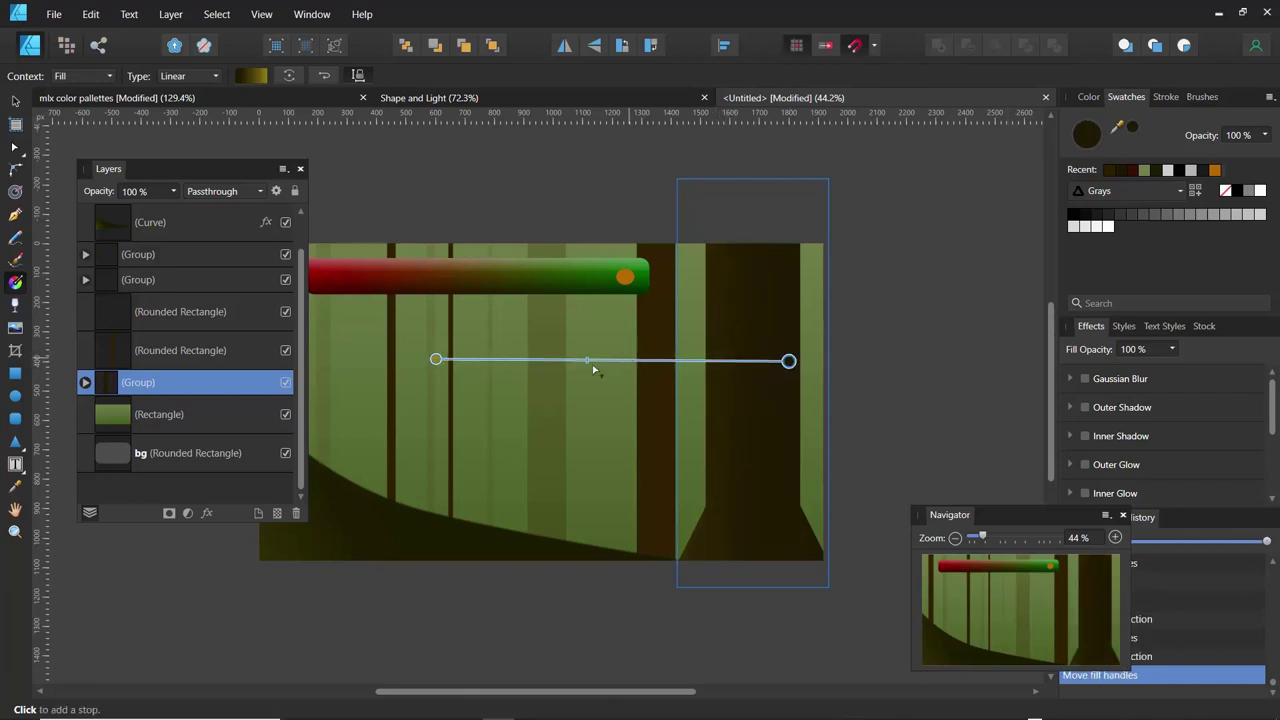
pyautogui.moveTo(587, 360)
pyautogui.mouseDown()
pyautogui.moveTo(631, 360)
pyautogui.moveTo(607, 359)
pyautogui.mouseUp()
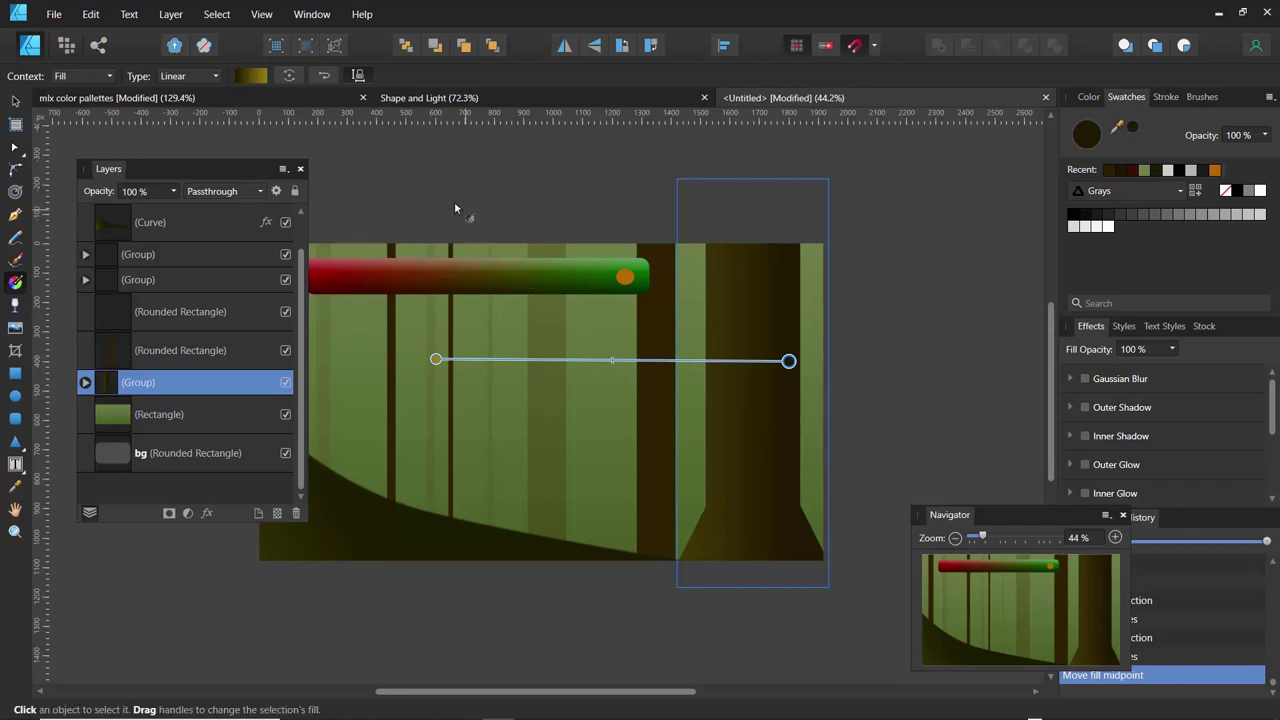
pyautogui.click(252, 76)
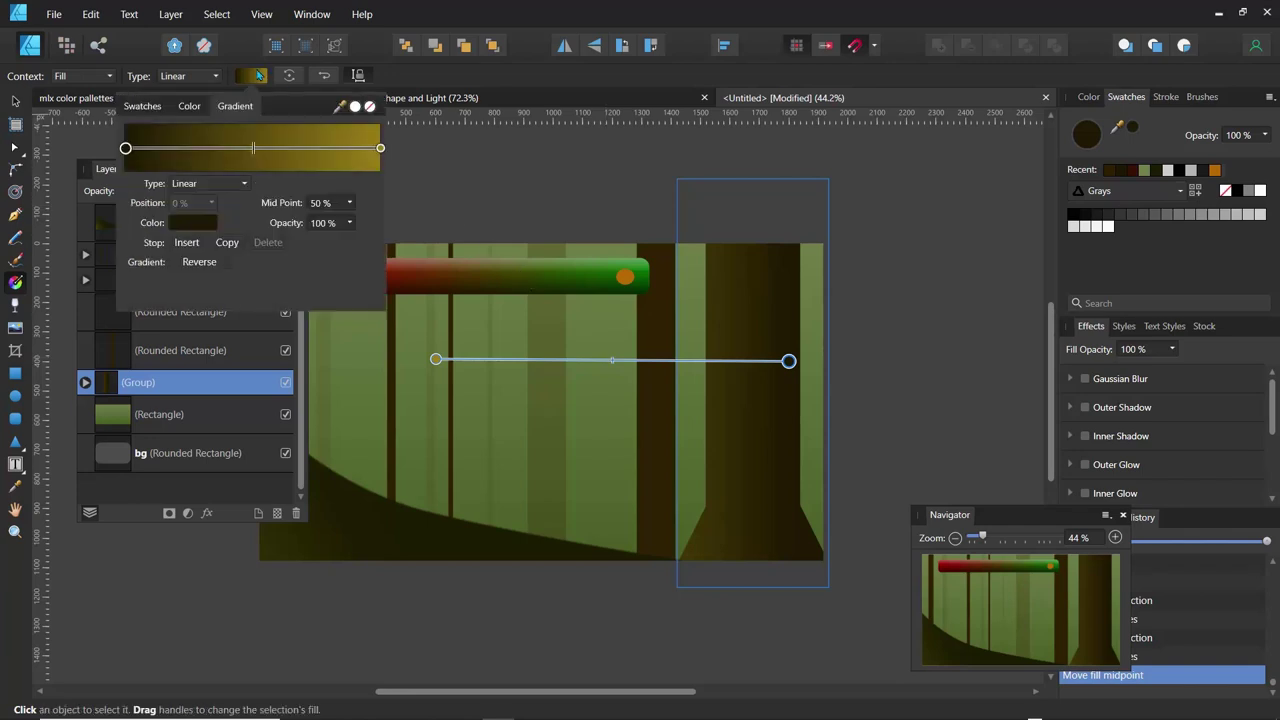
pyautogui.click(654, 156)
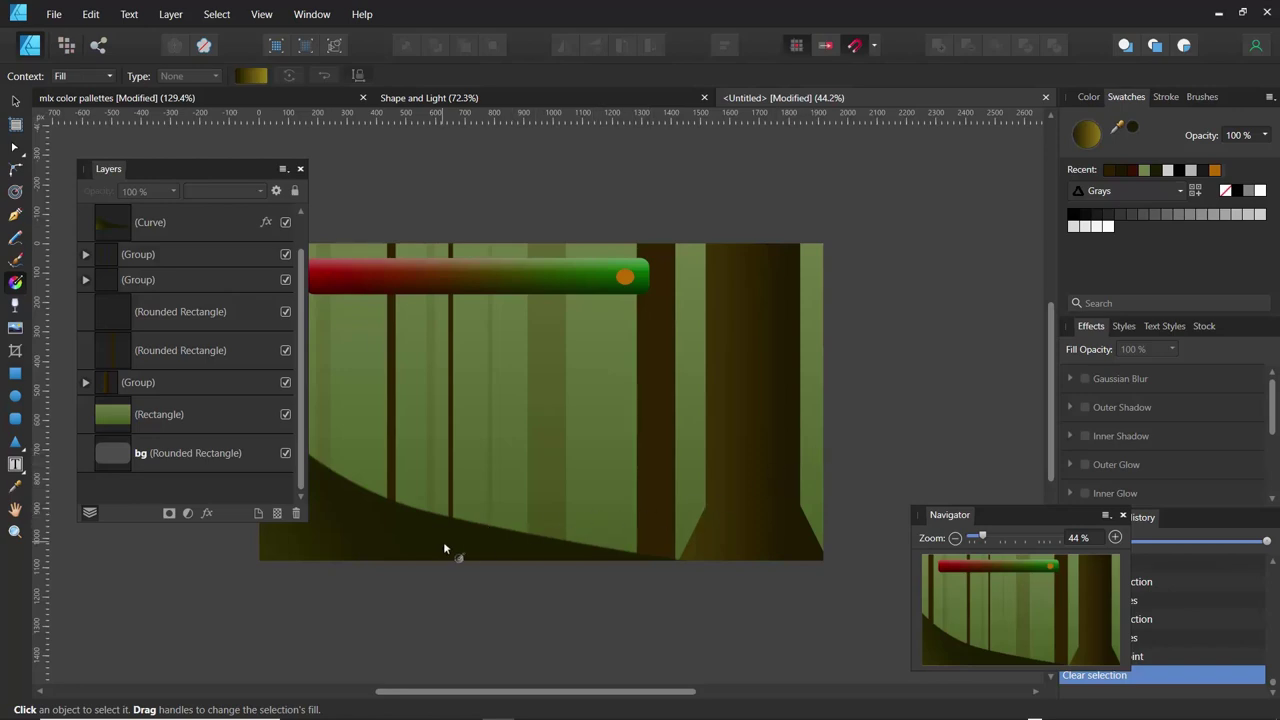
# Draw a closed four-point hill with the Pen tool, sloping up from the lower middle of the scene past its right edge
pyautogui.press('p')
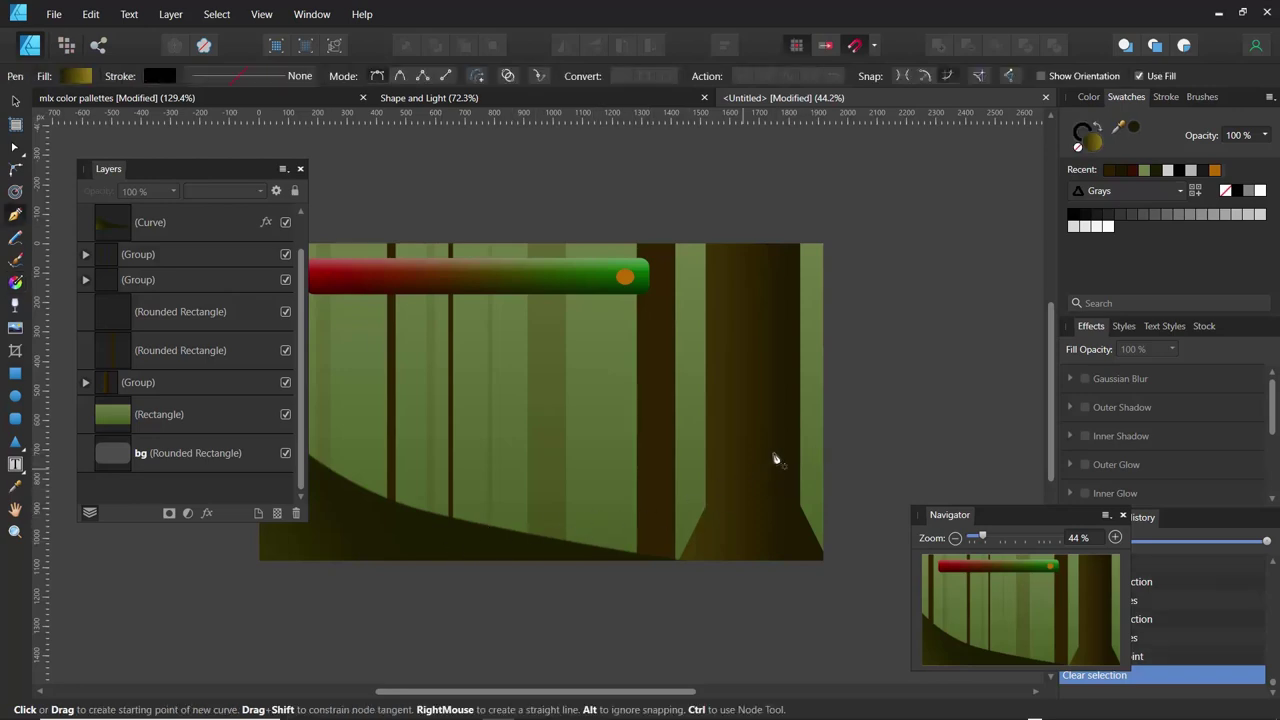
pyautogui.click(837, 414)
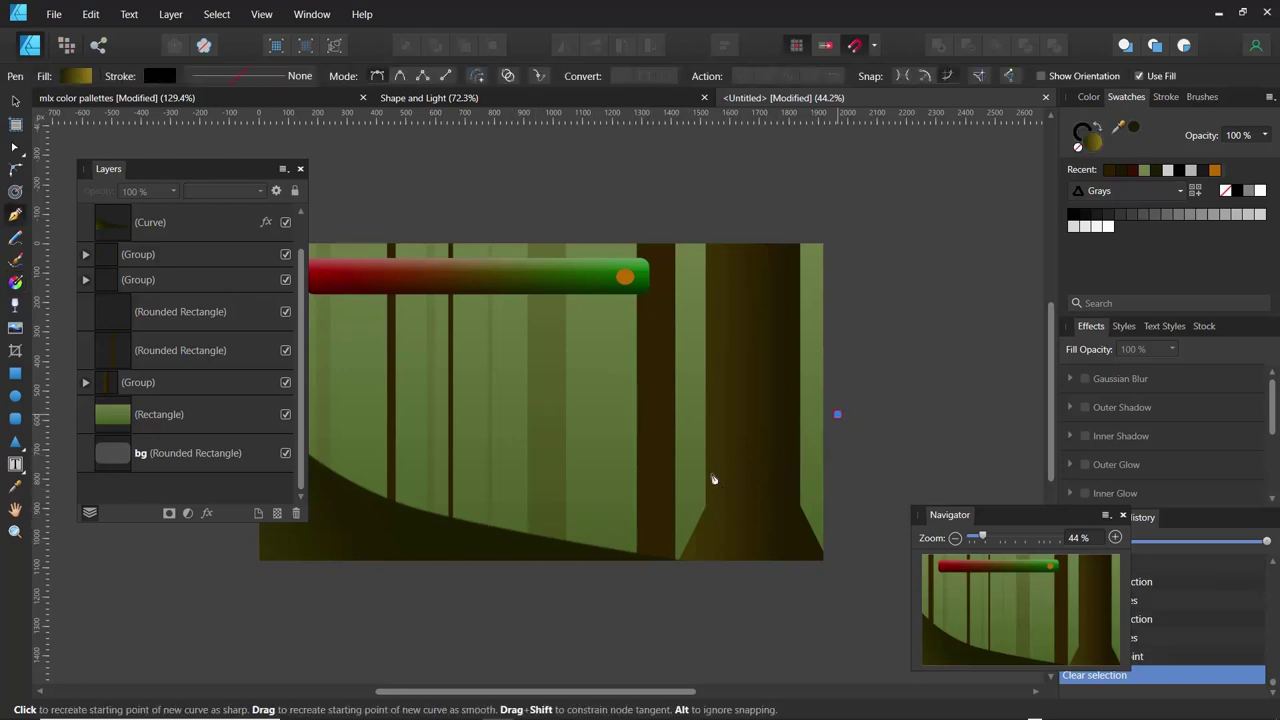
pyautogui.click(511, 543)
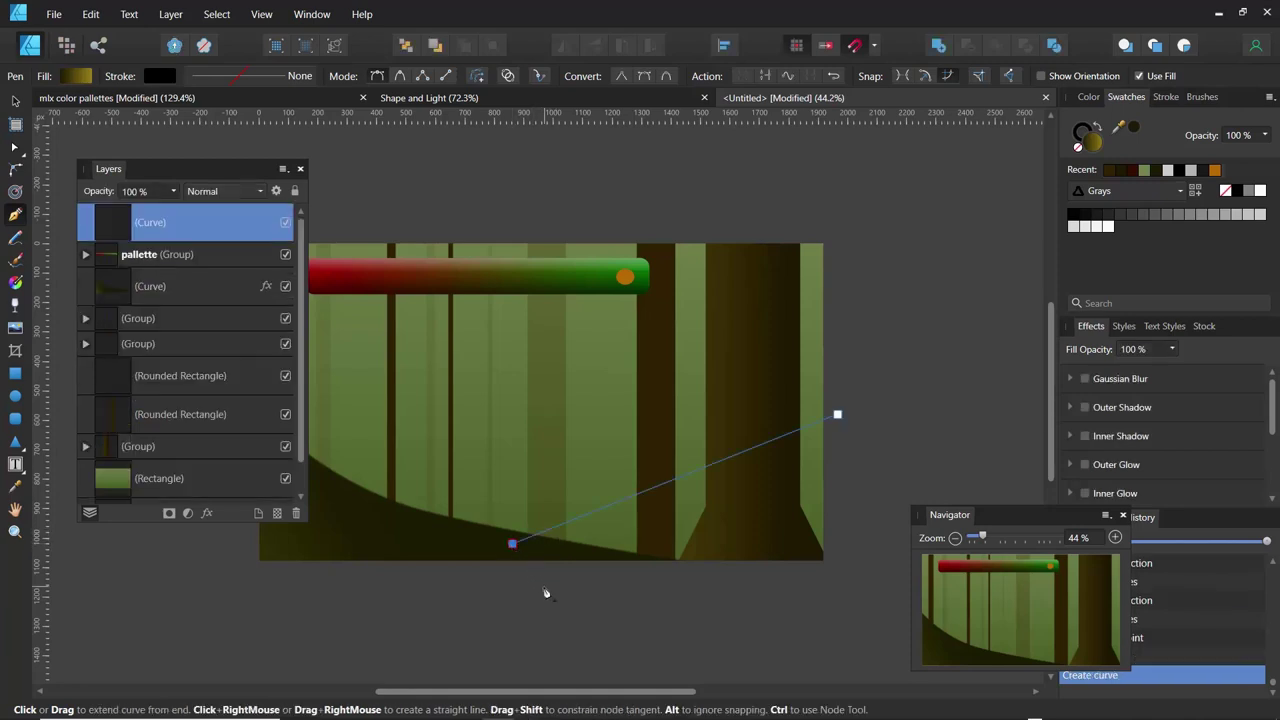
pyautogui.click(544, 586)
pyautogui.click(841, 590)
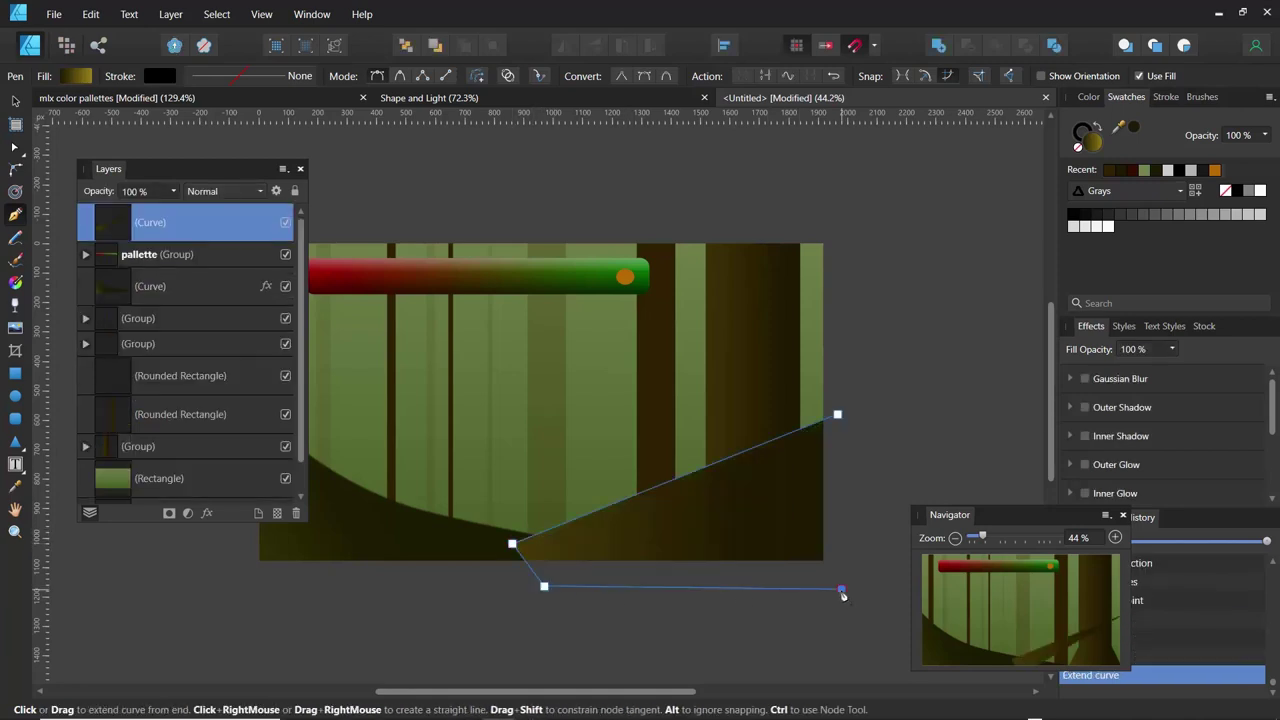
pyautogui.click(838, 415)
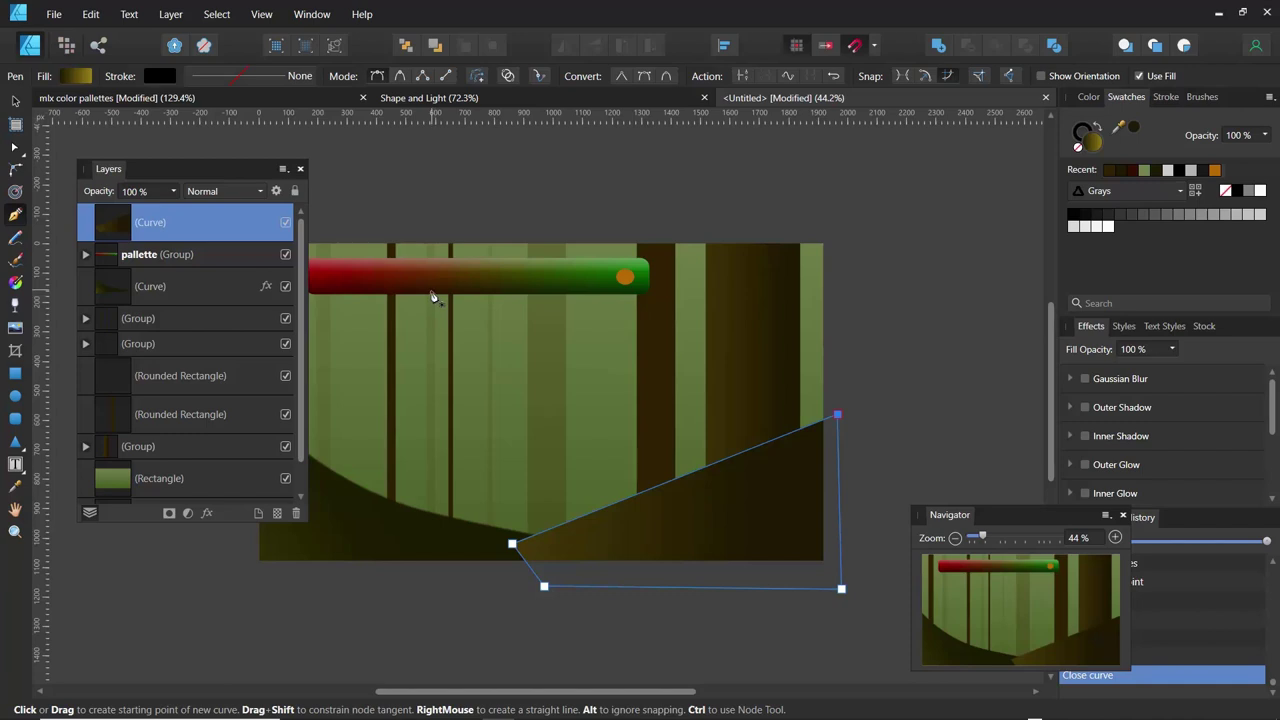
# Fill the new hill with a dark reddish brown sampled from the palette bar
pyautogui.click(82, 79)
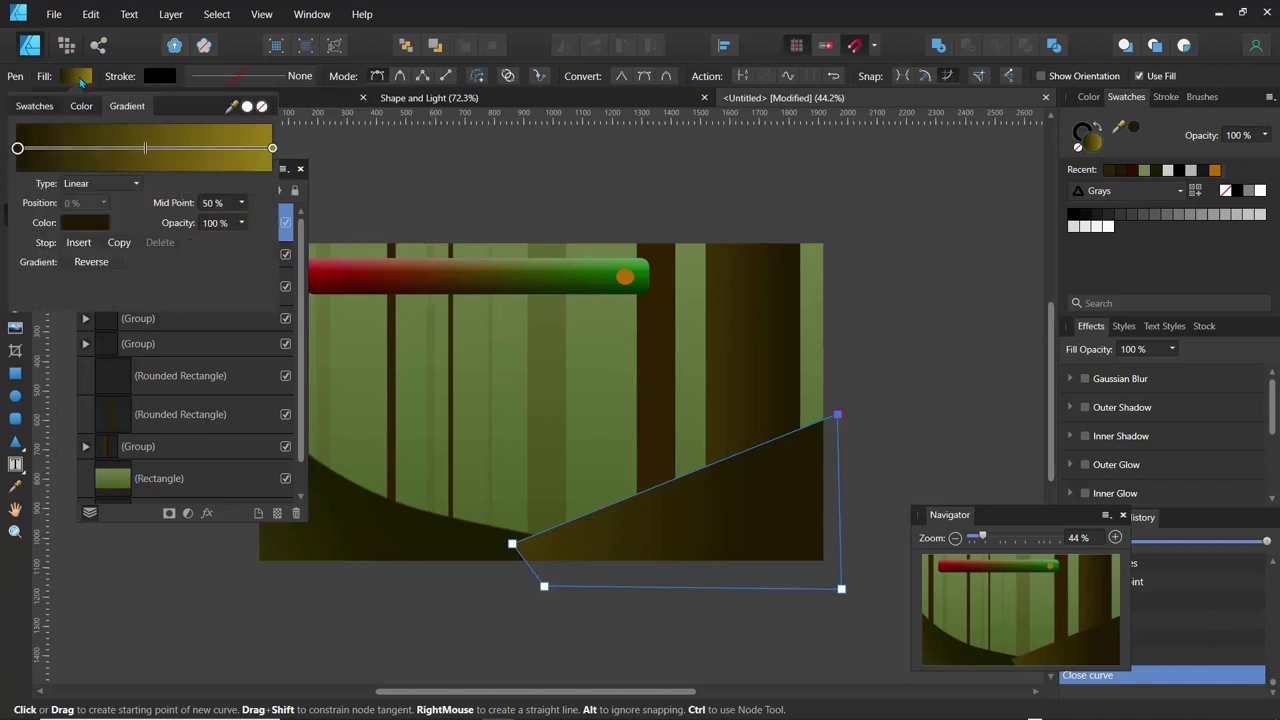
pyautogui.click(82, 106)
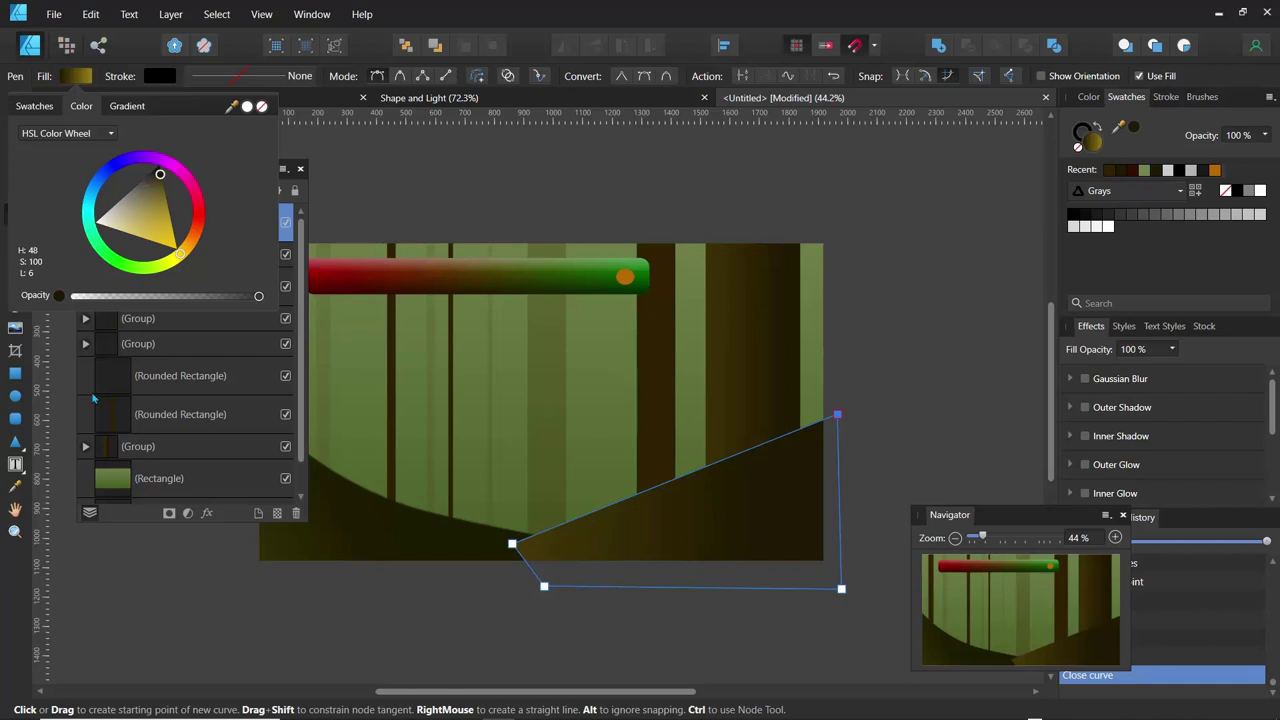
pyautogui.click(15, 484)
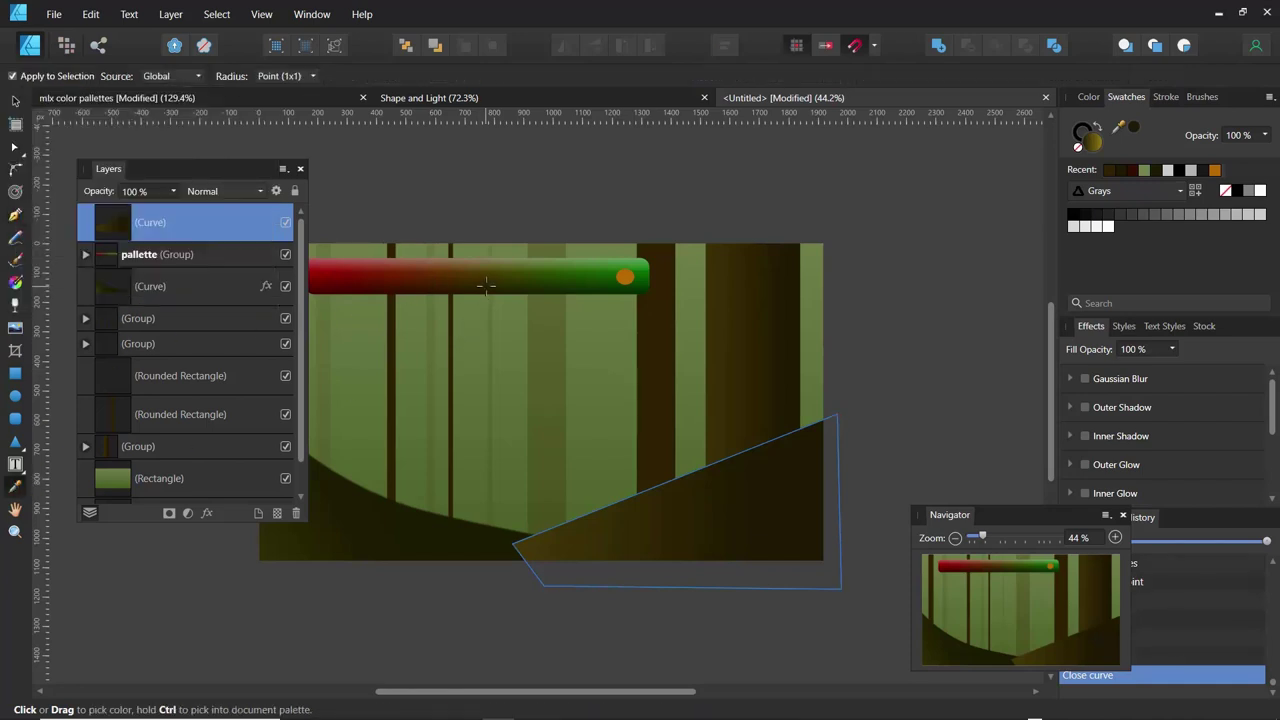
pyautogui.click(424, 289)
pyautogui.moveTo(424, 289); pyautogui.dragTo(424, 289)
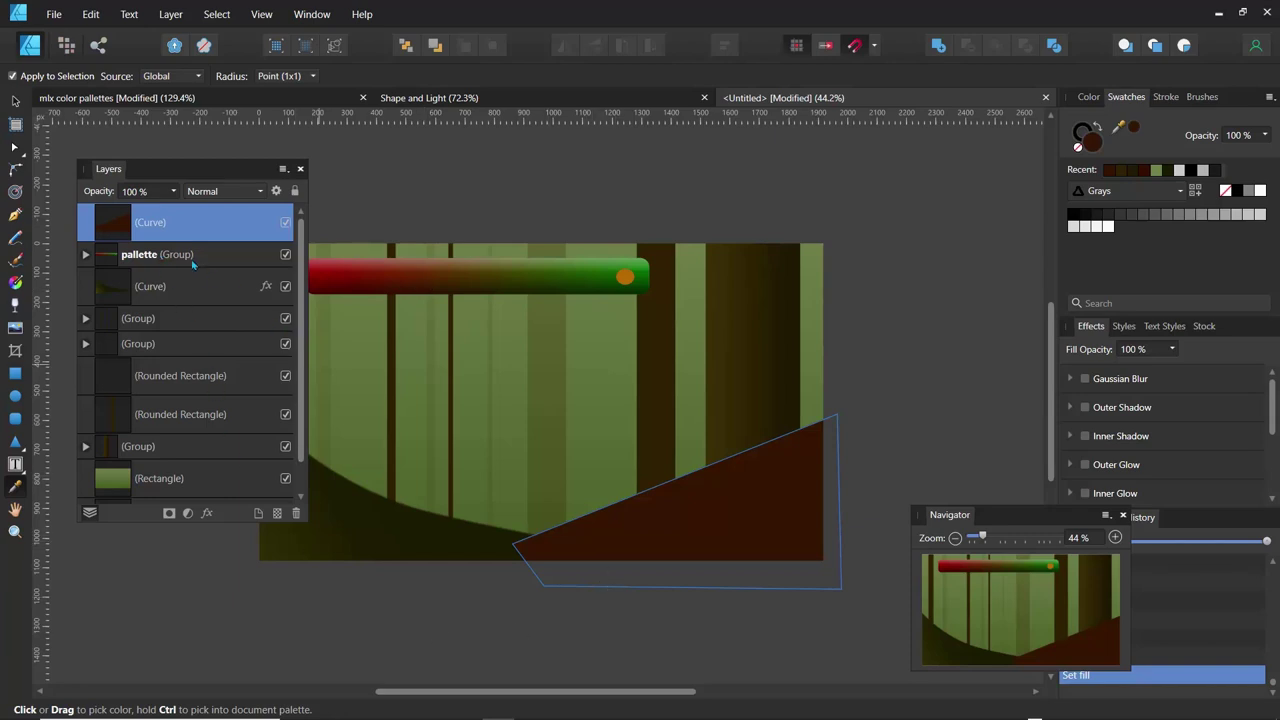
# Move the reddish-brown hill behind the large trunk group, directly above the green background rectangle in the layer order
pyautogui.moveTo(128, 238); pyautogui.dragTo(124, 455)
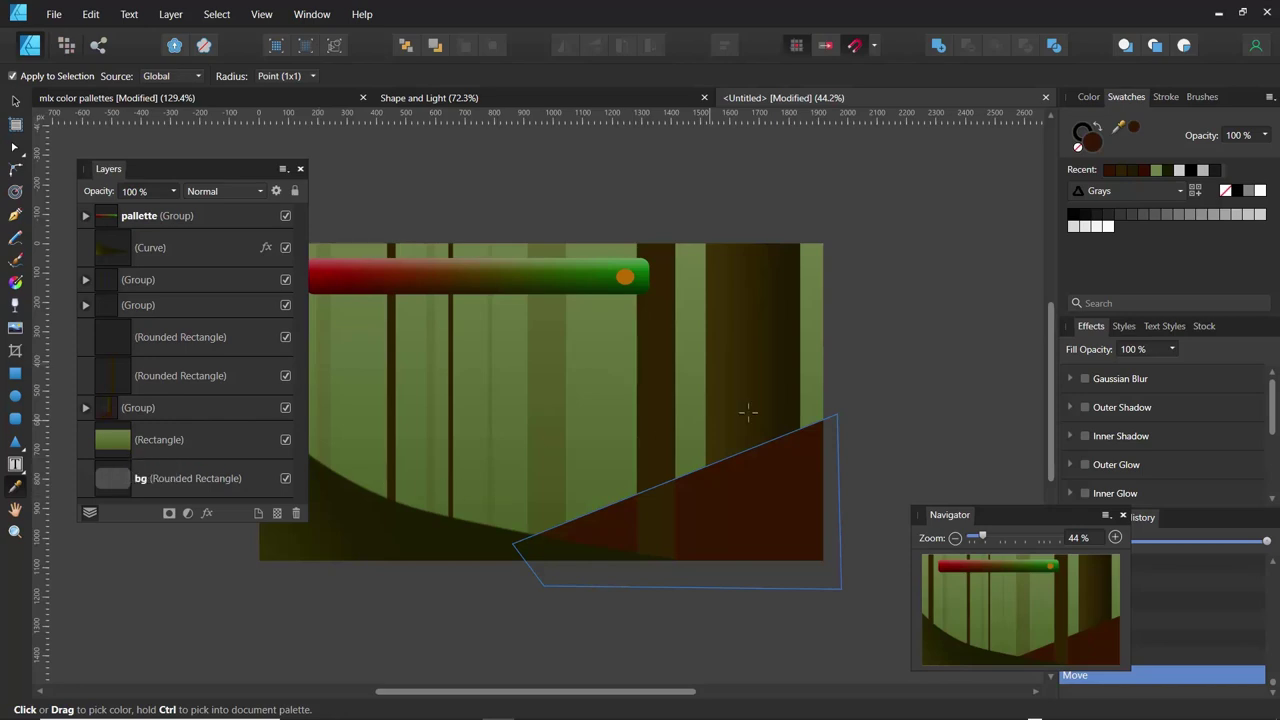
pyautogui.press('v')
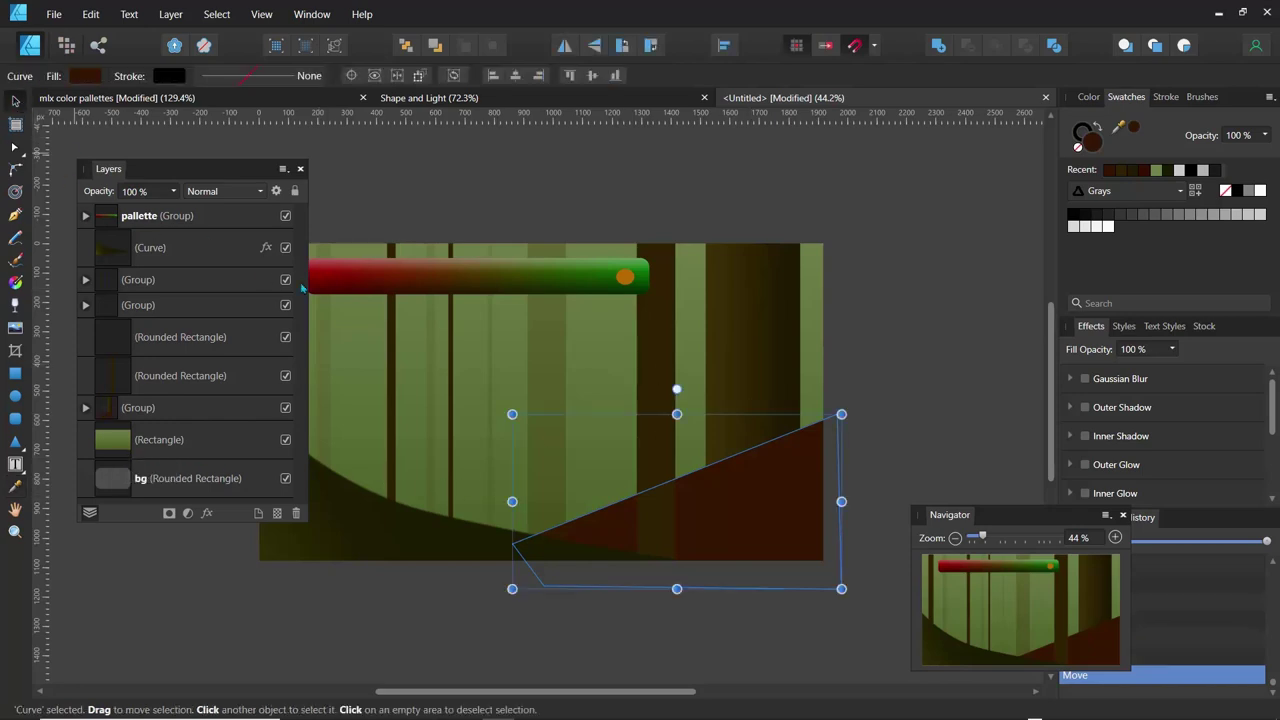
pyautogui.click(739, 373)
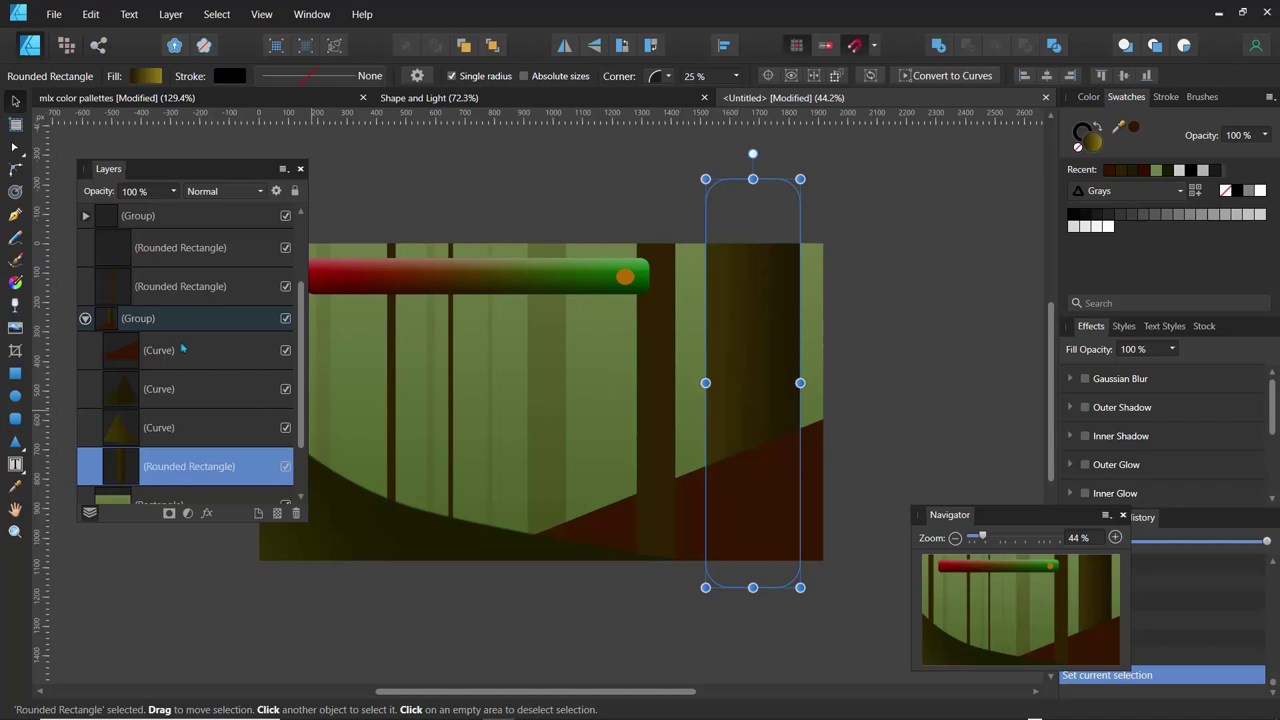
pyautogui.moveTo(128, 352); pyautogui.dragTo(120, 437)
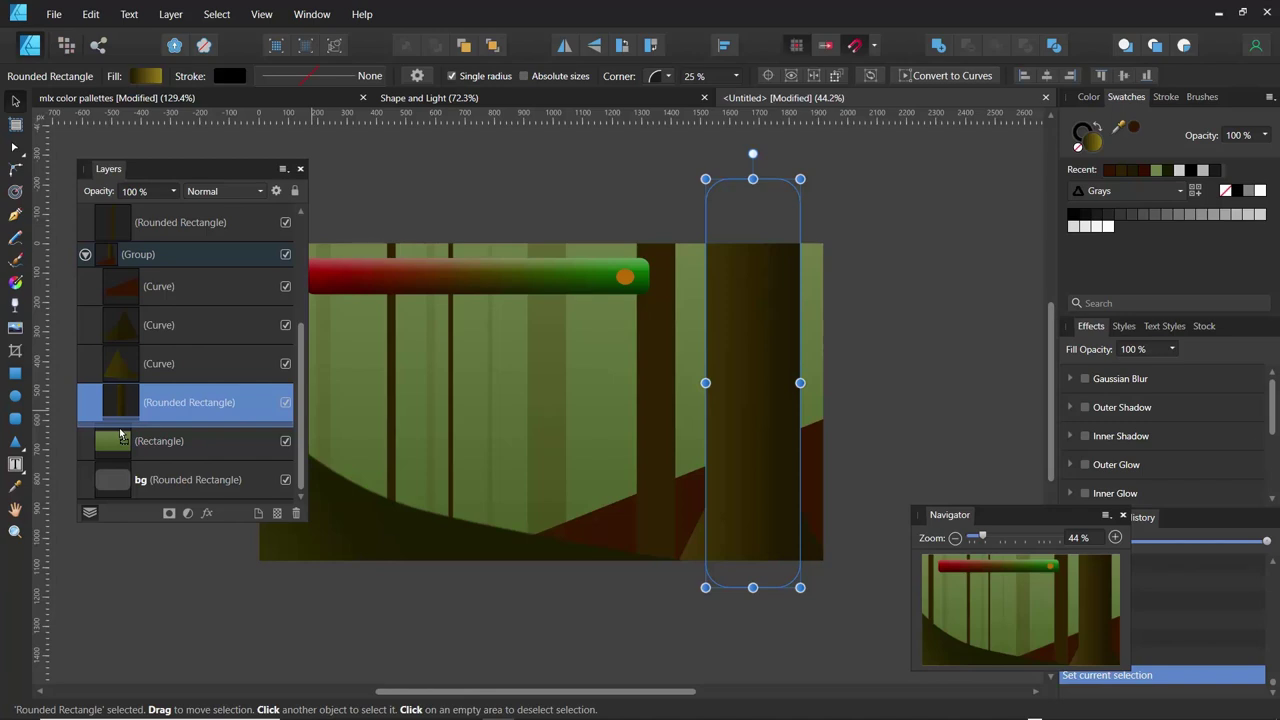
pyautogui.moveTo(120, 437); pyautogui.dragTo(120, 437)
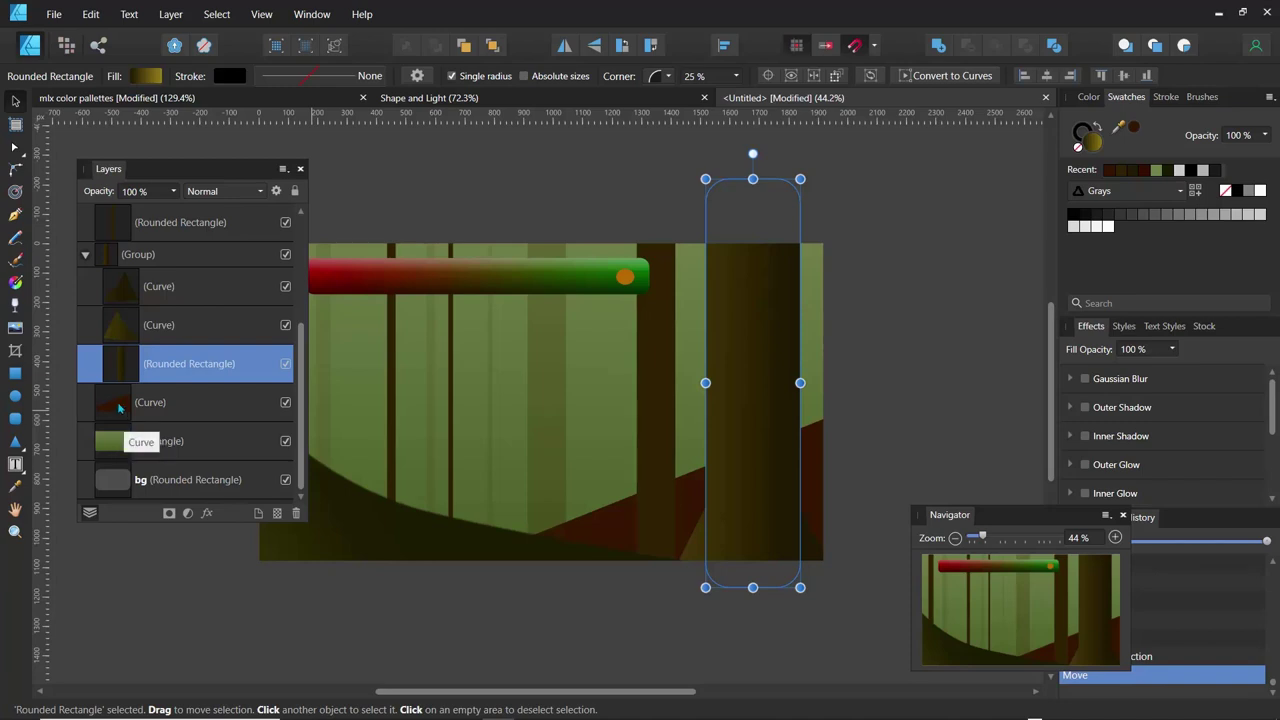
# Select the reddish-brown hill and widen the area holding the swatches and effects
pyautogui.click(119, 405)
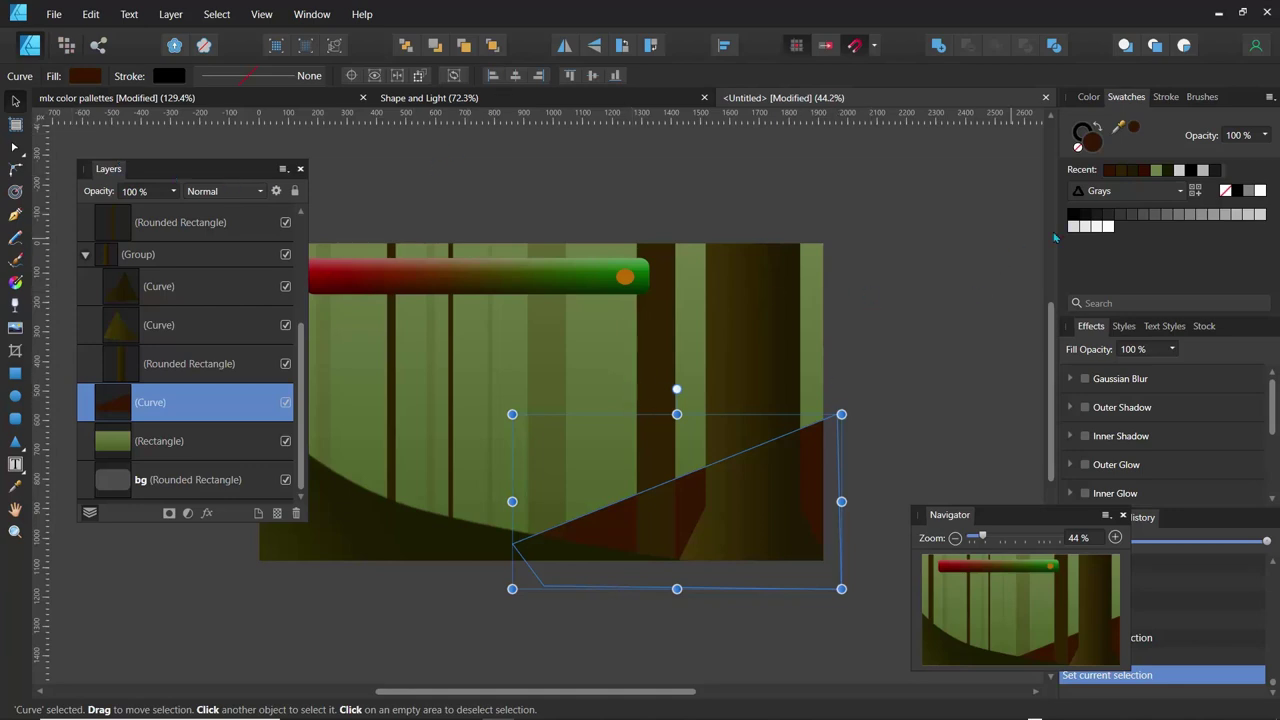
pyautogui.moveTo(1058, 229); pyautogui.dragTo(943, 229)
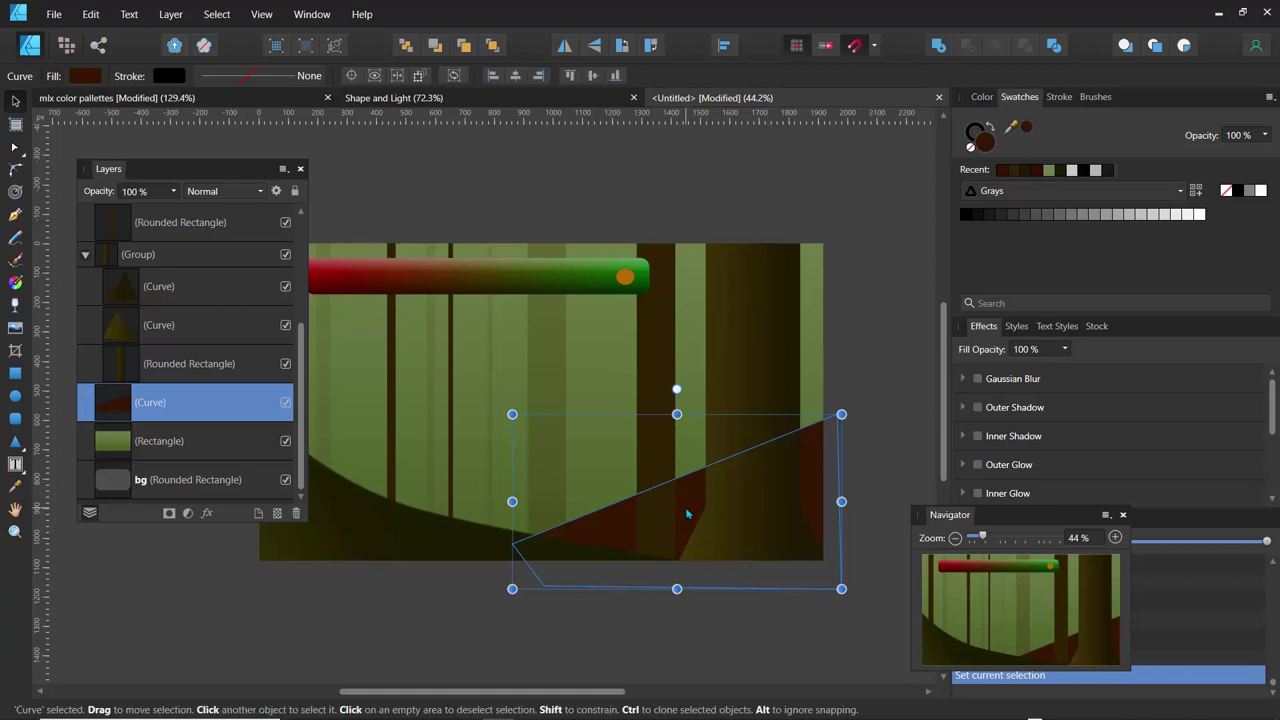
# Add a smooth node on the reddish-brown hill's upper edge, pull it down and lengthen its handle so the slope curves inward
pyautogui.click(16, 146)
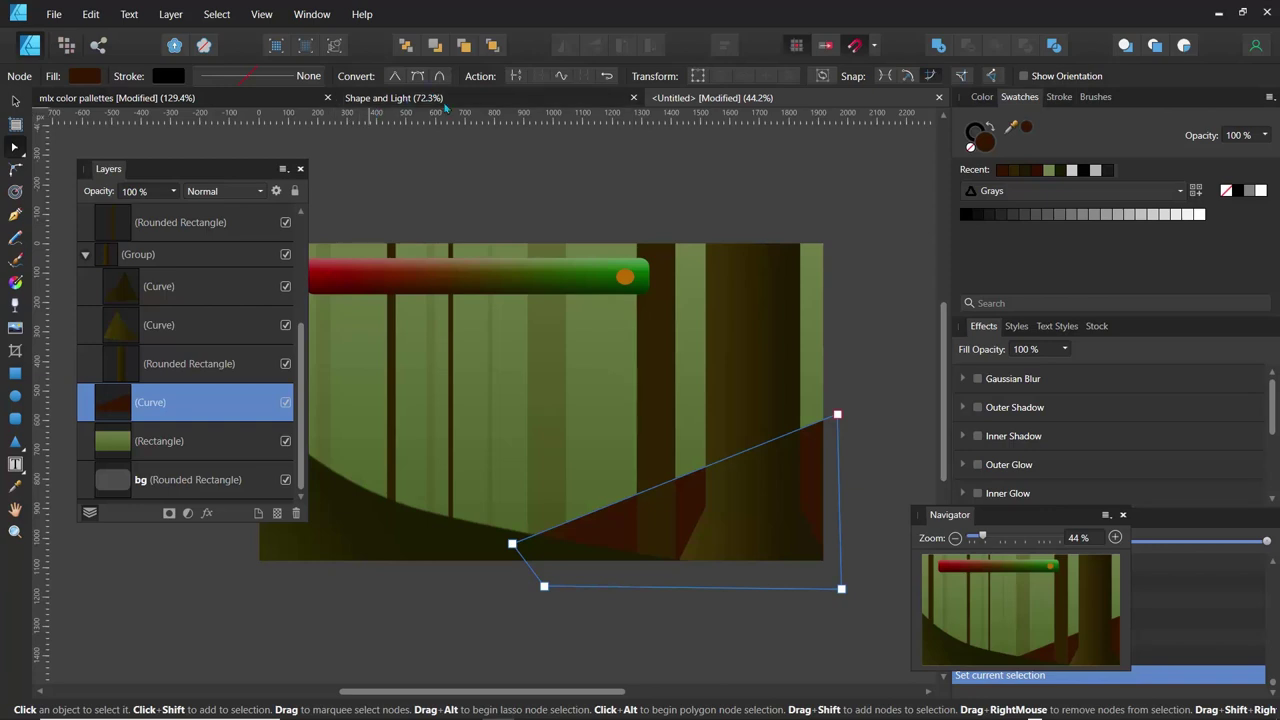
pyautogui.click(665, 485)
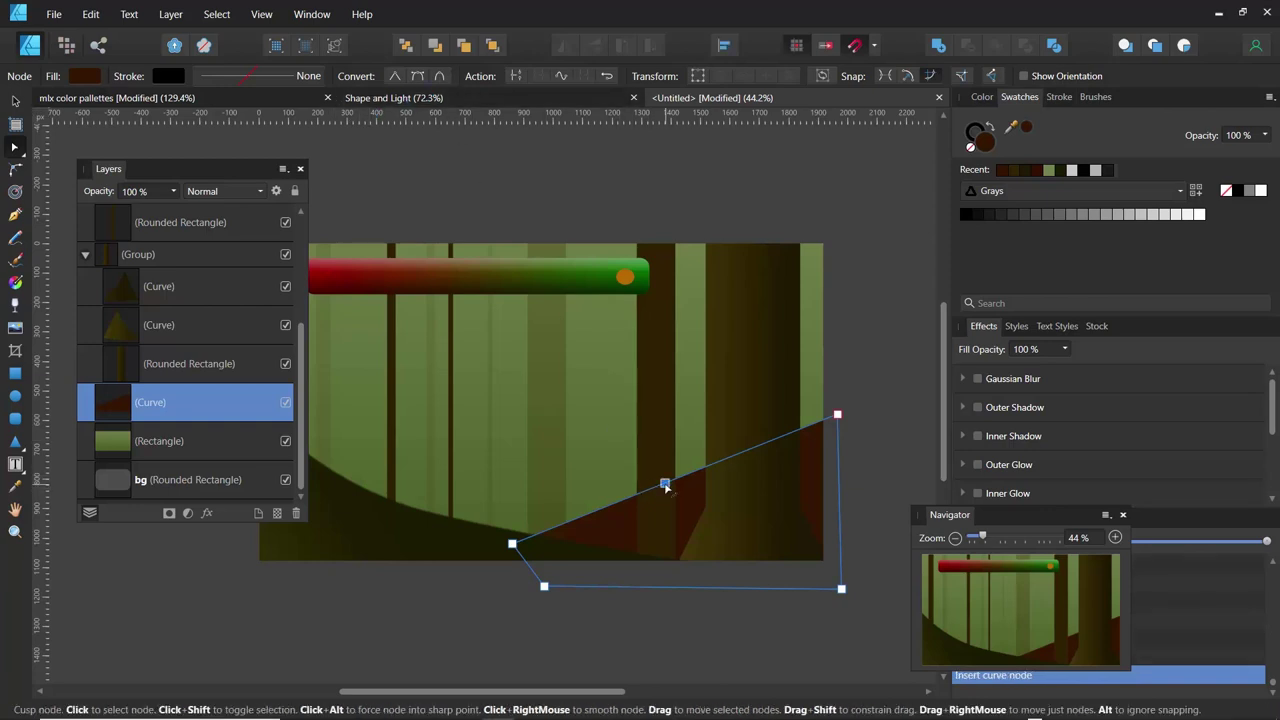
pyautogui.moveTo(665, 485); pyautogui.dragTo(698, 505)
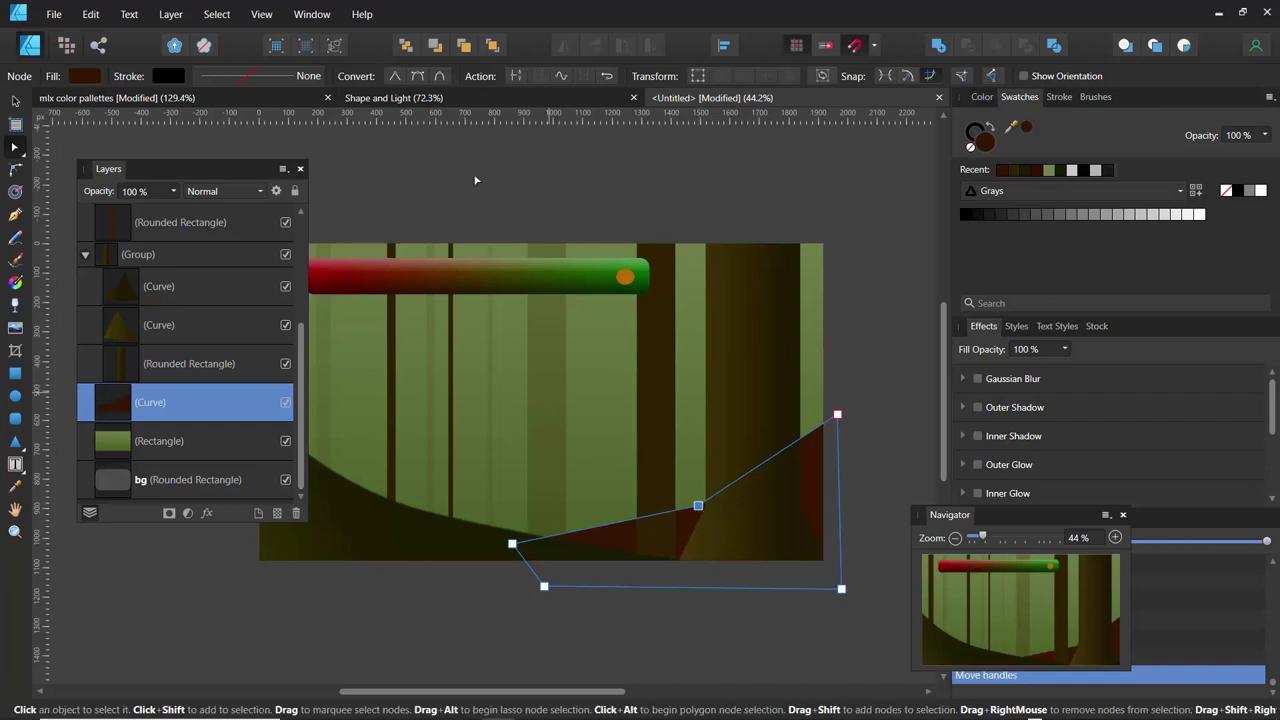
pyautogui.click(422, 80)
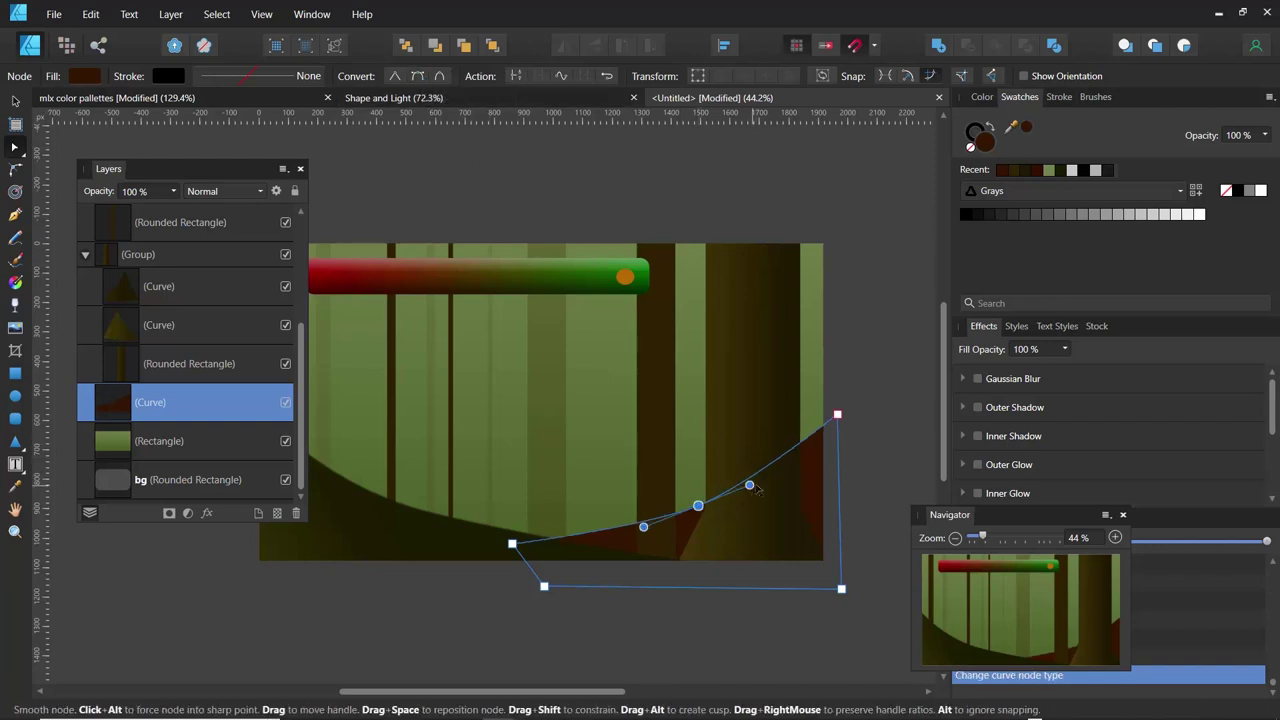
pyautogui.moveTo(750, 486); pyautogui.dragTo(772, 478)
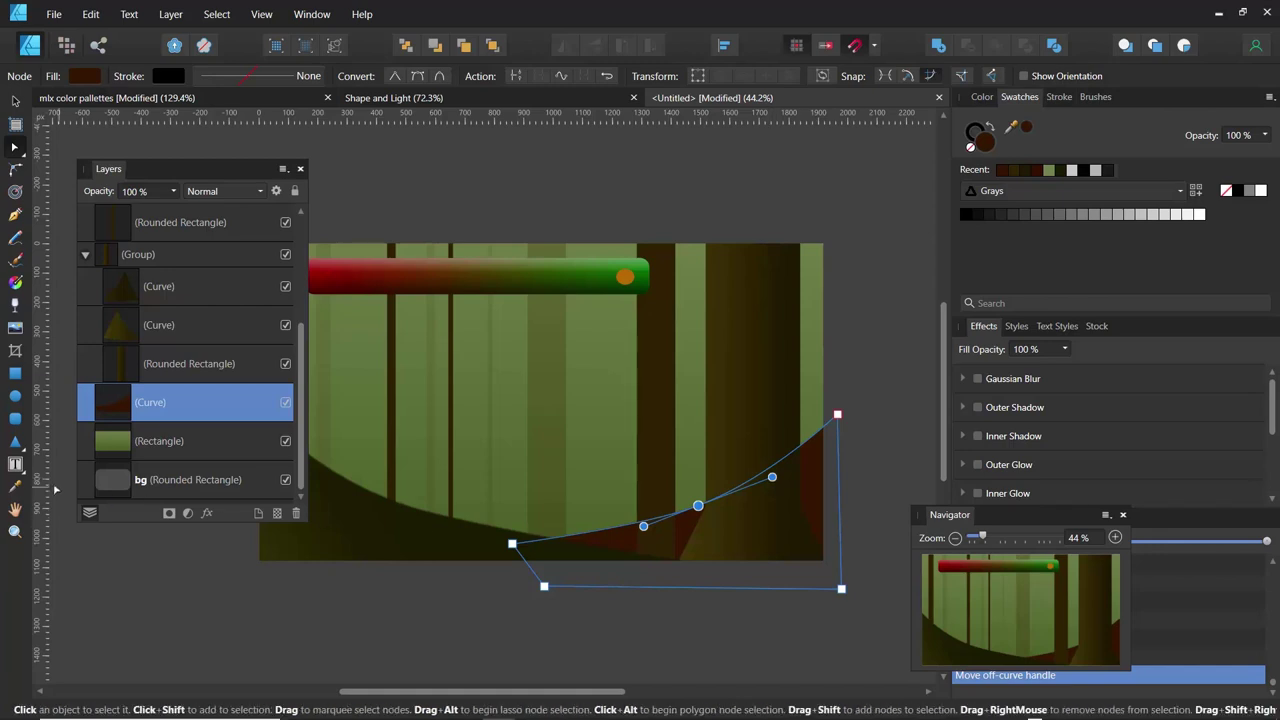
# Recolor the curved hill with dark olive sampled from the front hill and lower its opacity to 75 %
pyautogui.click(15, 485)
pyautogui.click(440, 541)
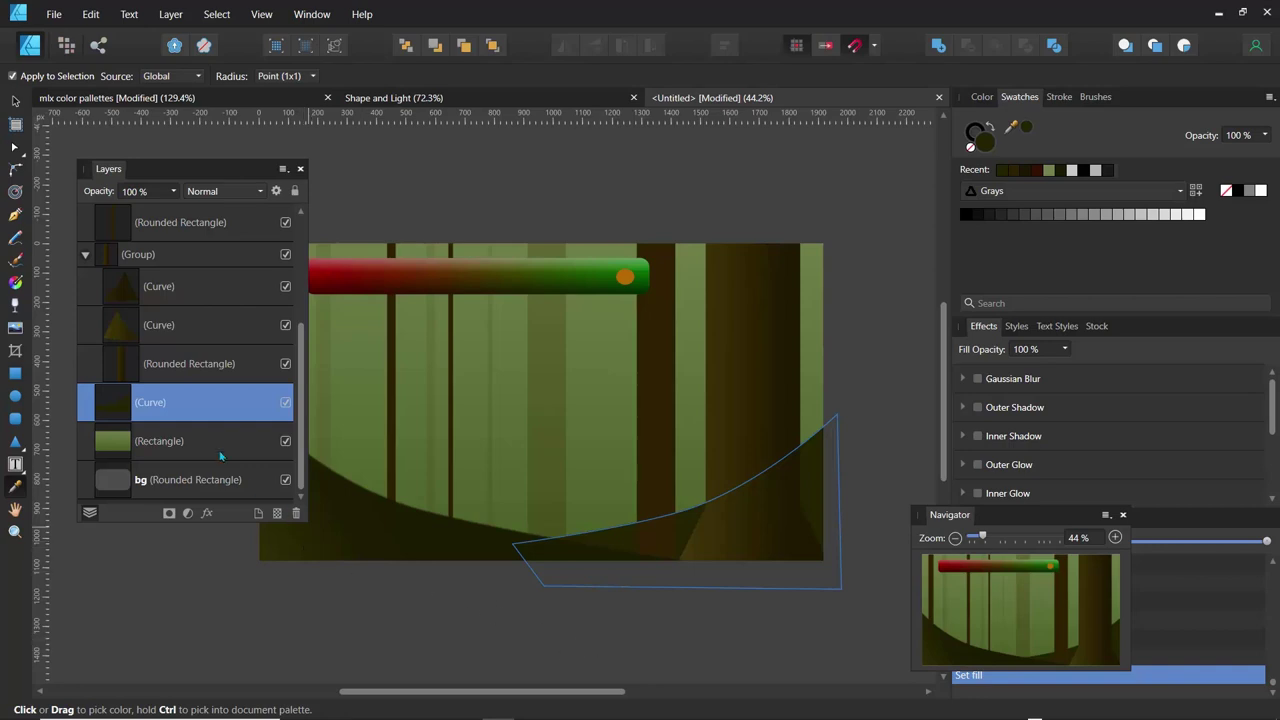
pyautogui.click(173, 194)
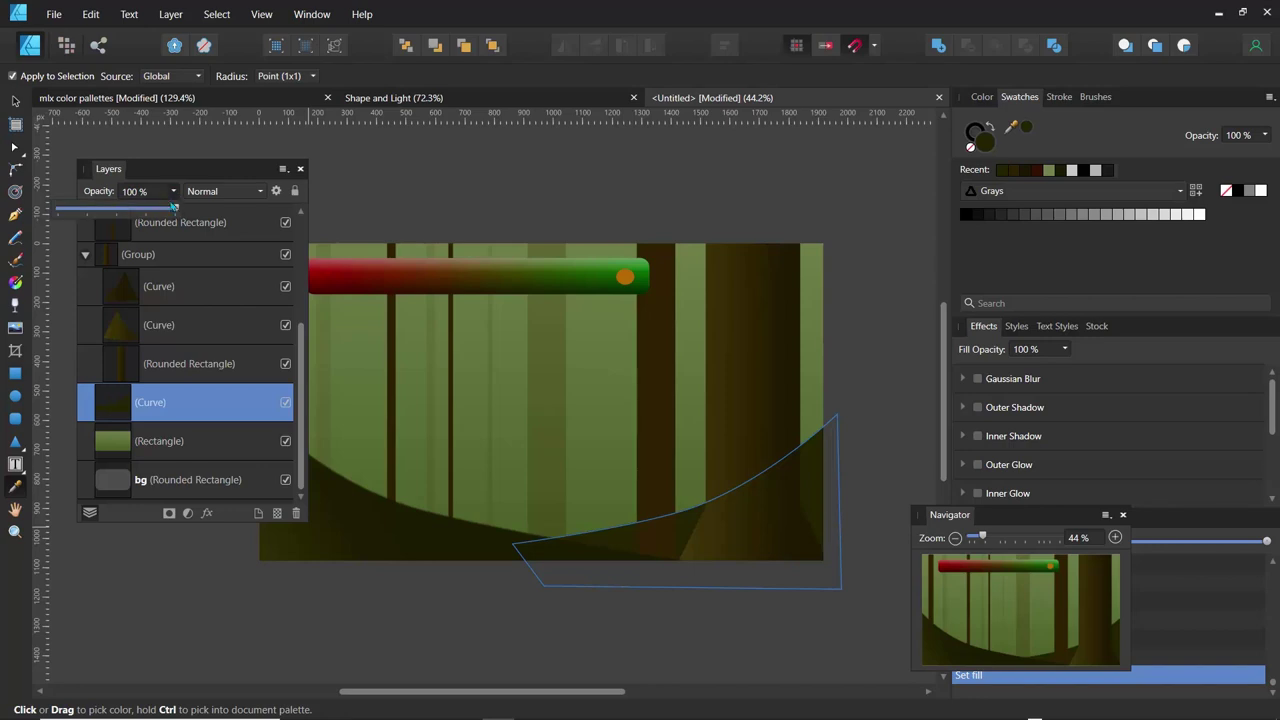
pyautogui.moveTo(177, 211); pyautogui.dragTo(146, 212)
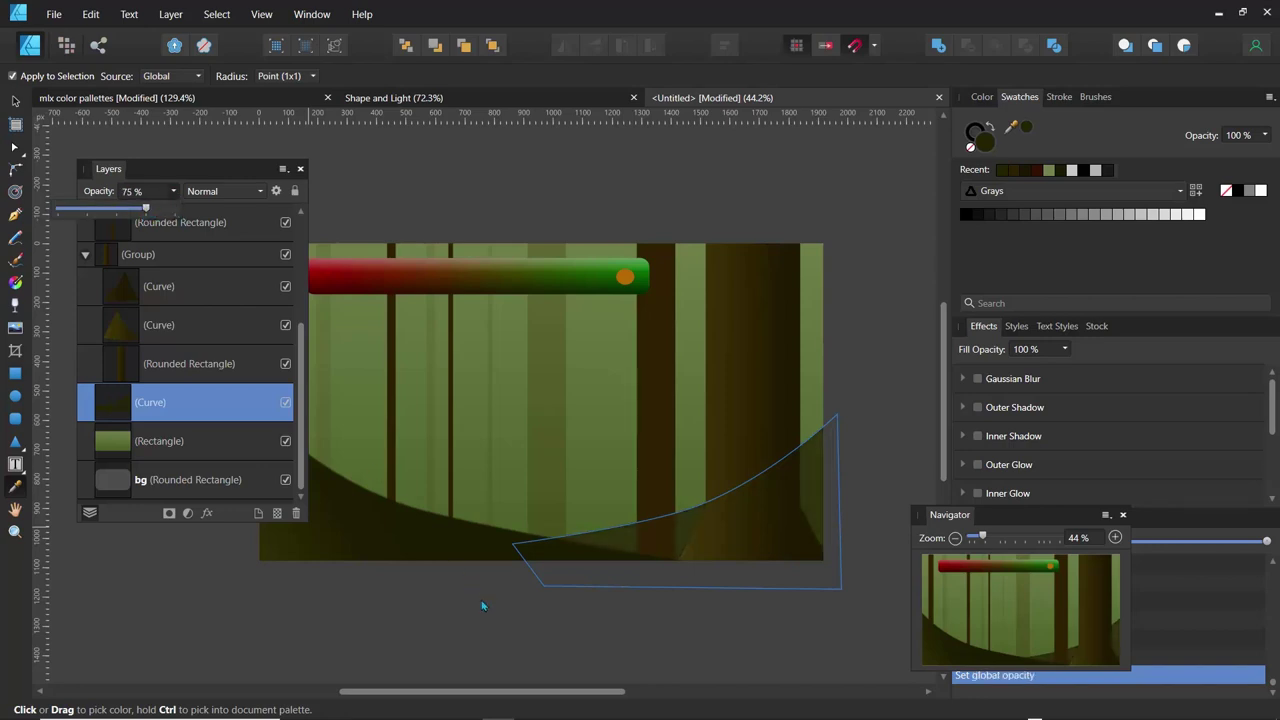
pyautogui.click(495, 606)
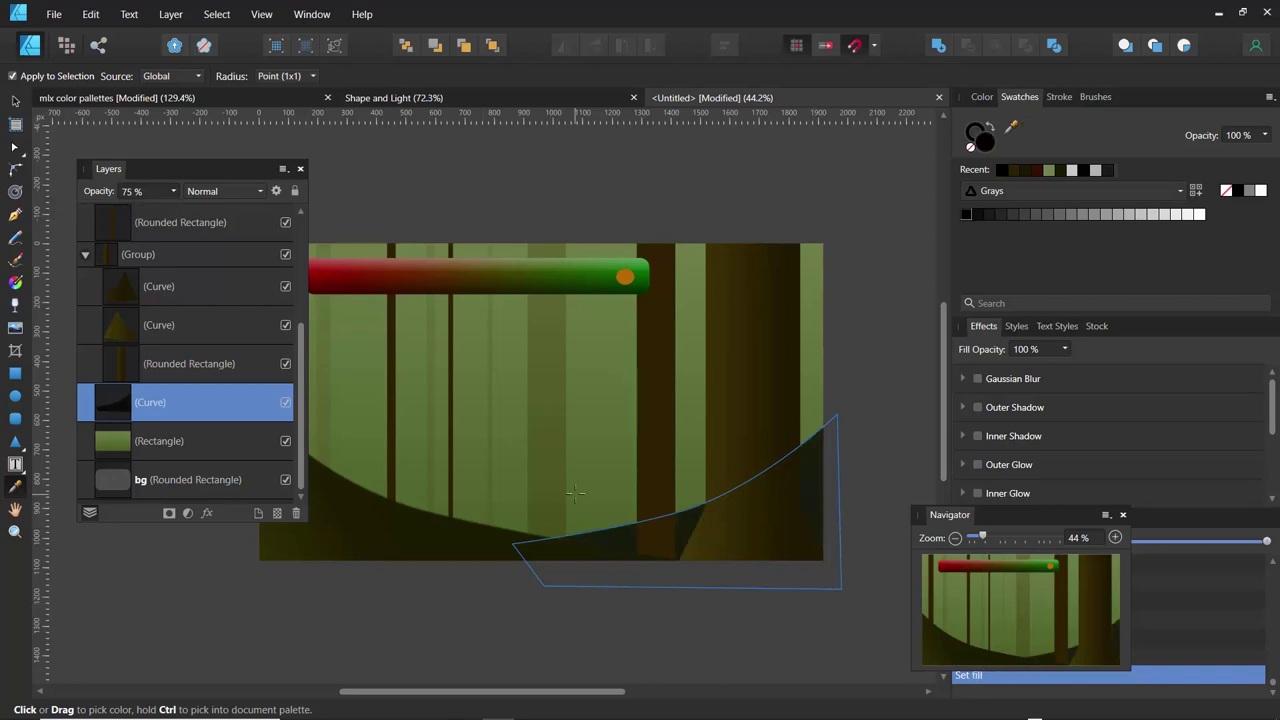
pyautogui.hotkey('ctrl', 'z')
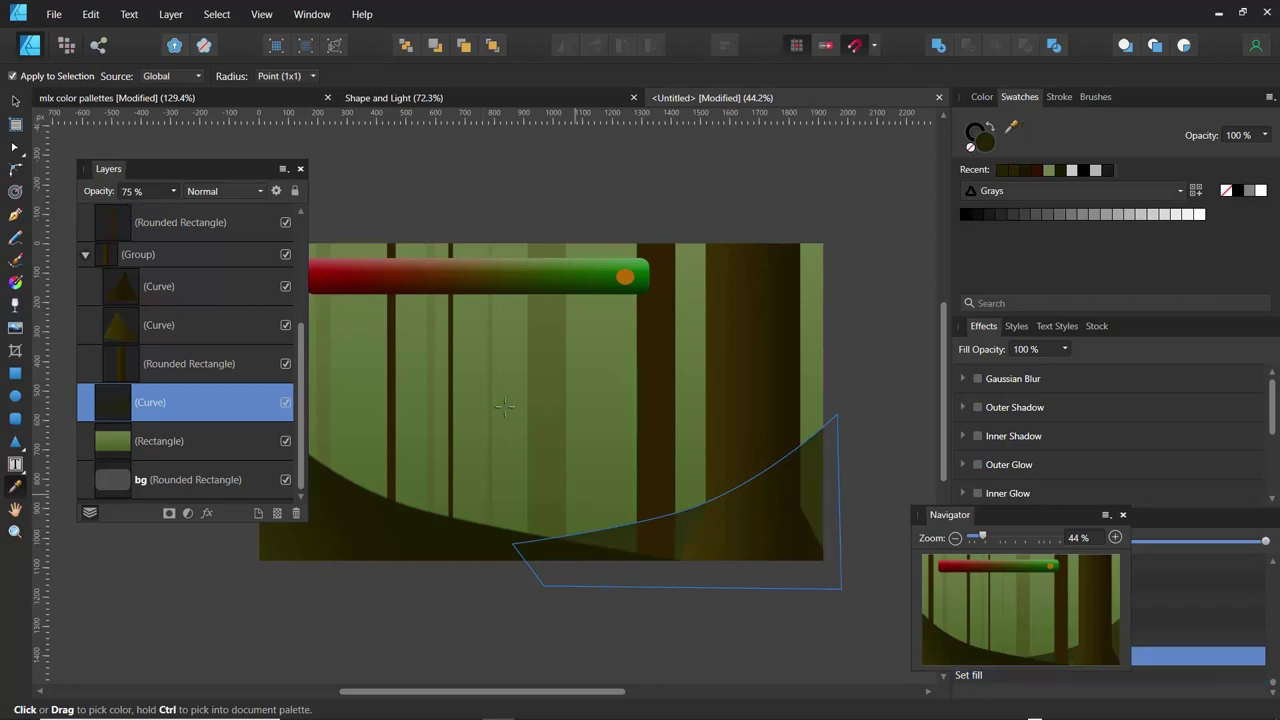
# Move the faded olive hill slightly down behind the large trunk, and select the front hill
pyautogui.click(15, 101)
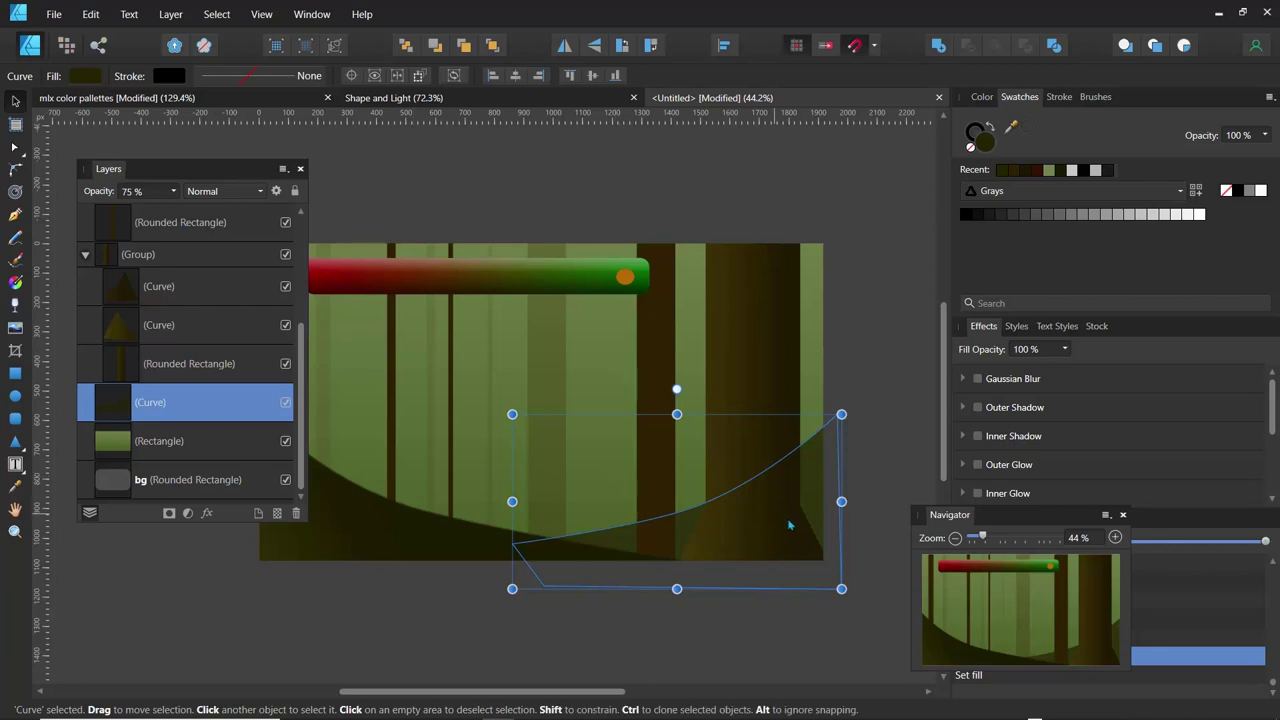
pyautogui.moveTo(816, 510); pyautogui.dragTo(816, 525)
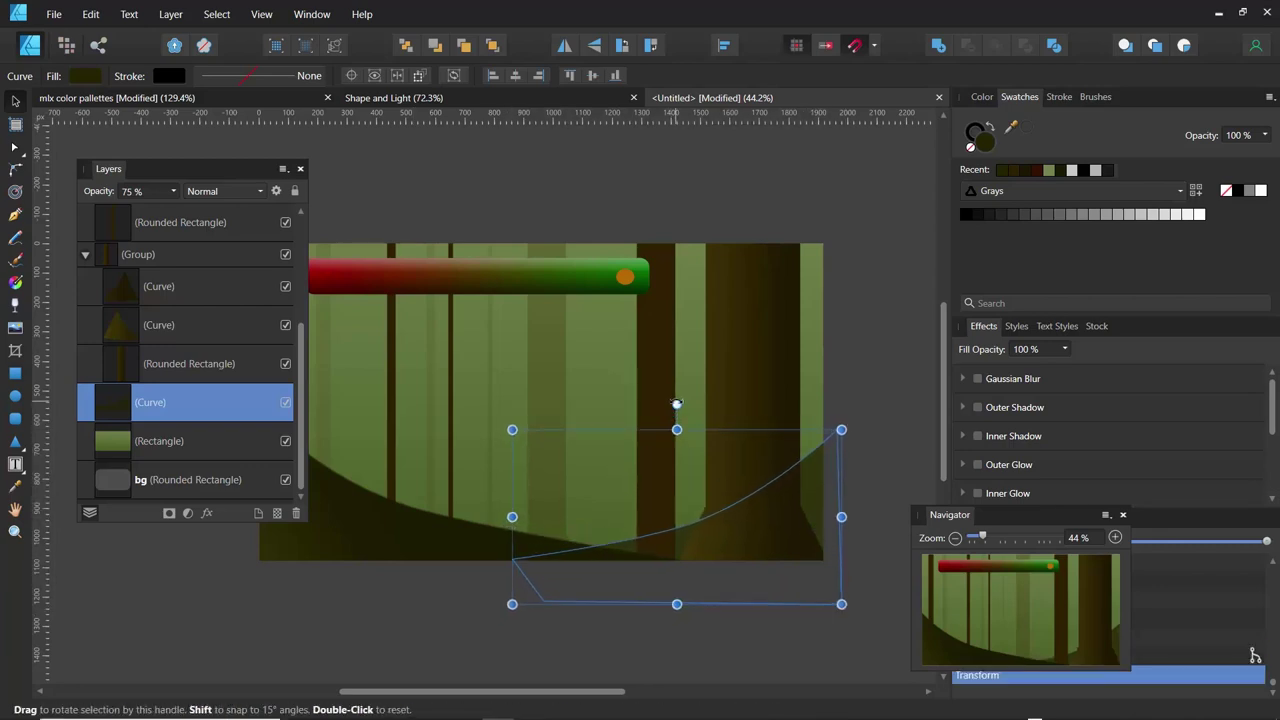
pyautogui.moveTo(675, 405); pyautogui.dragTo(677, 404)
pyautogui.click(575, 559)
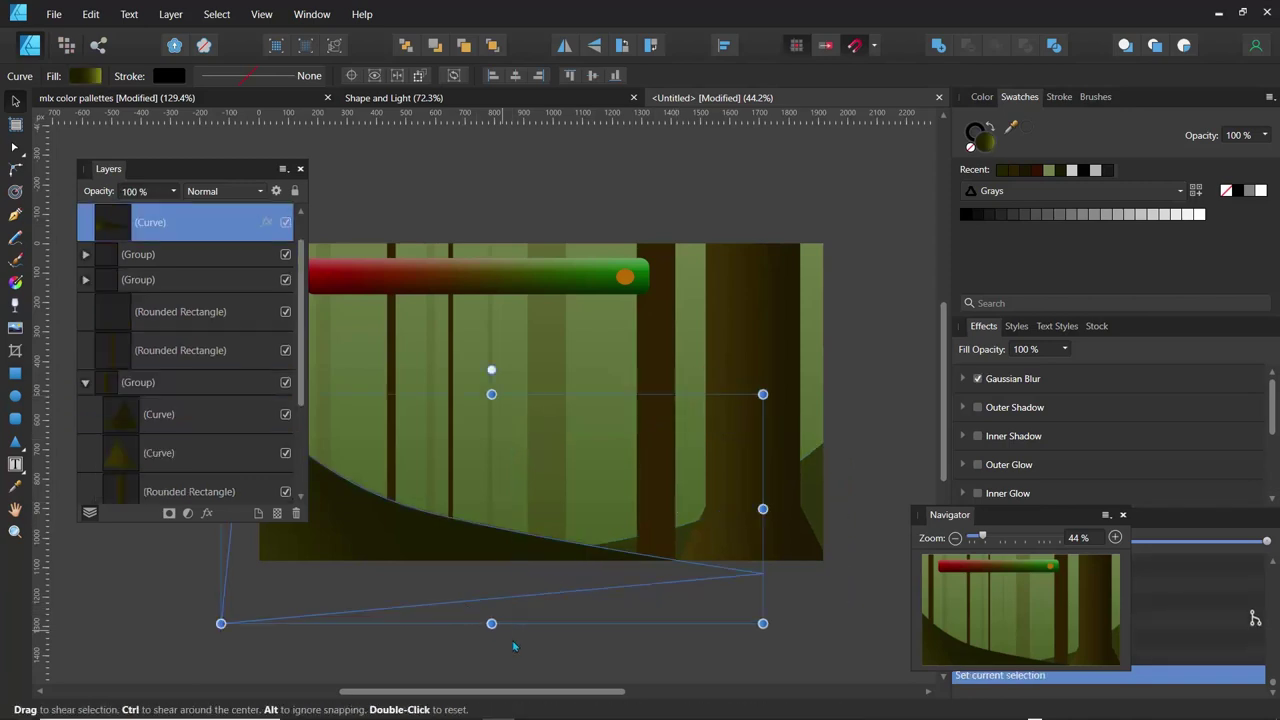
pyautogui.moveTo(551, 640); pyautogui.dragTo(603, 596)
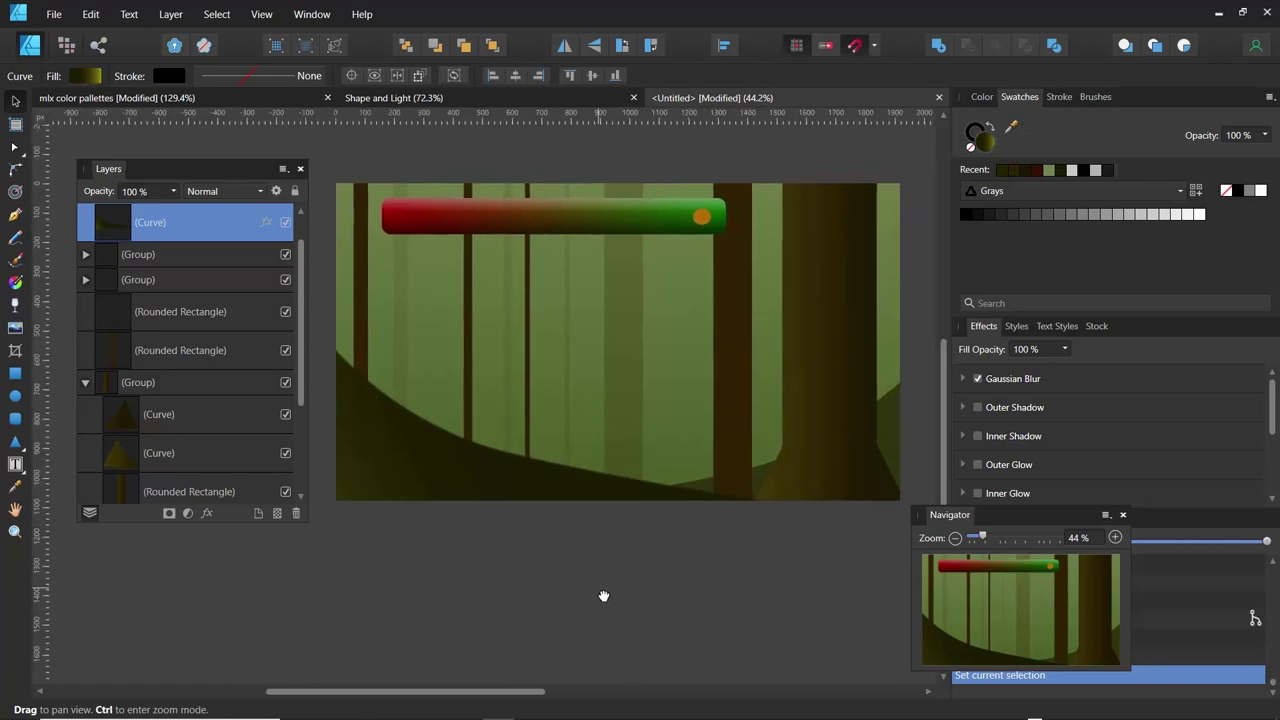
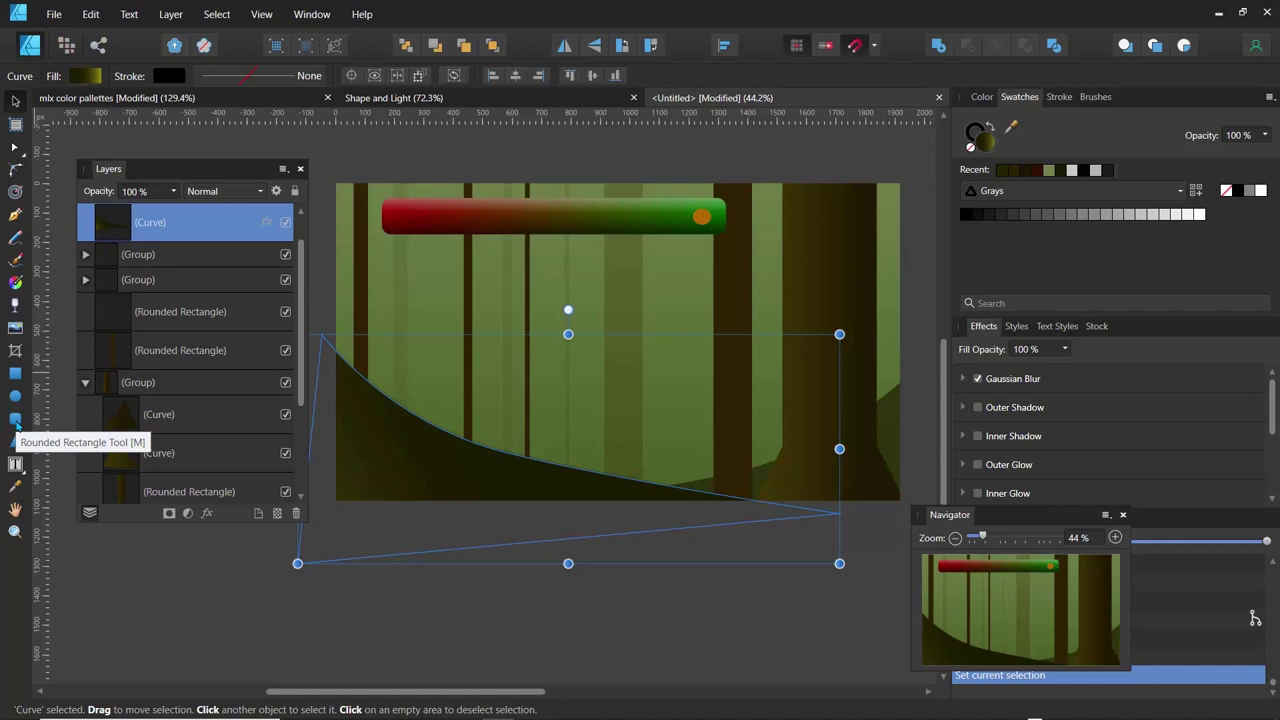
# Draw a rounded rectangle covering the whole scene with 5 % corners and fill it with the orange sampled from the palette bar's dot
pyautogui.click(15, 420)
pyautogui.moveTo(322, 158); pyautogui.dragTo(929, 521)
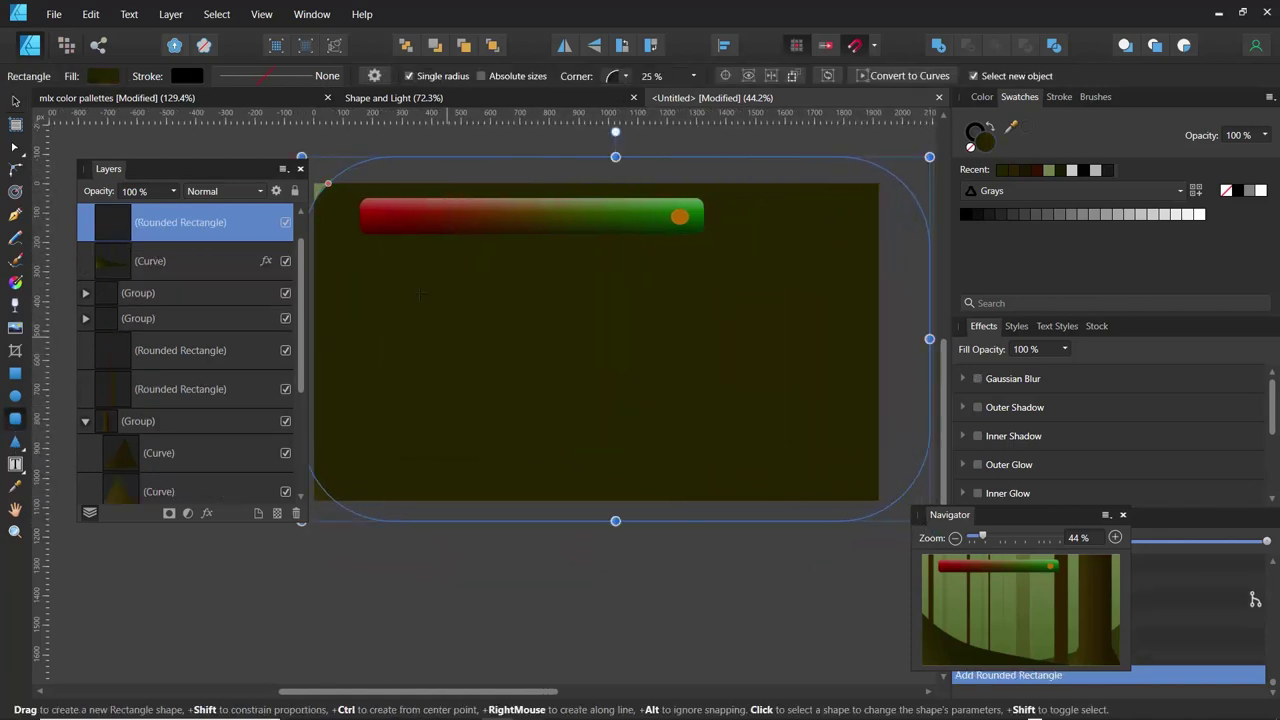
pyautogui.moveTo(327, 184); pyautogui.dragTo(308, 175)
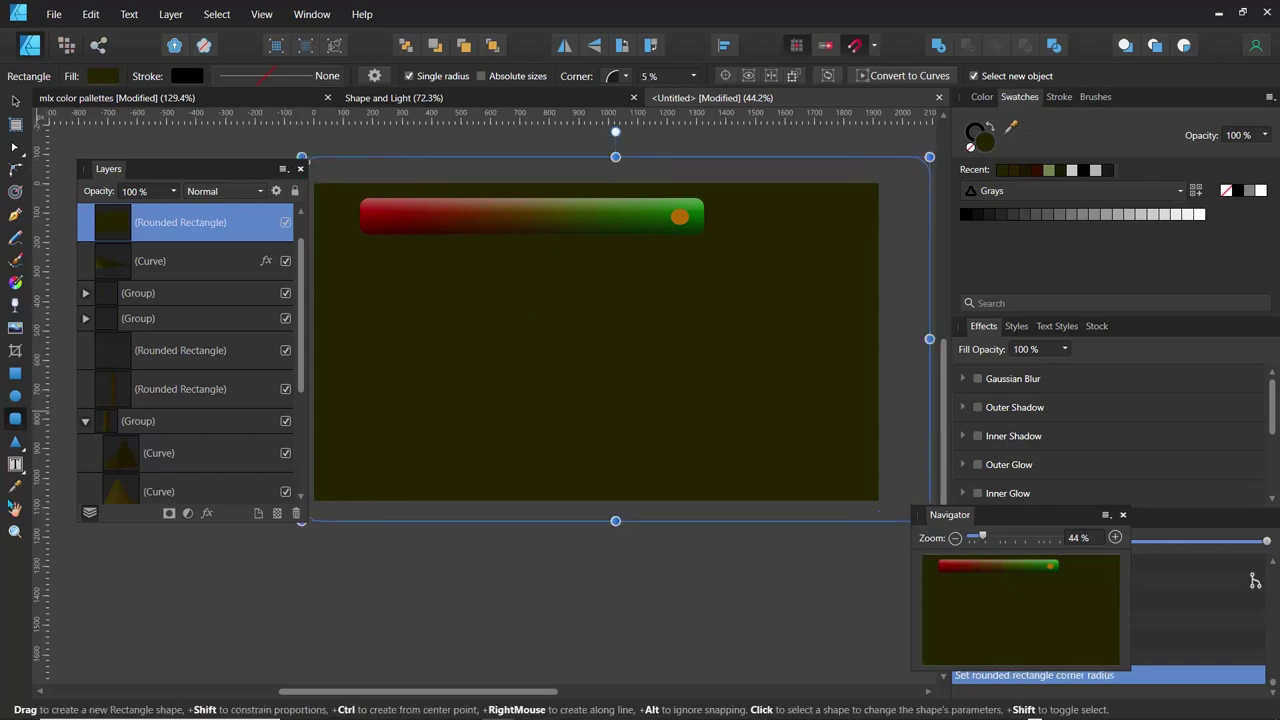
pyautogui.click(15, 486)
pyautogui.click(679, 217)
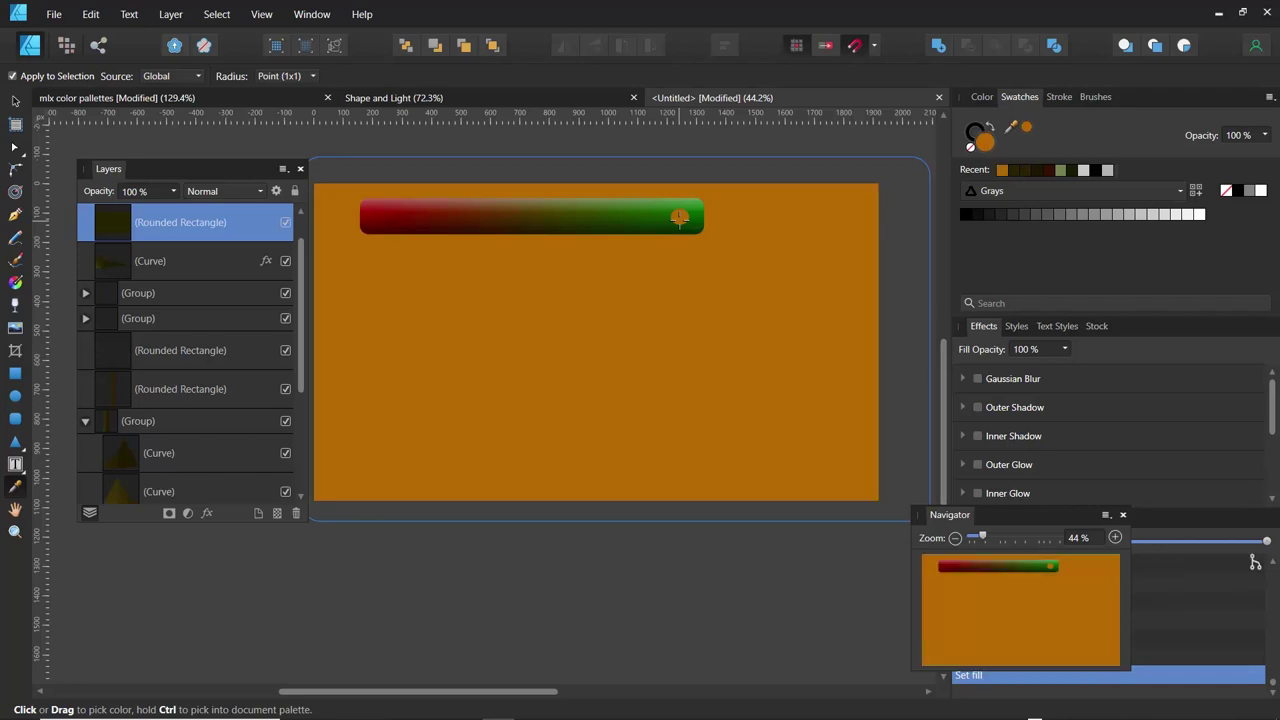
# Fade the orange rectangle with a linear transparency gradient running from well above the scene's top edge down to its middle
pyautogui.click(15, 304)
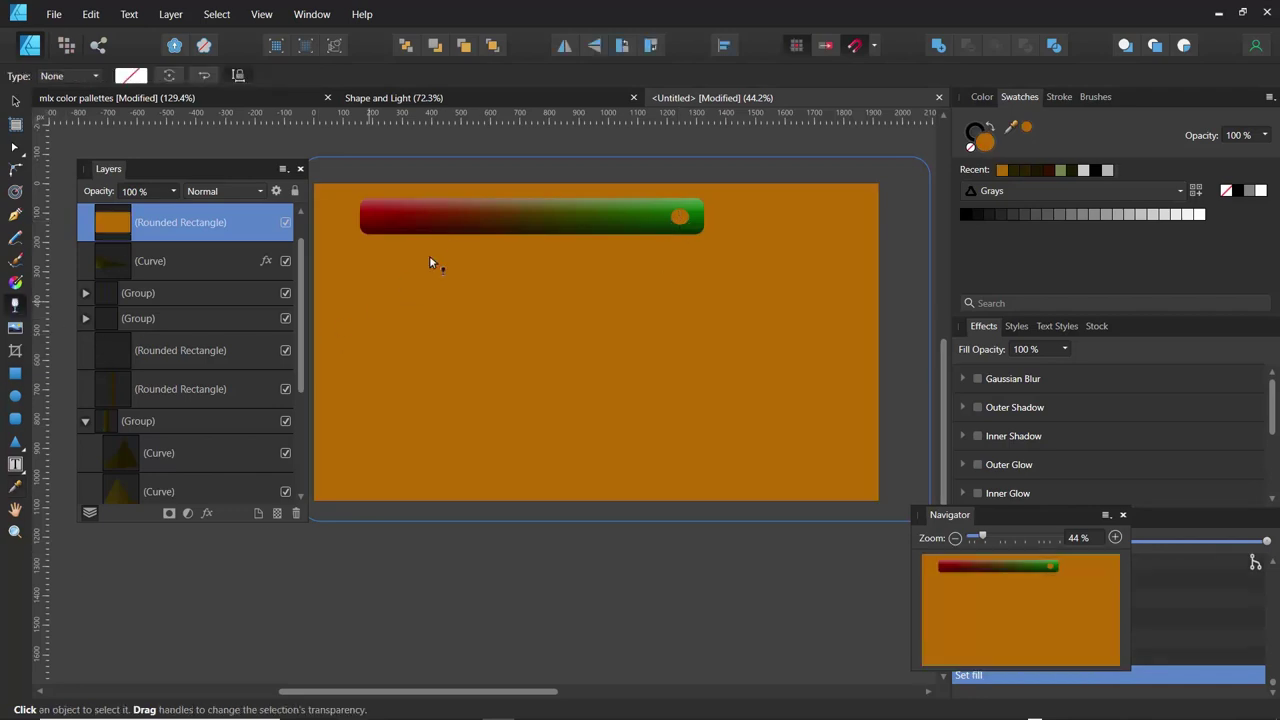
pyautogui.moveTo(548, 181); pyautogui.dragTo(611, 328)
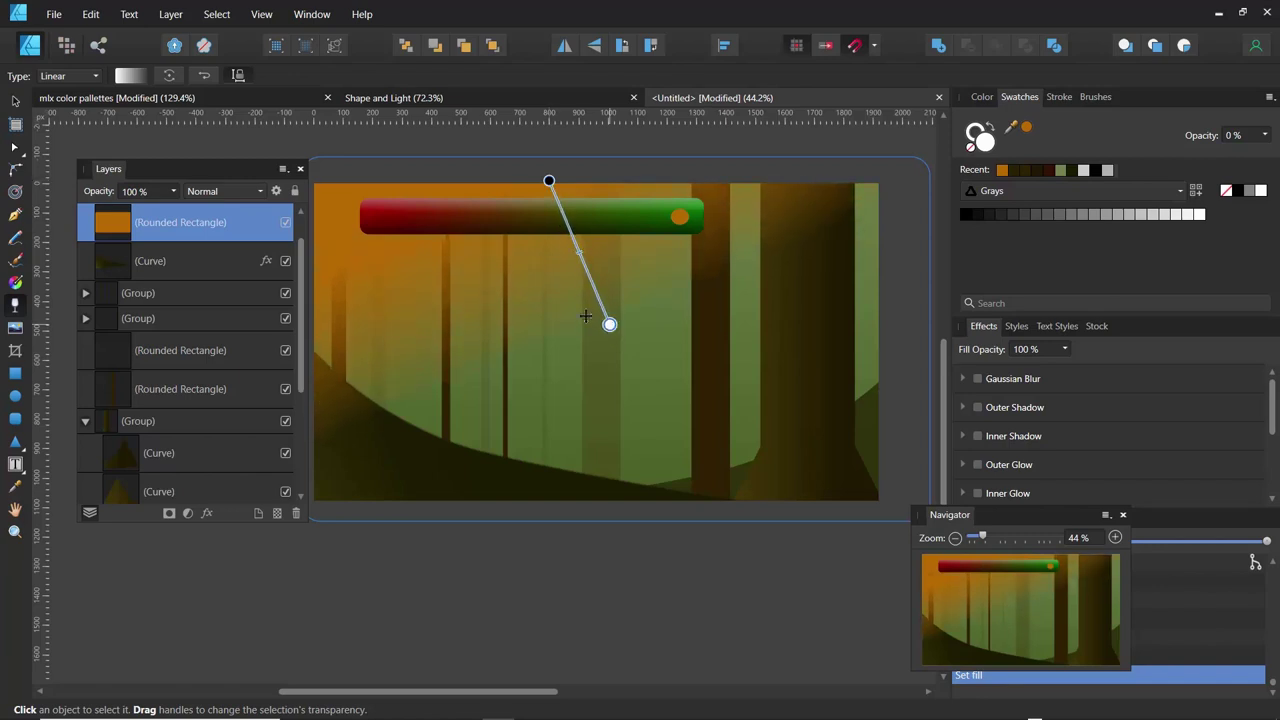
pyautogui.moveTo(548, 184); pyautogui.dragTo(538, 157)
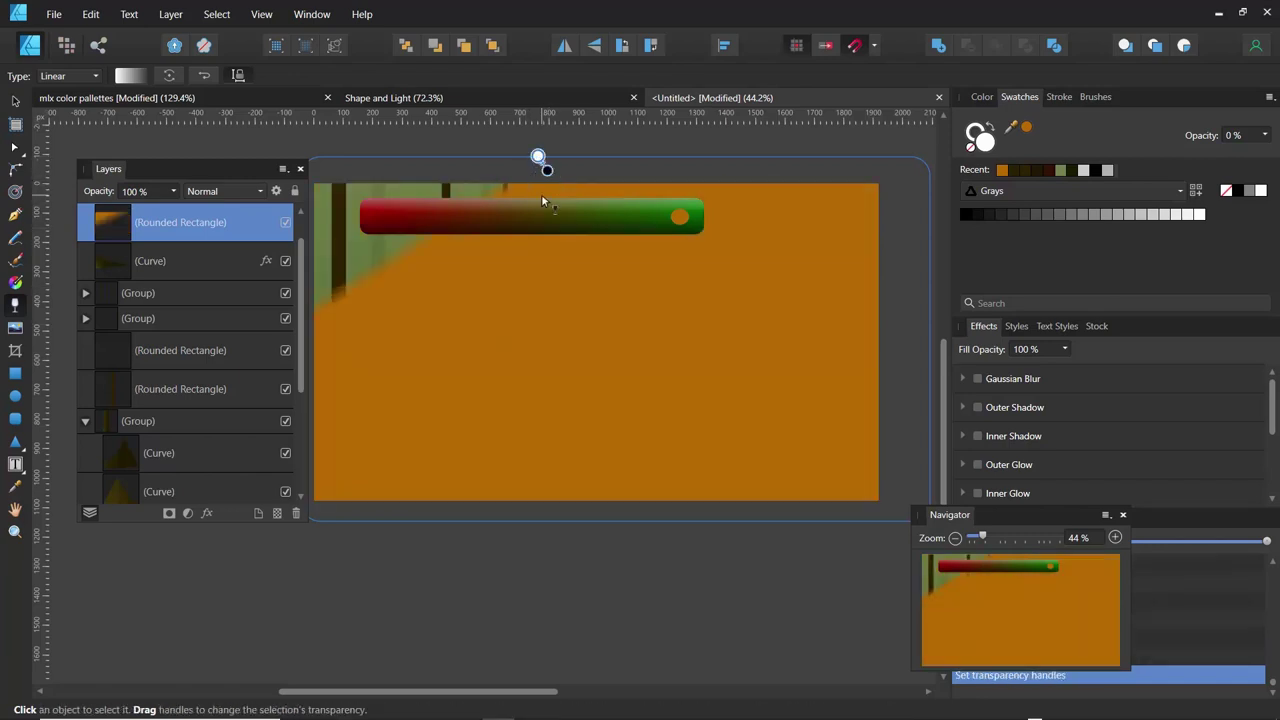
pyautogui.hotkey('ctrl', 'z')
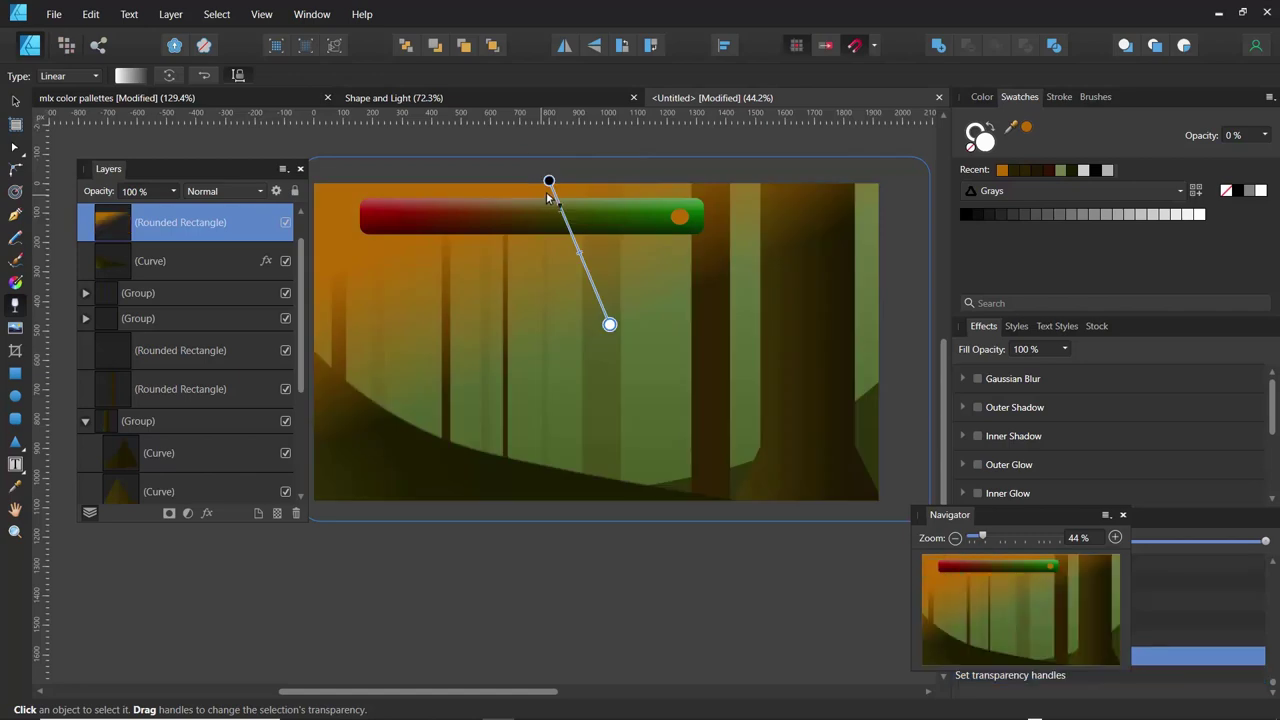
pyautogui.moveTo(550, 183); pyautogui.dragTo(534, 138)
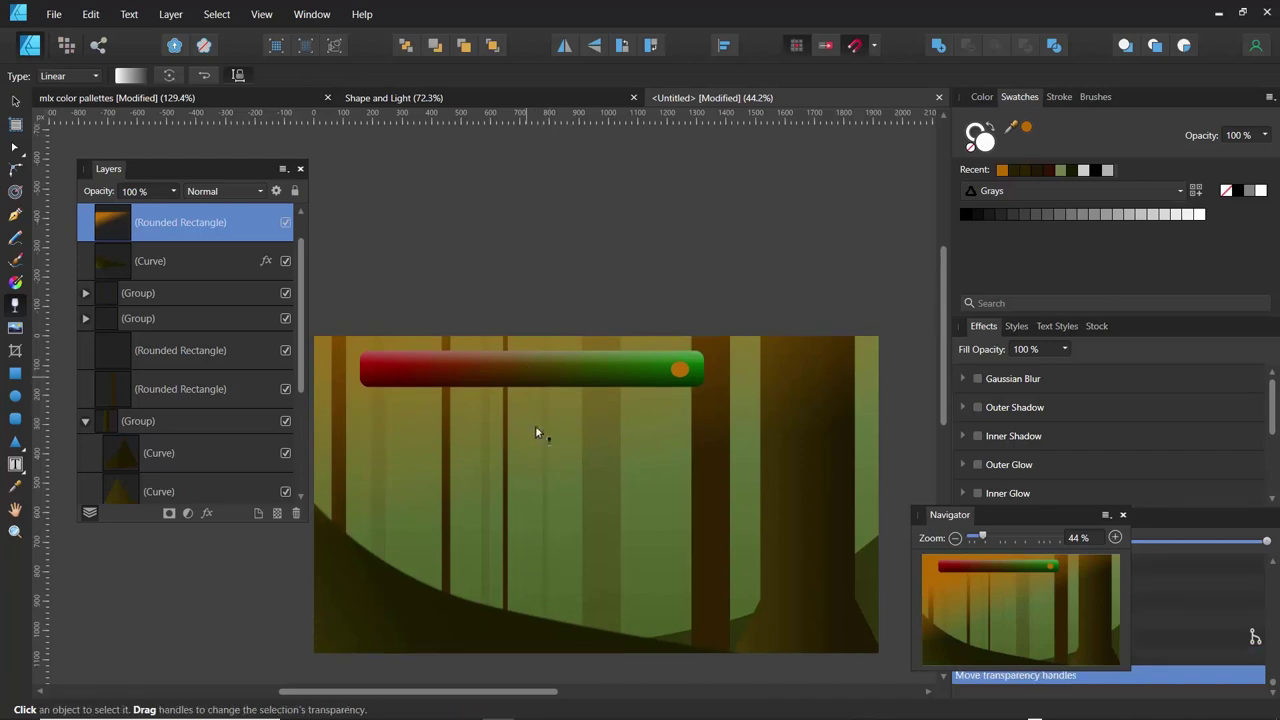
pyautogui.scroll(-2, 532, 461)
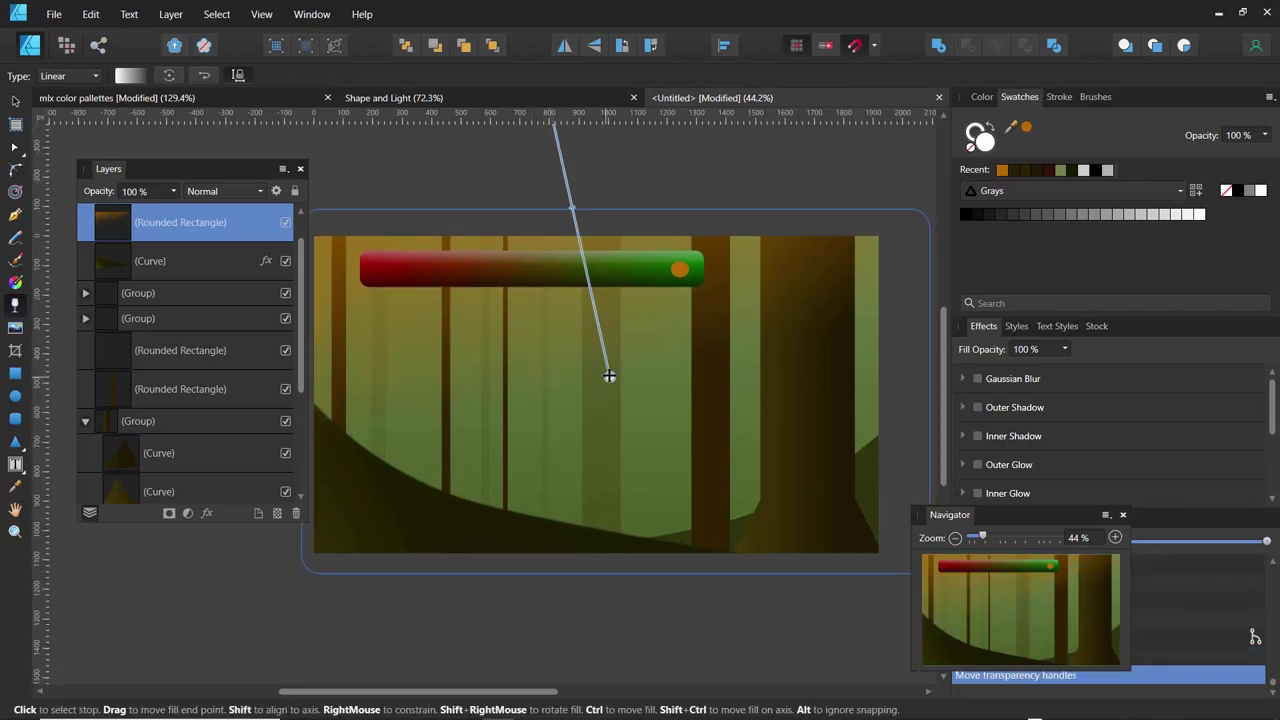
pyautogui.moveTo(609, 376)
pyautogui.mouseDown()
pyautogui.moveTo(597, 335)
pyautogui.moveTo(620, 380)
pyautogui.moveTo(615, 361)
pyautogui.mouseUp()
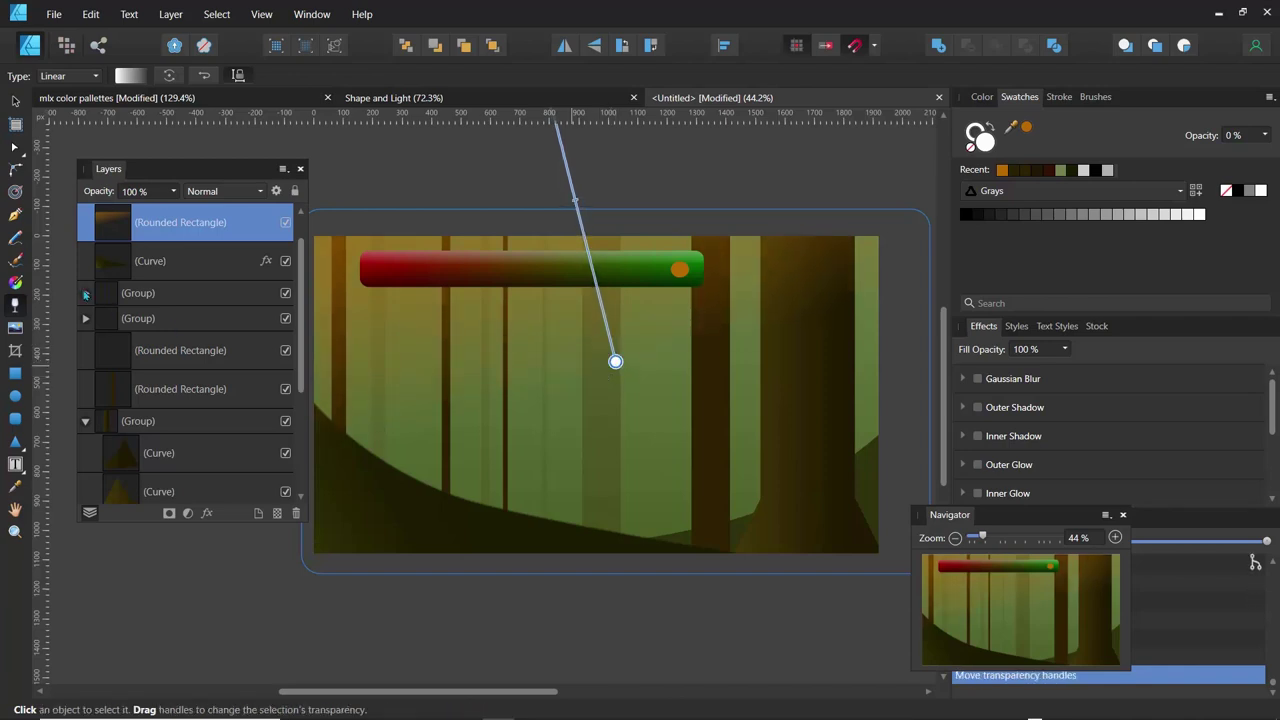
# Lower the orange light overlay's opacity to 44 %
pyautogui.click(174, 192)
pyautogui.moveTo(176, 209); pyautogui.dragTo(111, 222)
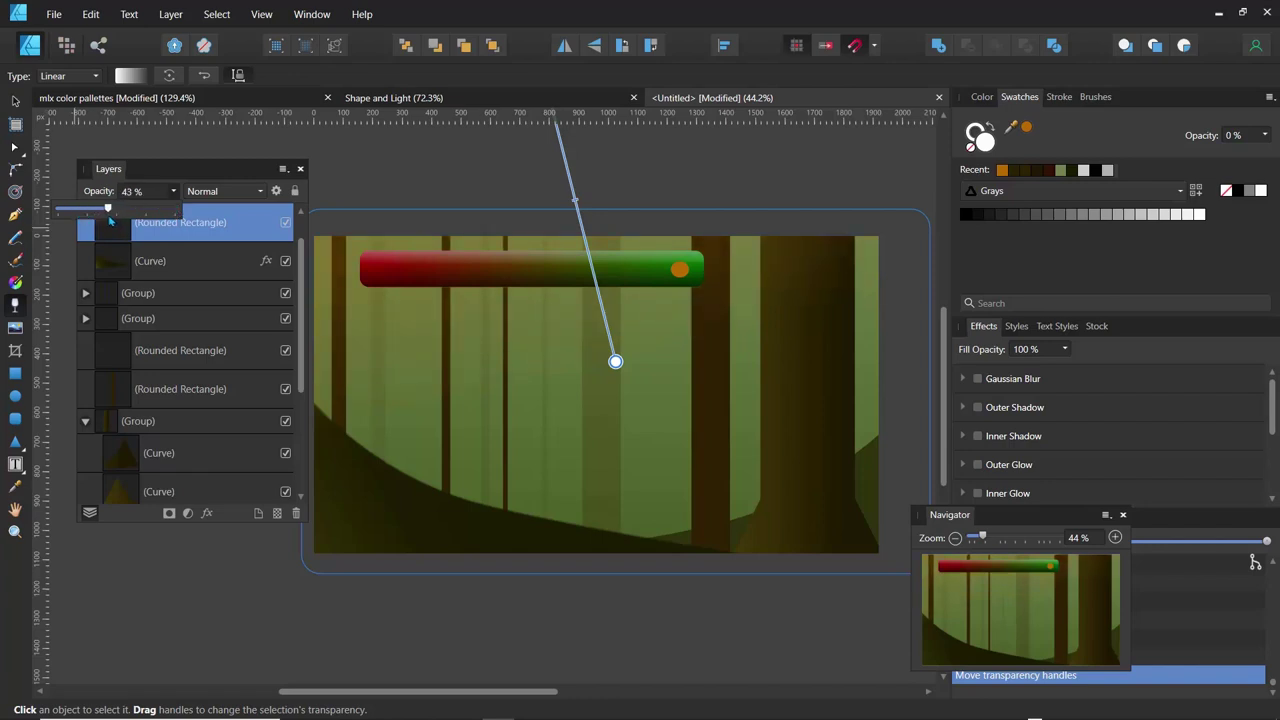
pyautogui.moveTo(111, 222); pyautogui.dragTo(112, 222)
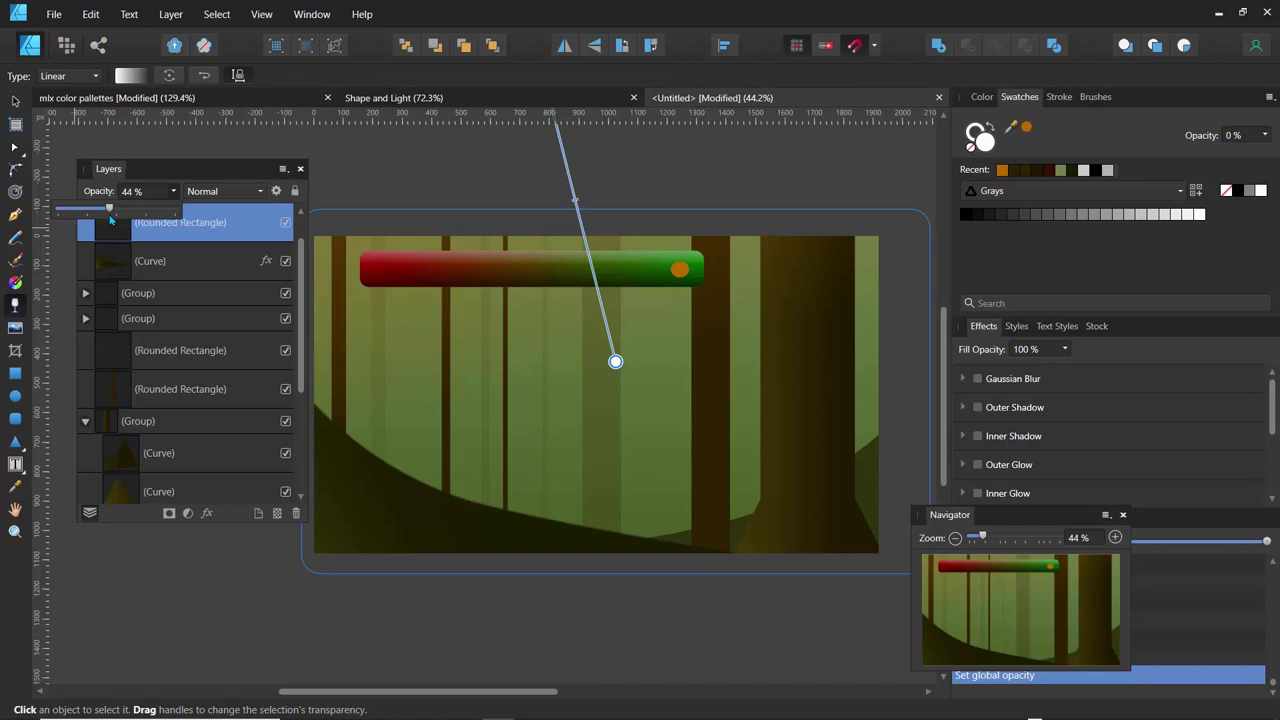
# Duplicate the reddish-brown trunk beside the large tree, clip one copy inside the other, and fill the clipped copy with the recent orange
pyautogui.click(117, 391)
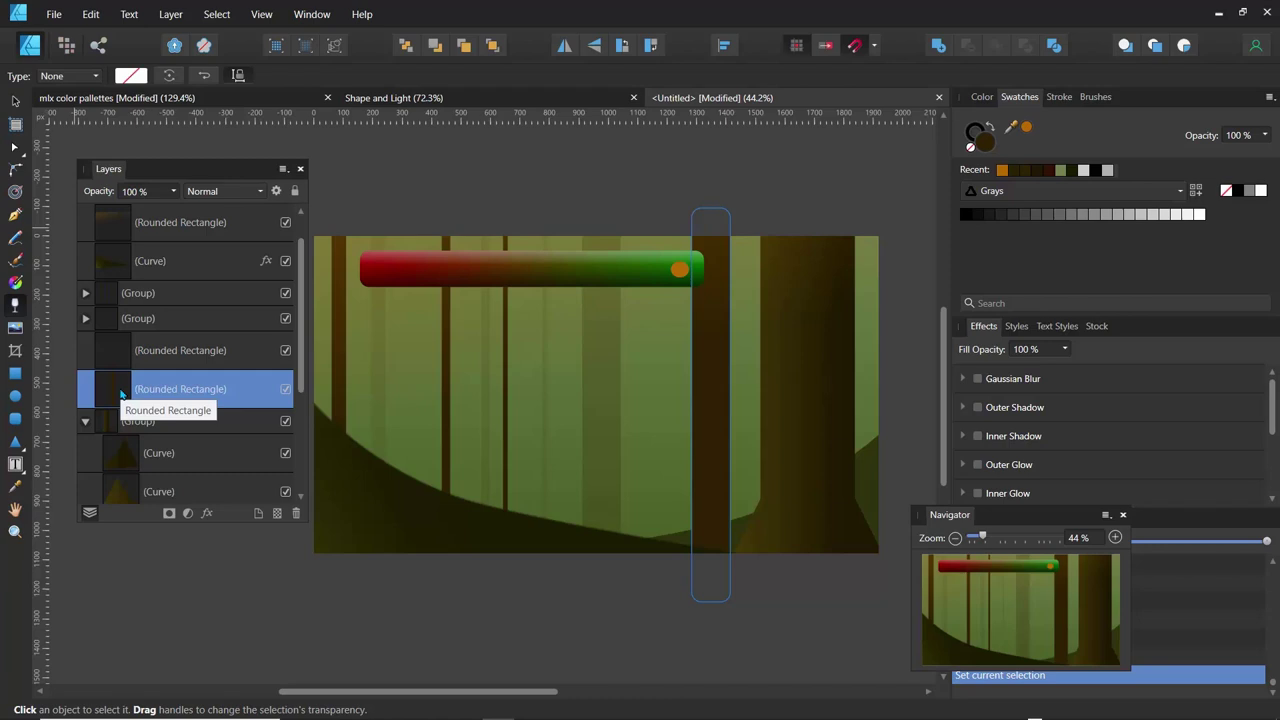
pyautogui.hotkey('ctrl', 'j')
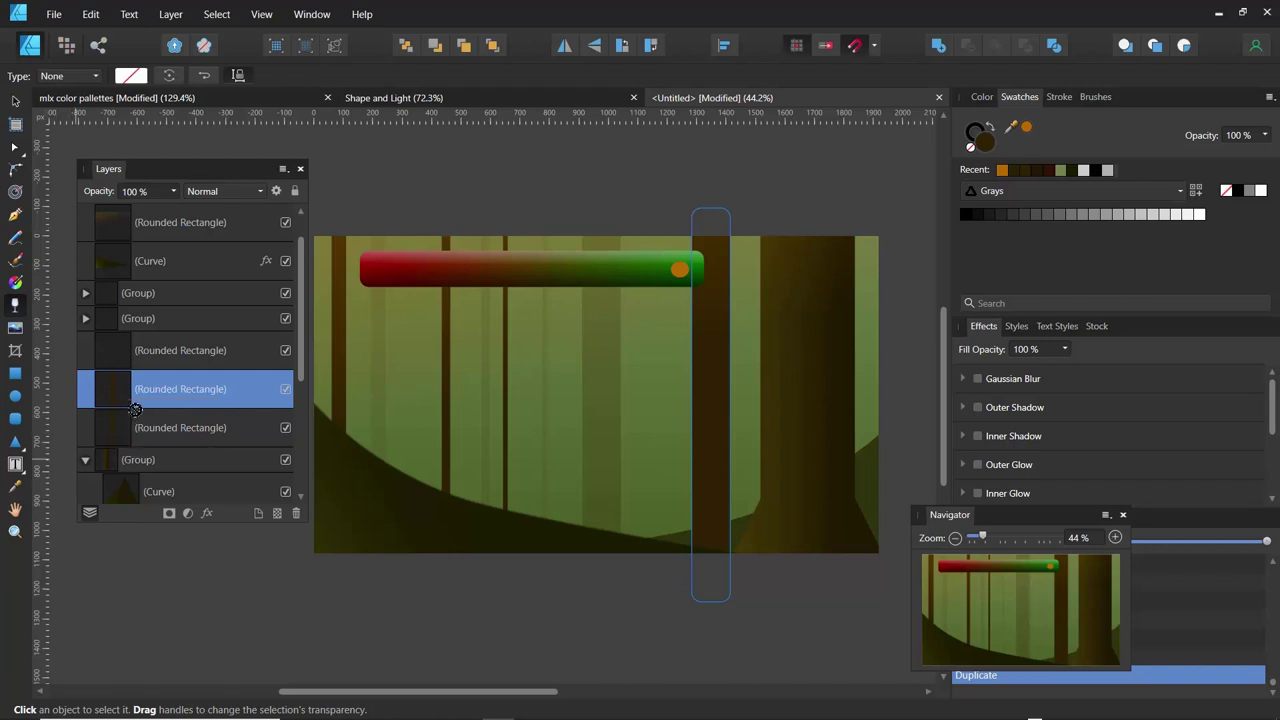
pyautogui.moveTo(134, 405); pyautogui.dragTo(87, 394)
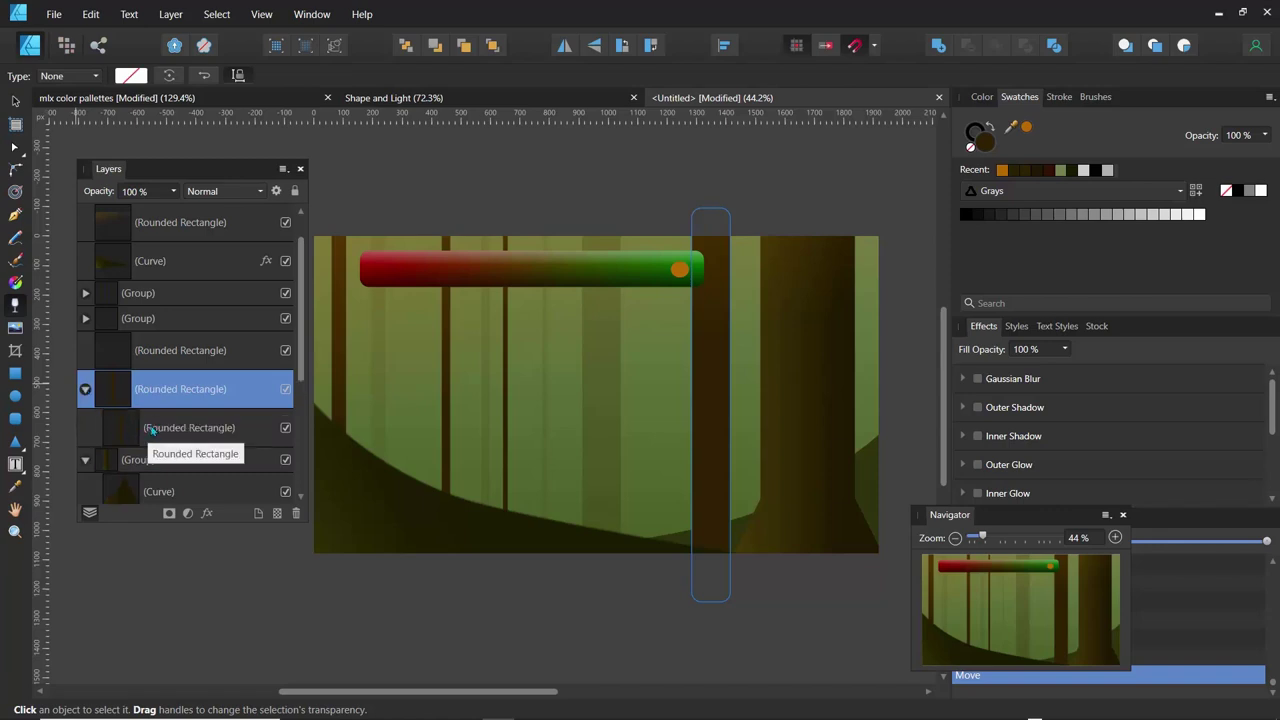
pyautogui.click(130, 429)
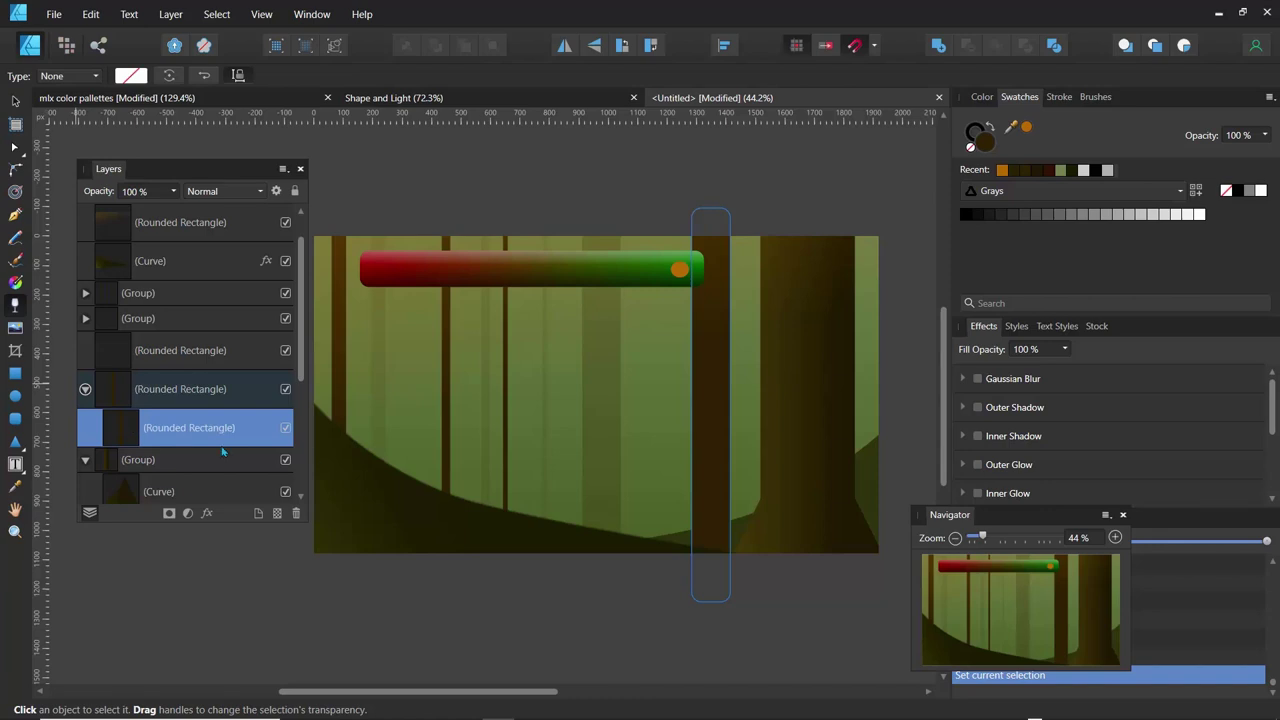
pyautogui.click(1002, 172)
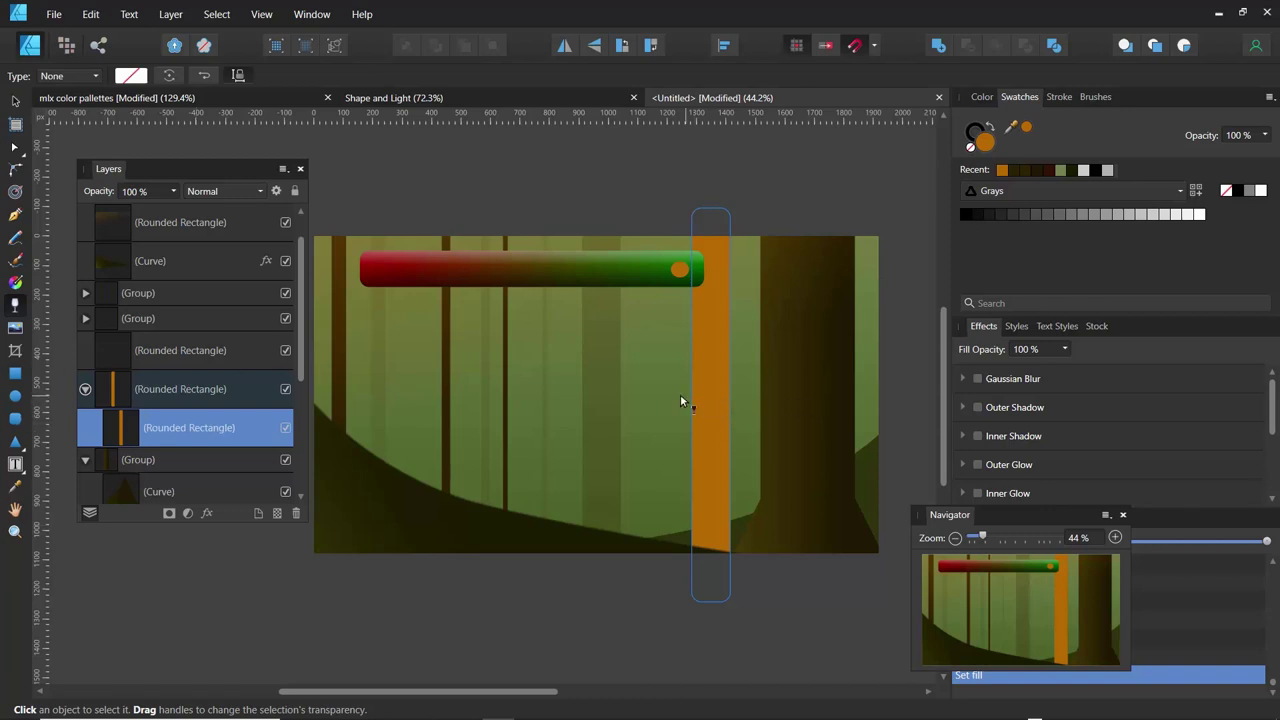
# Fade the clipped orange trunk copy with a linear transparency from its left edge to its middle and set its opacity to 38 %
pyautogui.moveTo(679, 394); pyautogui.dragTo(709, 395)
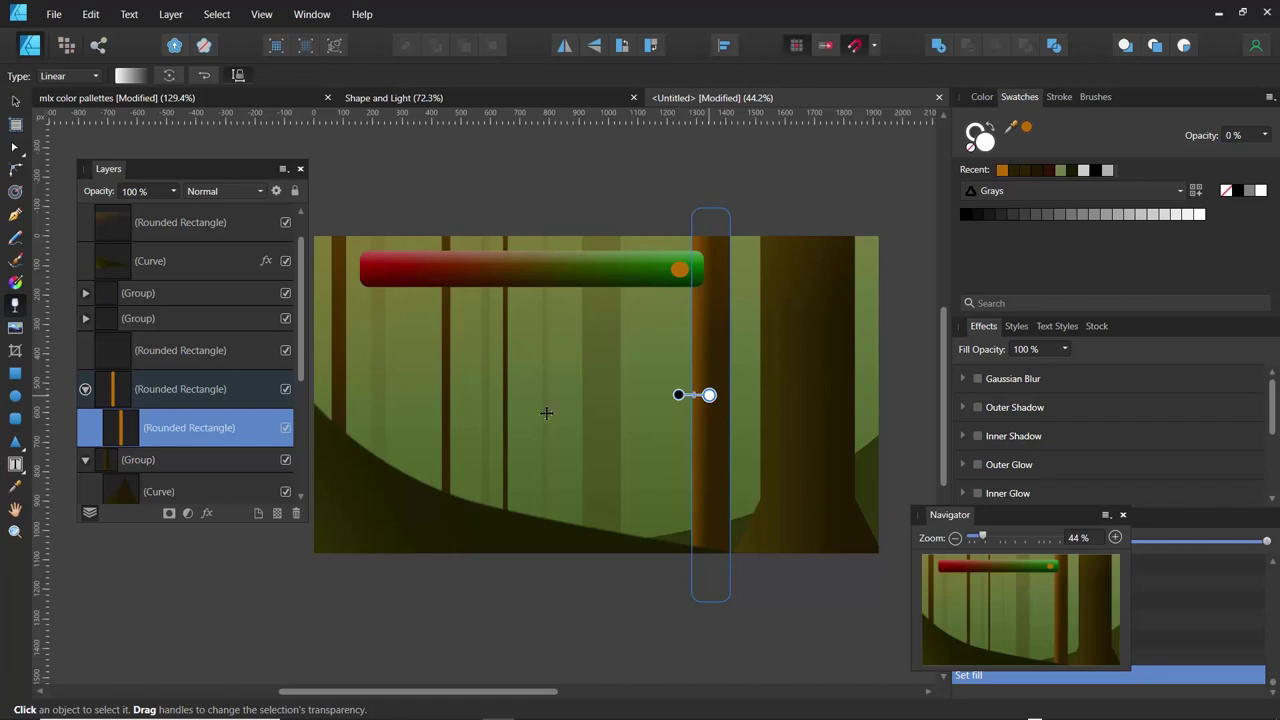
pyautogui.click(173, 192)
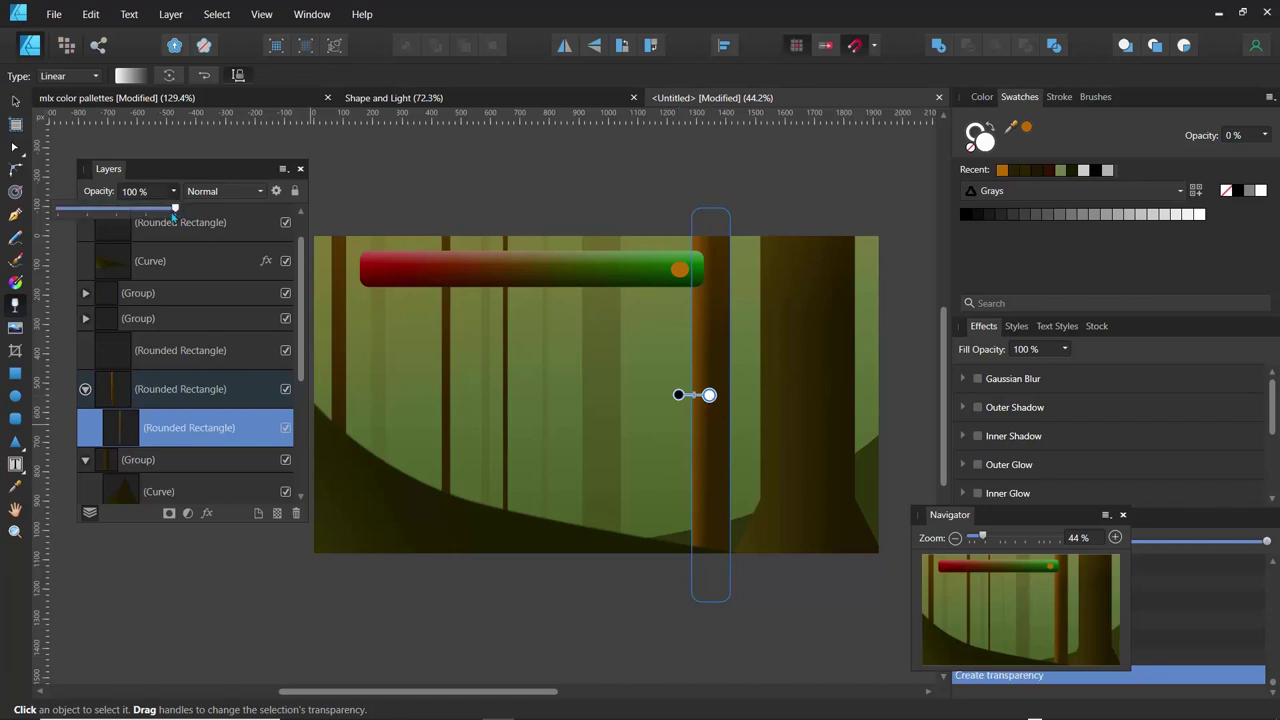
pyautogui.moveTo(172, 208); pyautogui.dragTo(101, 208)
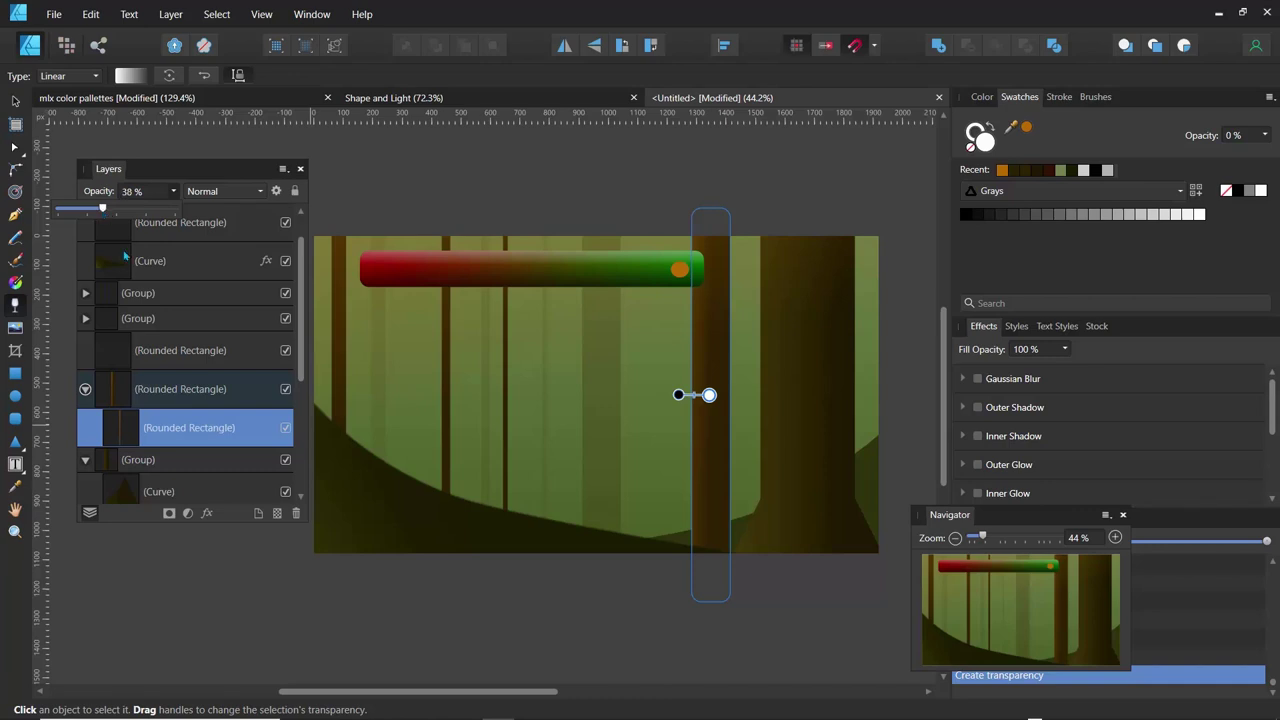
# Clear the selection and collapse the clipped trunk and the large tree group in the layer list
pyautogui.click(354, 602)
pyautogui.click(452, 641)
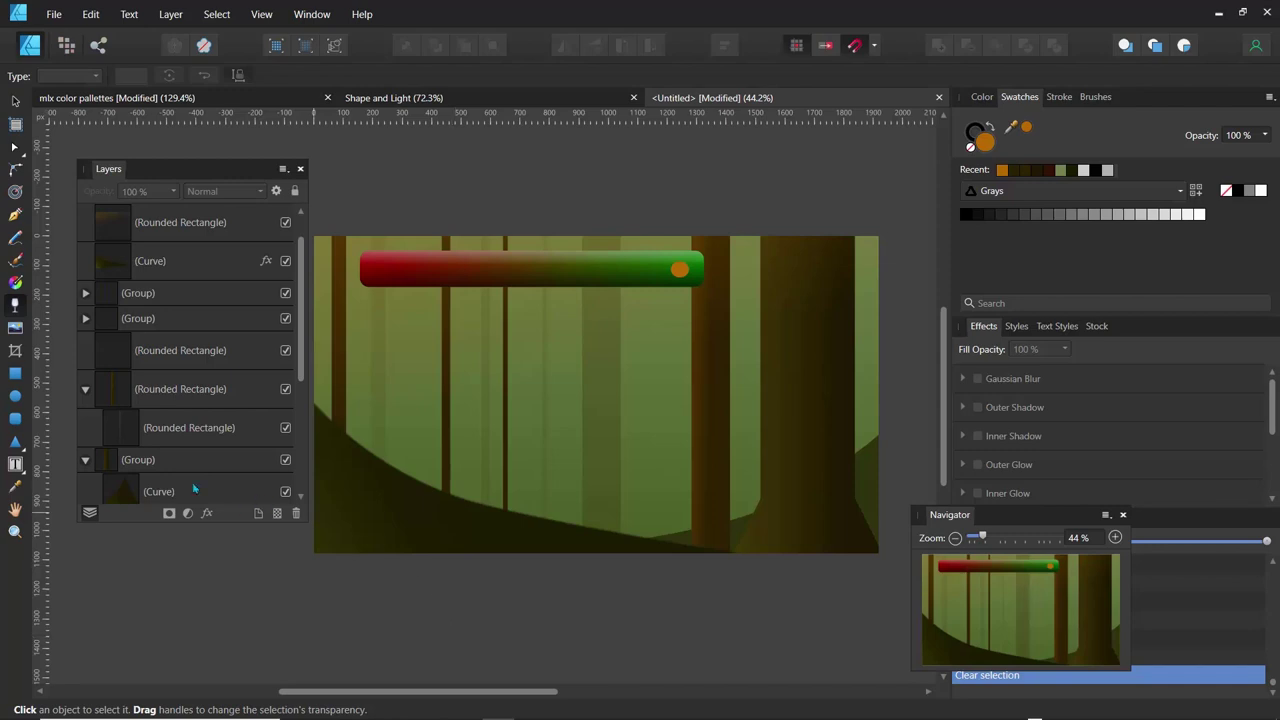
pyautogui.click(85, 390)
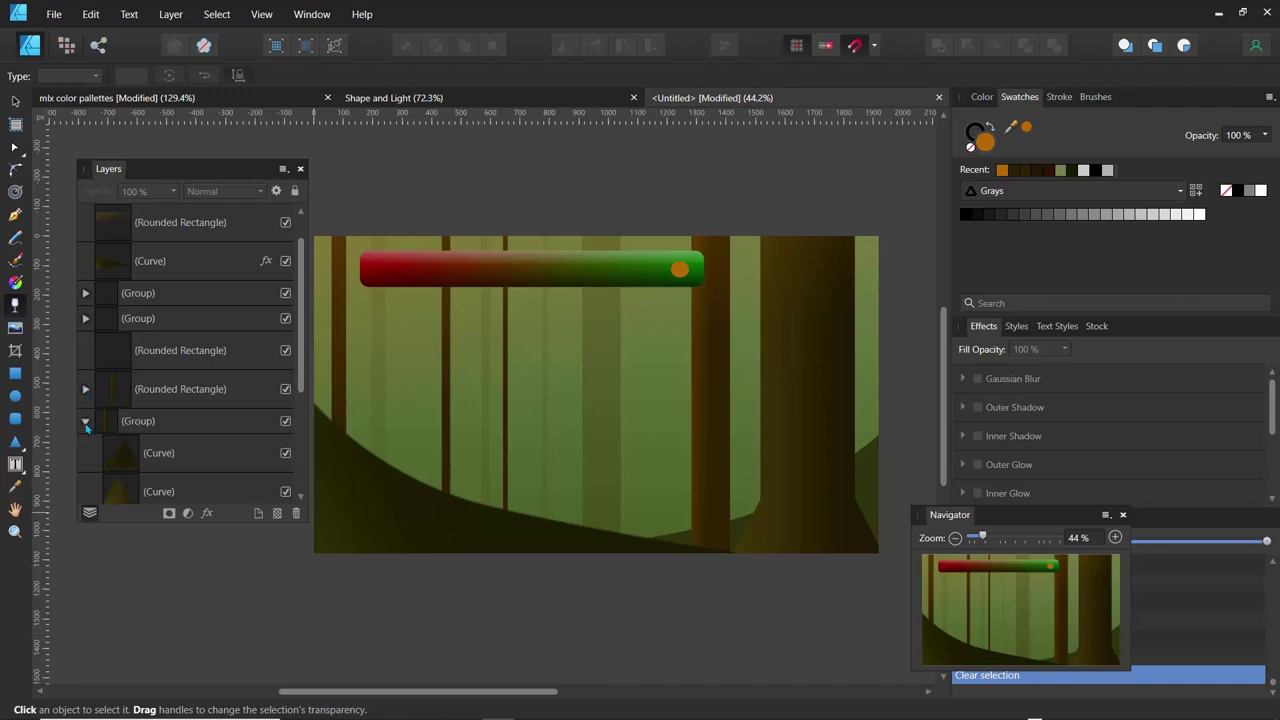
pyautogui.click(85, 421)
# Check which layers hold the thin, faded and wide pale trunks by selecting them and toggling their visibility
pyautogui.click(113, 423)
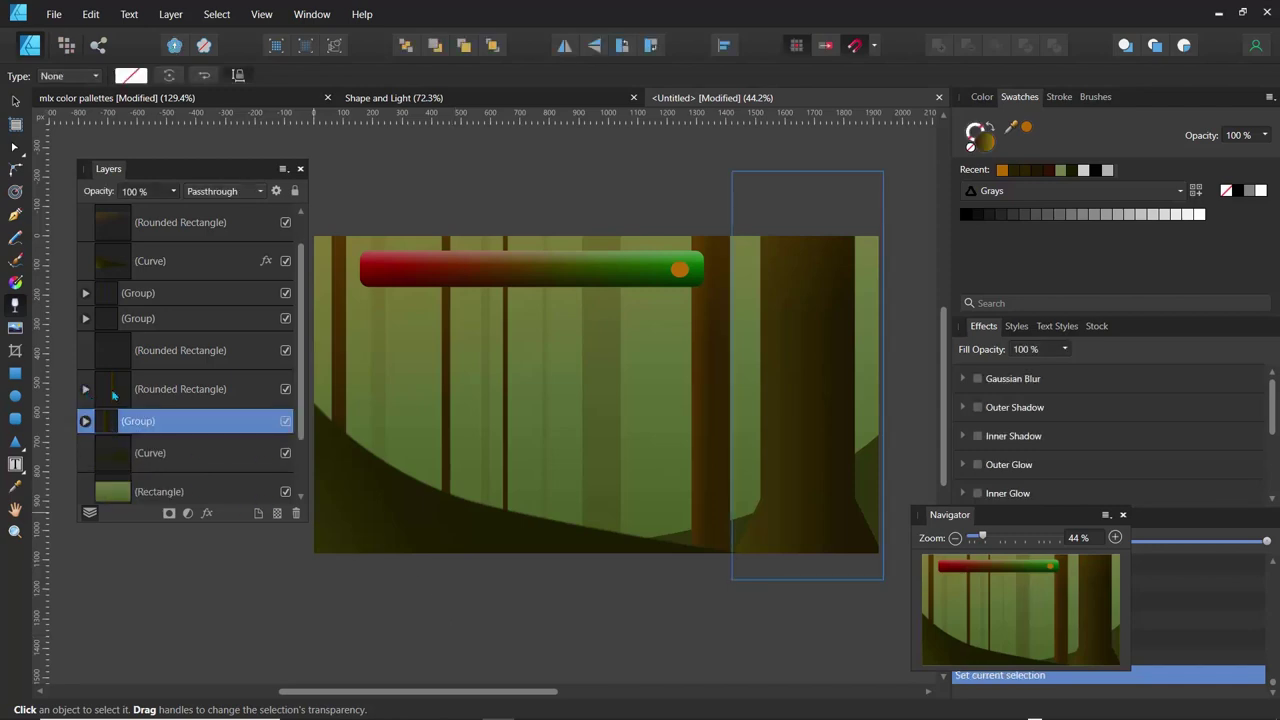
pyautogui.click(114, 392)
pyautogui.click(117, 356)
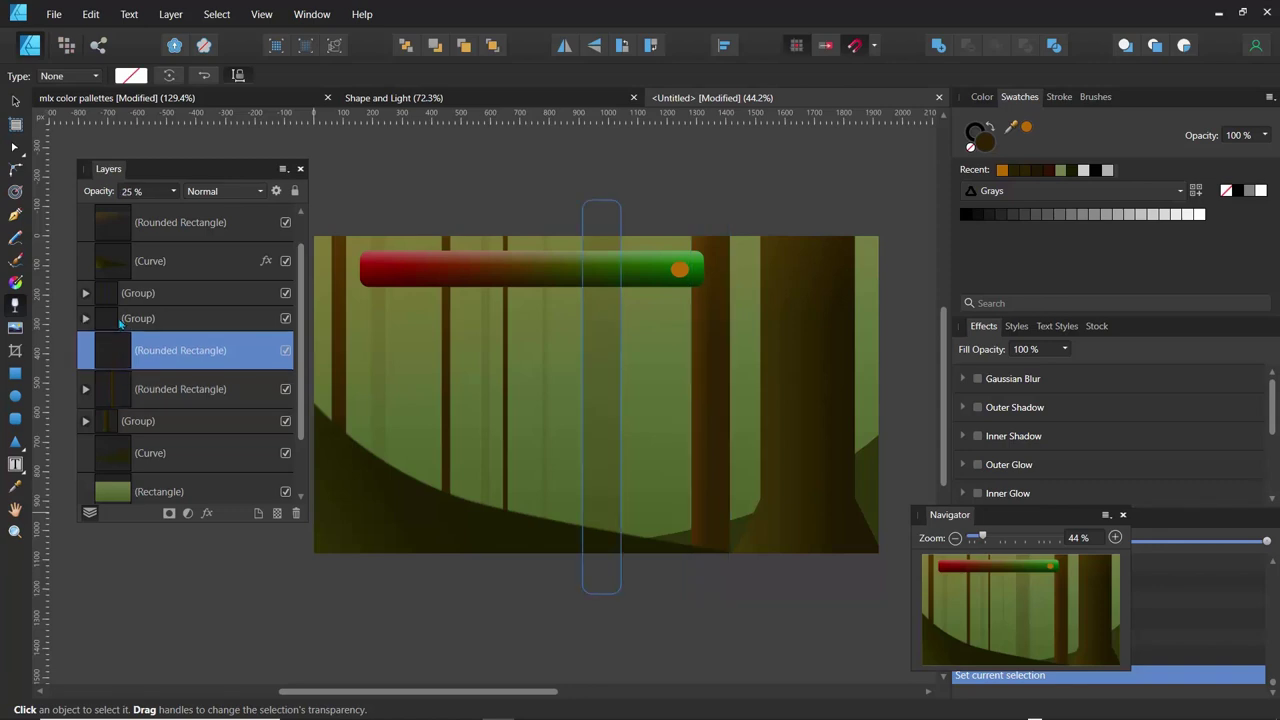
pyautogui.click(121, 322)
pyautogui.scroll(1, 187, 373)
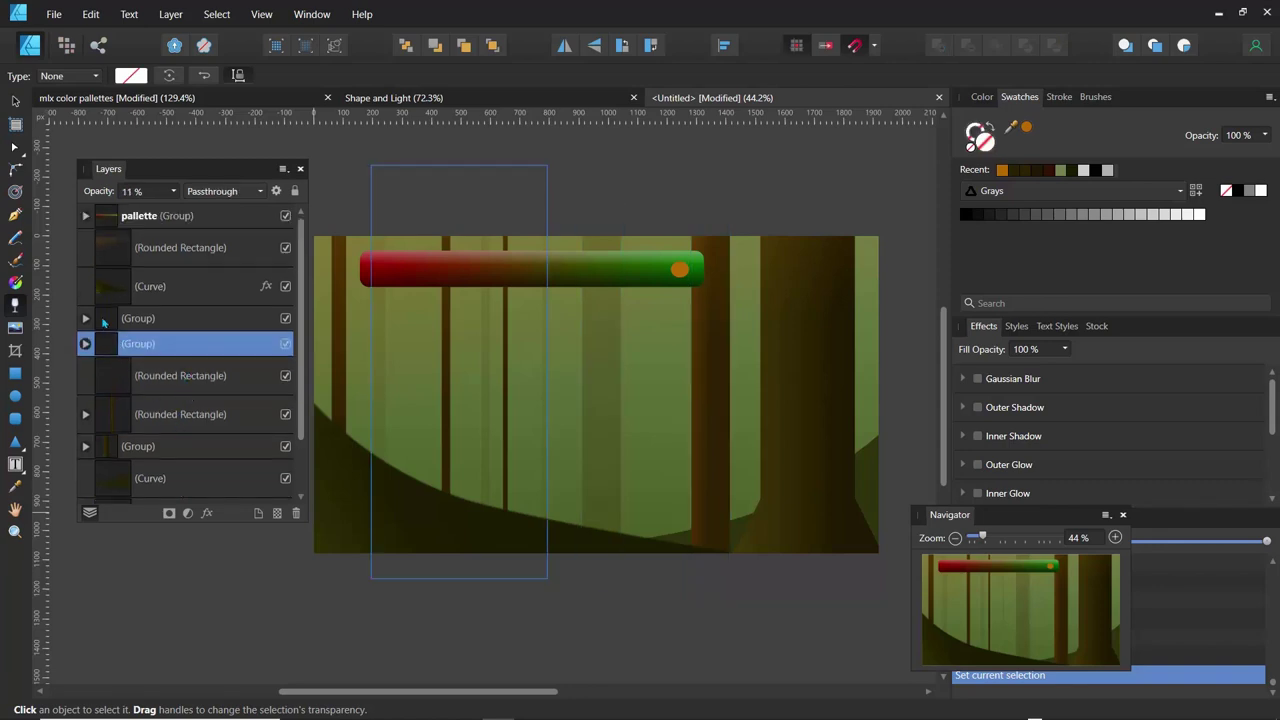
pyautogui.click(286, 318)
pyautogui.click(286, 344)
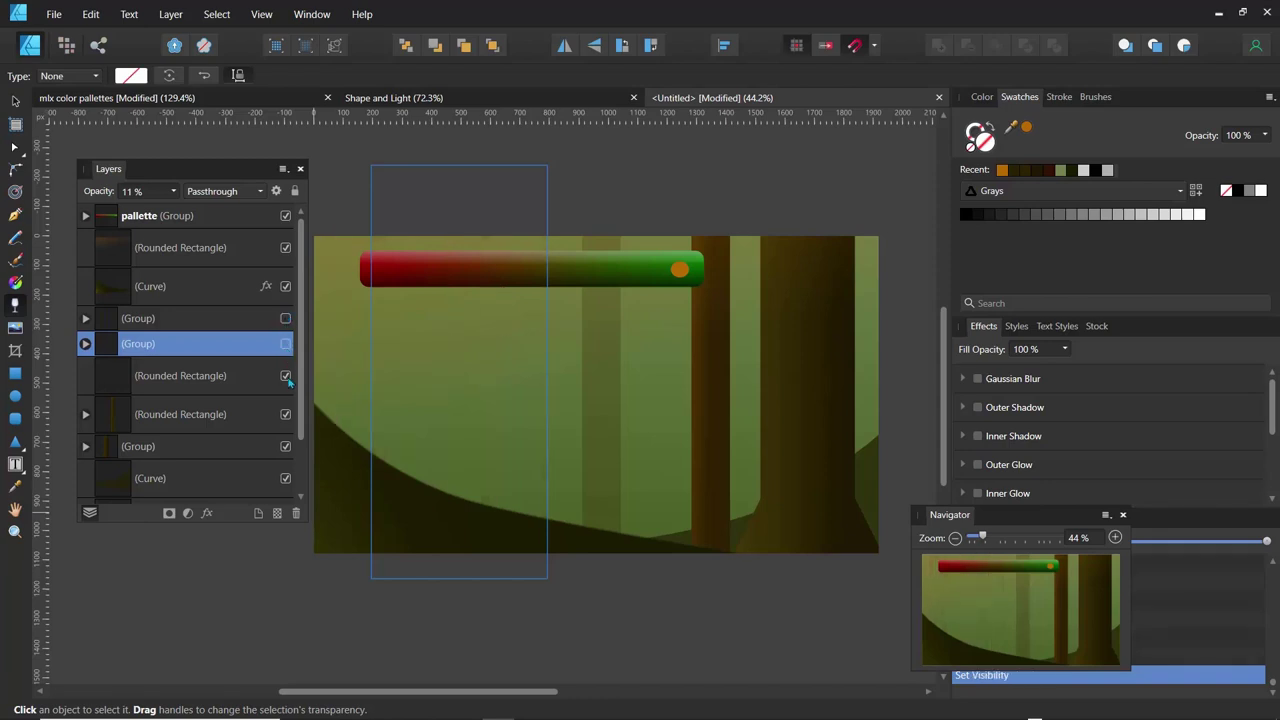
pyautogui.click(286, 376)
pyautogui.click(286, 376)
pyautogui.click(286, 344)
pyautogui.click(286, 318)
# Group the two thin-trunk groups together with the wide pale trunk
pyautogui.click(113, 320)
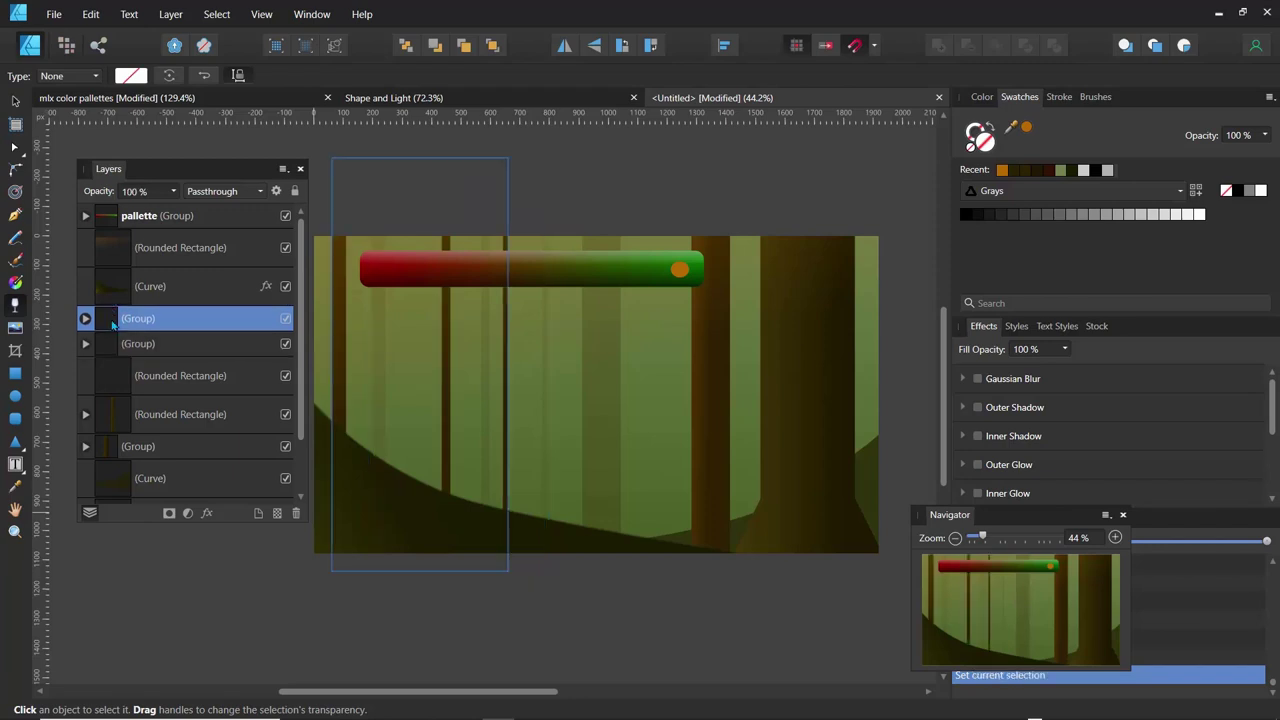
pyautogui.keyDown('shift'); pyautogui.click(112, 340); pyautogui.keyUp('shift')
pyautogui.keyDown('shift'); pyautogui.click(111, 373); pyautogui.keyUp('shift')
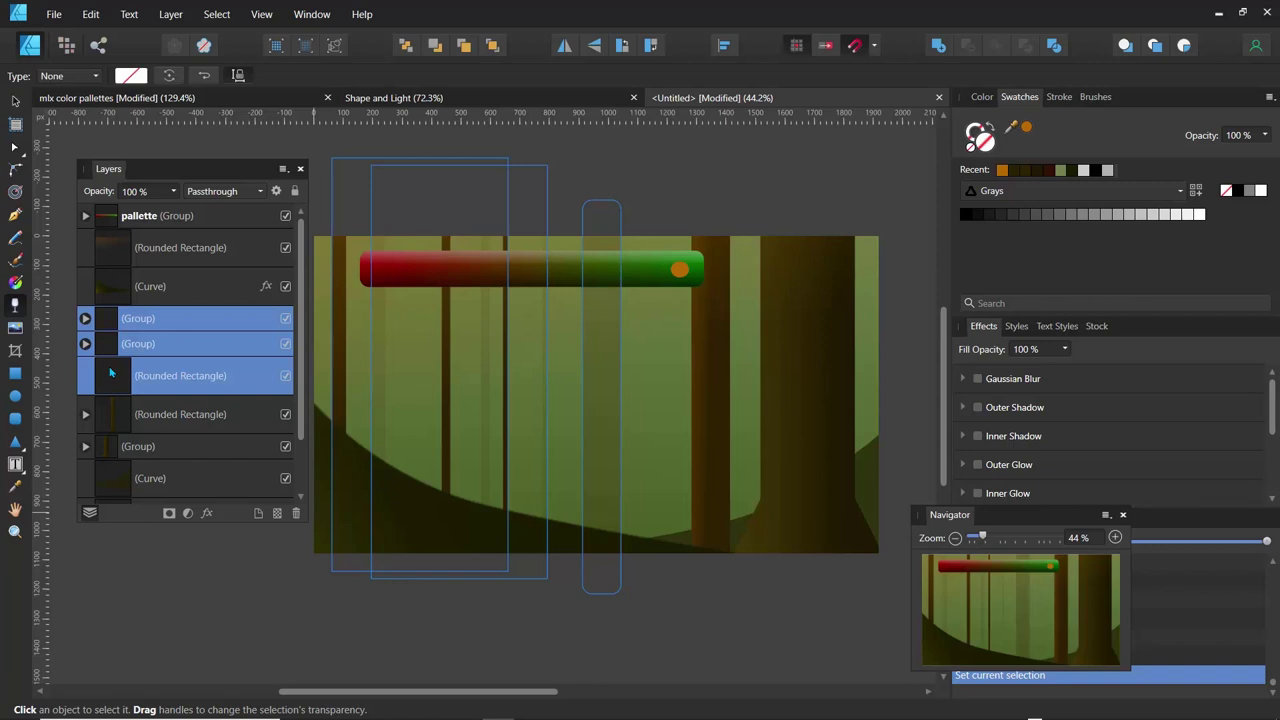
pyautogui.hotkey('ctrl', 'g')
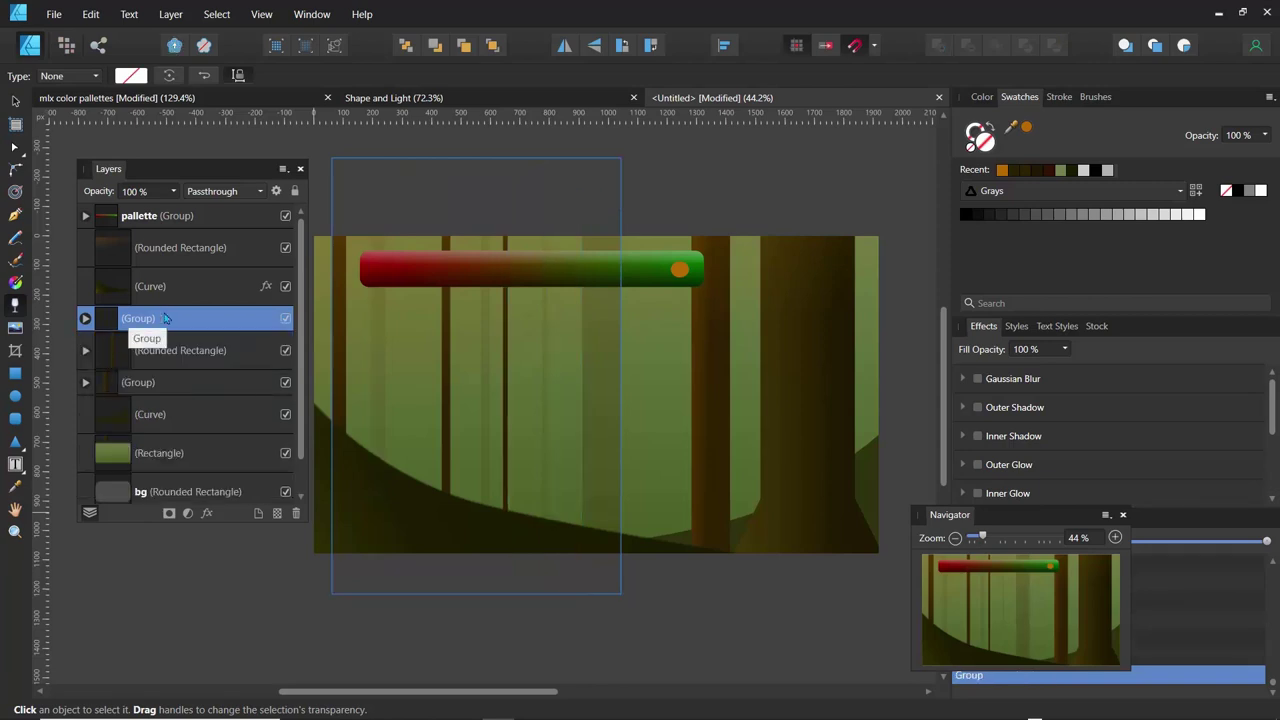
# Fade the grouped background trunks downward with a linear transparency from near their tops to below the scene, shifting its midpoint towards the lower end
pyautogui.moveTo(495, 195); pyautogui.dragTo(492, 628)
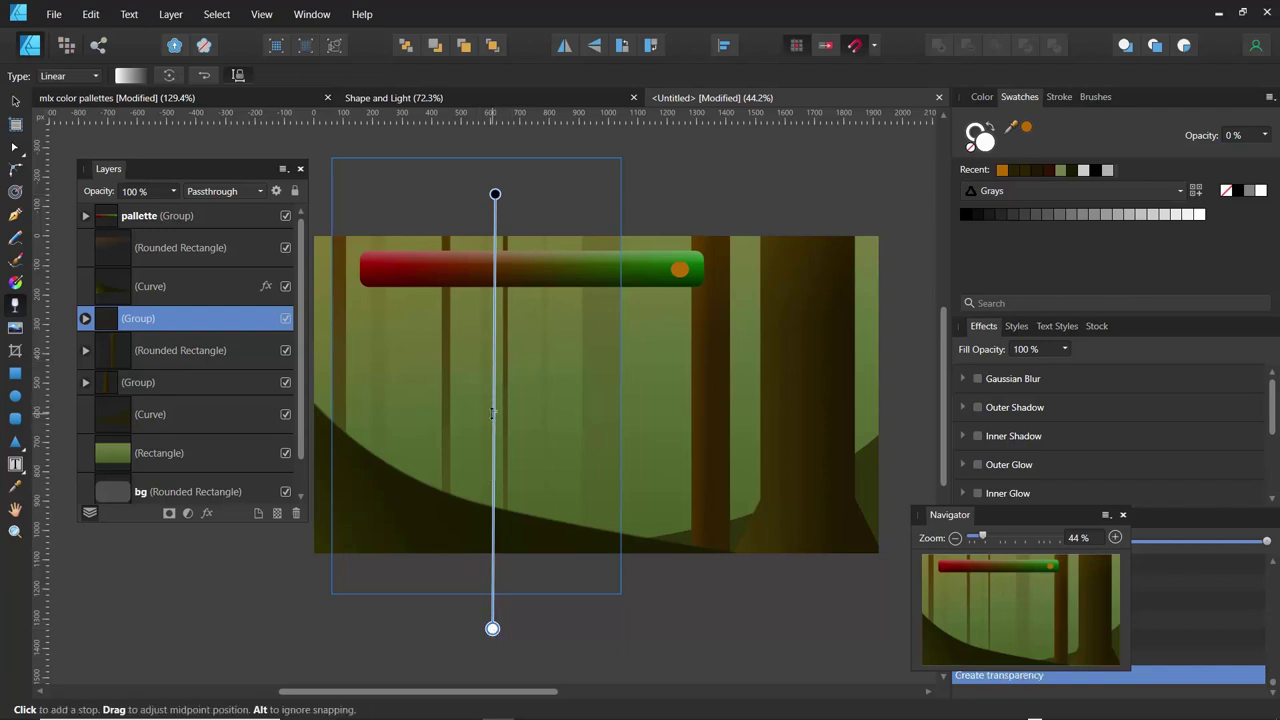
pyautogui.moveTo(494, 410)
pyautogui.mouseDown()
pyautogui.moveTo(491, 332)
pyautogui.moveTo(491, 528)
pyautogui.moveTo(493, 388)
pyautogui.moveTo(493, 500)
pyautogui.mouseUp()
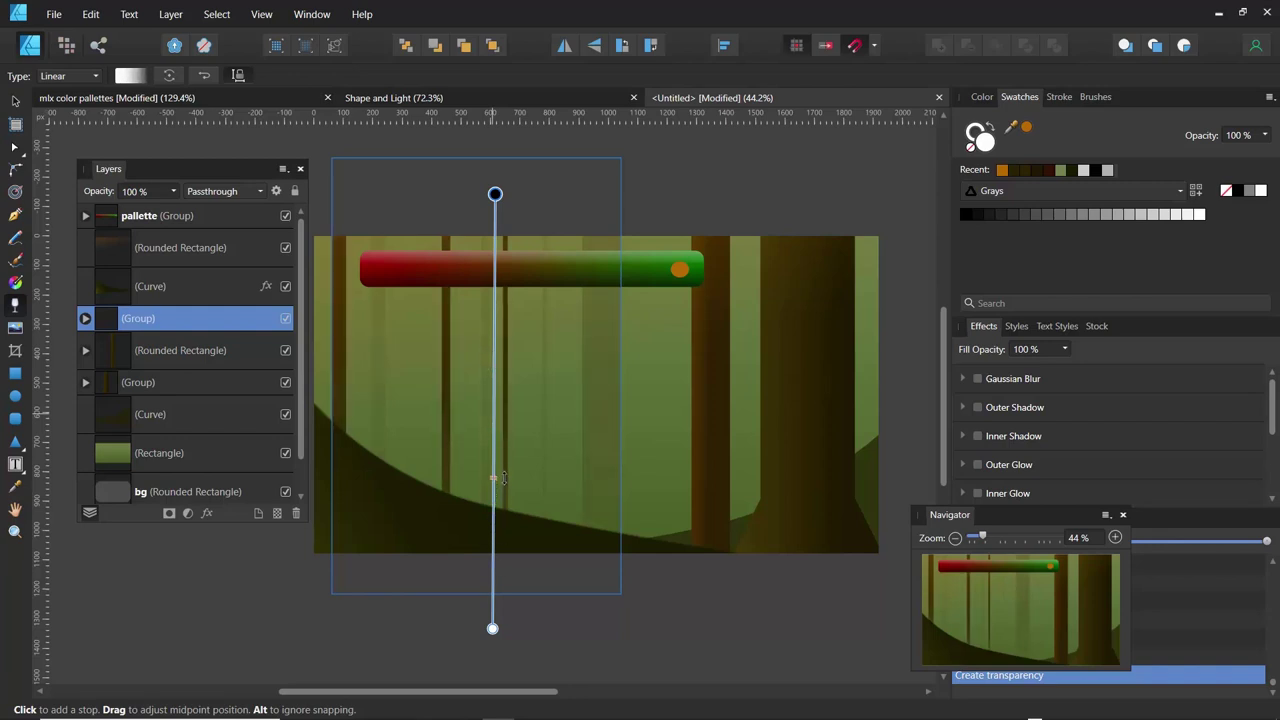
pyautogui.moveTo(503, 506); pyautogui.dragTo(493, 508)
pyautogui.click(686, 605)
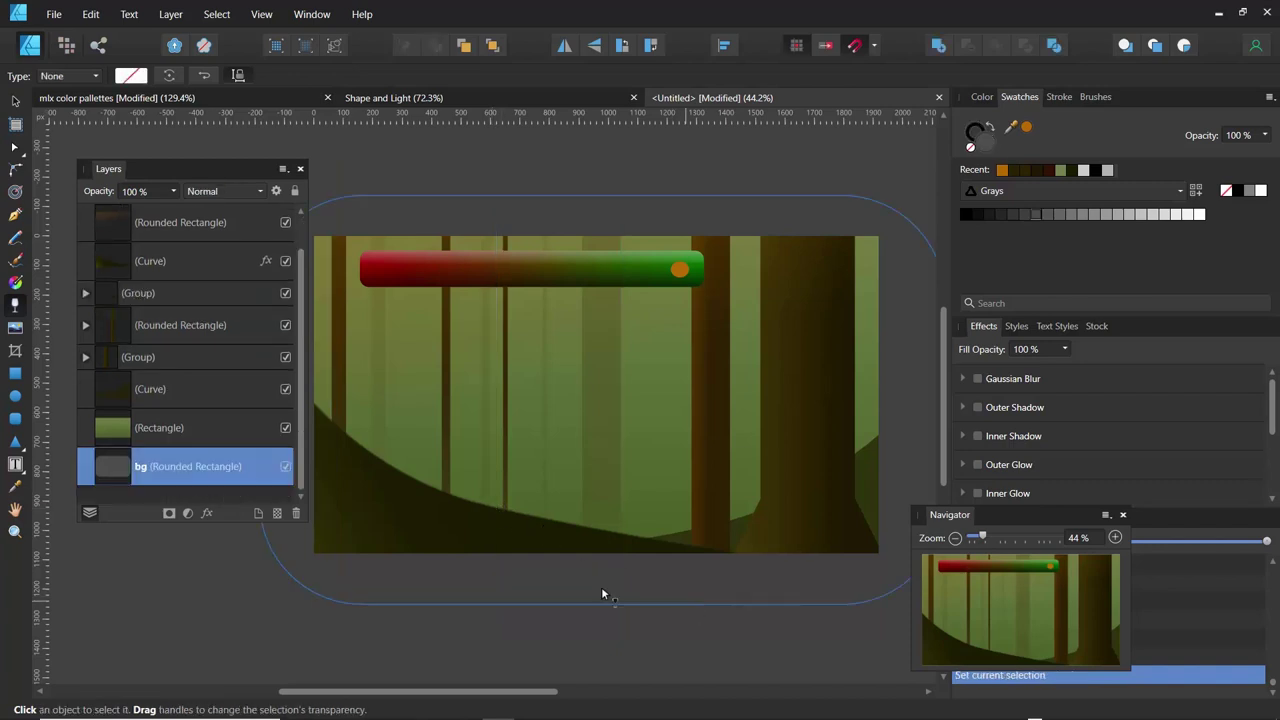
# Group all artwork layers between the palette and the bg rectangle, and name the group BG Art
pyautogui.click(112, 430)
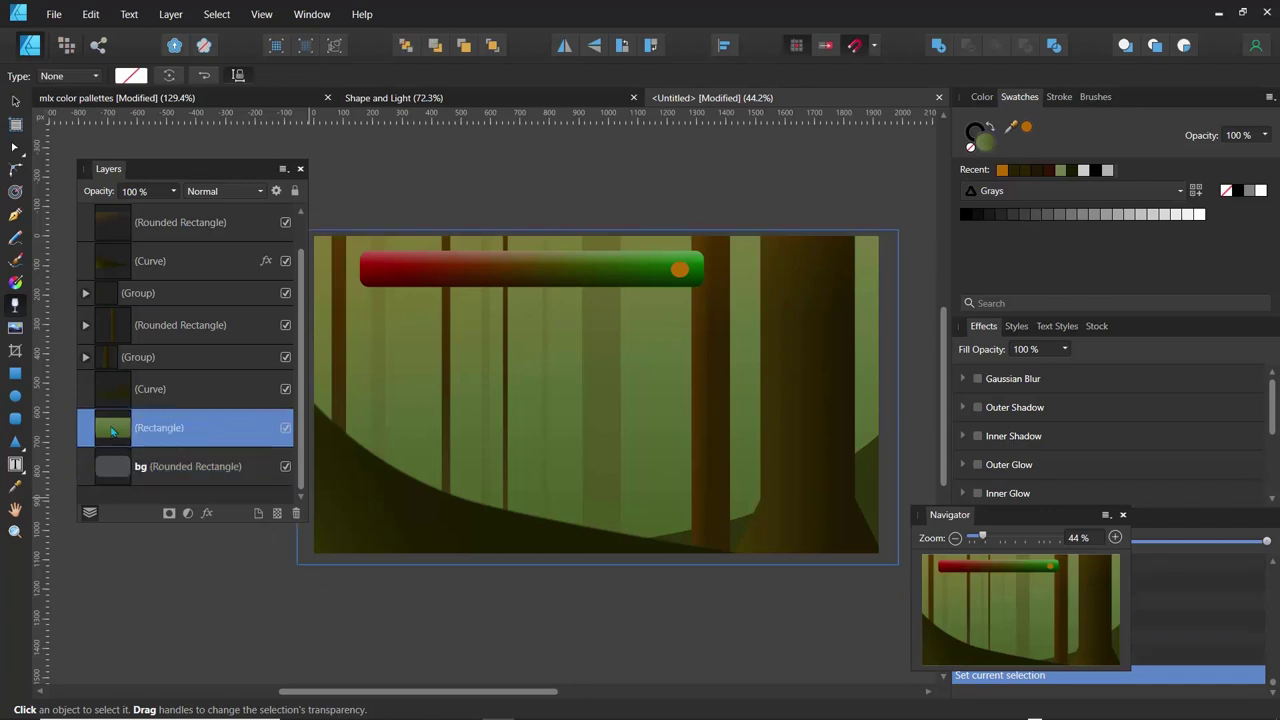
pyautogui.scroll(1, 108, 234)
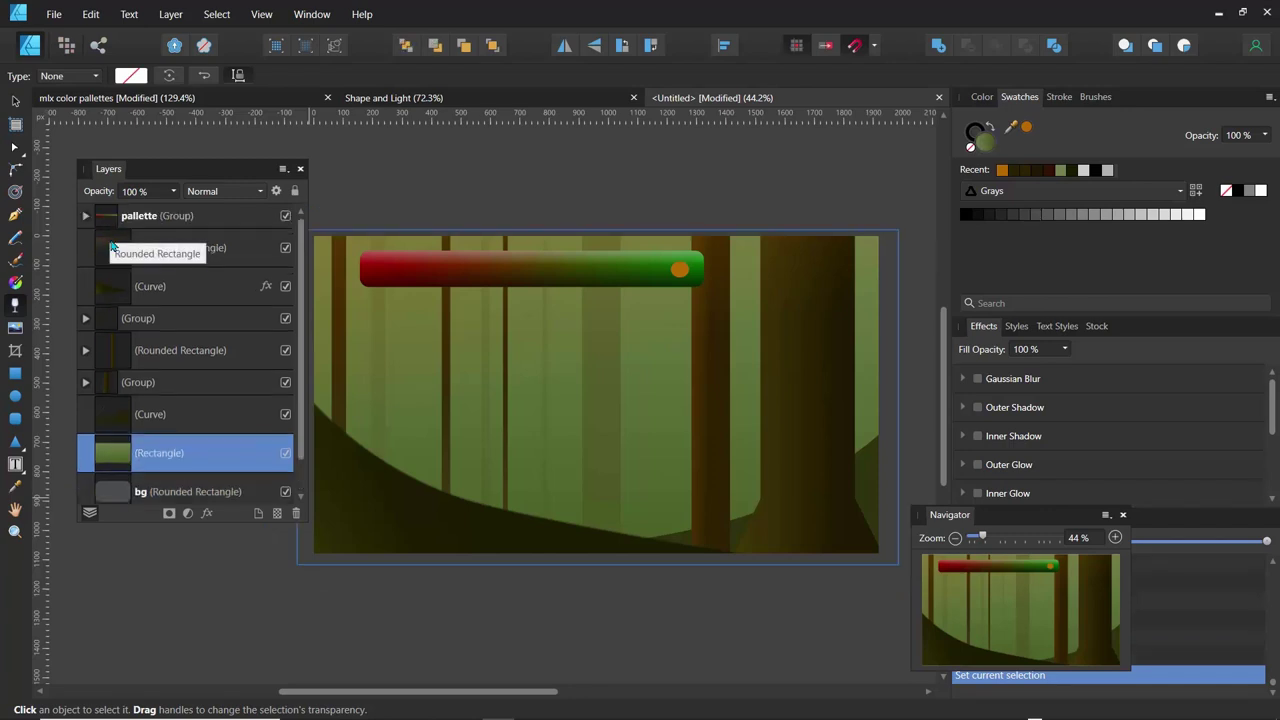
pyautogui.keyDown('shift'); pyautogui.click(110, 247); pyautogui.keyUp('shift')
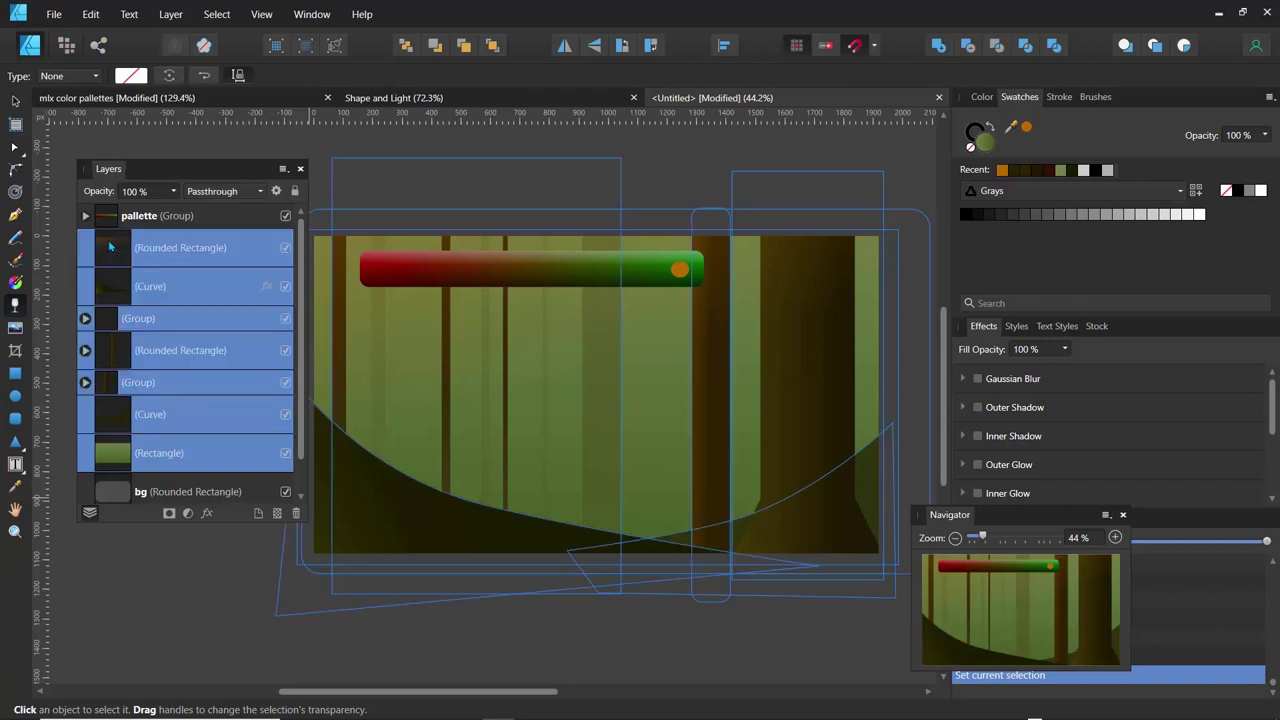
pyautogui.hotkey('ctrl', 'g')
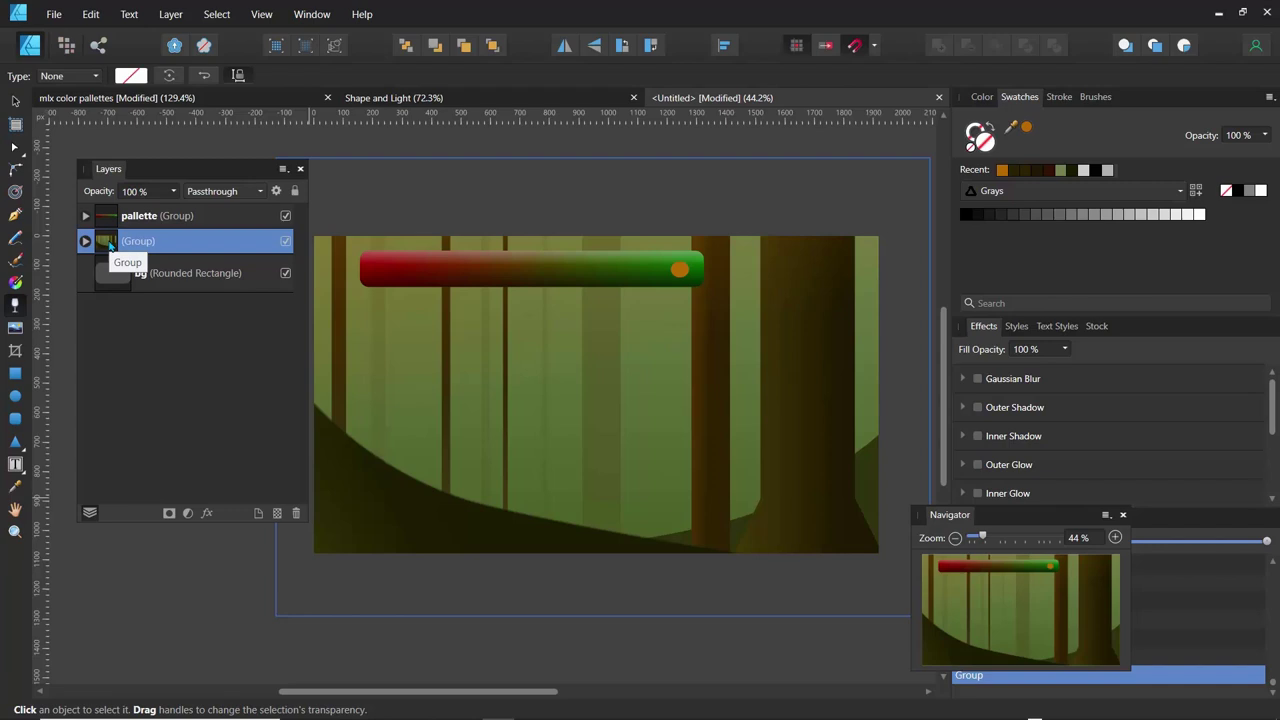
pyautogui.doubleClick(139, 241)
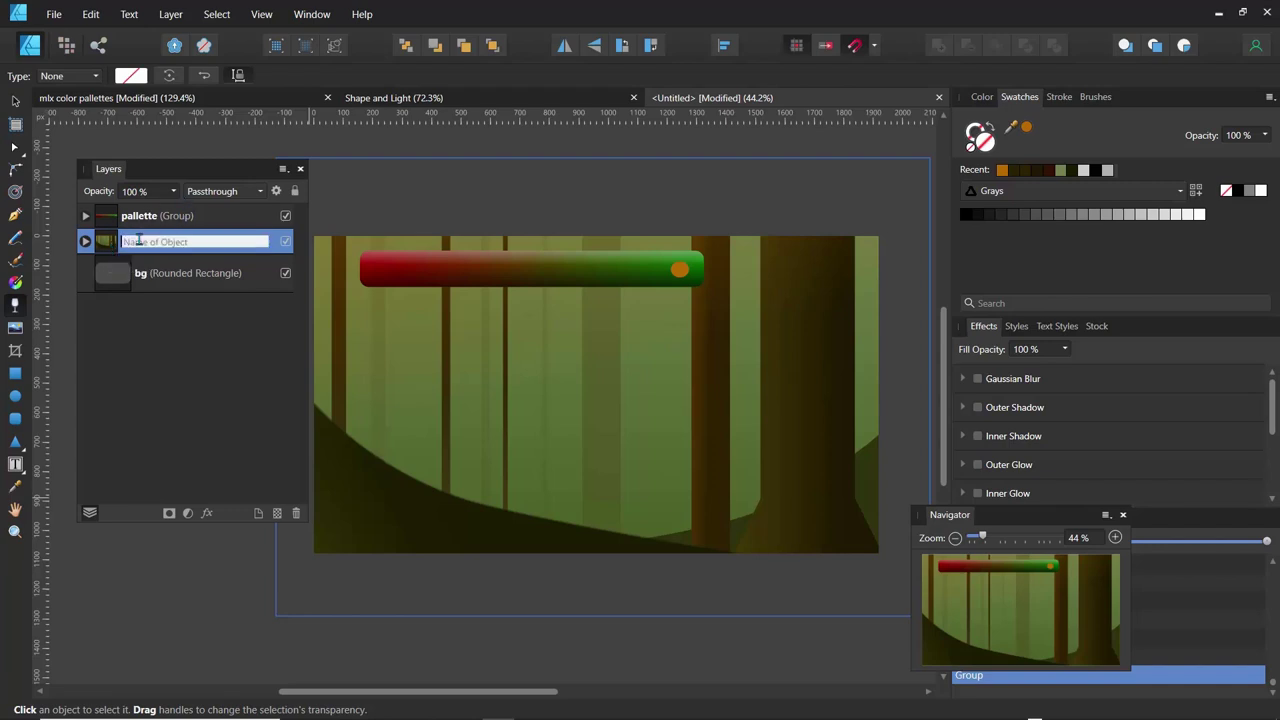
pyautogui.write('G')
pyautogui.press('BackSpace')
pyautogui.write('BG Art')
pyautogui.press('Return')
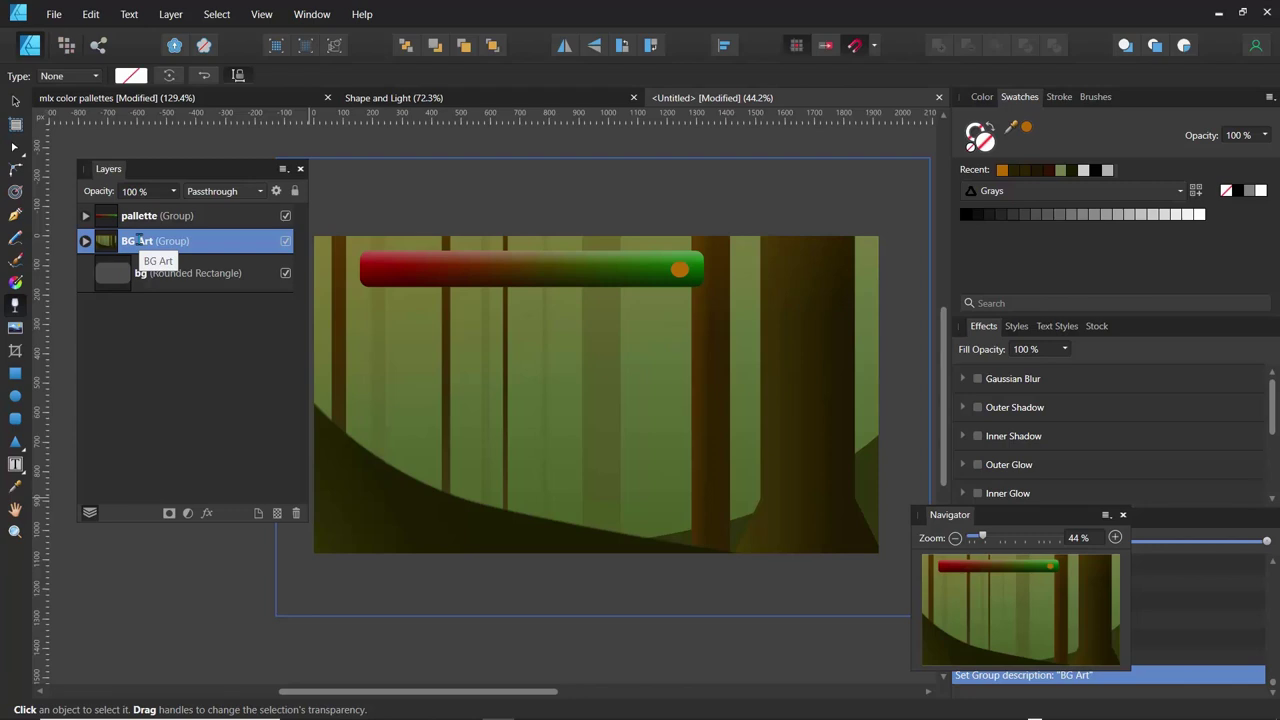
# Hide the palette group and add a Levels adjustment to BG Art with a black level of 5 %
pyautogui.click(285, 216)
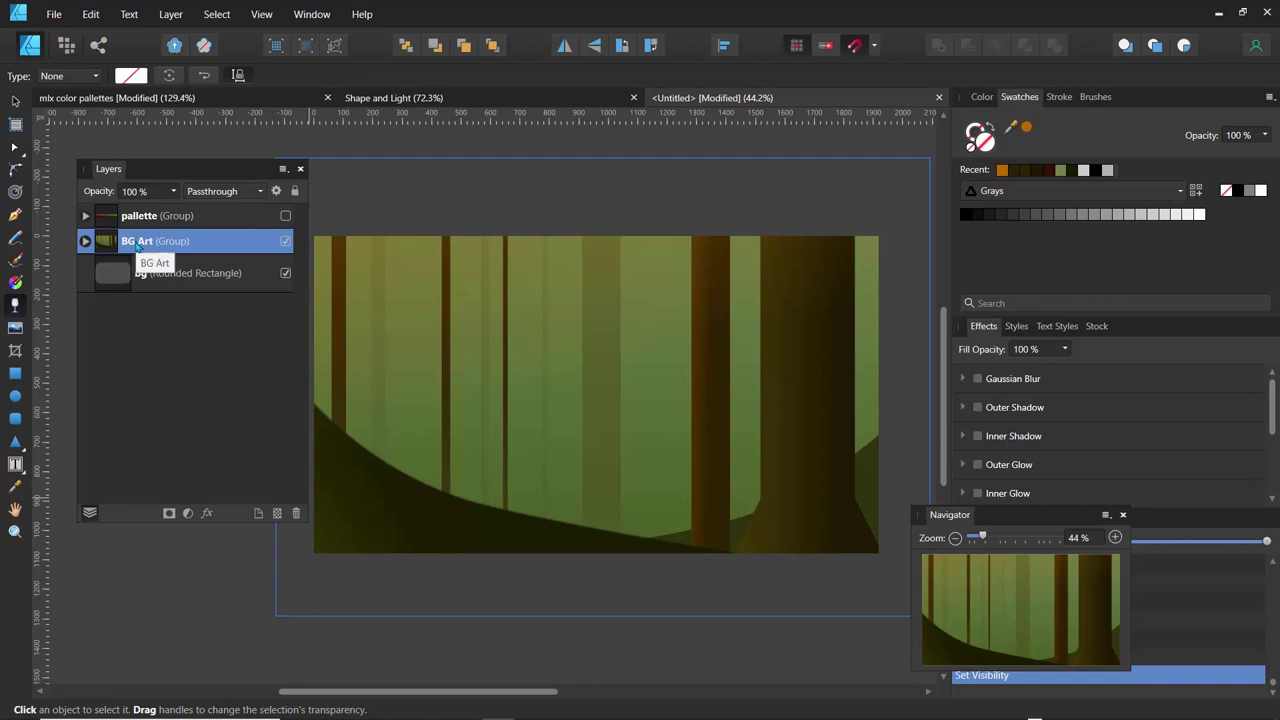
pyautogui.click(188, 514)
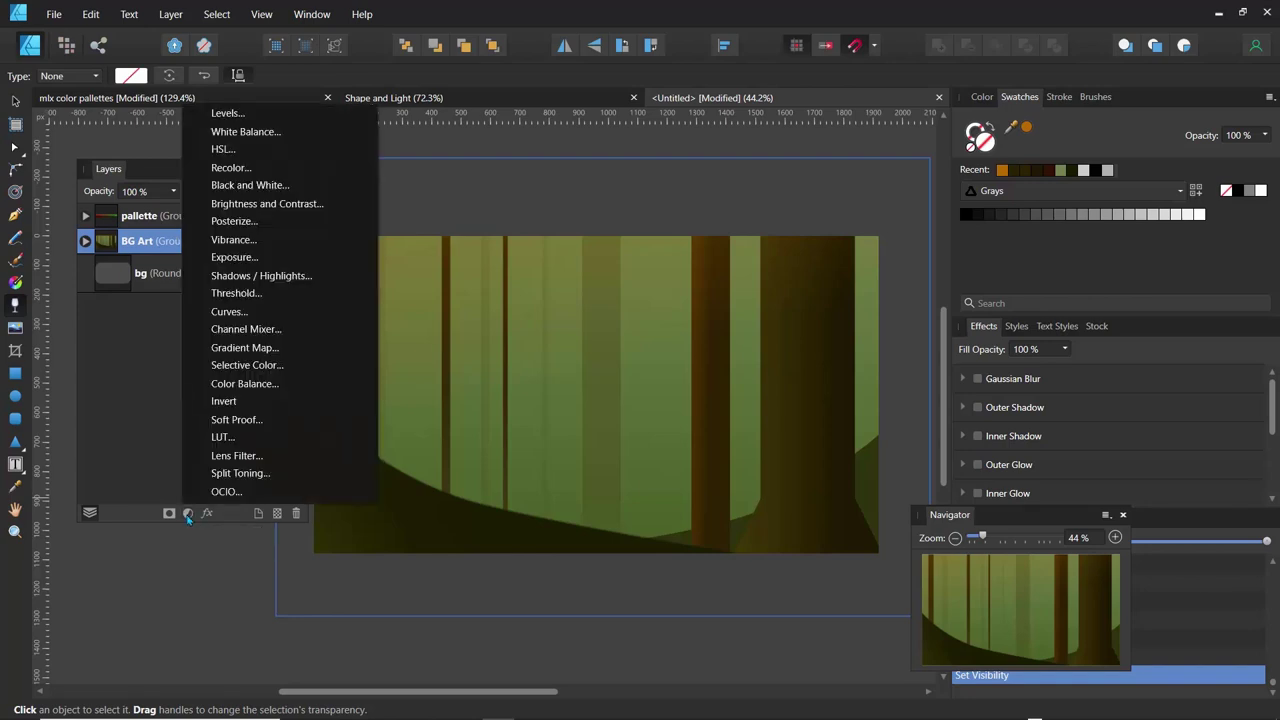
pyautogui.click(246, 117)
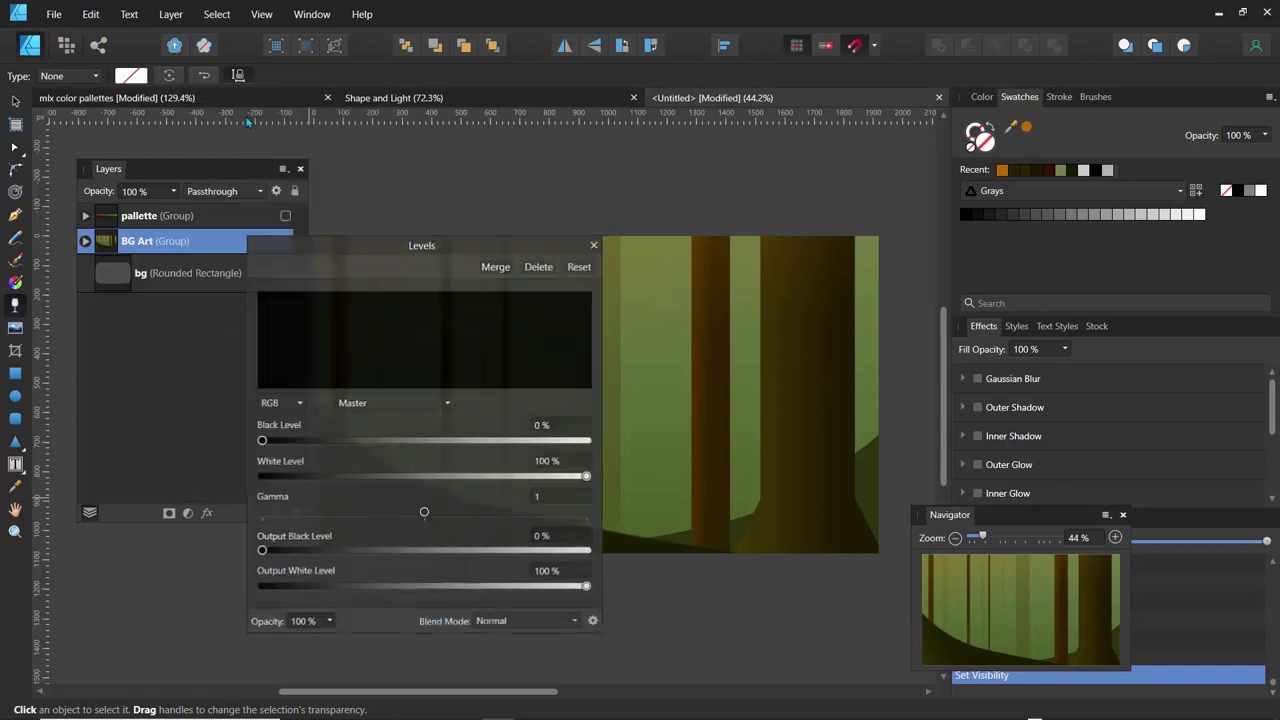
pyautogui.moveTo(267, 213); pyautogui.dragTo(179, 187)
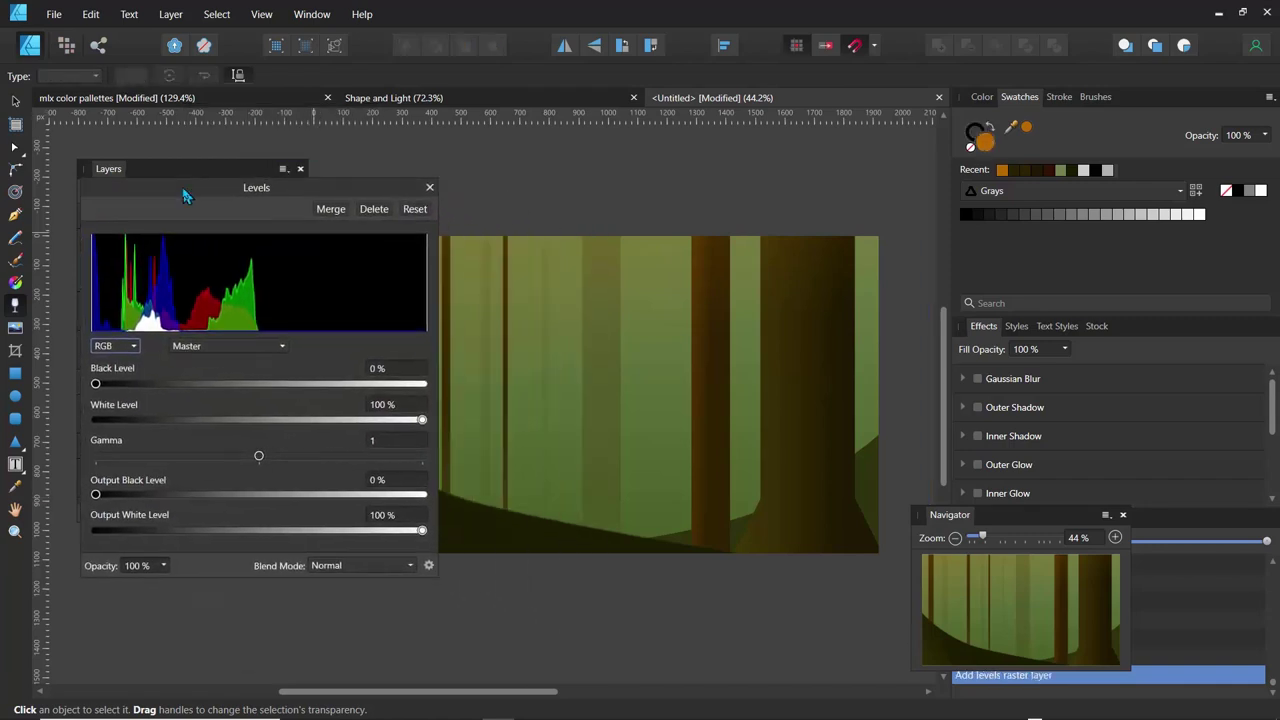
pyautogui.moveTo(96, 385)
pyautogui.mouseDown()
pyautogui.moveTo(123, 385)
pyautogui.moveTo(114, 394)
pyautogui.mouseUp()
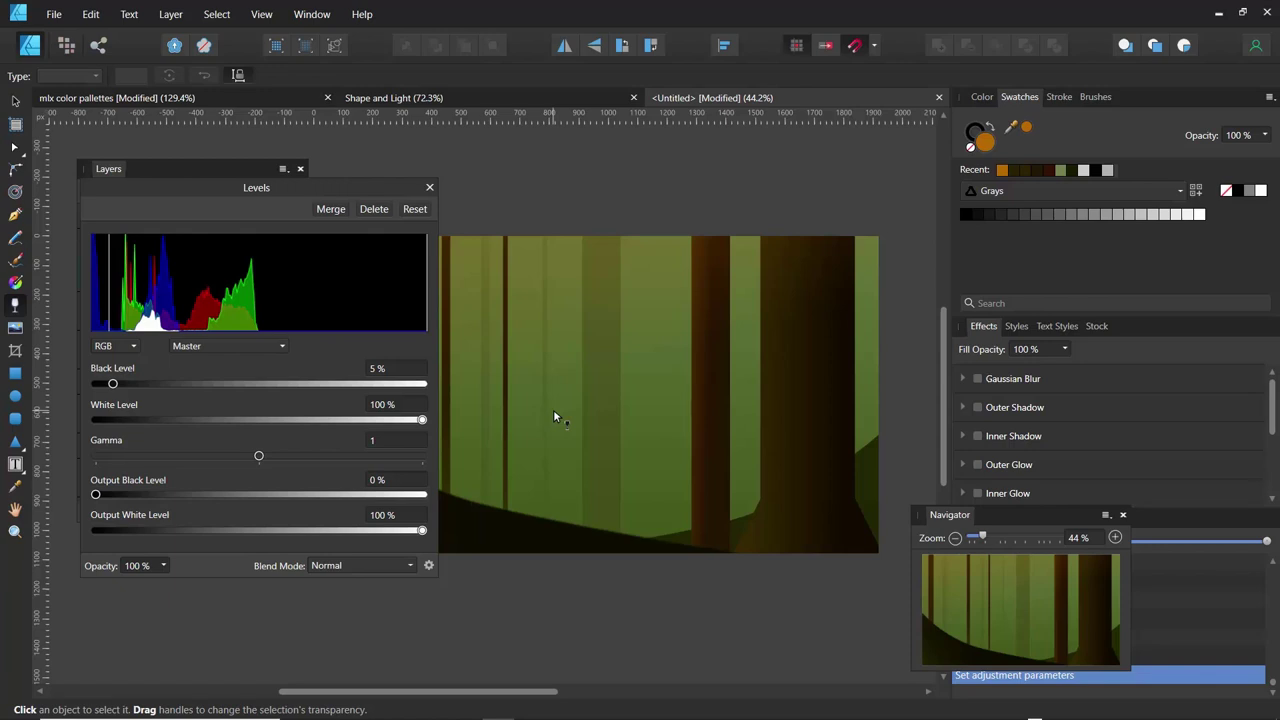
# Lower the Levels adjustment's opacity to 82 %
pyautogui.press('space')
pyautogui.moveTo(583, 392); pyautogui.dragTo(654, 346)
pyautogui.moveTo(338, 192); pyautogui.dragTo(238, 221)
pyautogui.press('space')
pyautogui.moveTo(606, 317); pyautogui.dragTo(537, 331)
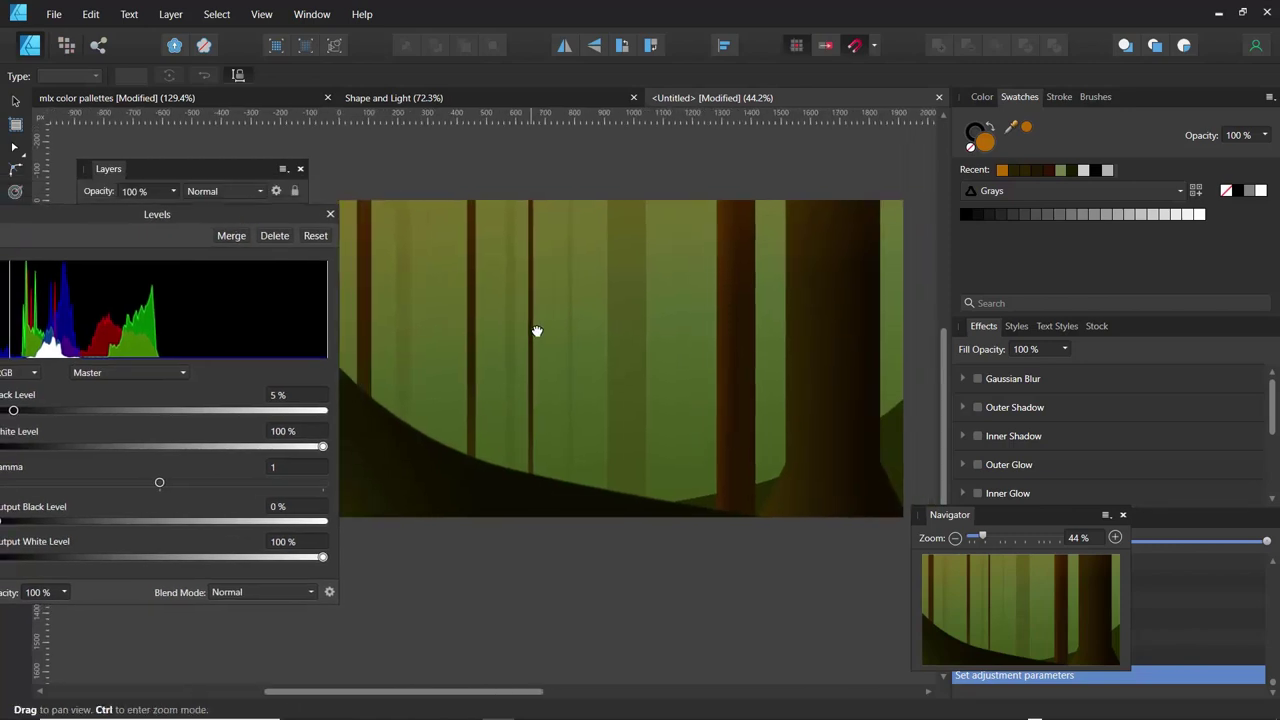
pyautogui.moveTo(1009, 523); pyautogui.dragTo(789, 523)
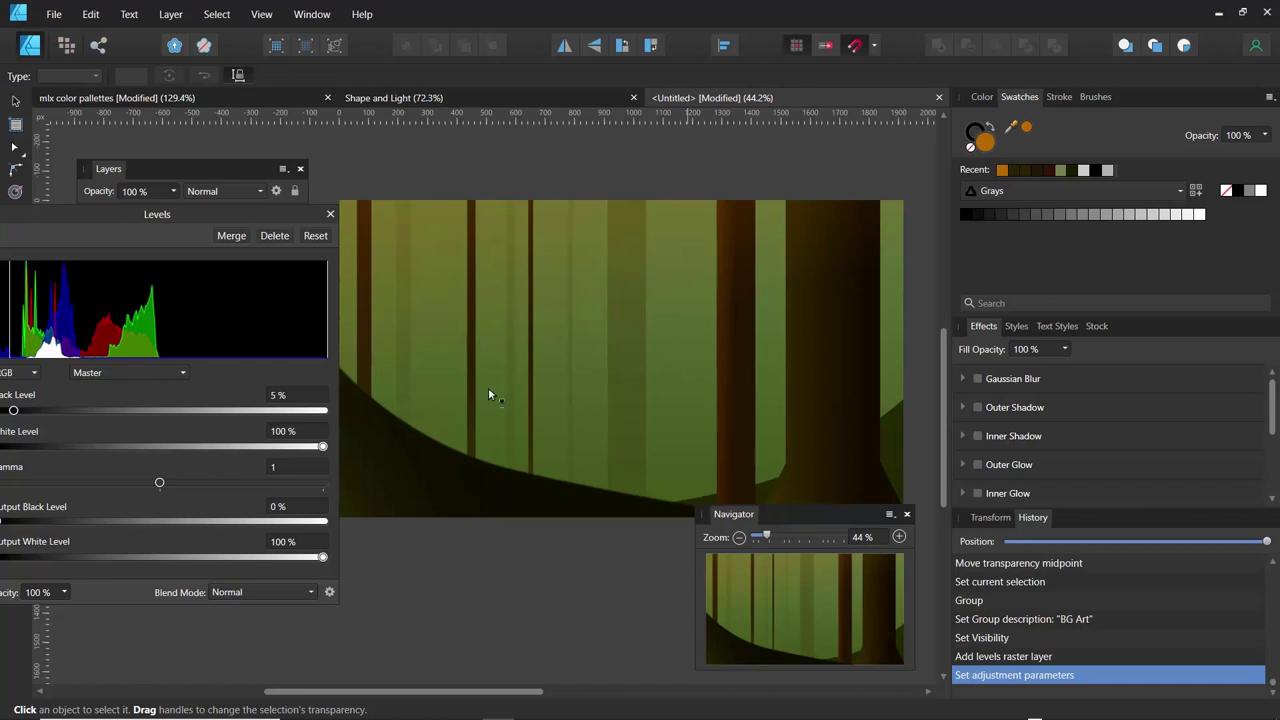
pyautogui.moveTo(147, 216); pyautogui.dragTo(468, 270)
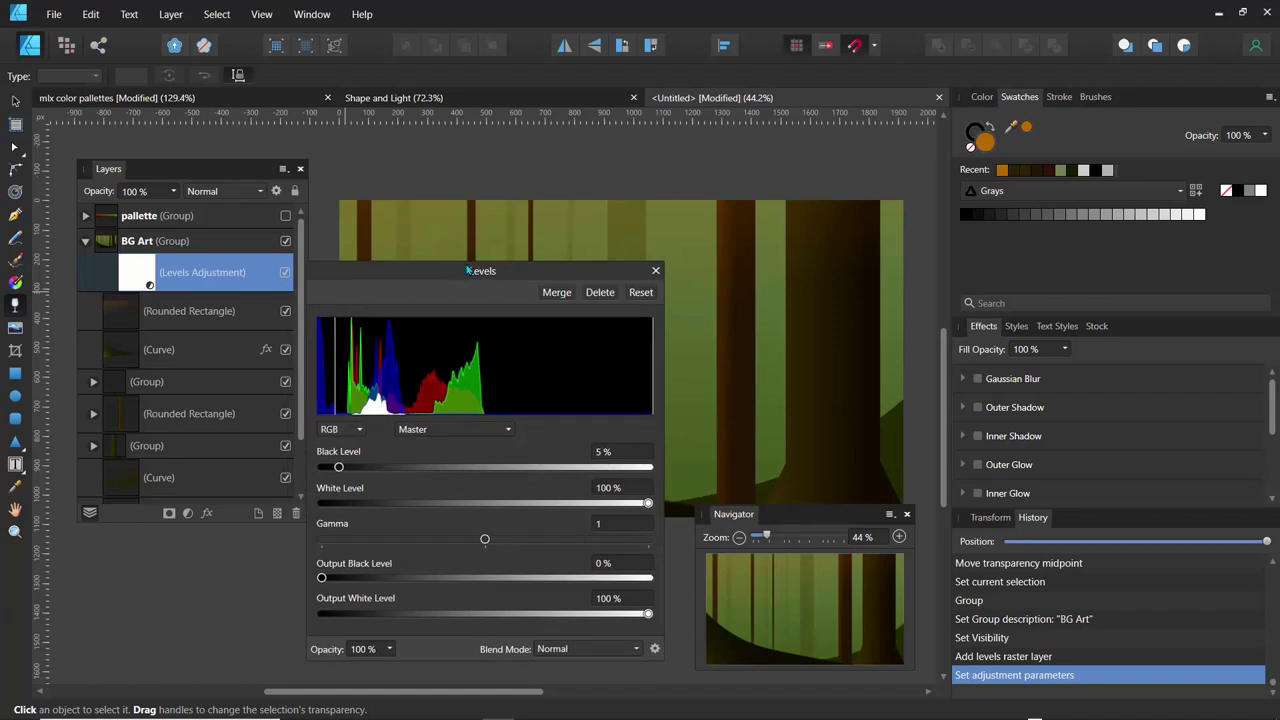
pyautogui.click(174, 192)
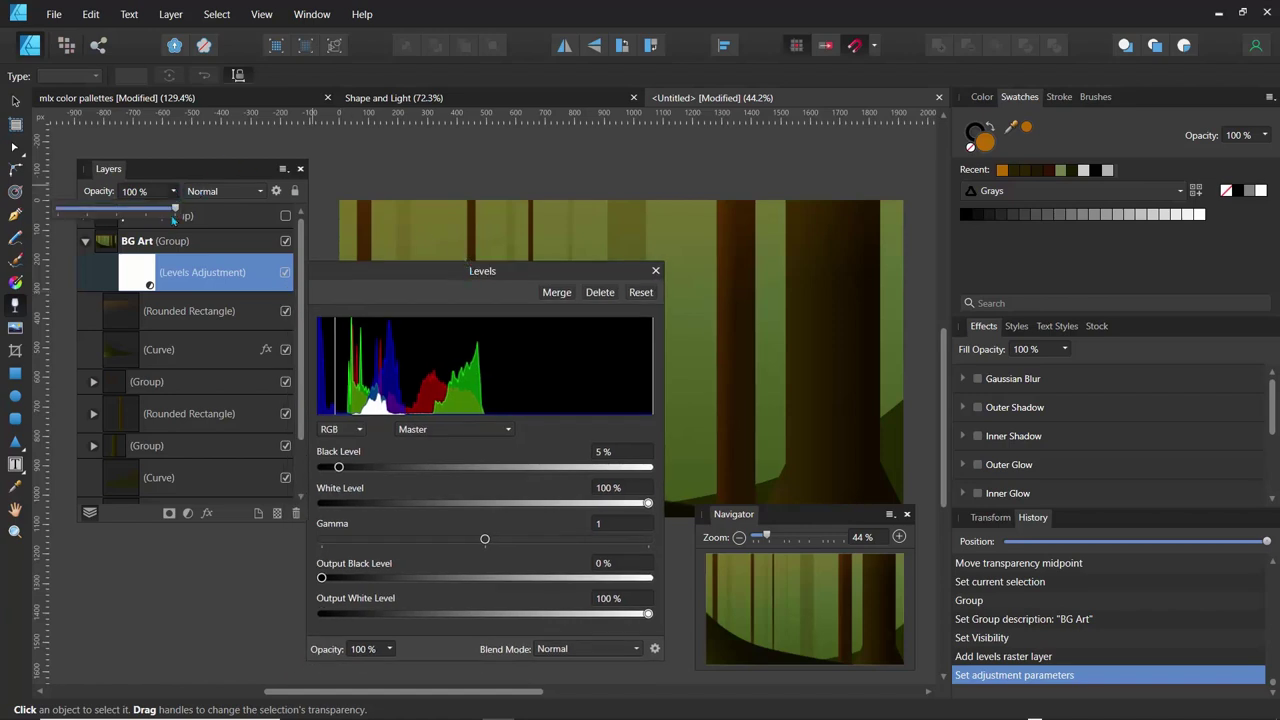
pyautogui.moveTo(174, 210)
pyautogui.mouseDown()
pyautogui.moveTo(55, 209)
pyautogui.moveTo(155, 218)
pyautogui.mouseUp()
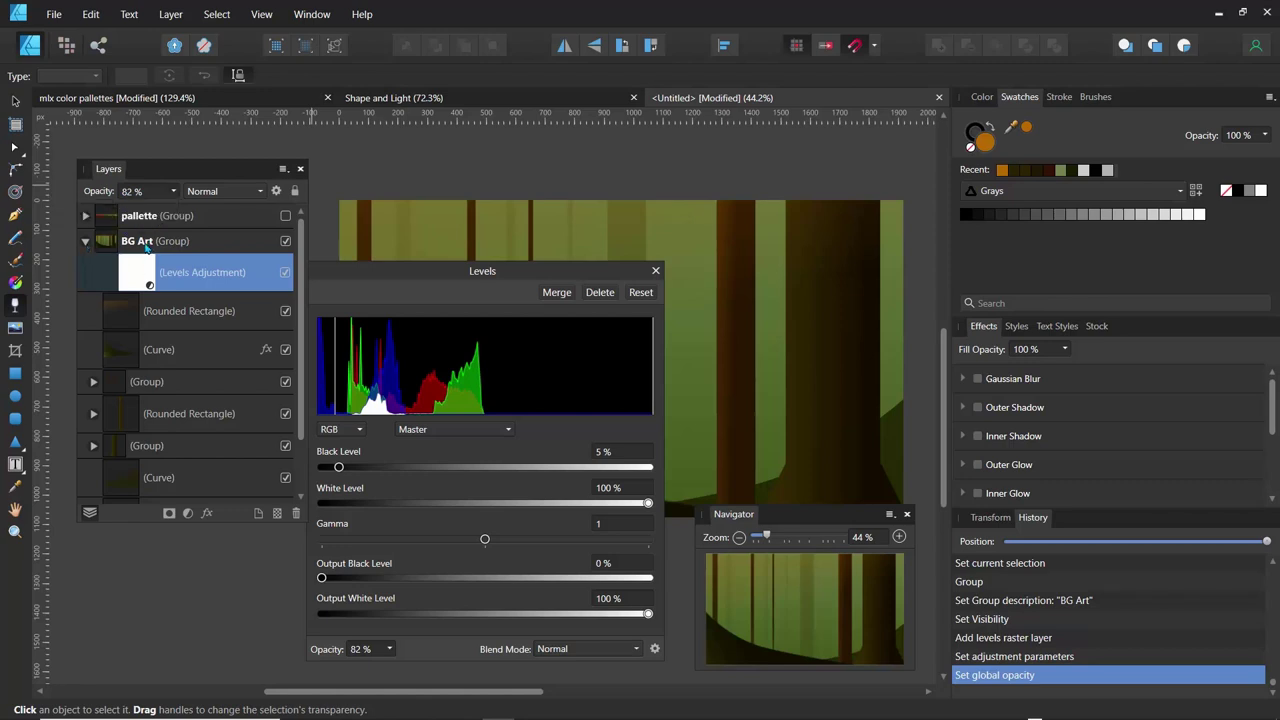
# Add a Recolor adjustment to the BG Art group with its saturation set to 13 %
pyautogui.click(143, 243)
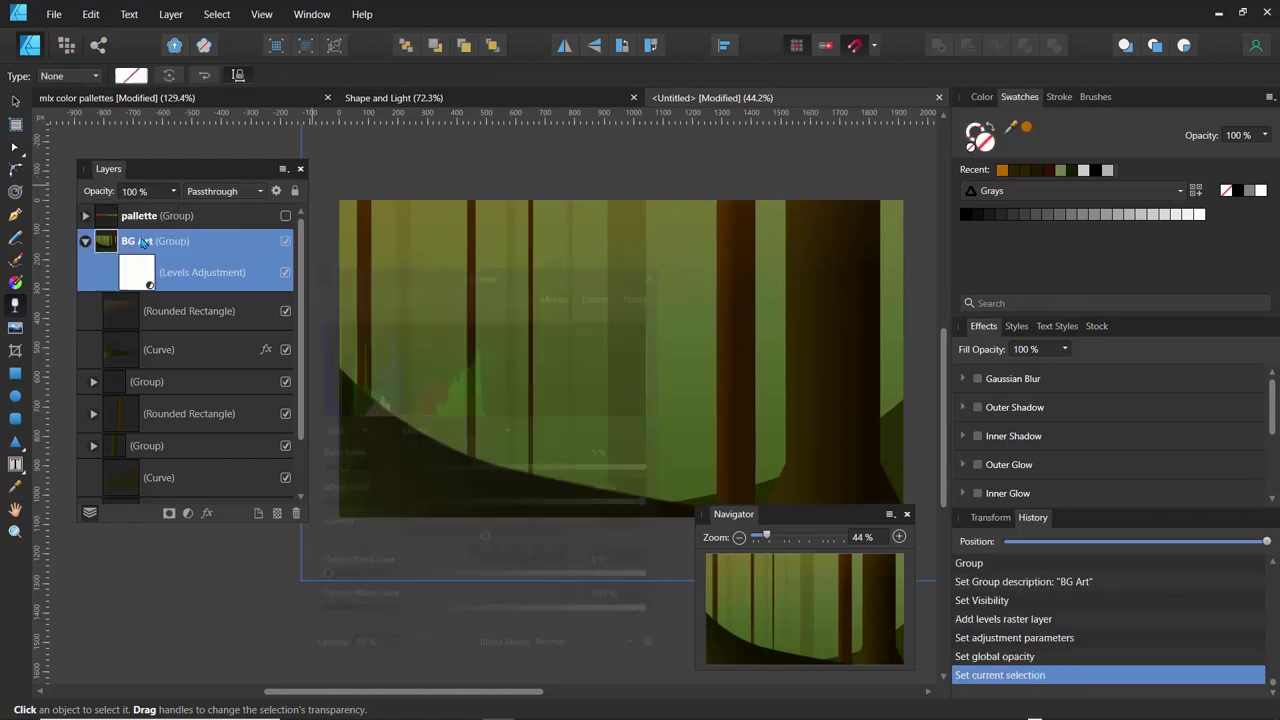
pyautogui.click(206, 513)
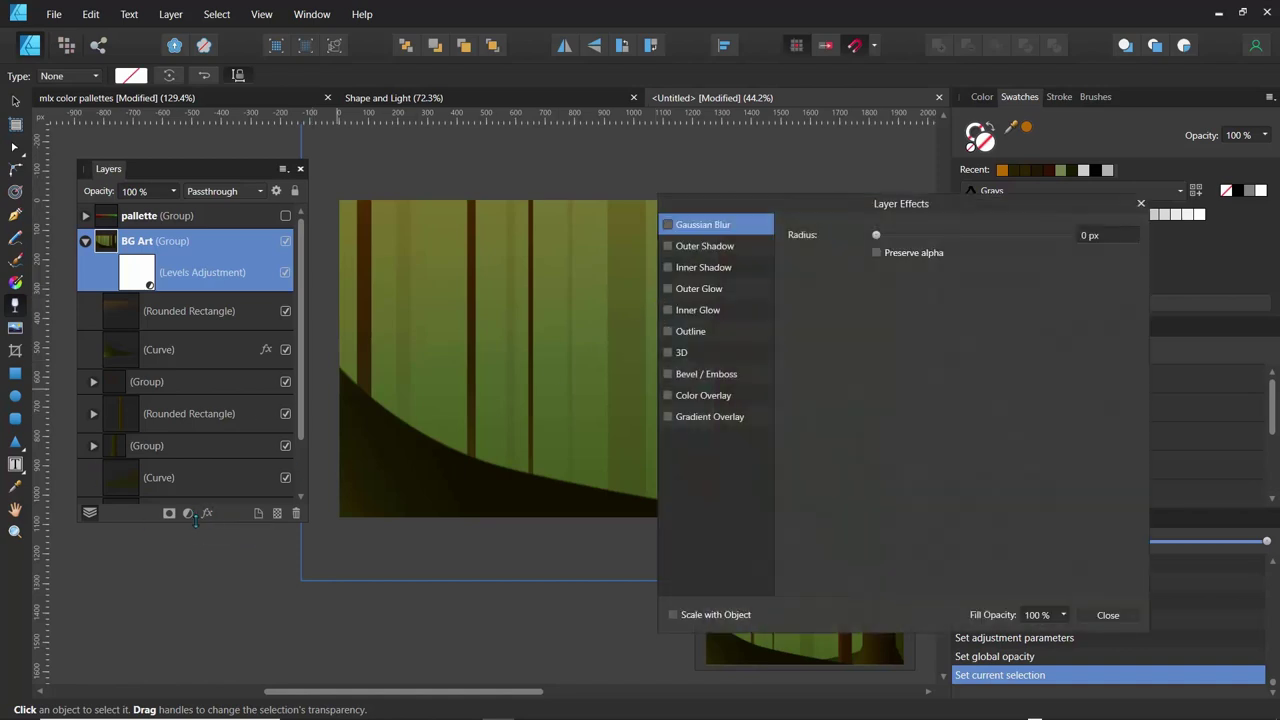
pyautogui.click(190, 514)
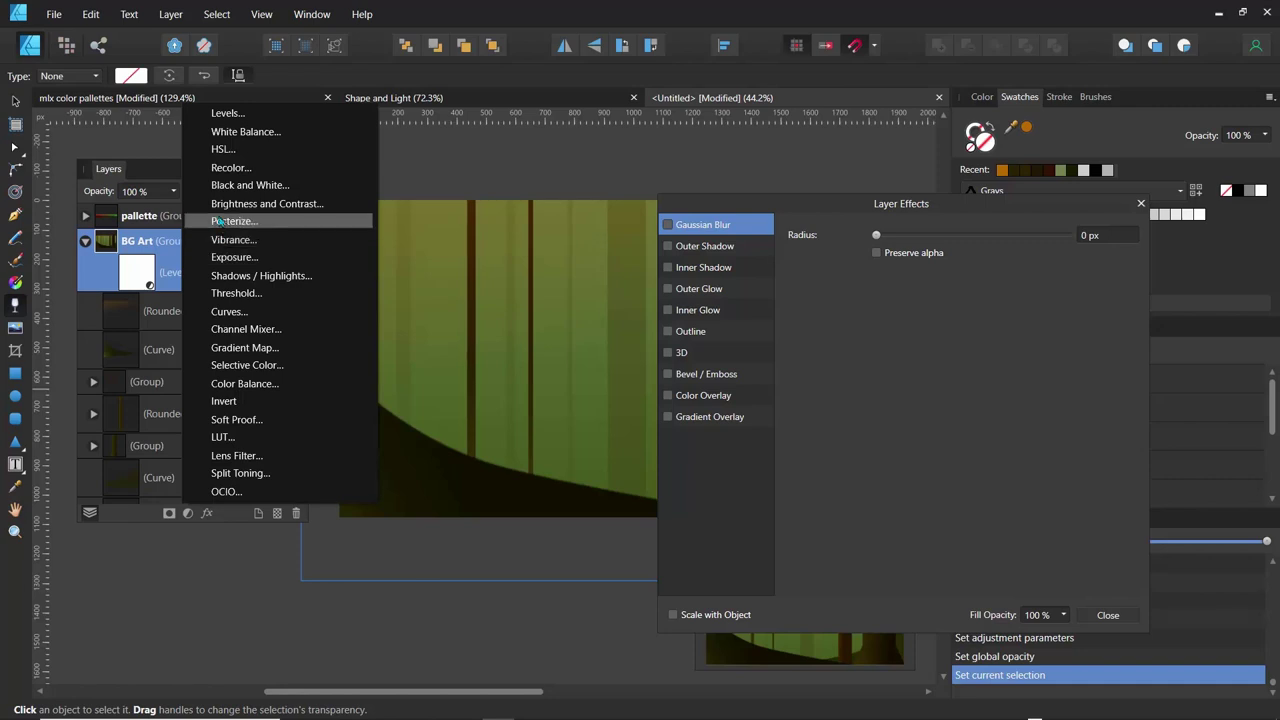
pyautogui.click(221, 172)
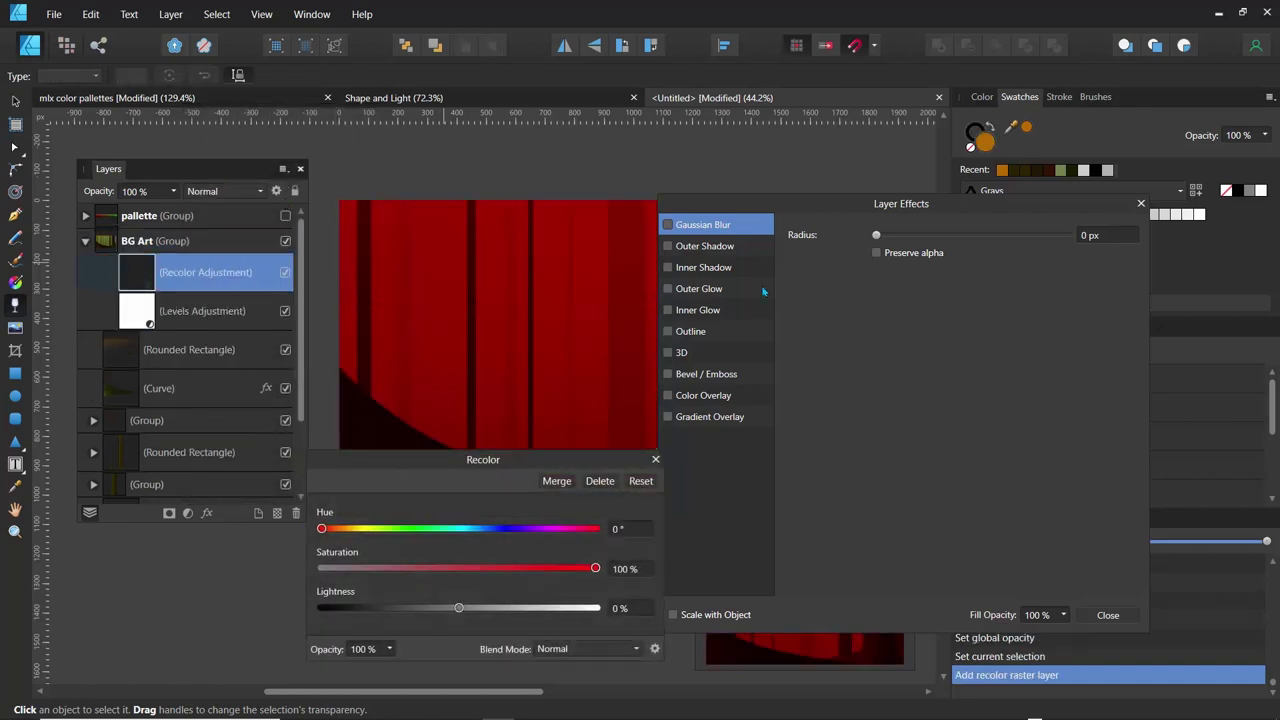
pyautogui.moveTo(879, 203); pyautogui.dragTo(1006, 198)
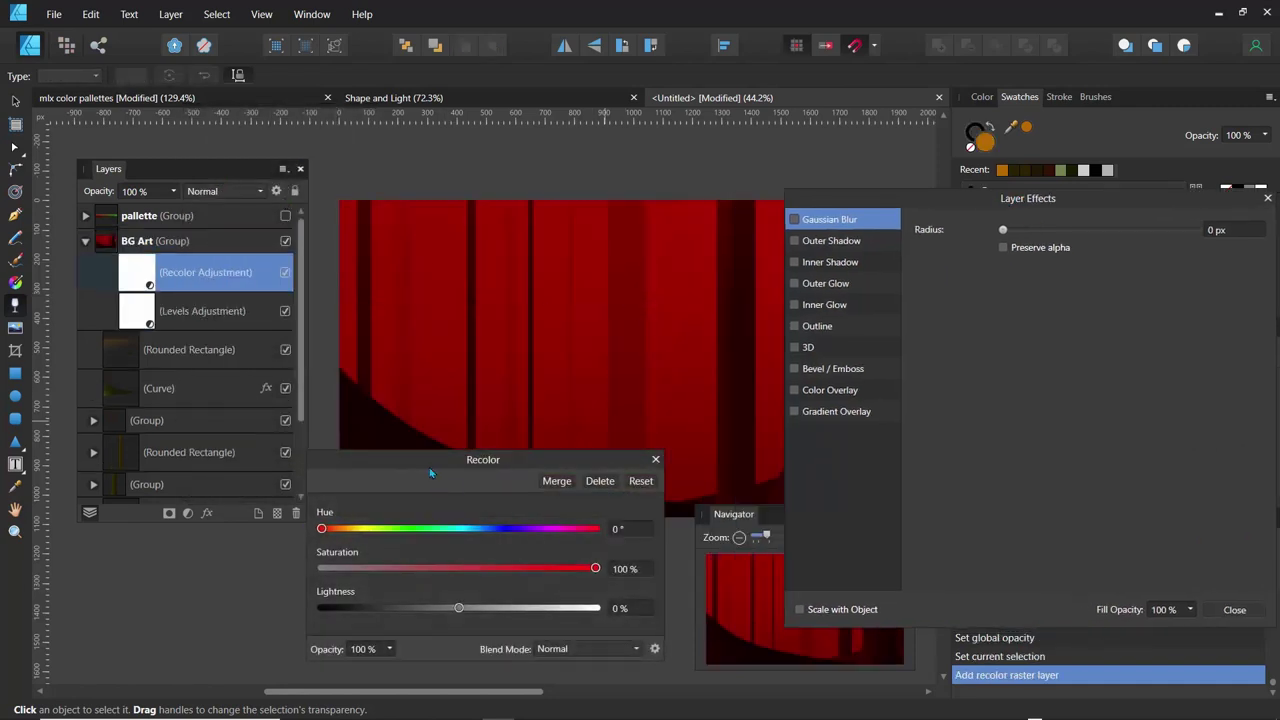
pyautogui.moveTo(427, 470); pyautogui.dragTo(213, 57)
pyautogui.moveTo(381, 162); pyautogui.dragTo(143, 175)
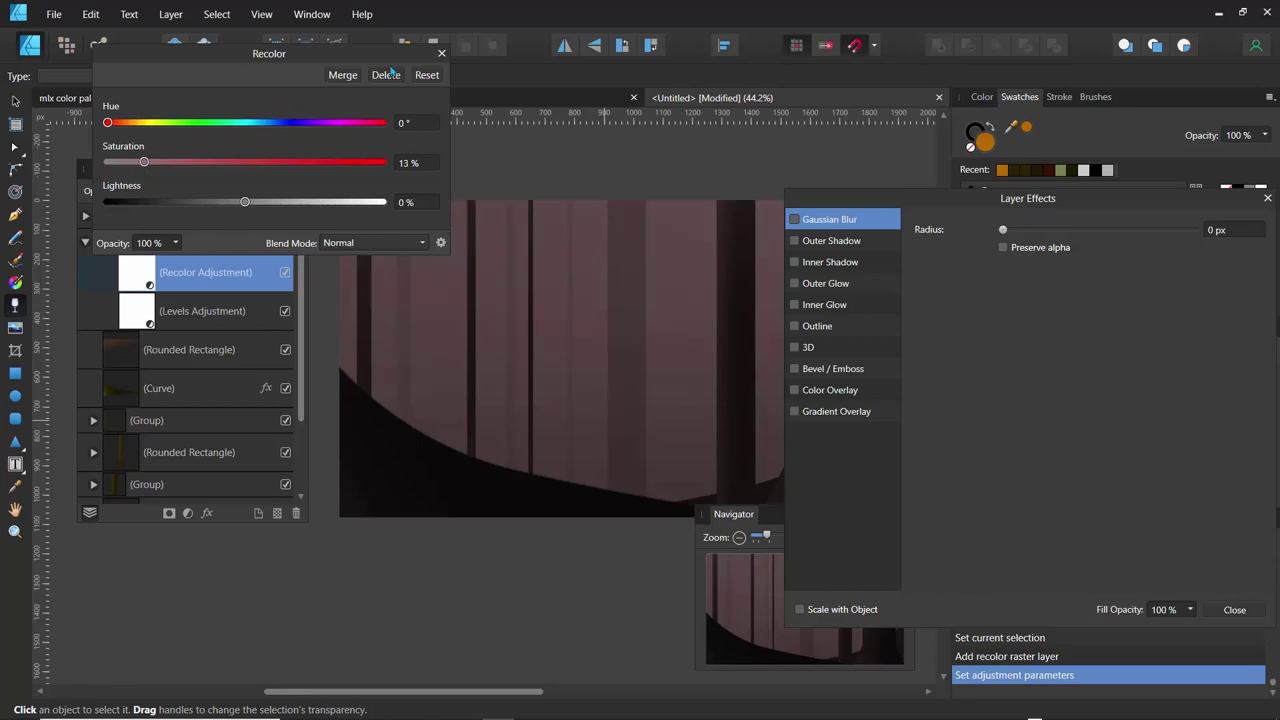
pyautogui.moveTo(374, 54); pyautogui.dragTo(1145, 340)
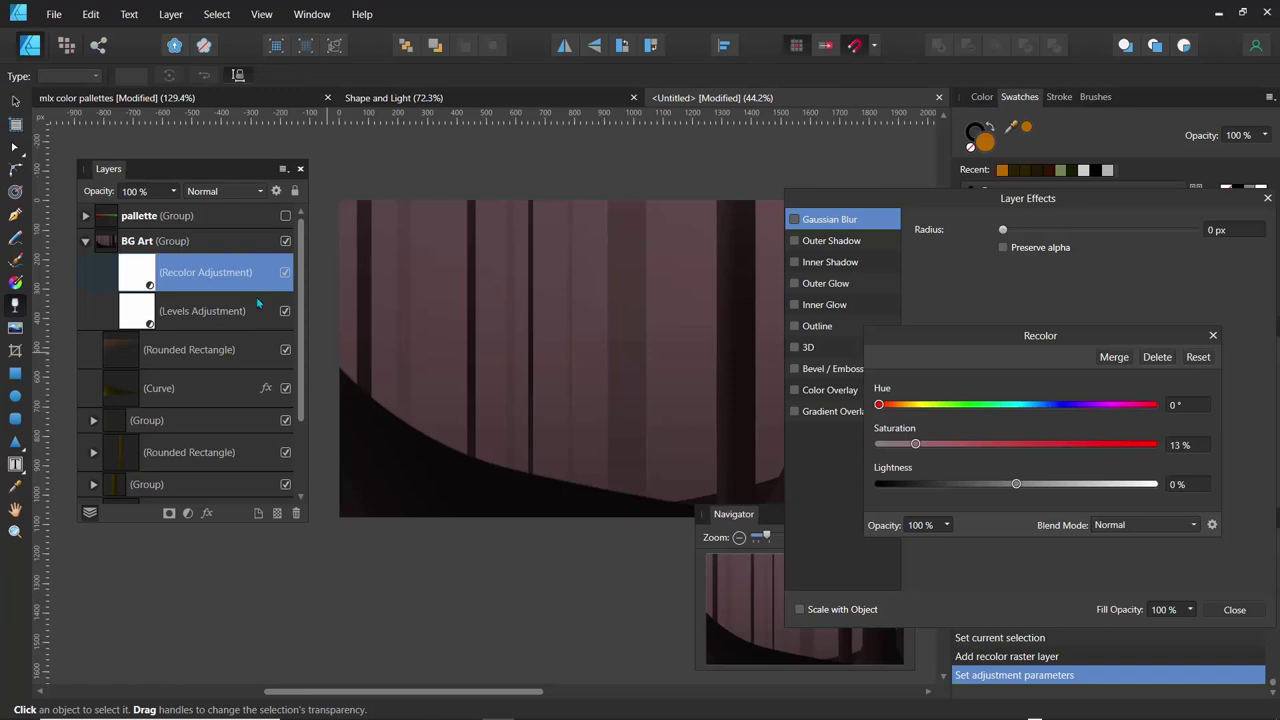
# Lower the Recolor adjustment's opacity to 17 %
pyautogui.moveTo(765, 516); pyautogui.dragTo(441, 510)
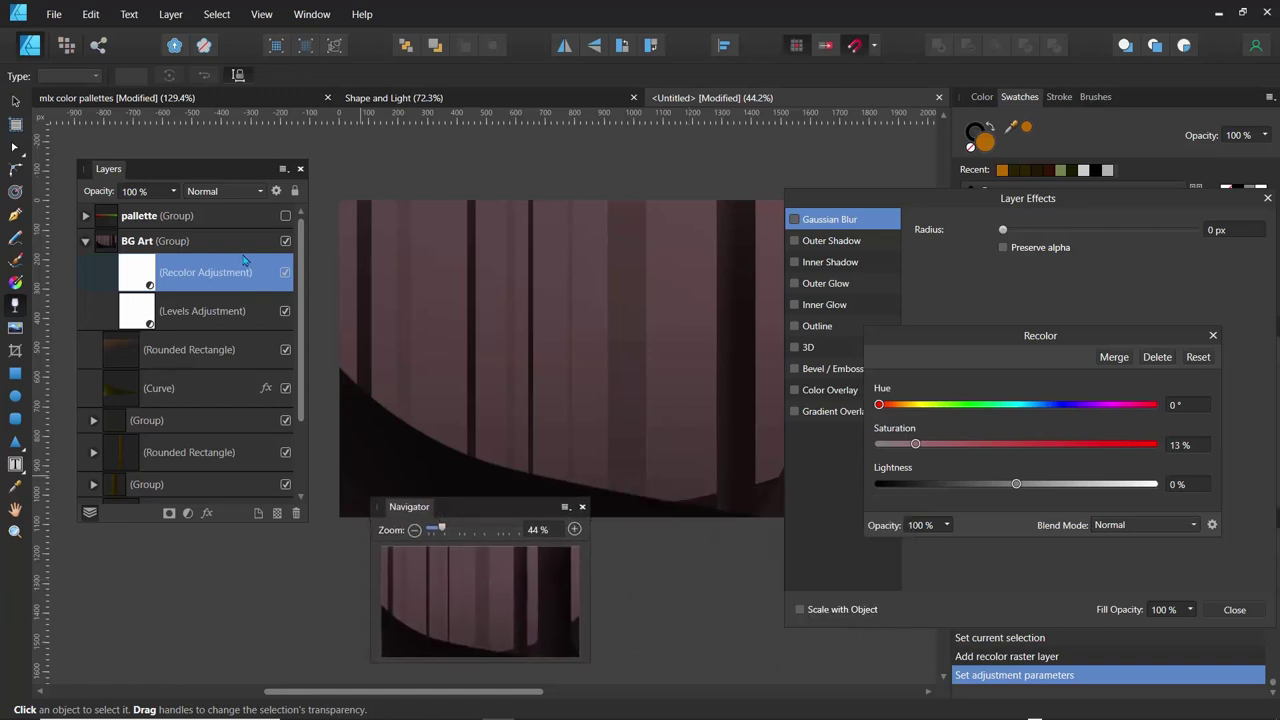
pyautogui.click(175, 193)
pyautogui.moveTo(178, 208); pyautogui.dragTo(80, 232)
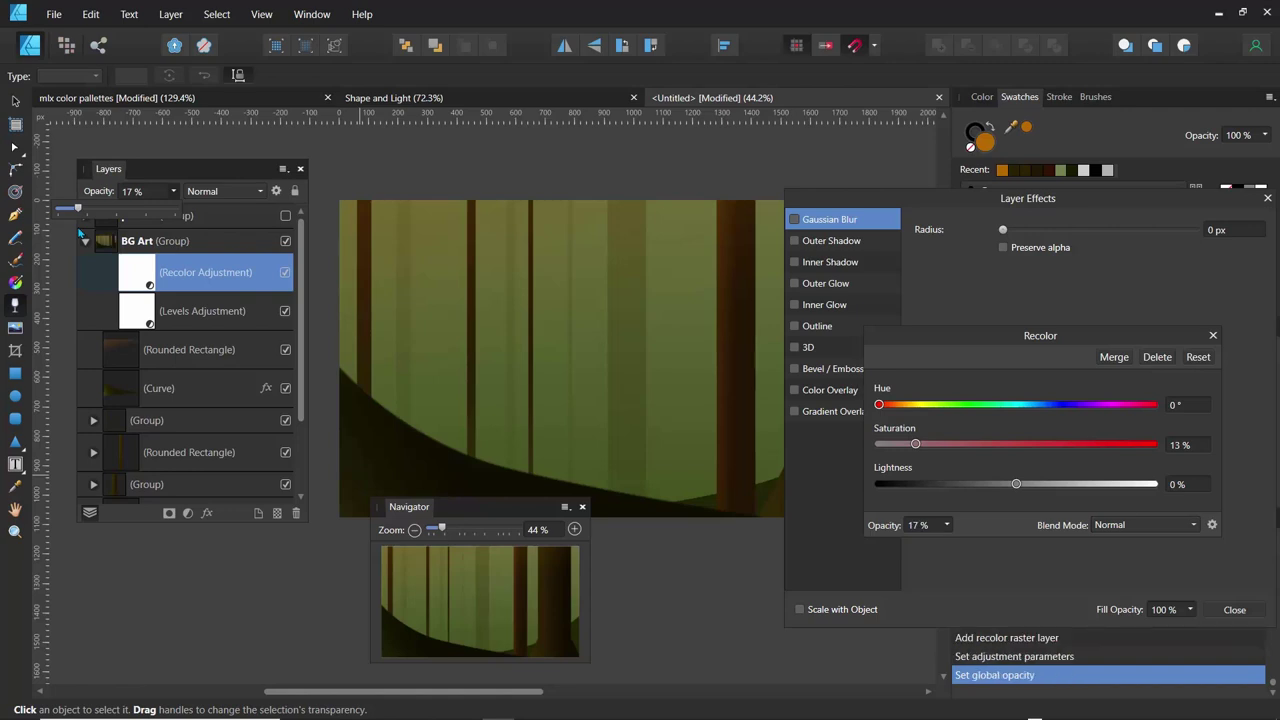
# Add an orange Lens Filter adjustment and raise its optical density above 50 %
pyautogui.click(187, 513)
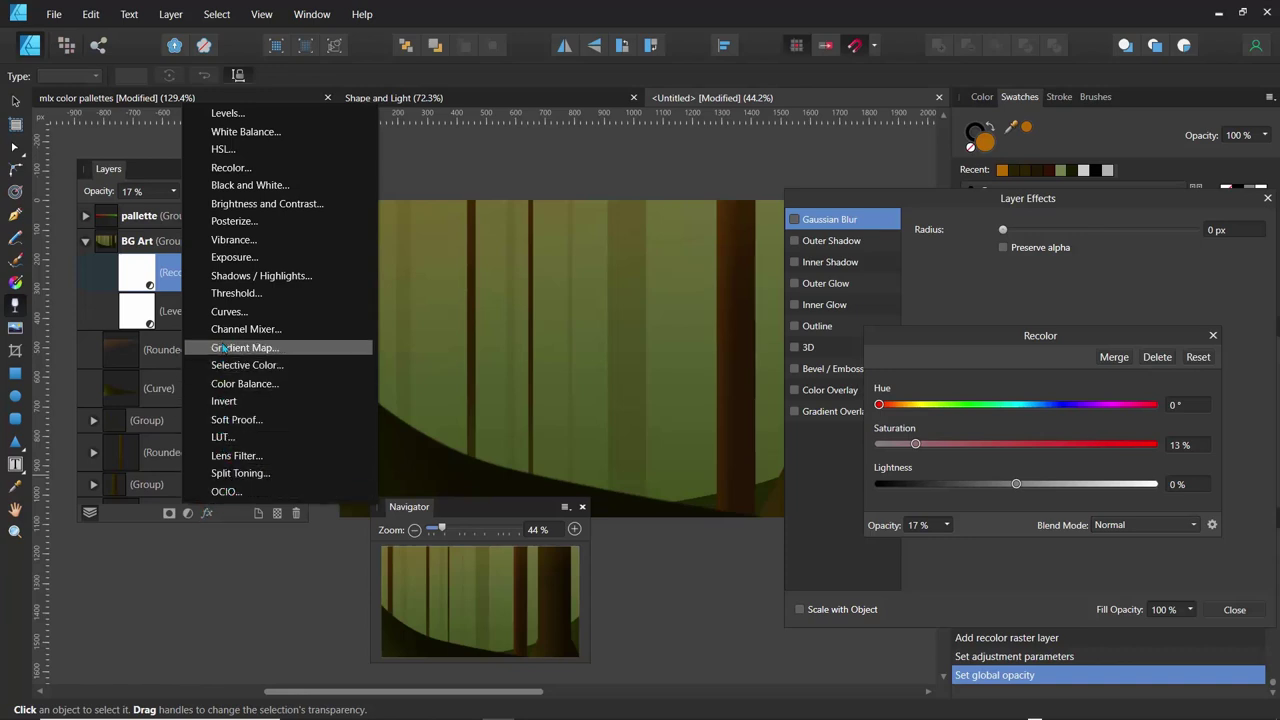
pyautogui.click(229, 456)
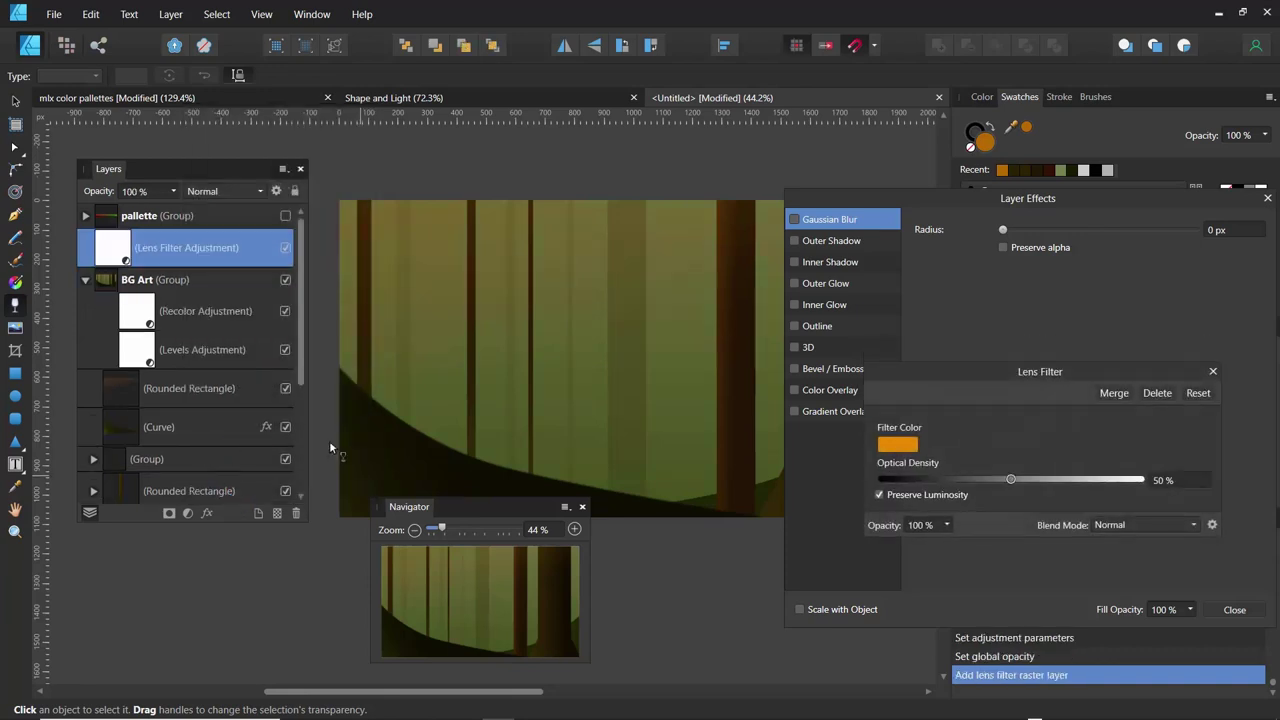
pyautogui.moveTo(1010, 480); pyautogui.dragTo(1119, 489)
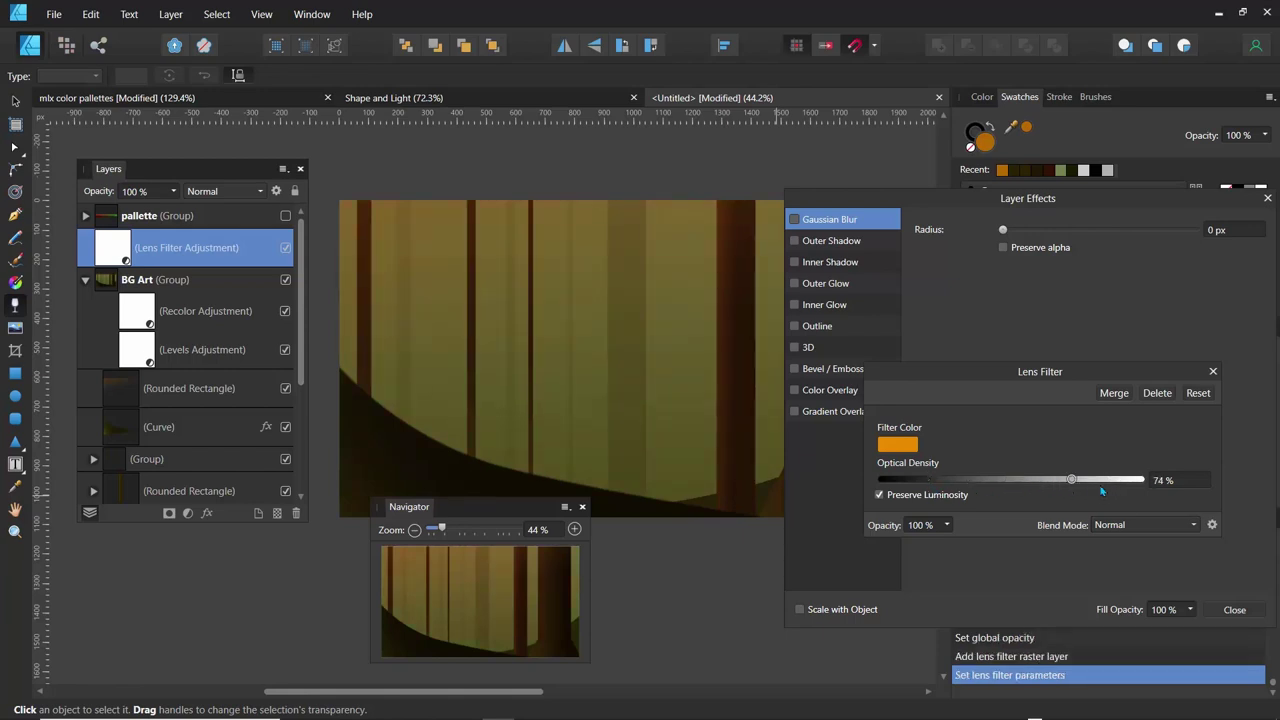
pyautogui.click(1110, 488)
pyautogui.moveTo(1108, 490); pyautogui.dragTo(1096, 482)
pyautogui.click(1213, 372)
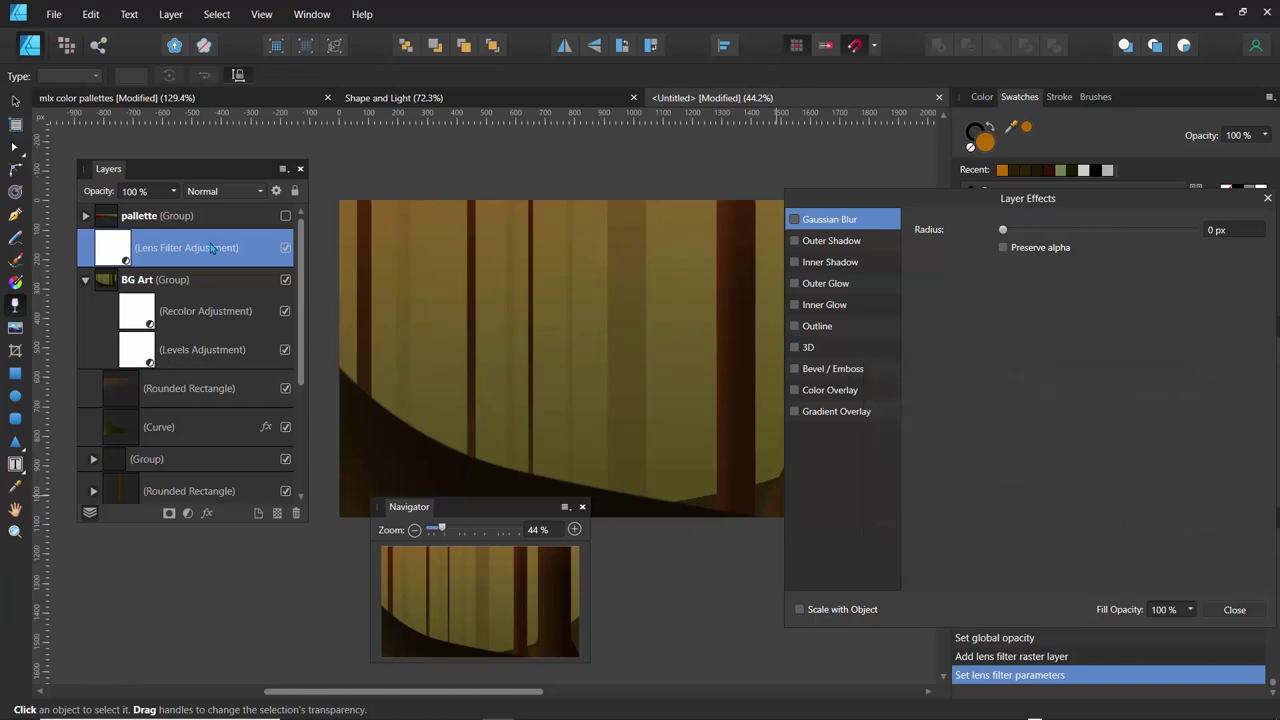
# Move the Lens Filter adjustment into the BG Art group and lower its opacity to 66 %
pyautogui.moveTo(113, 256); pyautogui.dragTo(131, 358)
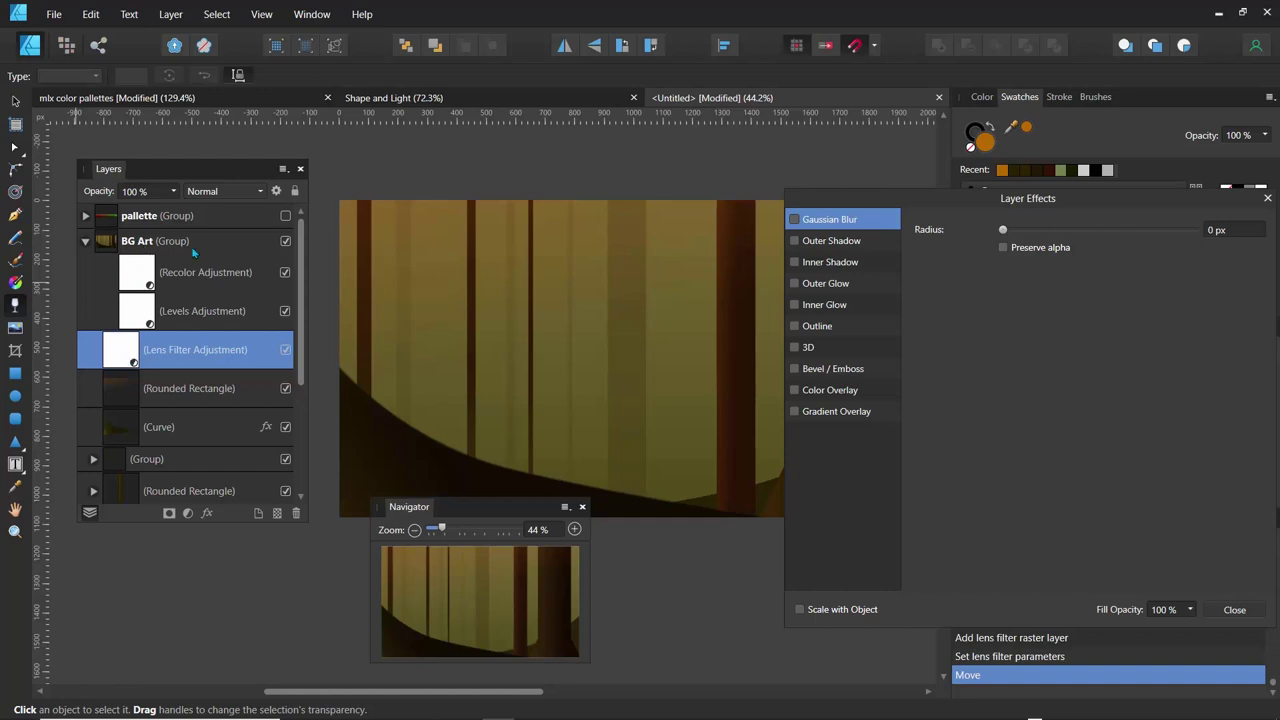
pyautogui.click(173, 191)
pyautogui.click(136, 210)
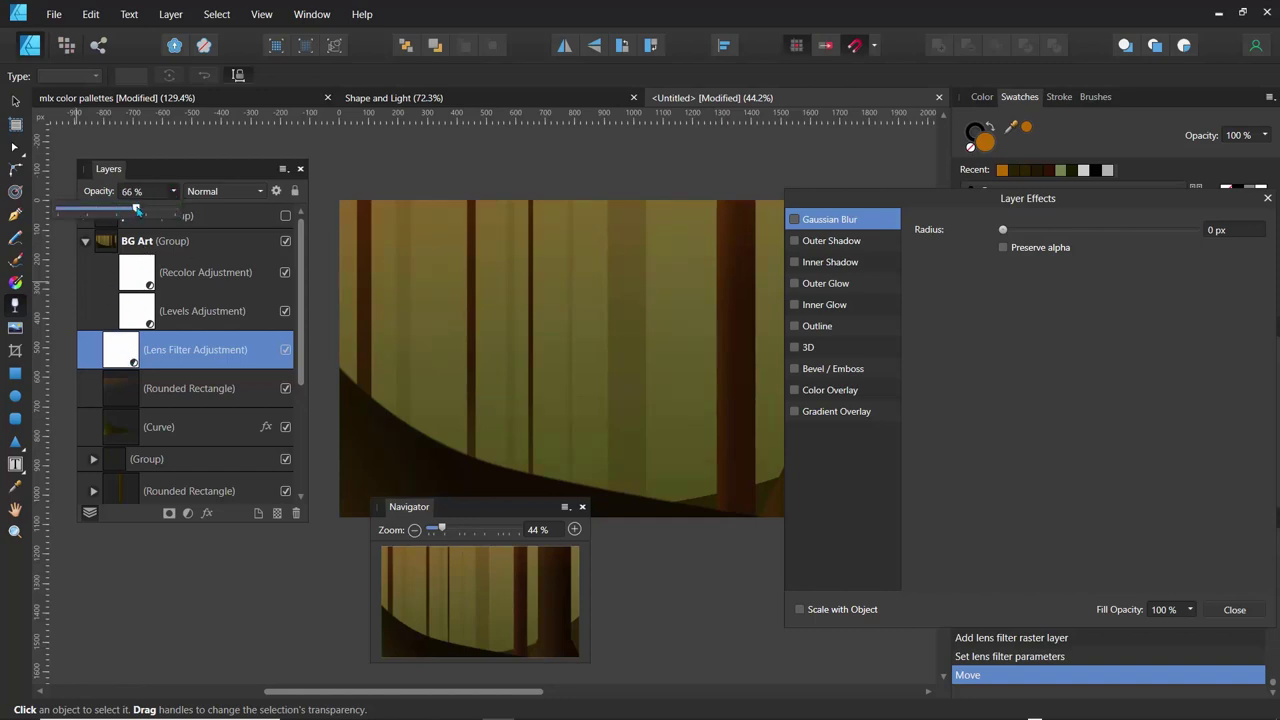
# Collapse the BG Art group and make the palette group visible again
pyautogui.click(143, 311)
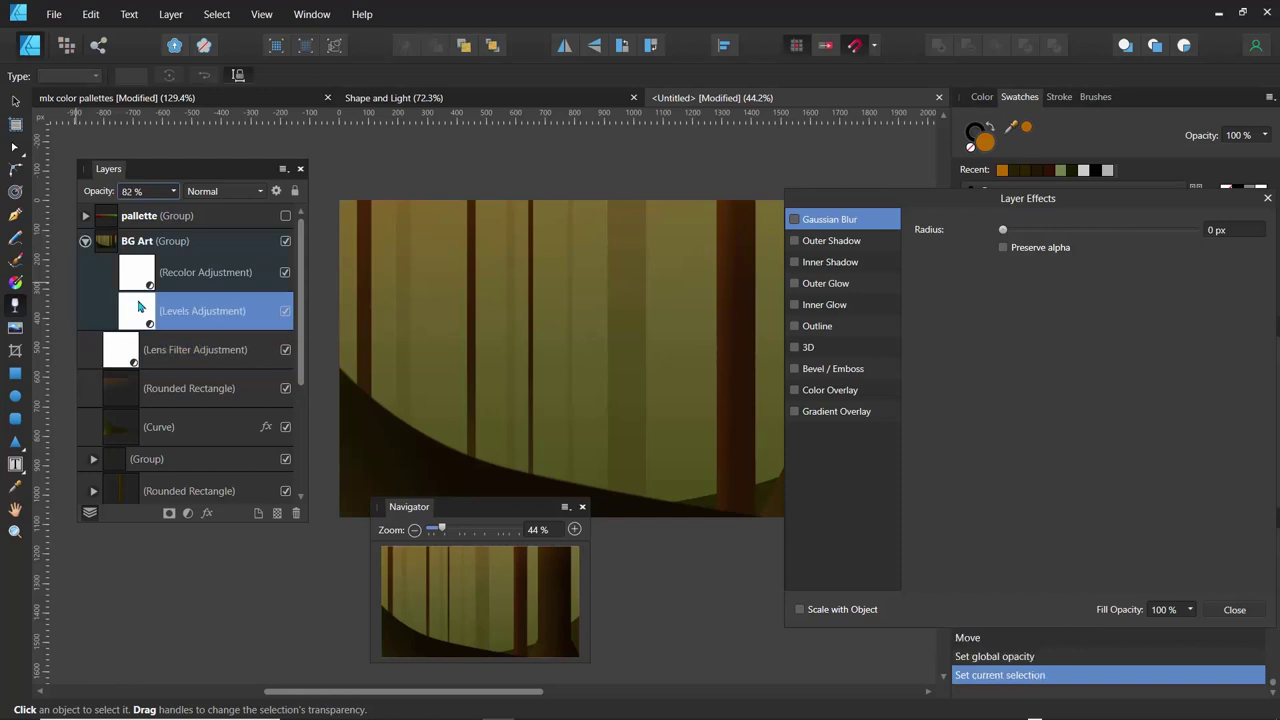
pyautogui.click(138, 279)
pyautogui.click(141, 306)
pyautogui.moveTo(974, 211); pyautogui.dragTo(1117, 263)
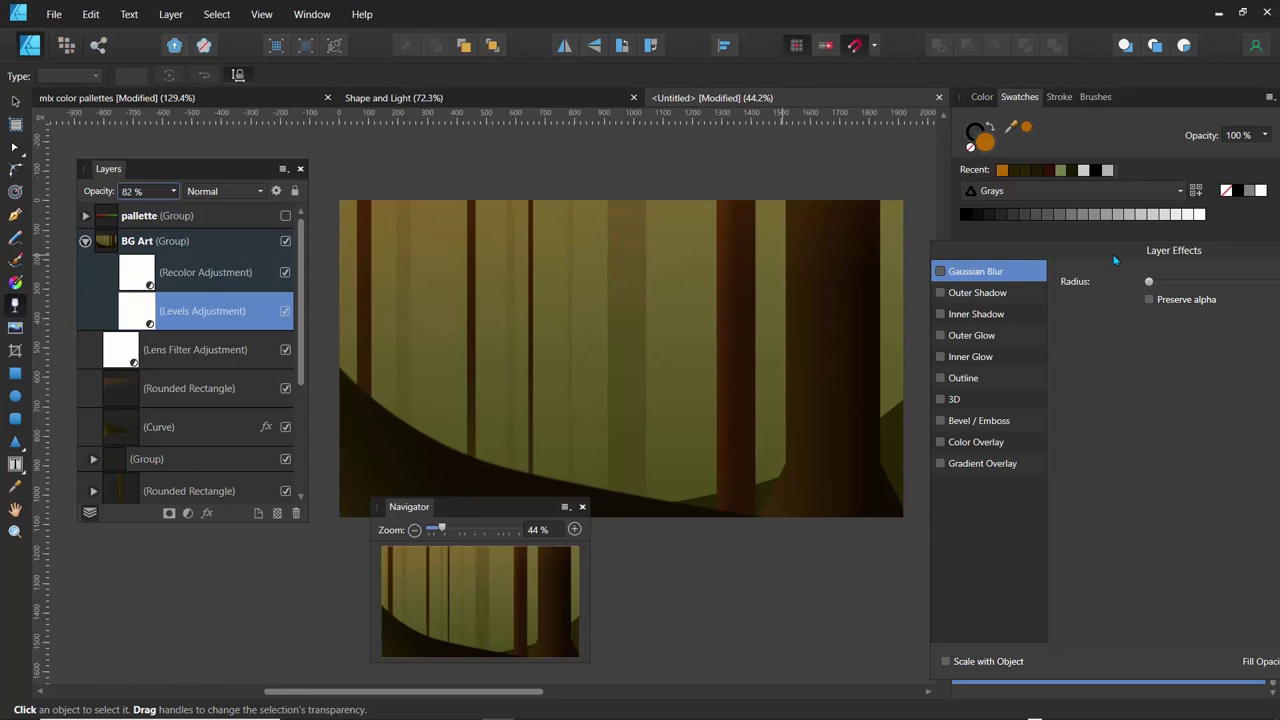
pyautogui.click(85, 242)
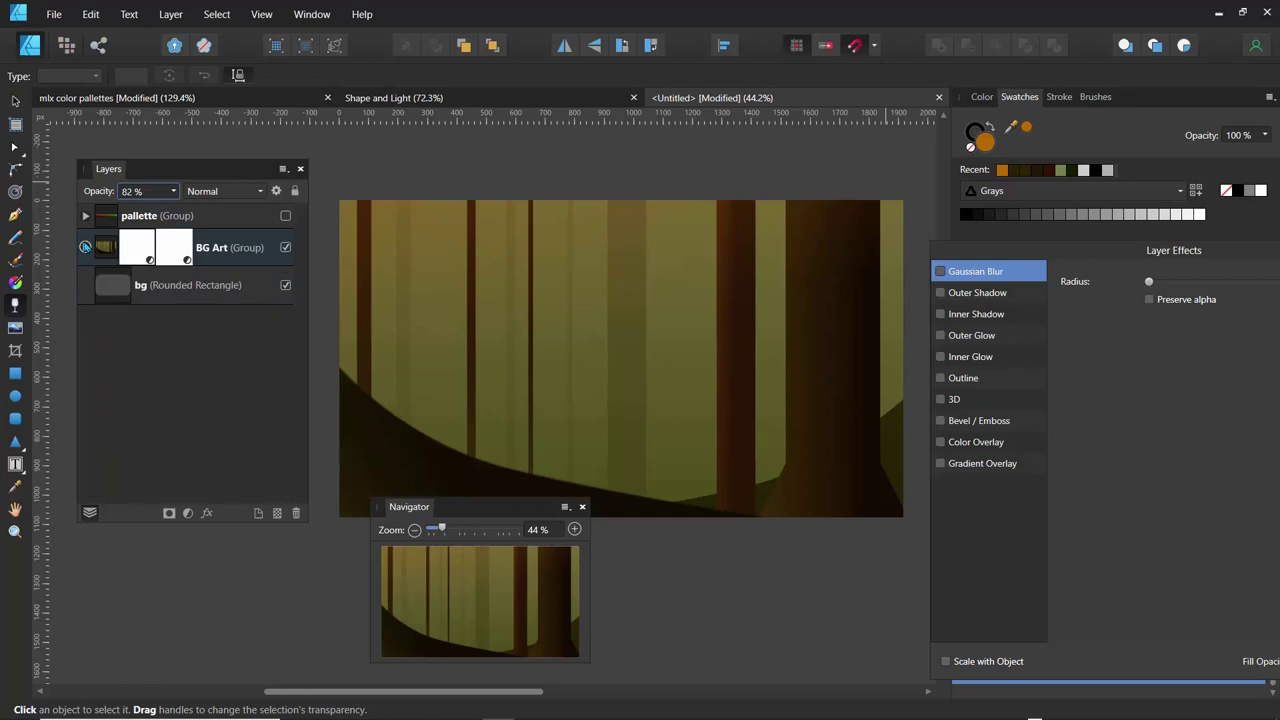
pyautogui.click(286, 216)
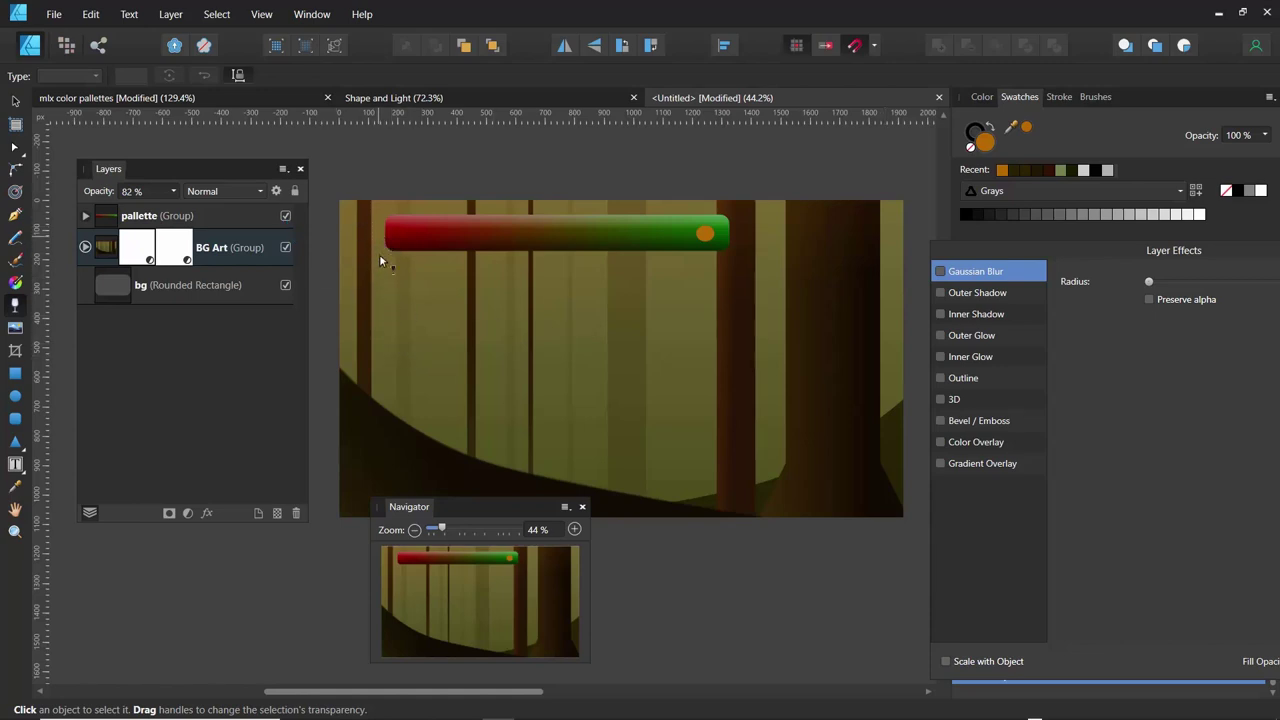
# Draw six small orange ellipses as light specks, three around the palette bar's red end and three on the trunk beyond its green end
pyautogui.click(17, 397)
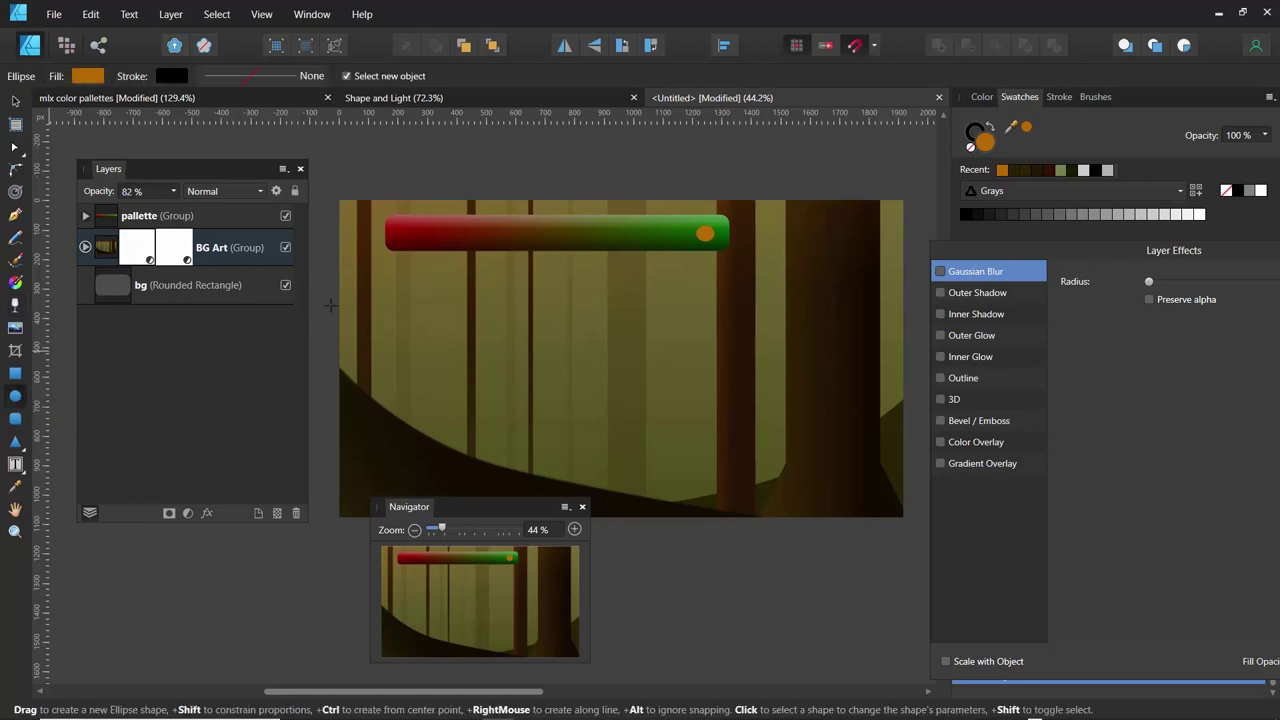
pyautogui.moveTo(358, 208); pyautogui.dragTo(350, 252)
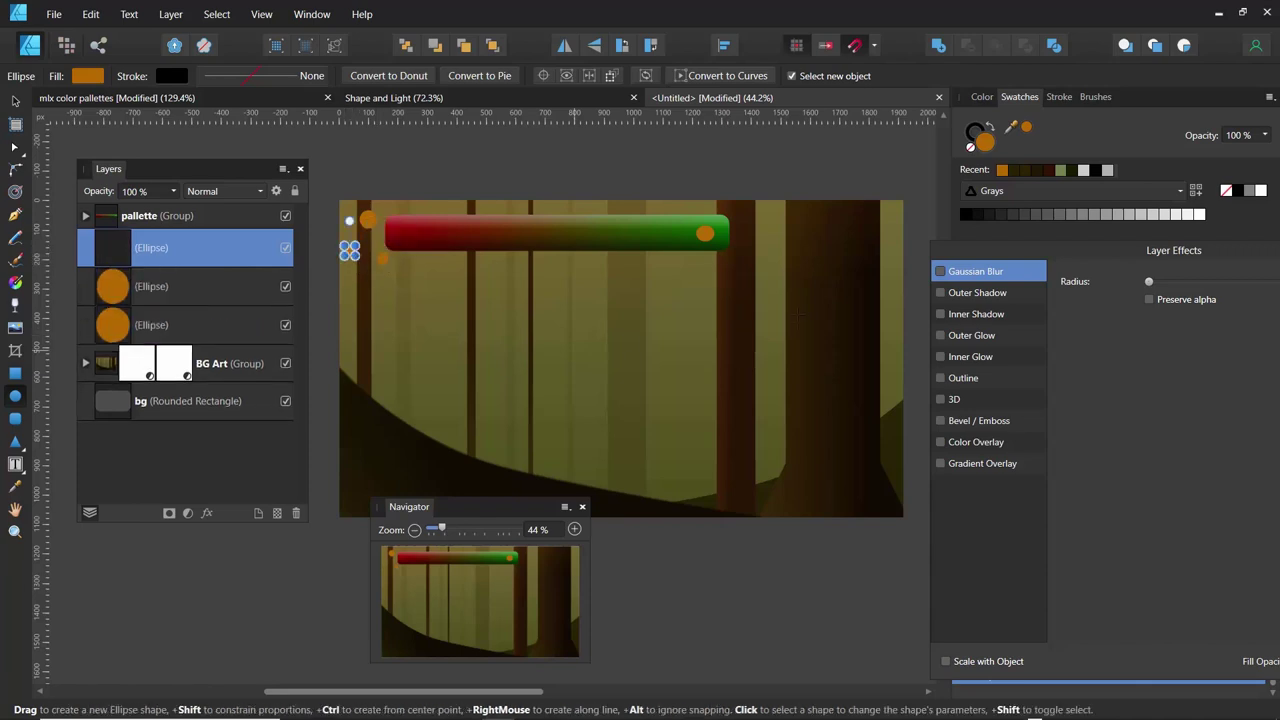
pyautogui.moveTo(760, 281)
pyautogui.mouseDown()
pyautogui.moveTo(765, 310)
pyautogui.moveTo(747, 287)
pyautogui.mouseUp()
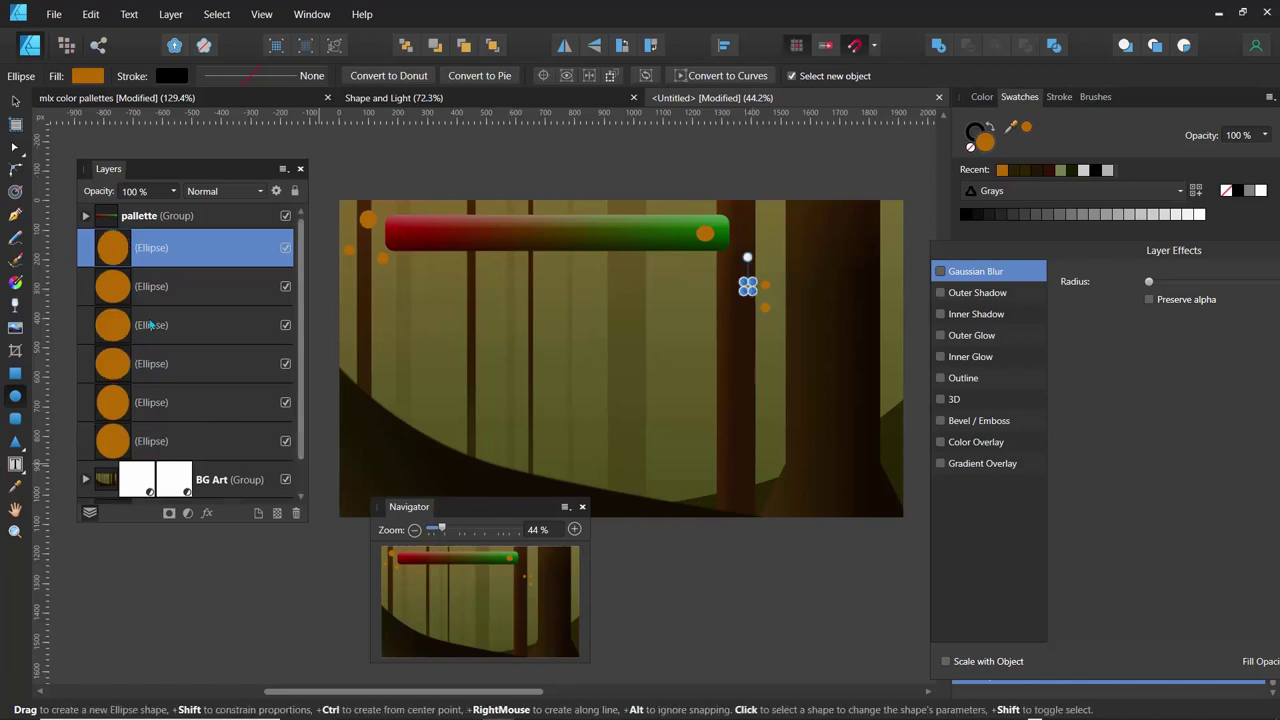
# Group the six orange ellipses and duplicate the group
pyautogui.keyDown('shift'); pyautogui.click(115, 443); pyautogui.keyUp('shift')
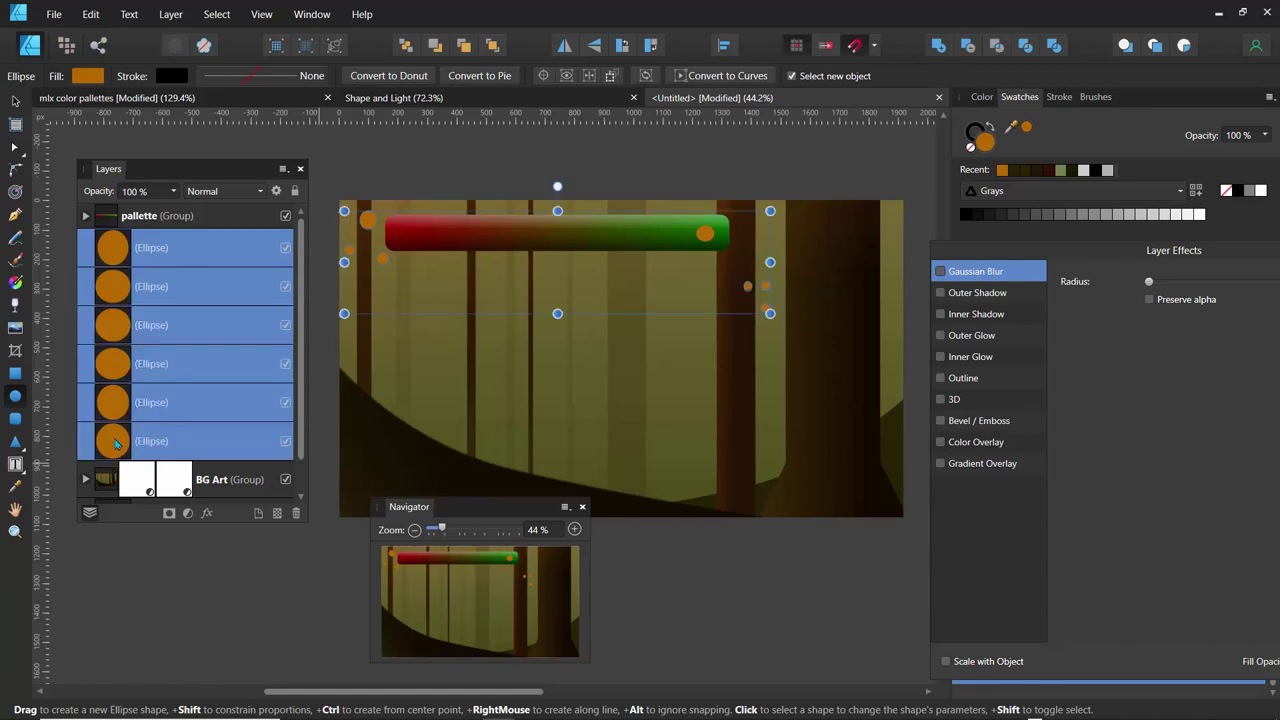
pyautogui.hotkey('ctrl', 'g')
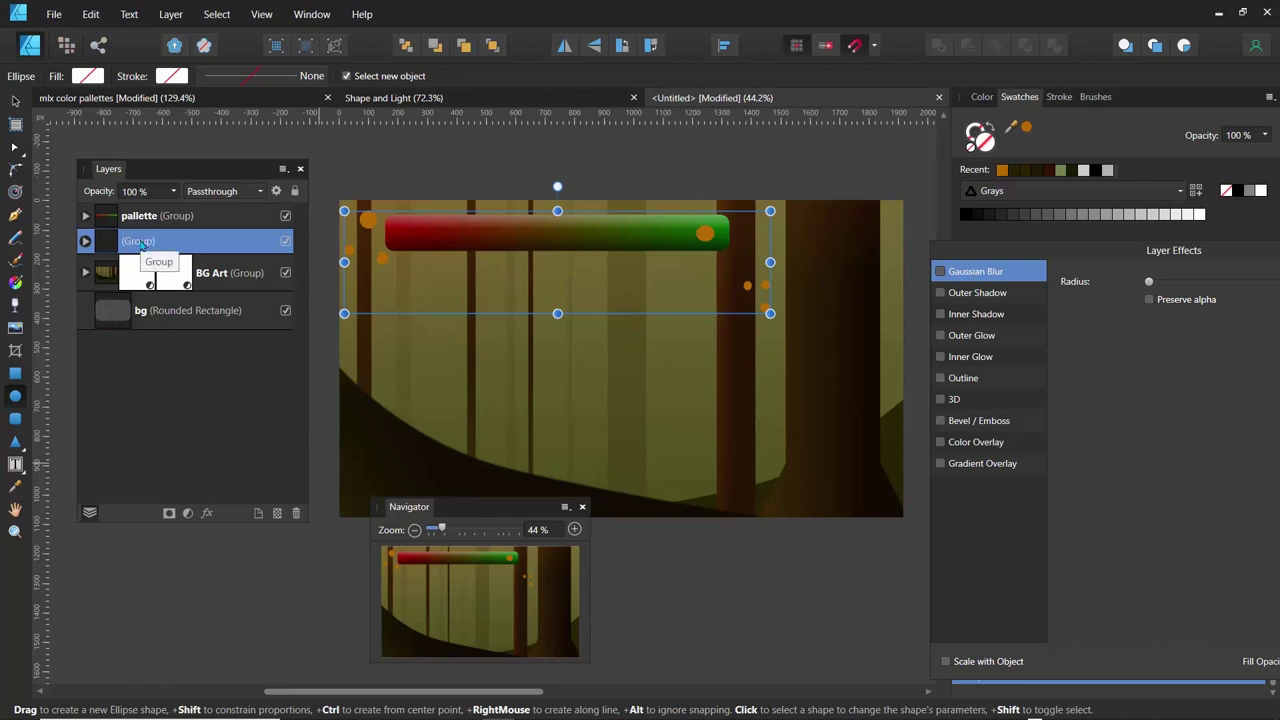
pyautogui.hotkey('ctrl', 'j')
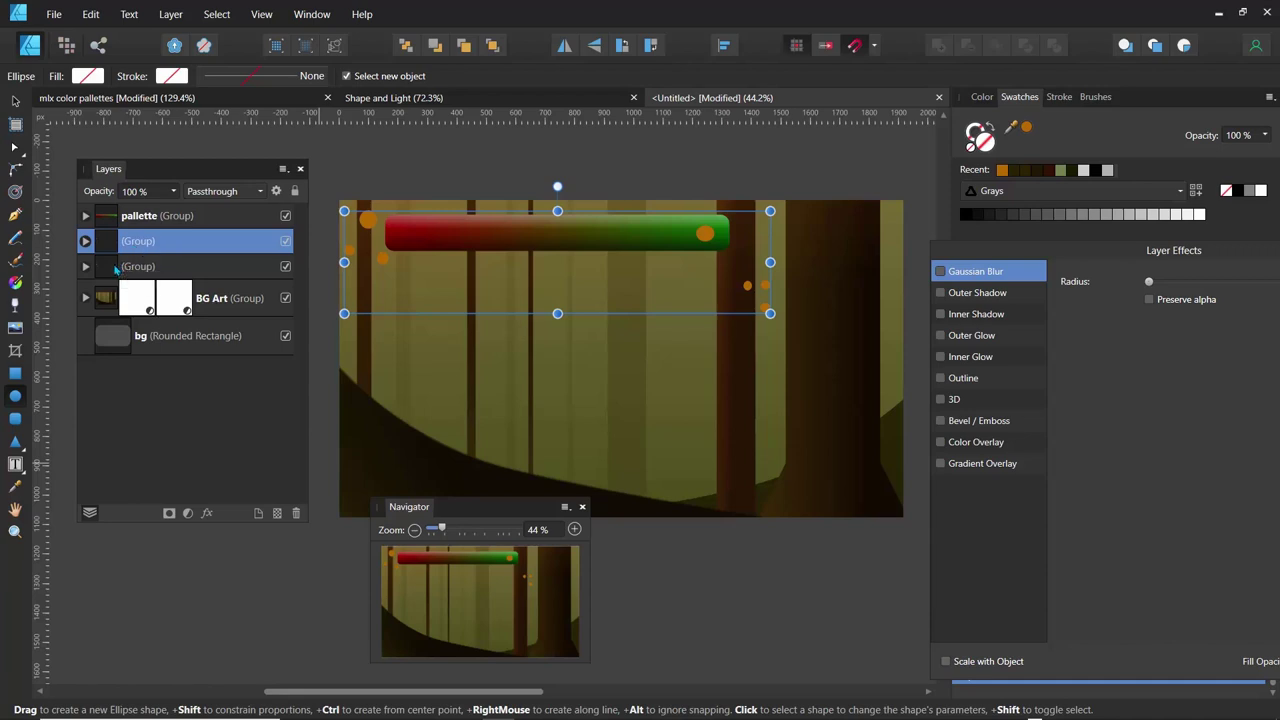
# Apply a 26.5 px Gaussian Blur to the lower ellipse group and move it above its unblurred copy
pyautogui.click(115, 268)
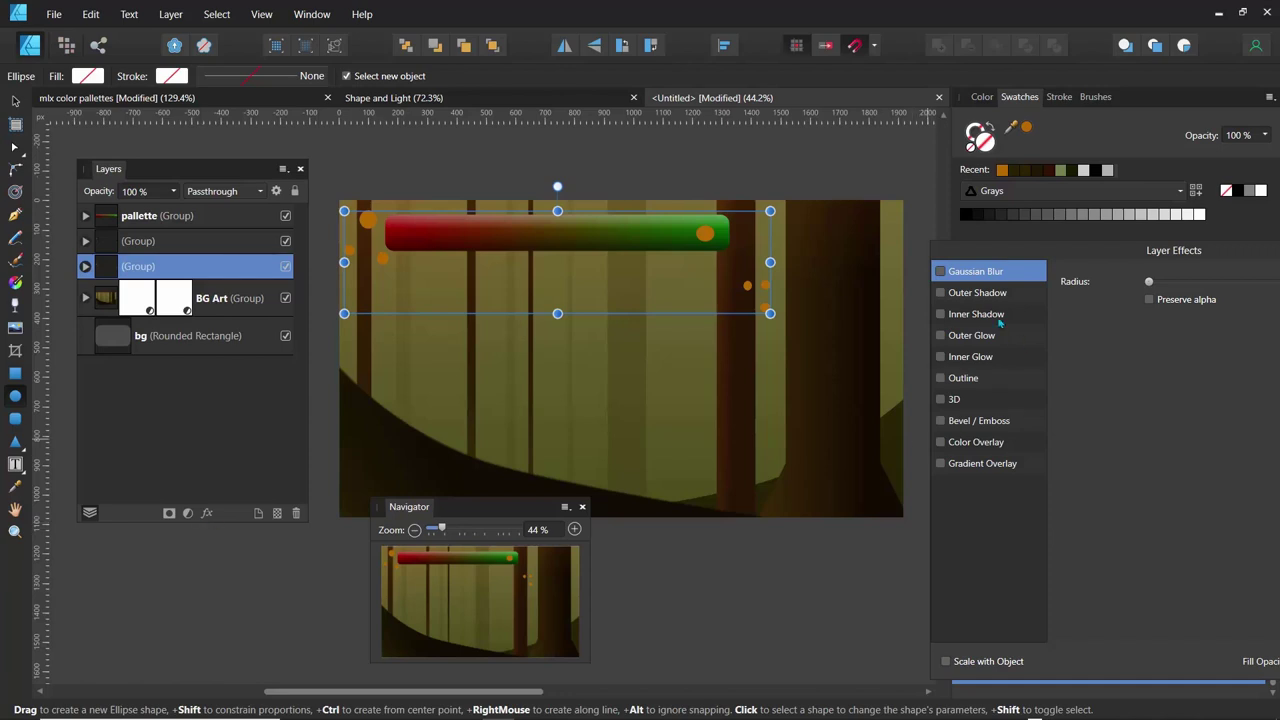
pyautogui.moveTo(957, 258); pyautogui.dragTo(821, 240)
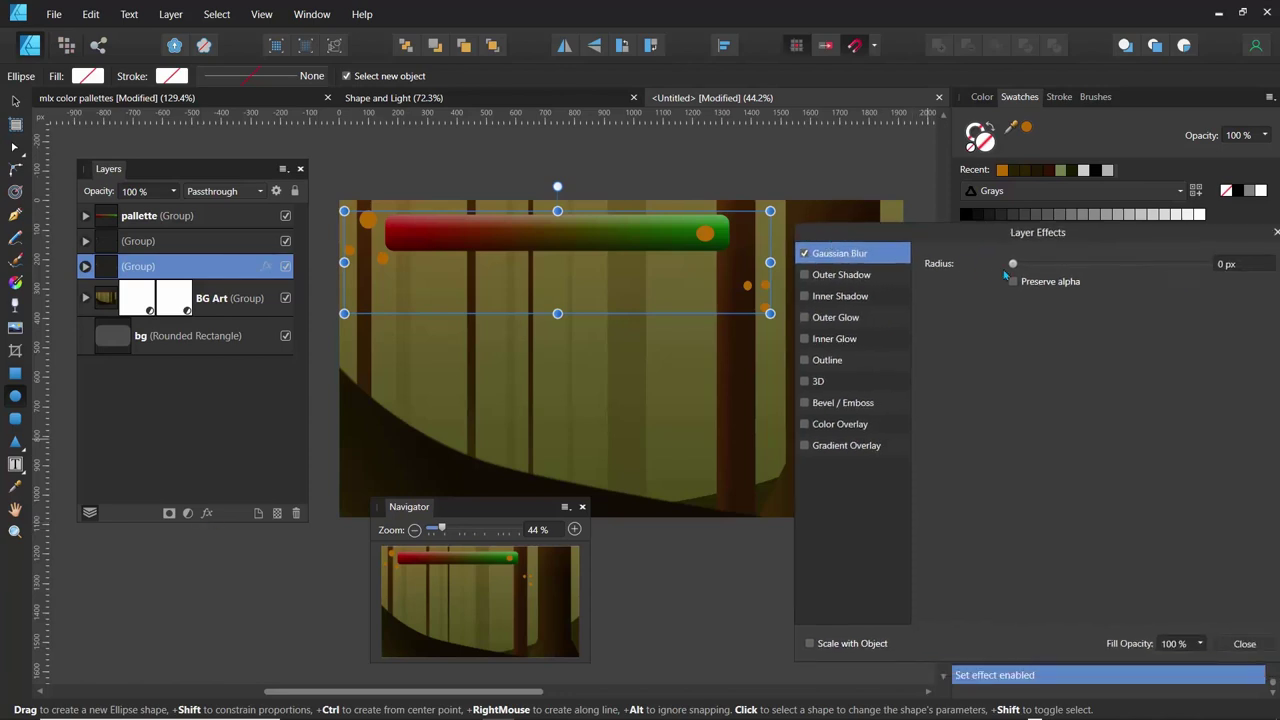
pyautogui.moveTo(1013, 264); pyautogui.dragTo(1131, 264)
pyautogui.moveTo(113, 266); pyautogui.dragTo(110, 238)
# With the unblurred ellipses hidden, set the blurred group's Gaussian Blur radius to 8.8 px and its blend mode to Add
pyautogui.click(286, 267)
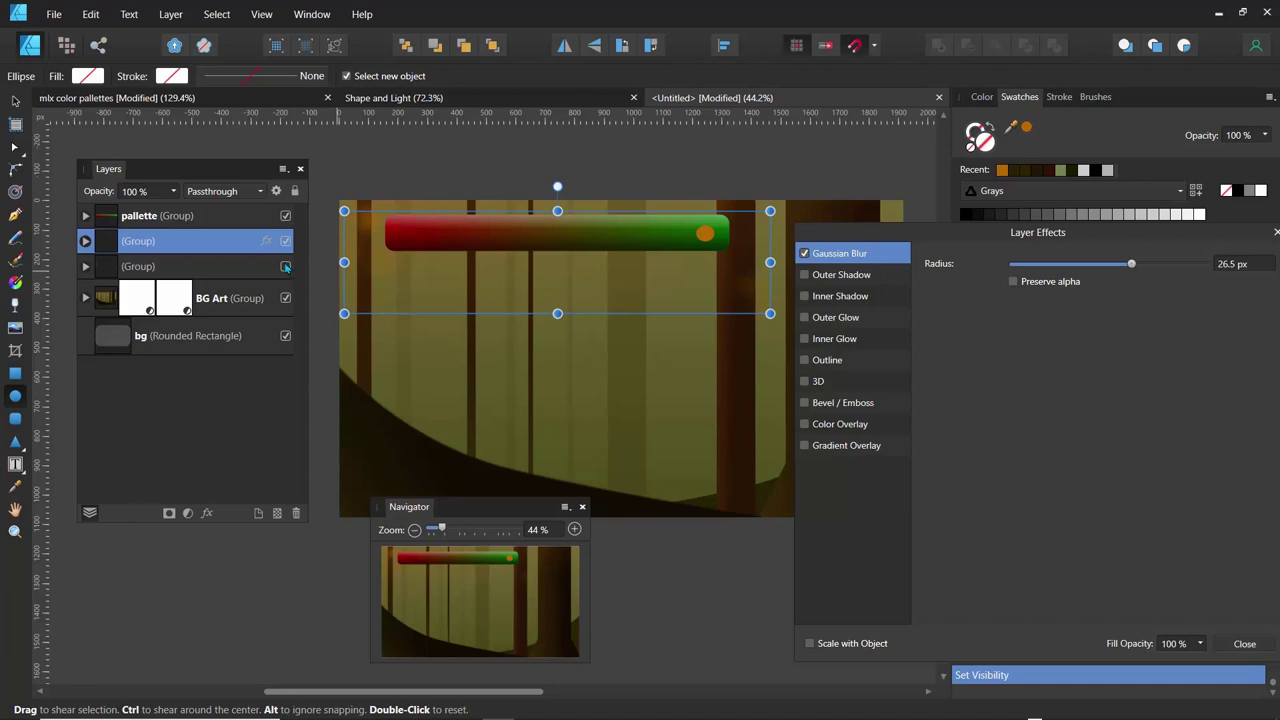
pyautogui.moveTo(1130, 268); pyautogui.dragTo(1090, 266)
pyautogui.click(214, 194)
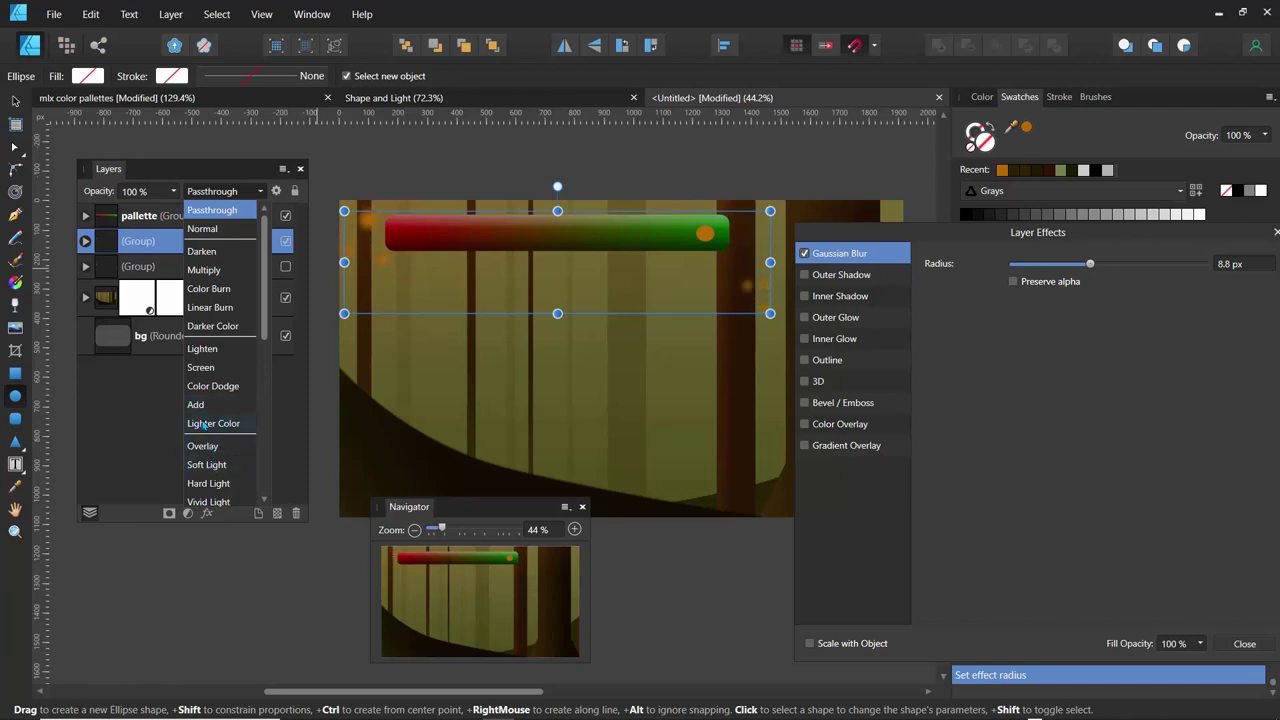
pyautogui.click(196, 404)
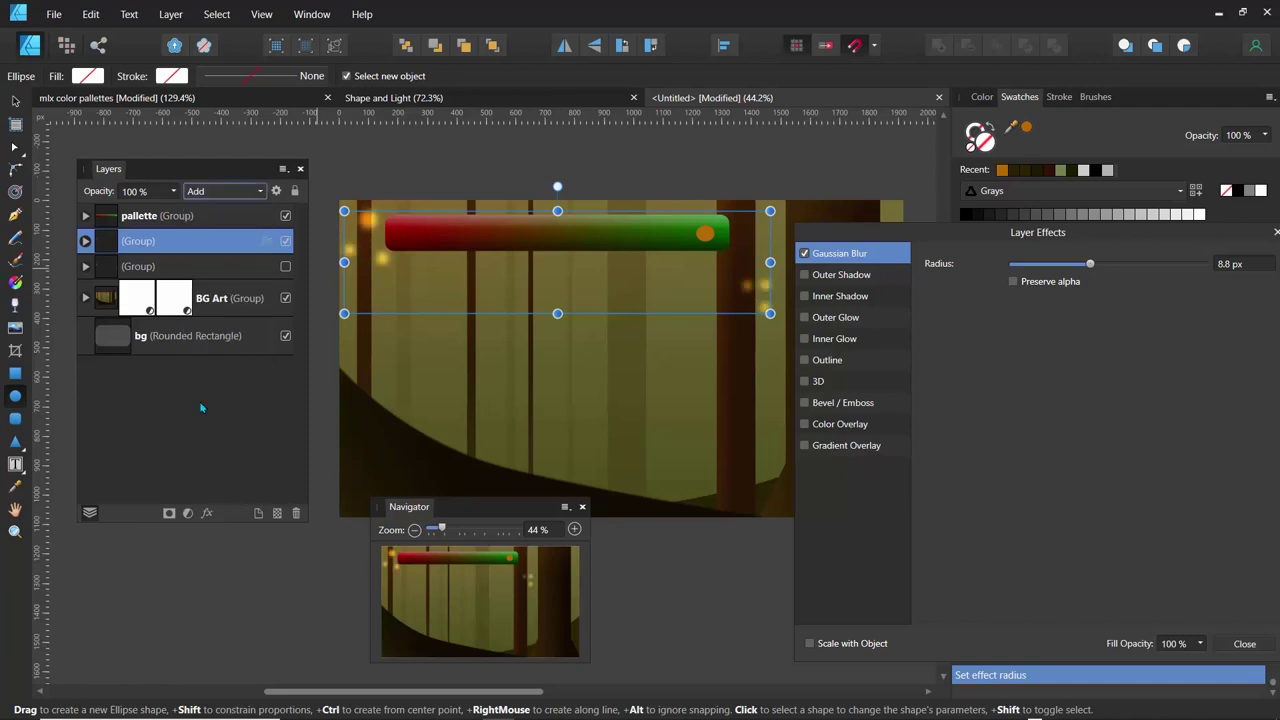
# Show the unblurred ellipse group beneath the glowing copy
pyautogui.click(285, 266)
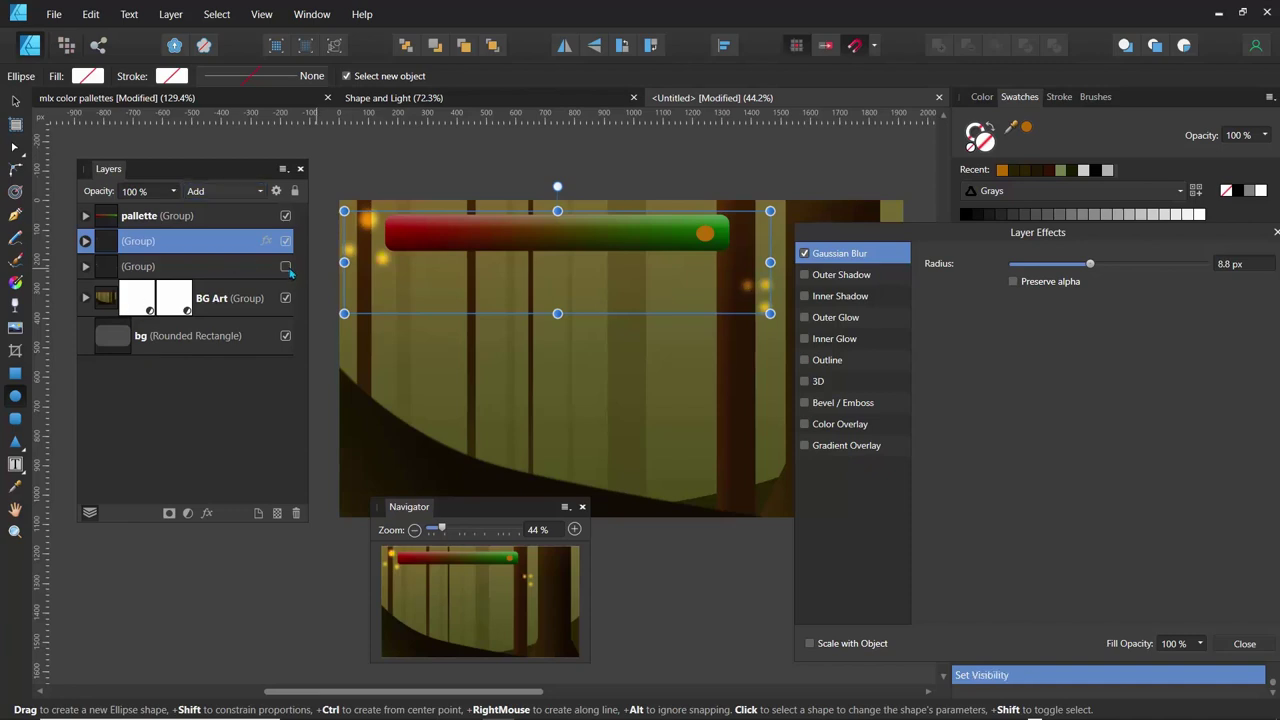
pyautogui.click(285, 266)
pyautogui.moveTo(944, 233); pyautogui.dragTo(1088, 224)
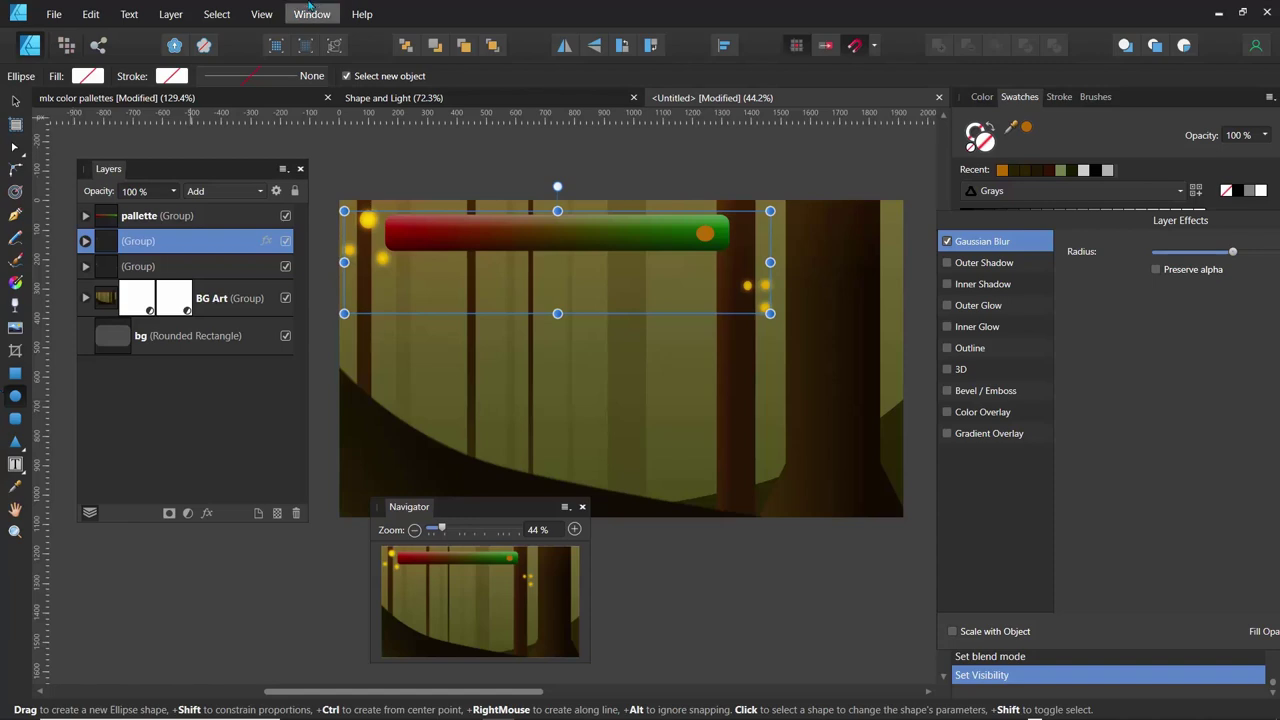
# Preview the artwork with the palette hidden, comparing it with the glow group on and off
pyautogui.click(285, 216)
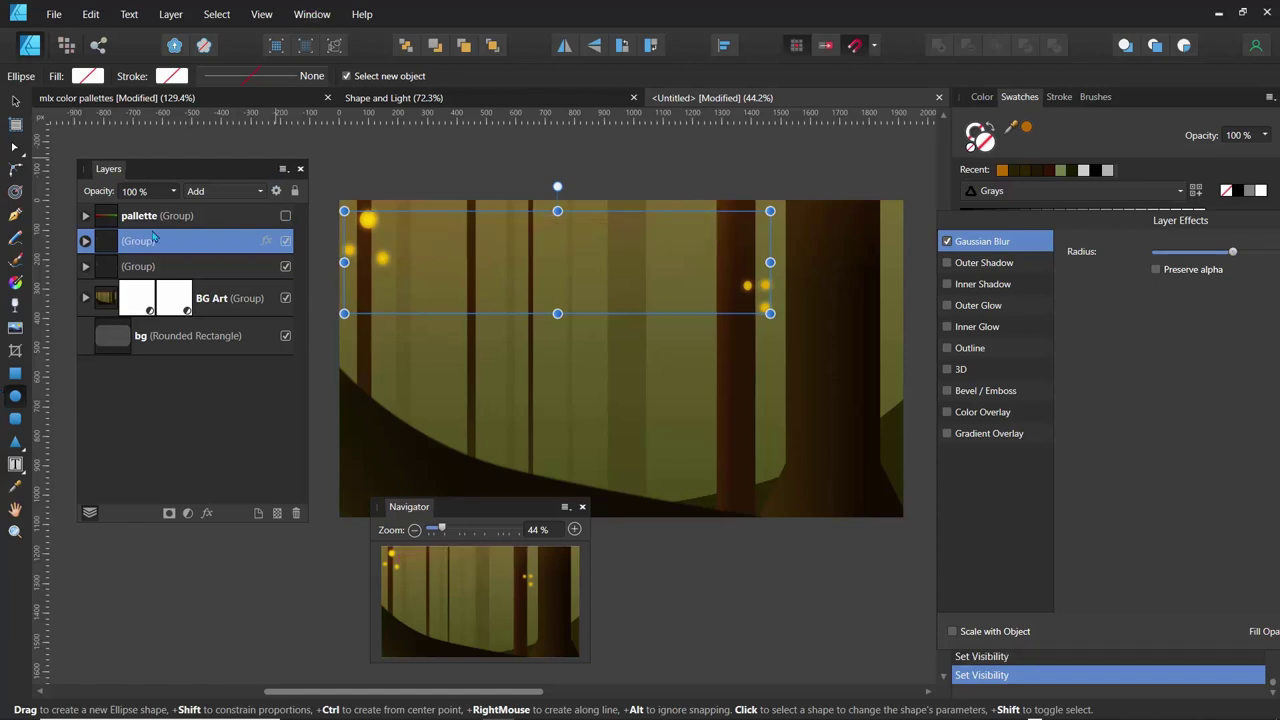
pyautogui.click(286, 243)
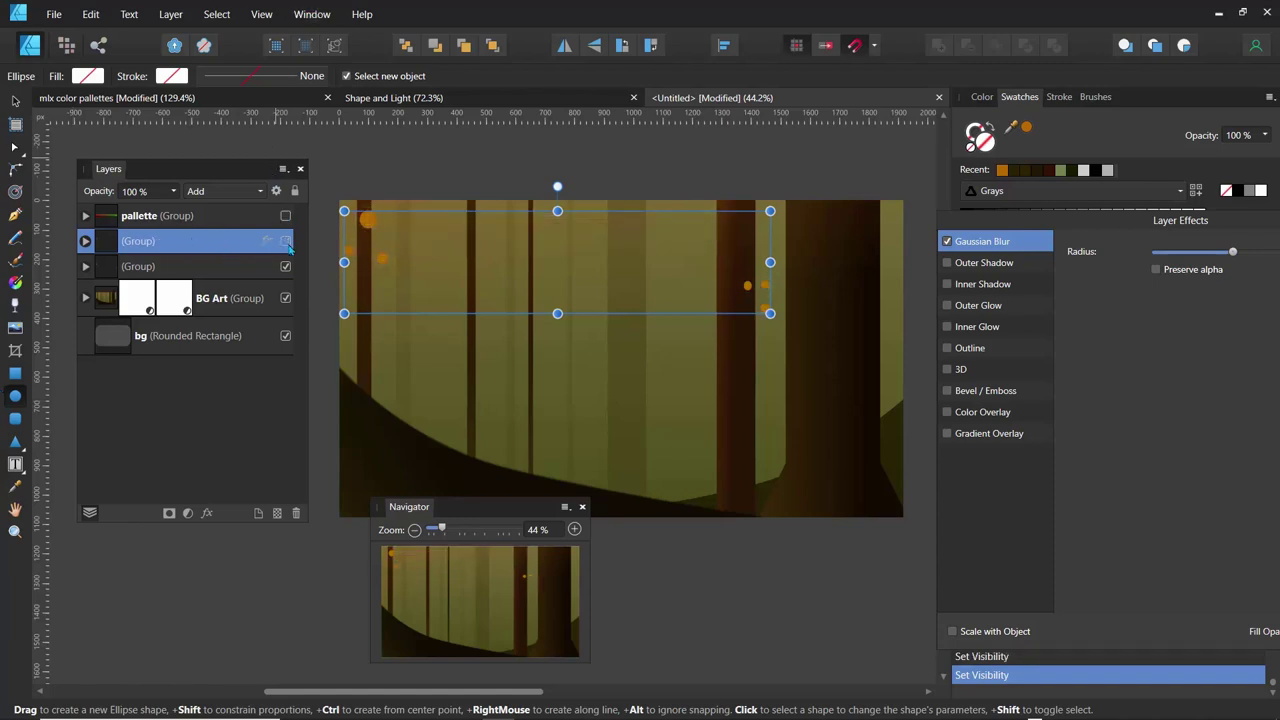
pyautogui.click(286, 242)
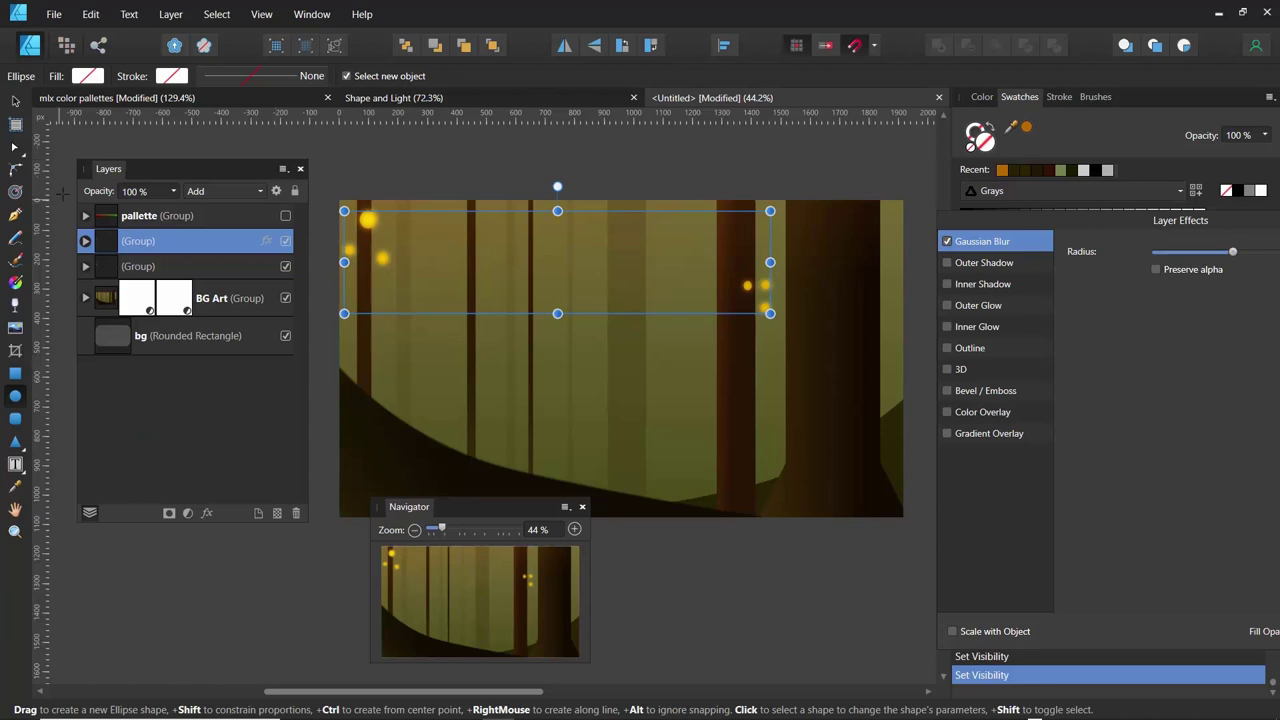
pyautogui.click(128, 217)
pyautogui.click(286, 216)
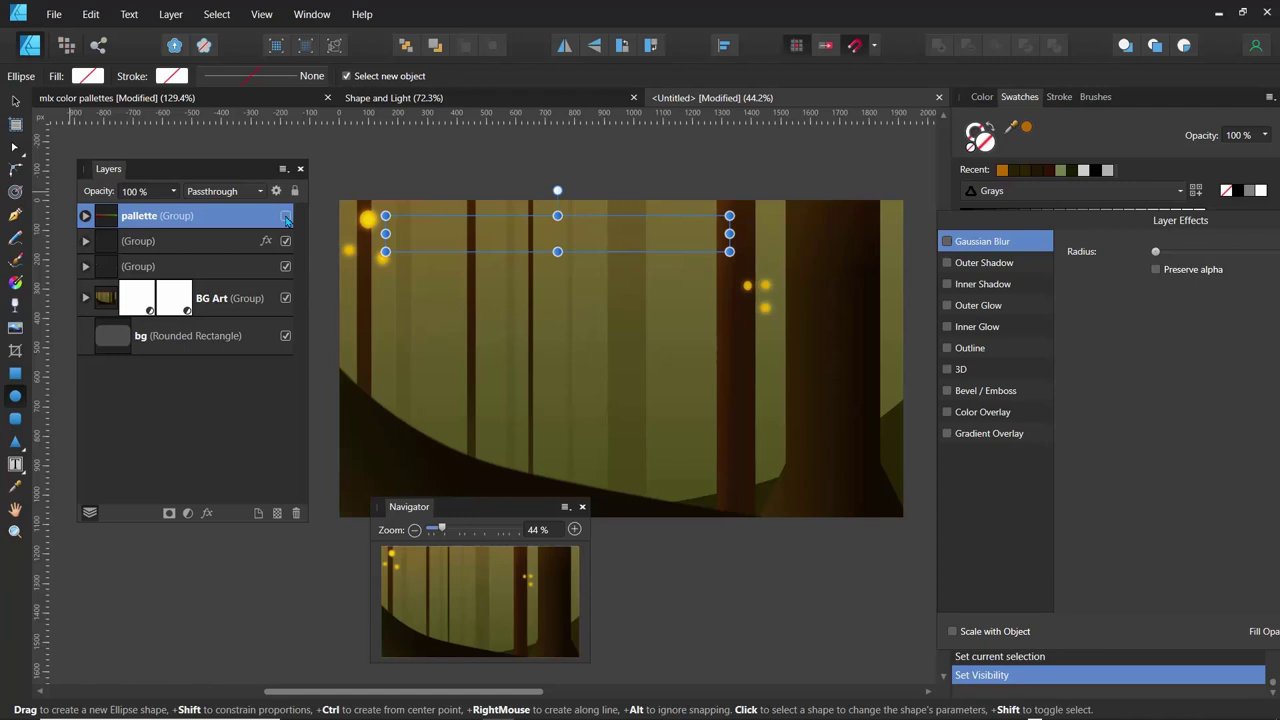
pyautogui.click(286, 217)
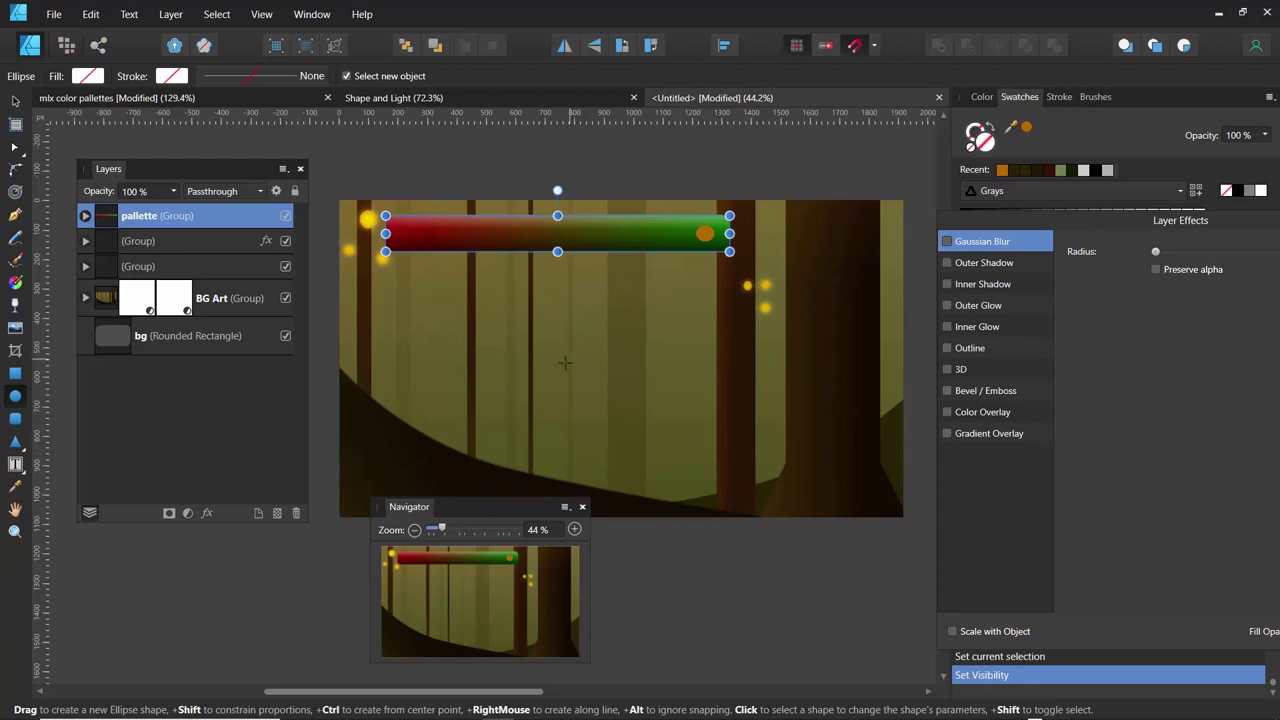
pyautogui.scroll(3, 560, 365)
pyautogui.scroll(-1, 515, 392)
pyautogui.scroll(3, 515, 392)
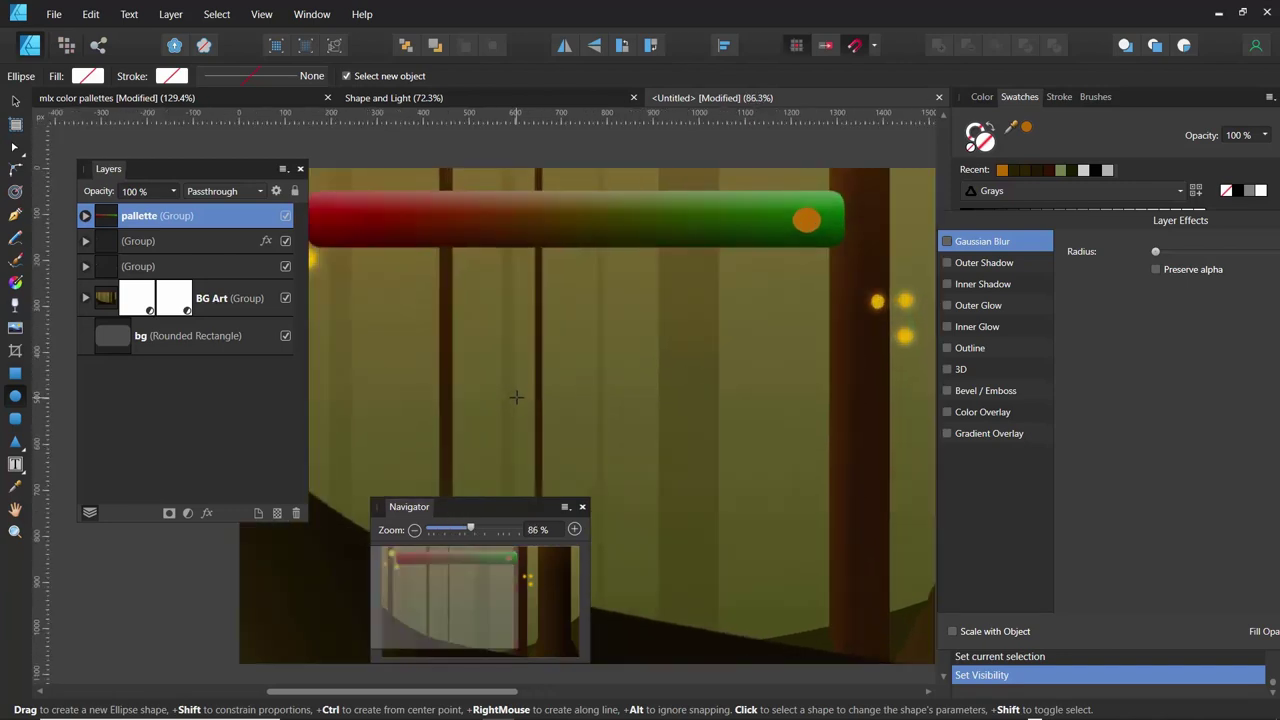
pyautogui.moveTo(557, 411); pyautogui.dragTo(469, 371)
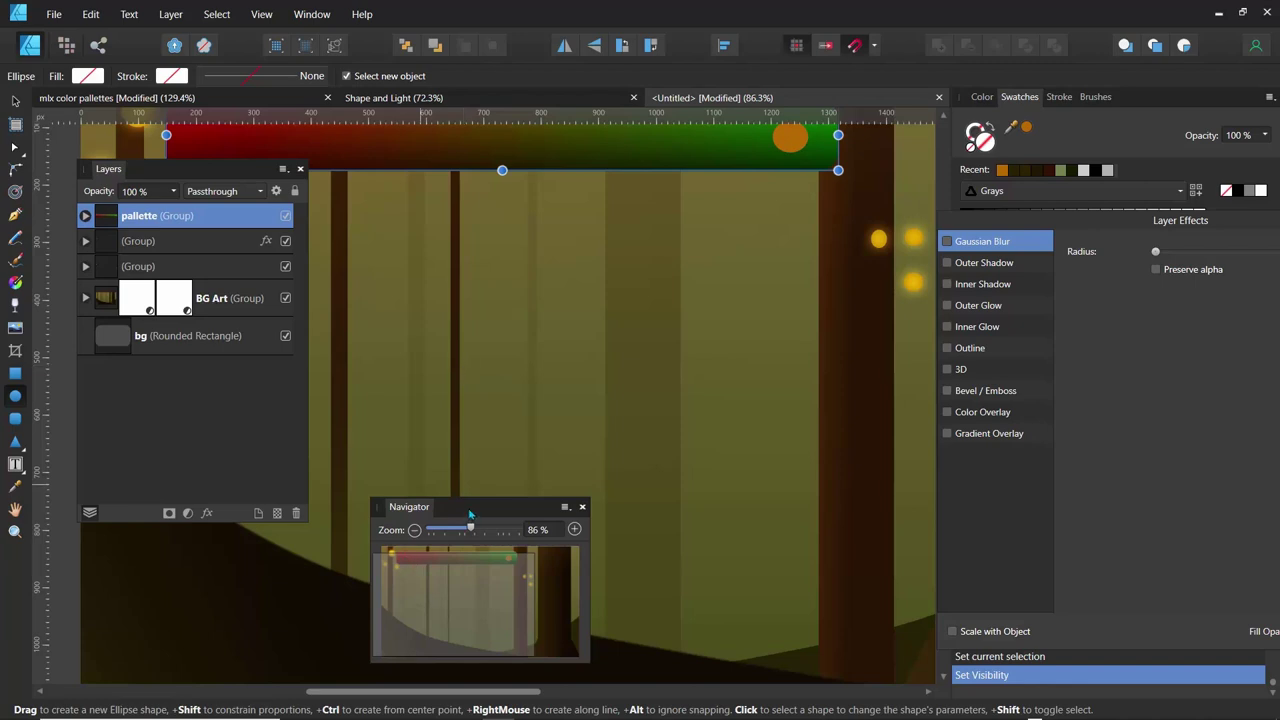
pyautogui.moveTo(470, 514); pyautogui.dragTo(628, 400)
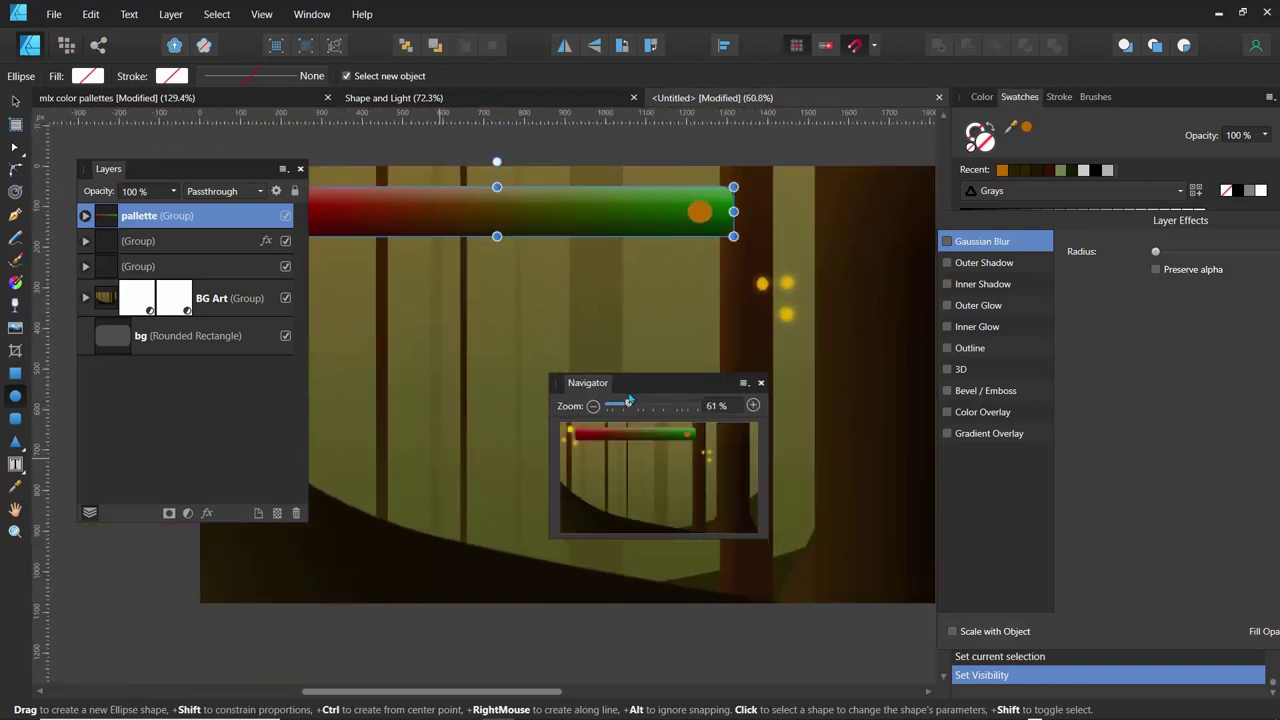